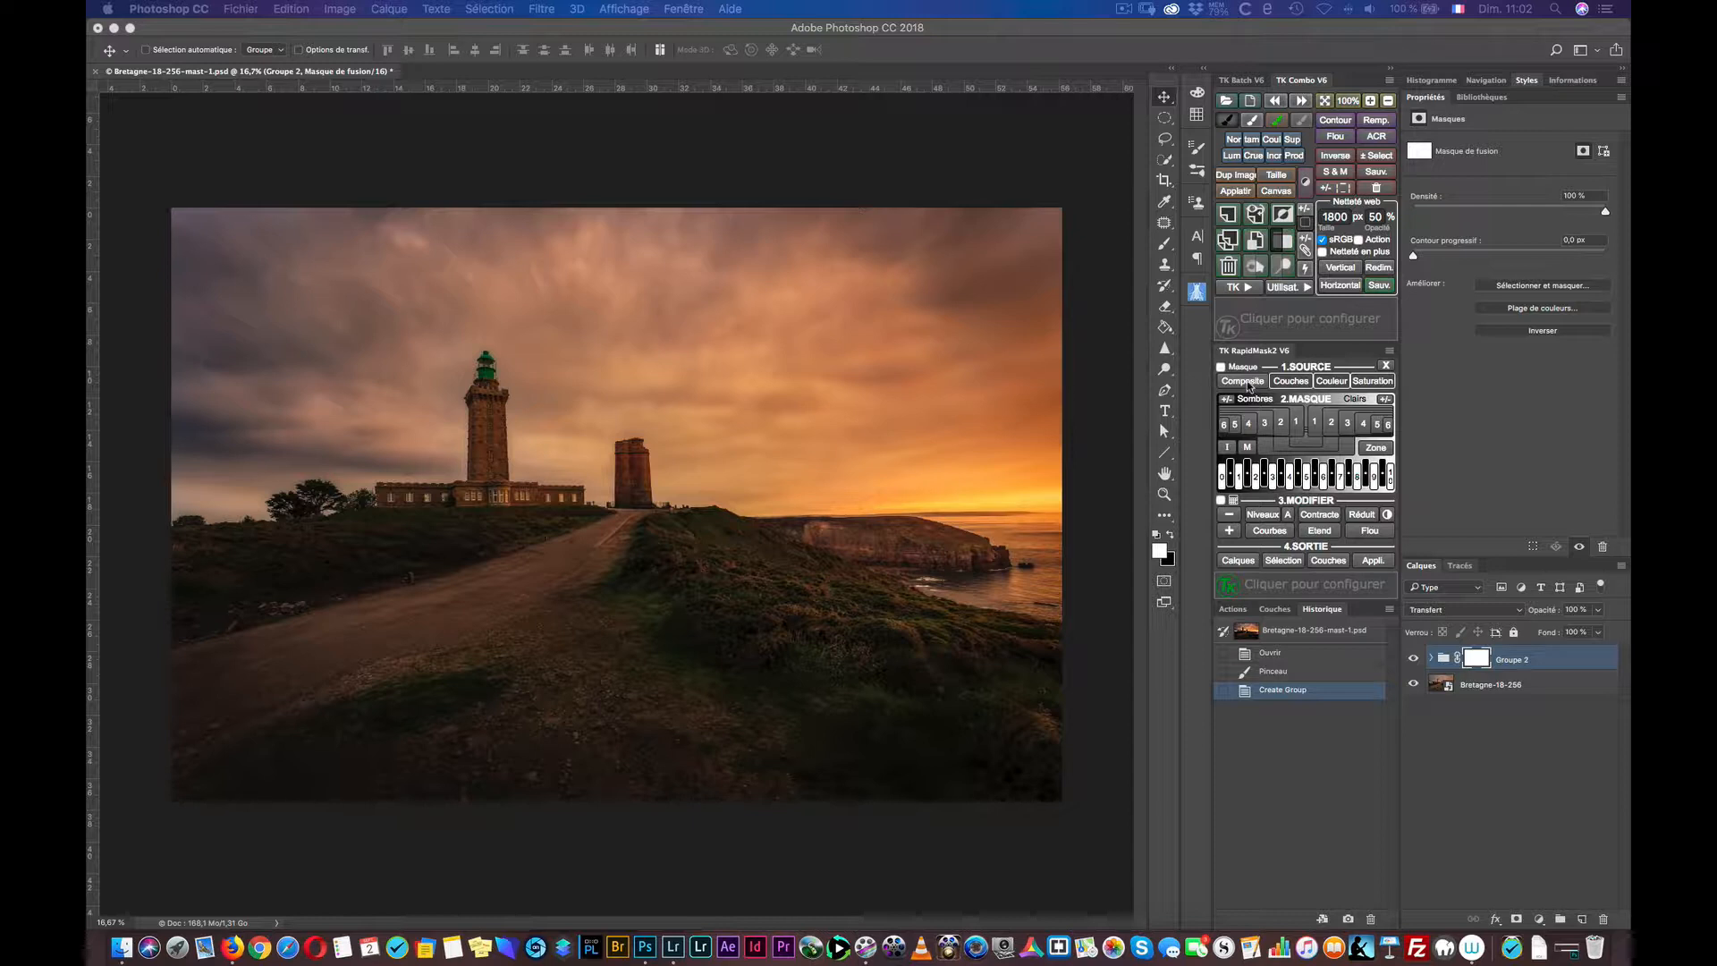
Step: Generate a luminosity mask of the photo from the composite source, compare light-tone masks 1 to 3, and settle on 2
click(1248, 384)
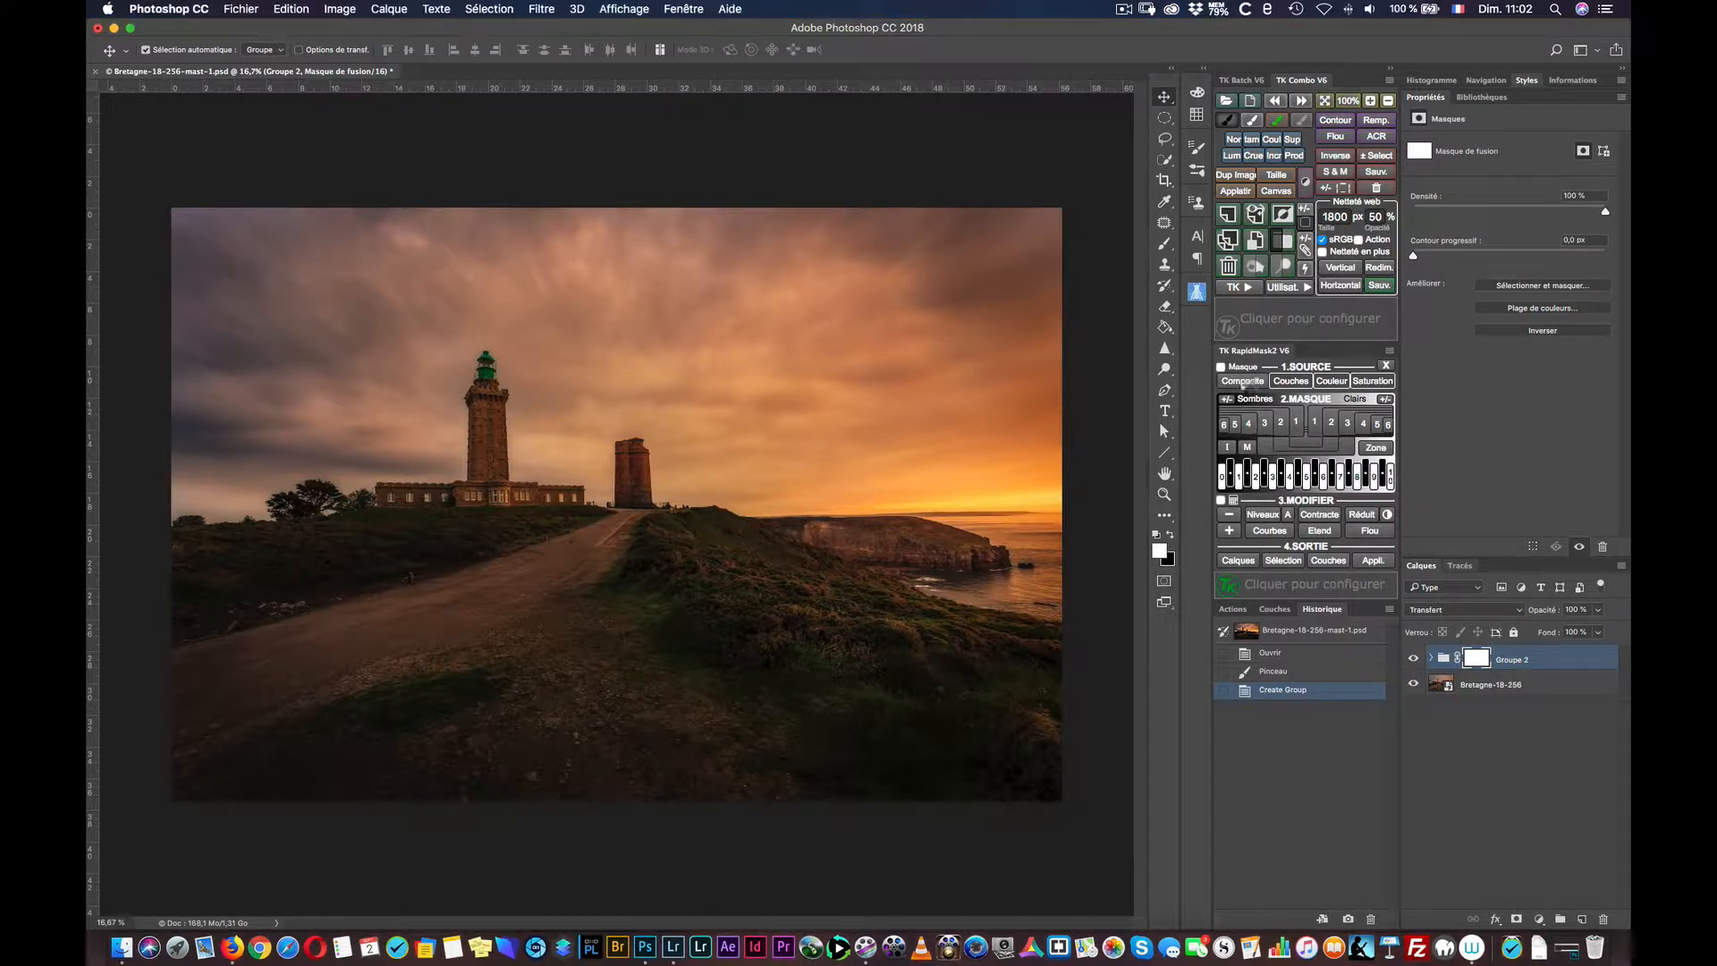
click(1250, 387)
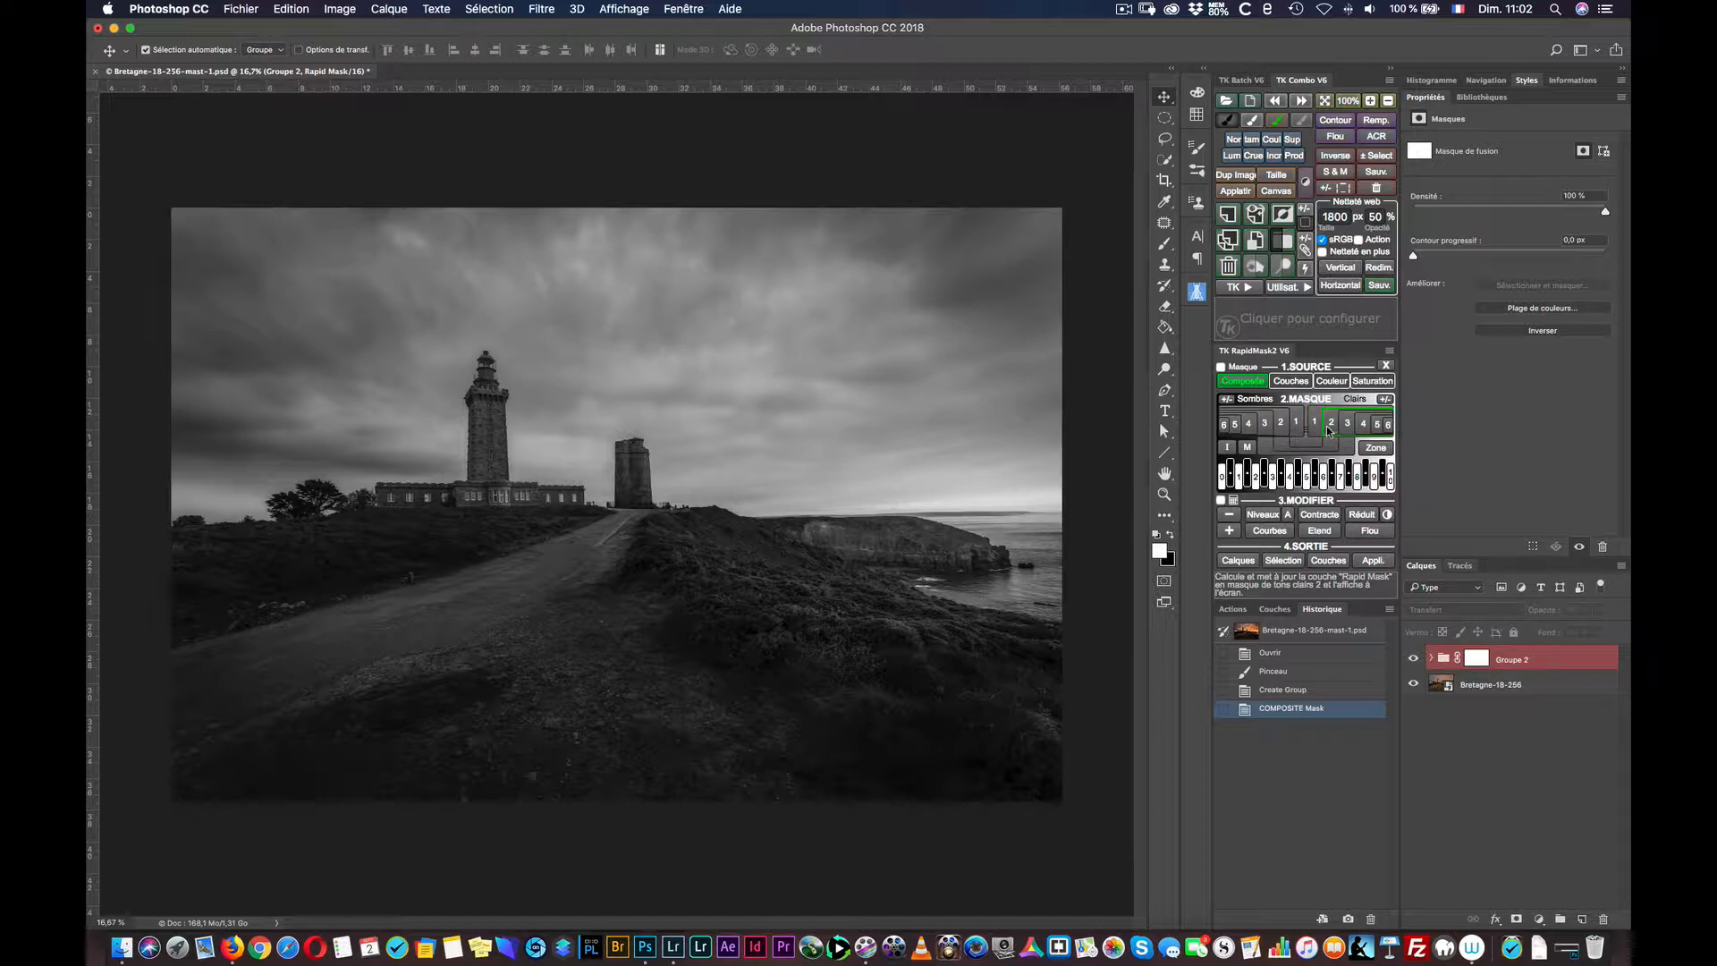
click(1331, 427)
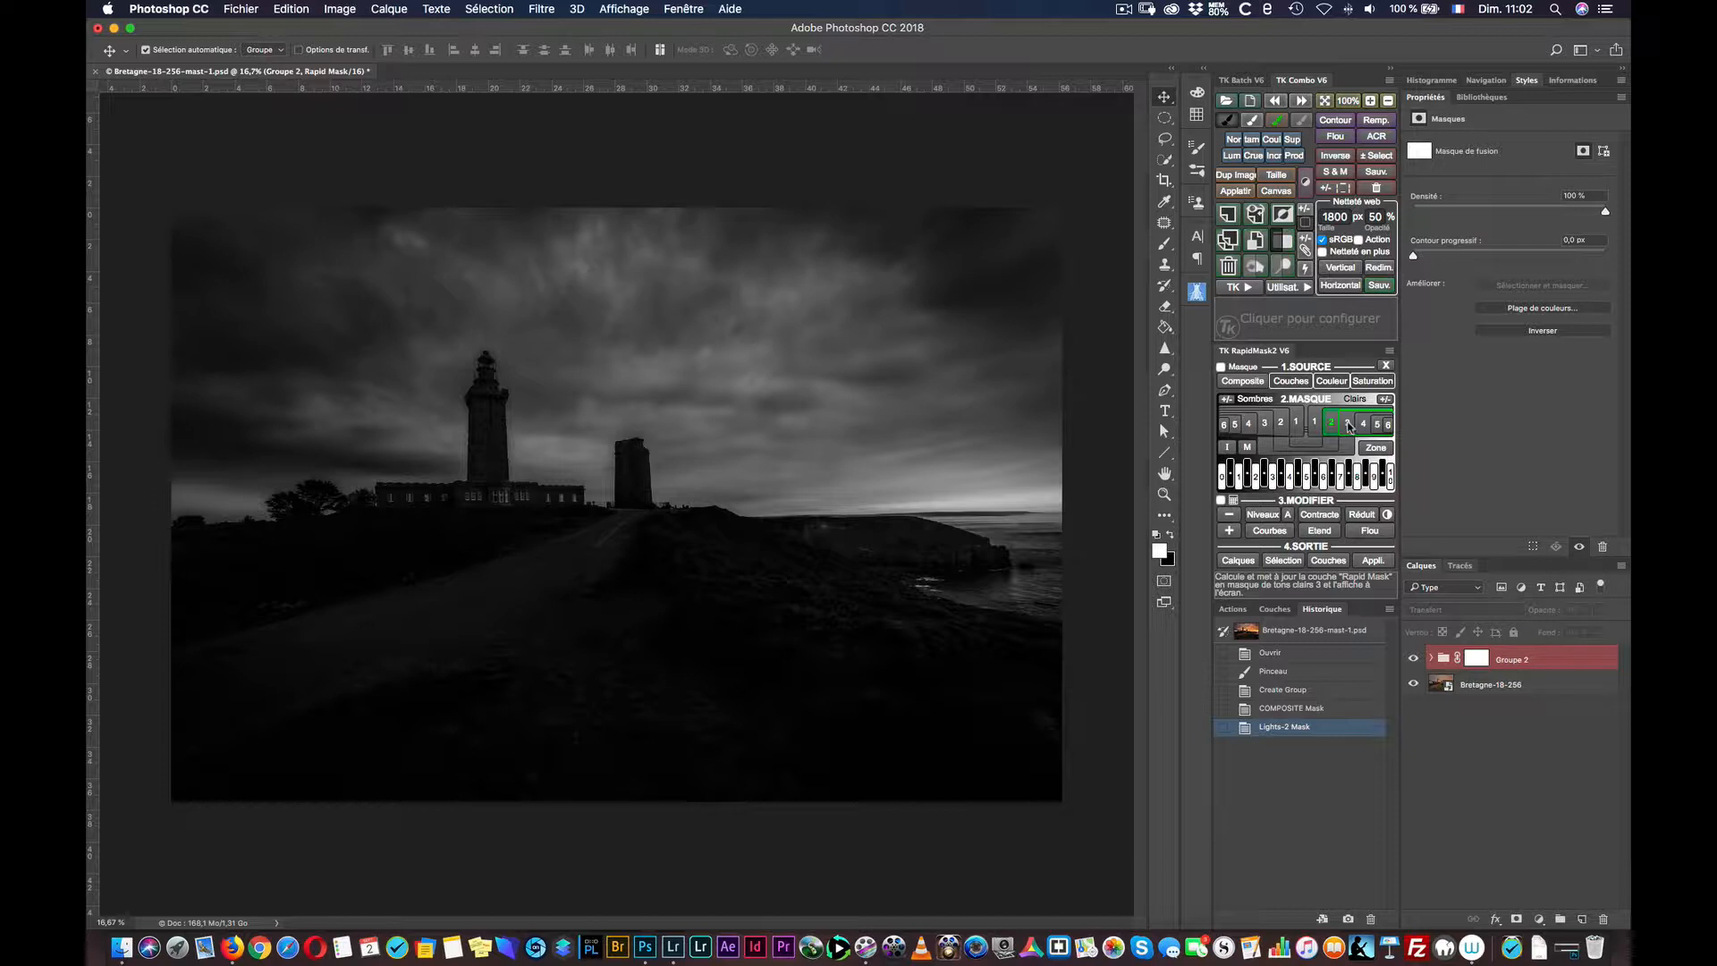
click(1348, 427)
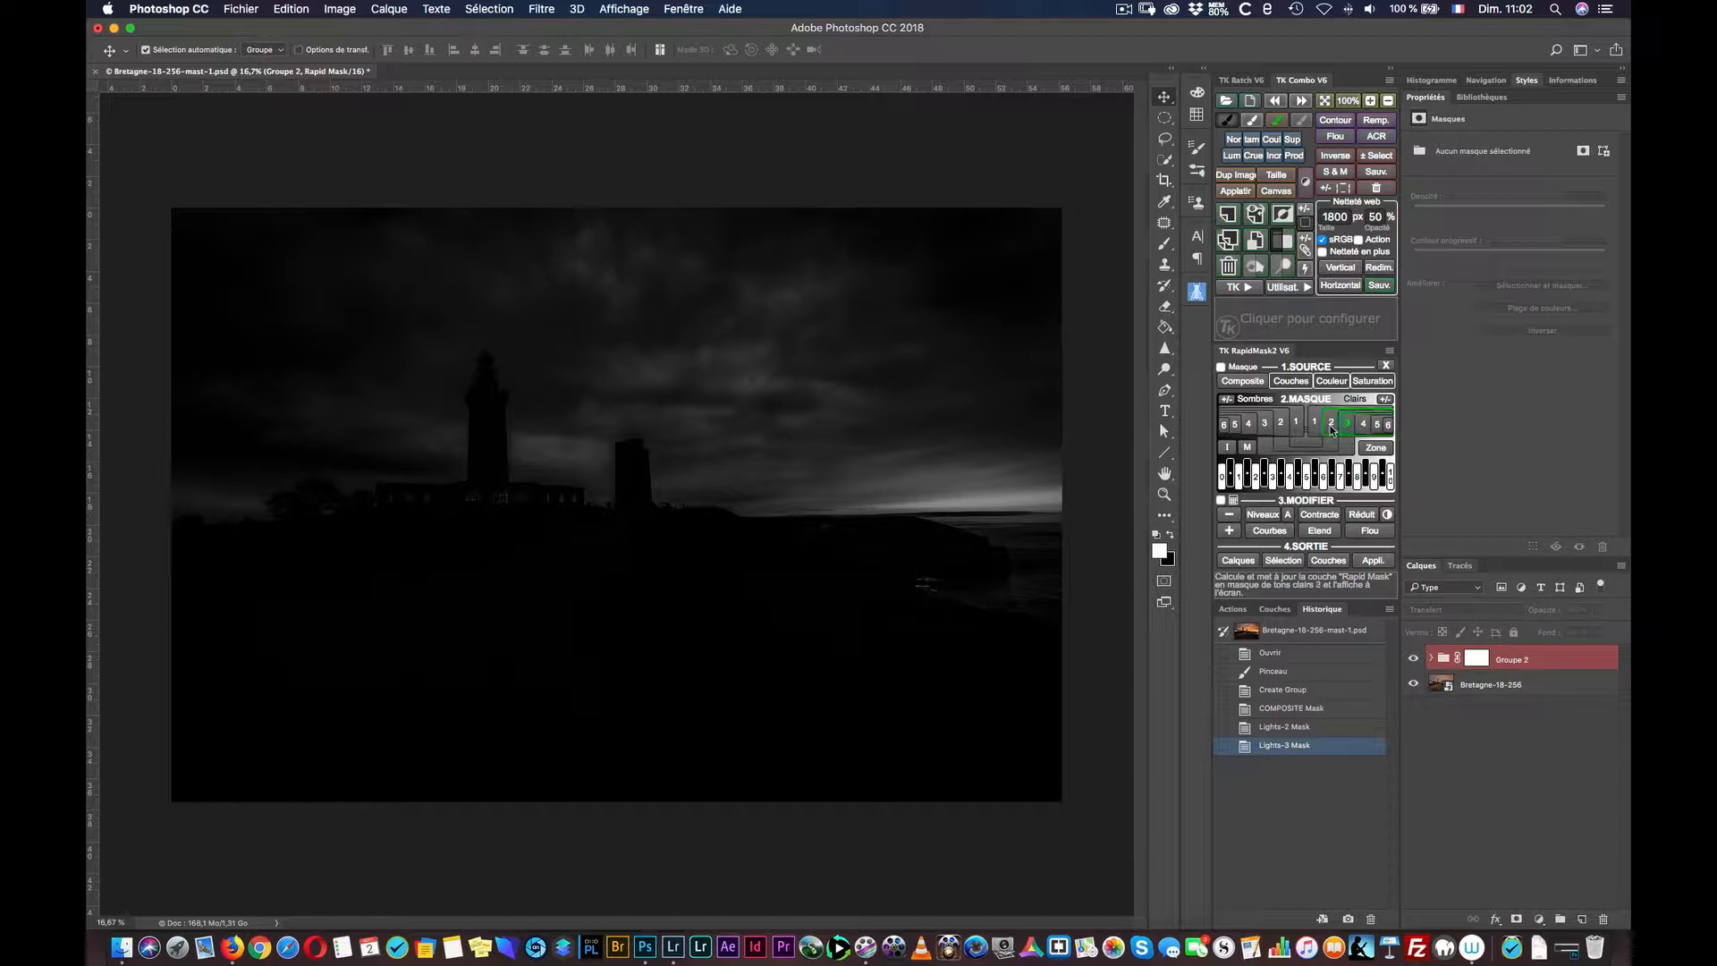
click(1315, 428)
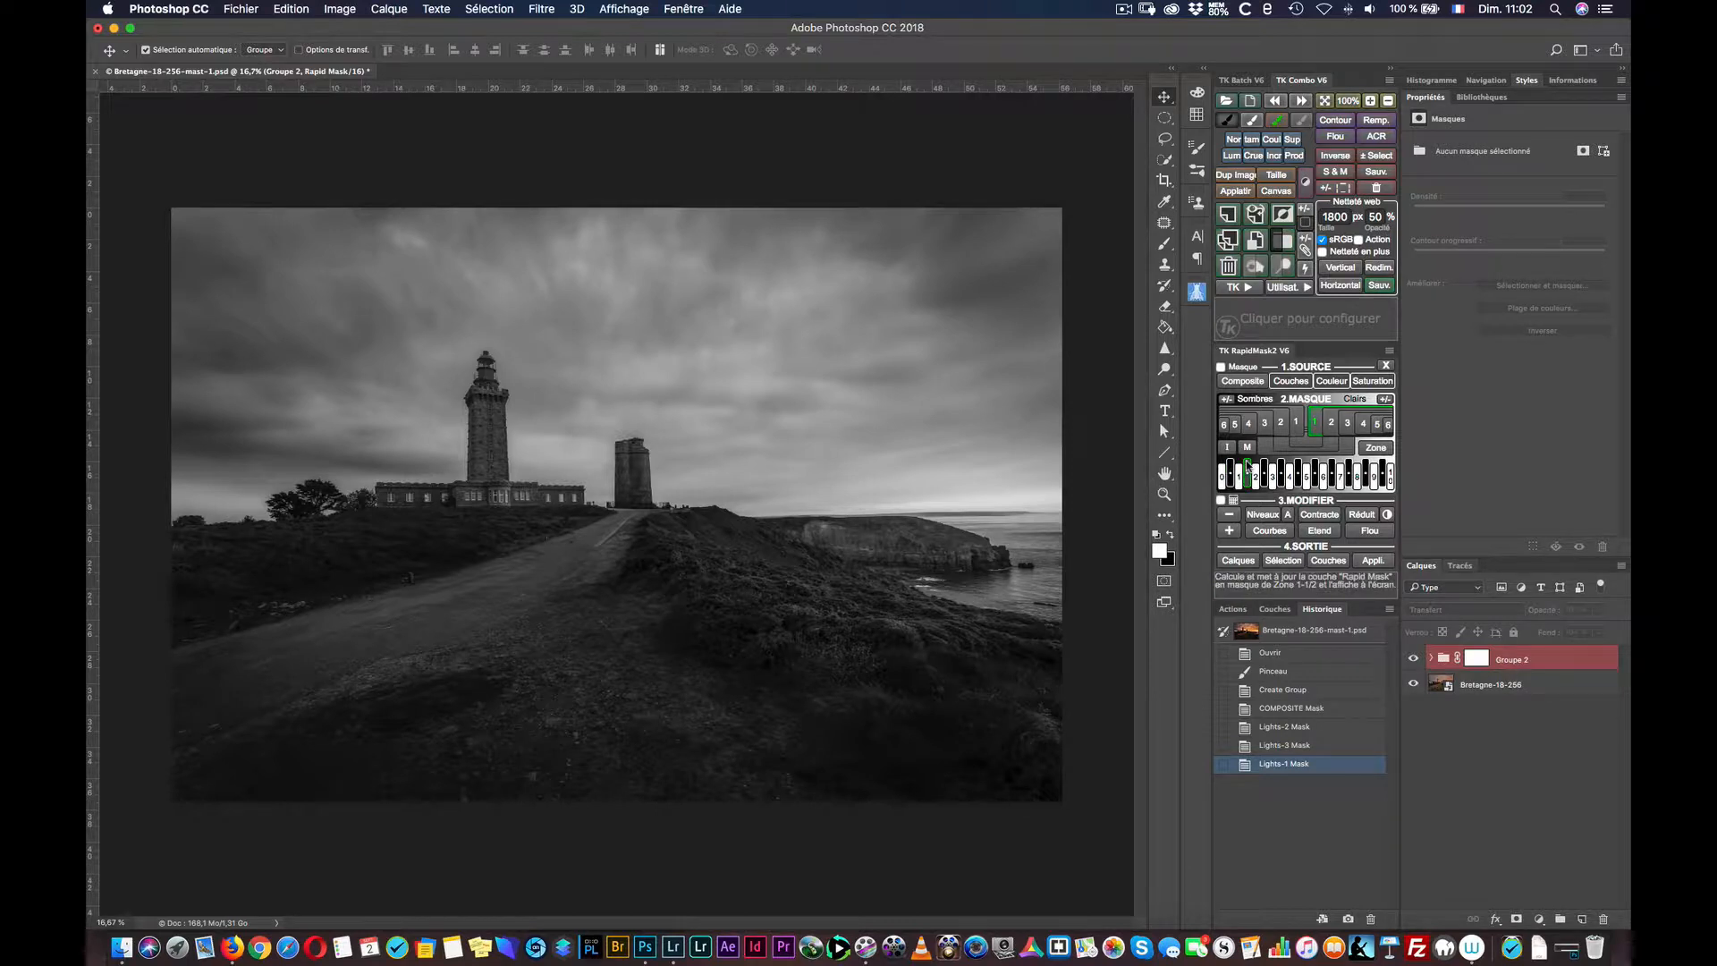
click(1331, 424)
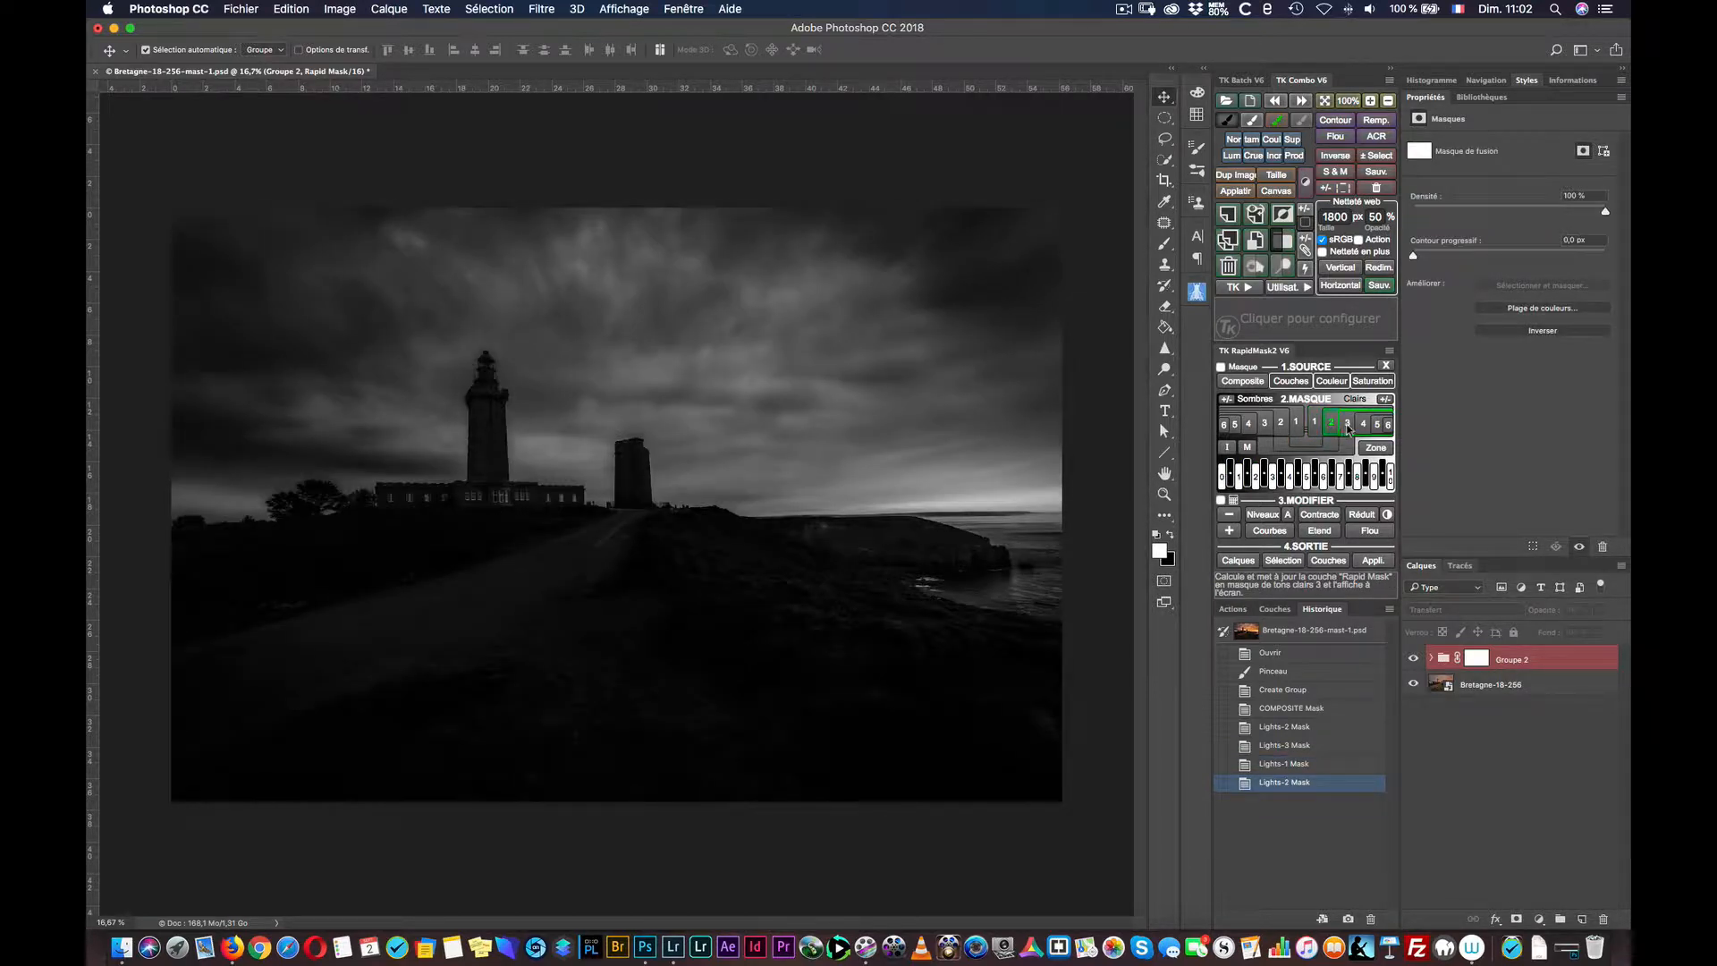
click(1347, 424)
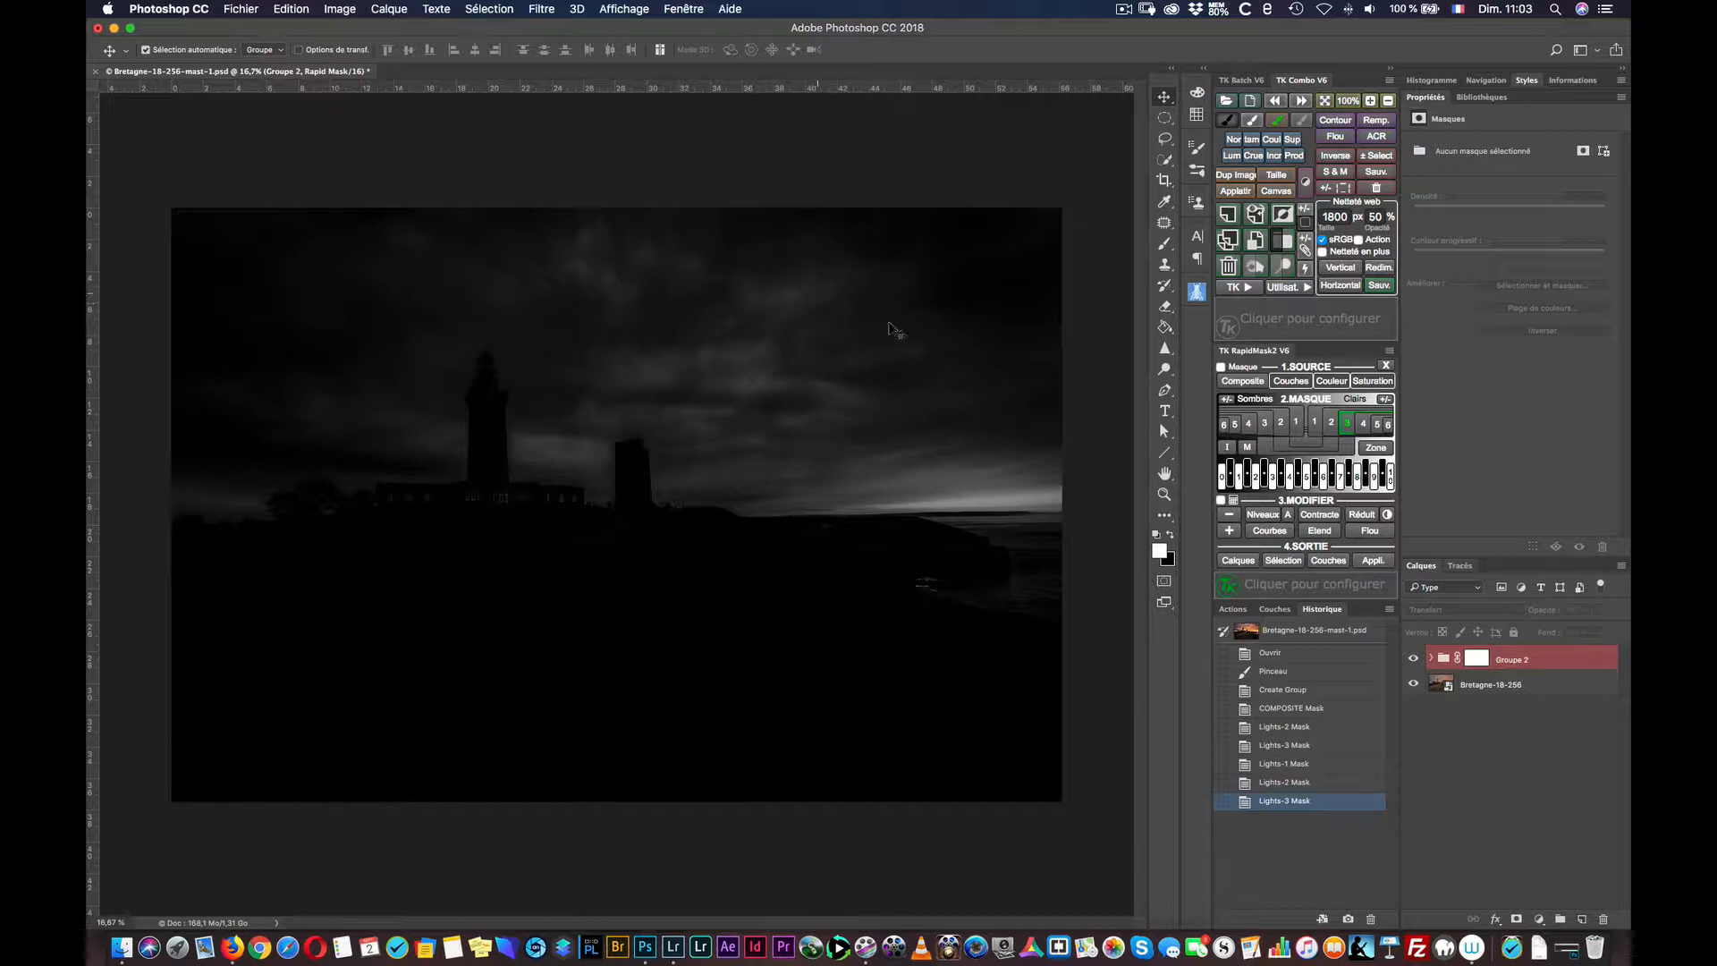
click(1331, 425)
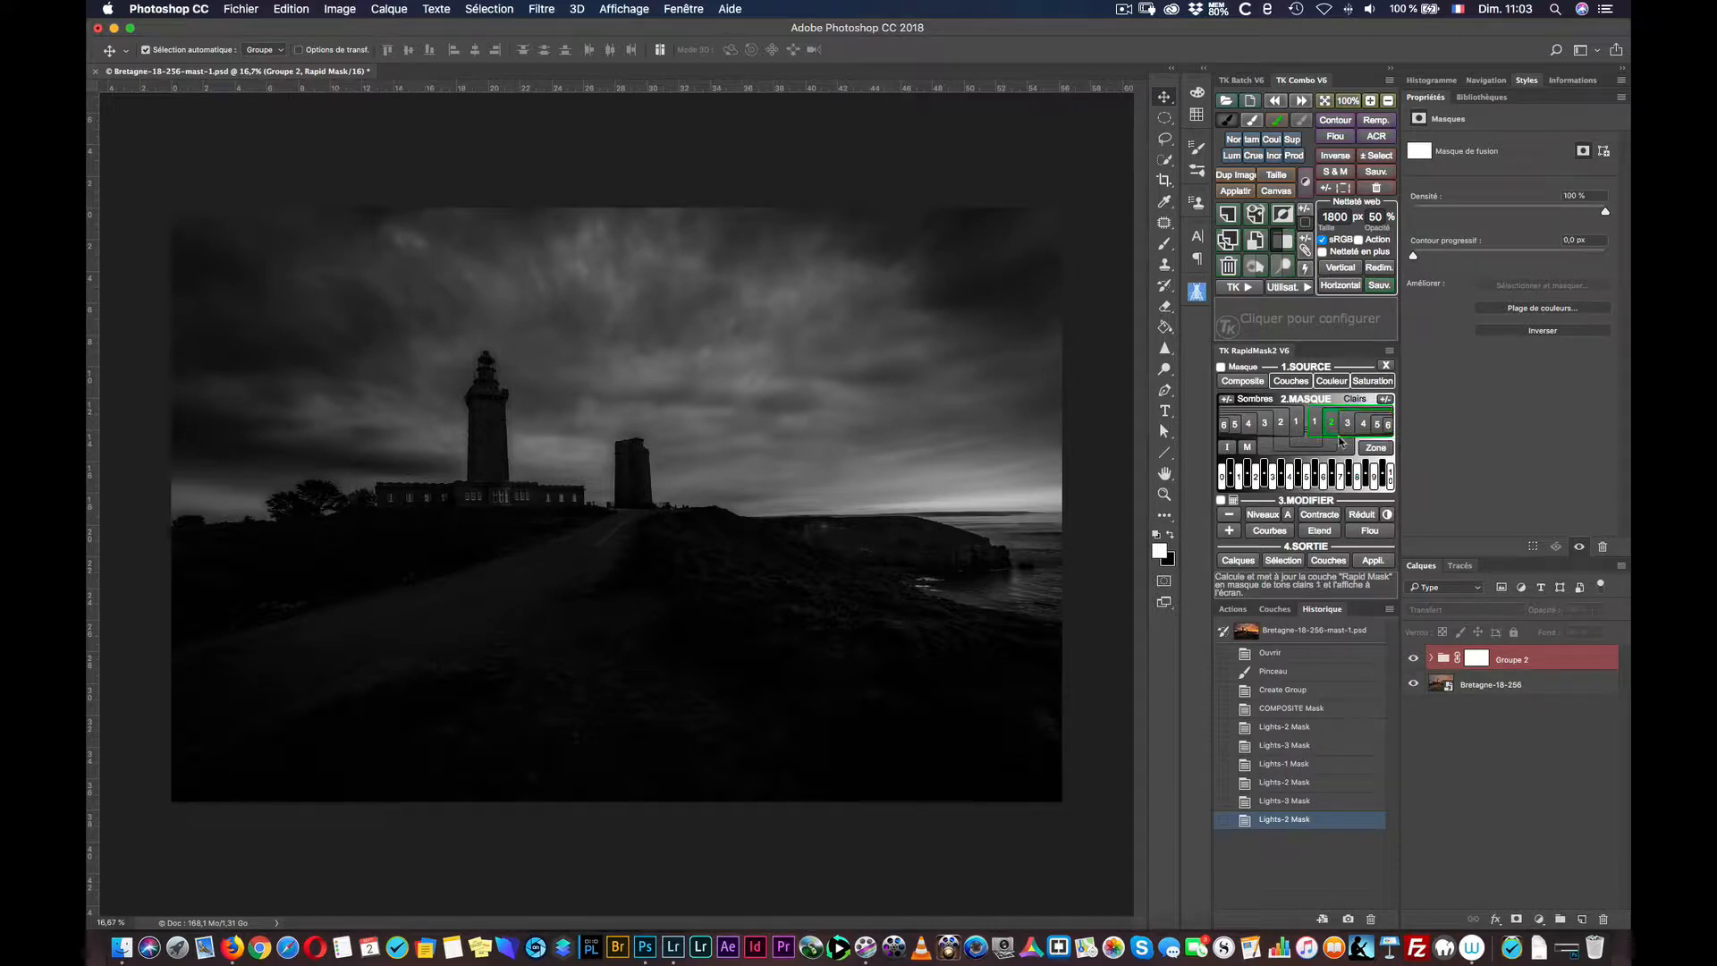
Step: Apply an S-shaped Curves adjustment to the Rapid Mask, lowering the shadows and raising the highlights to output 192 at input 172
click(1266, 532)
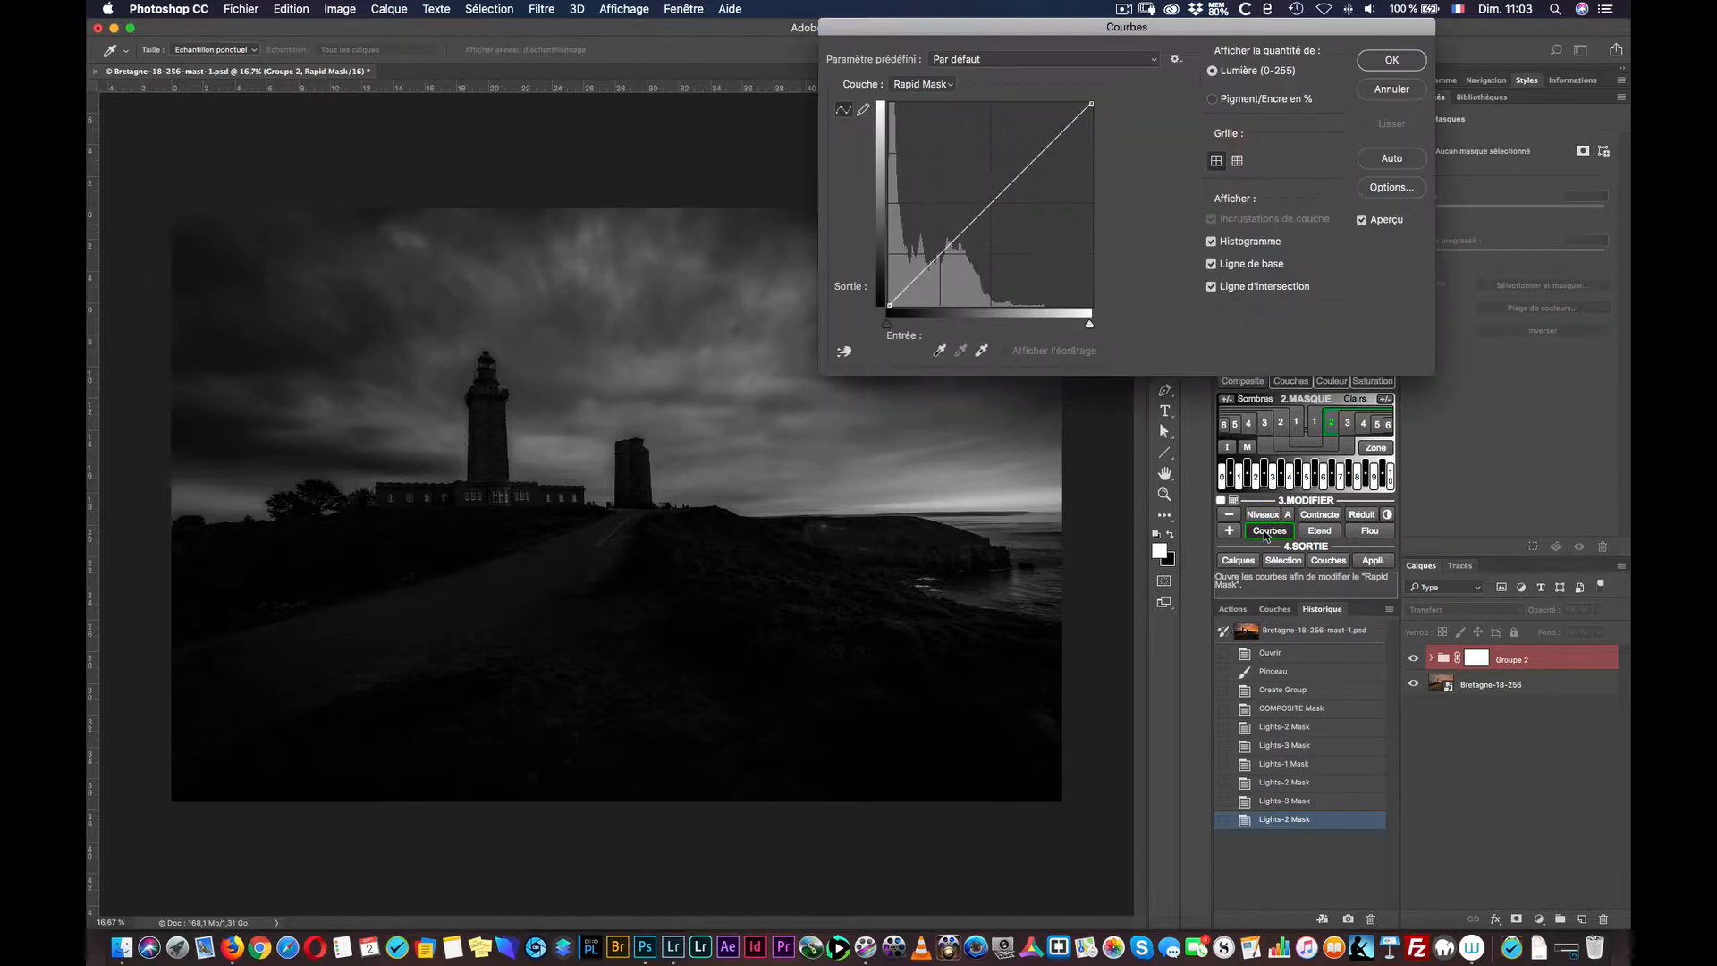
drag(924, 271, 921, 285)
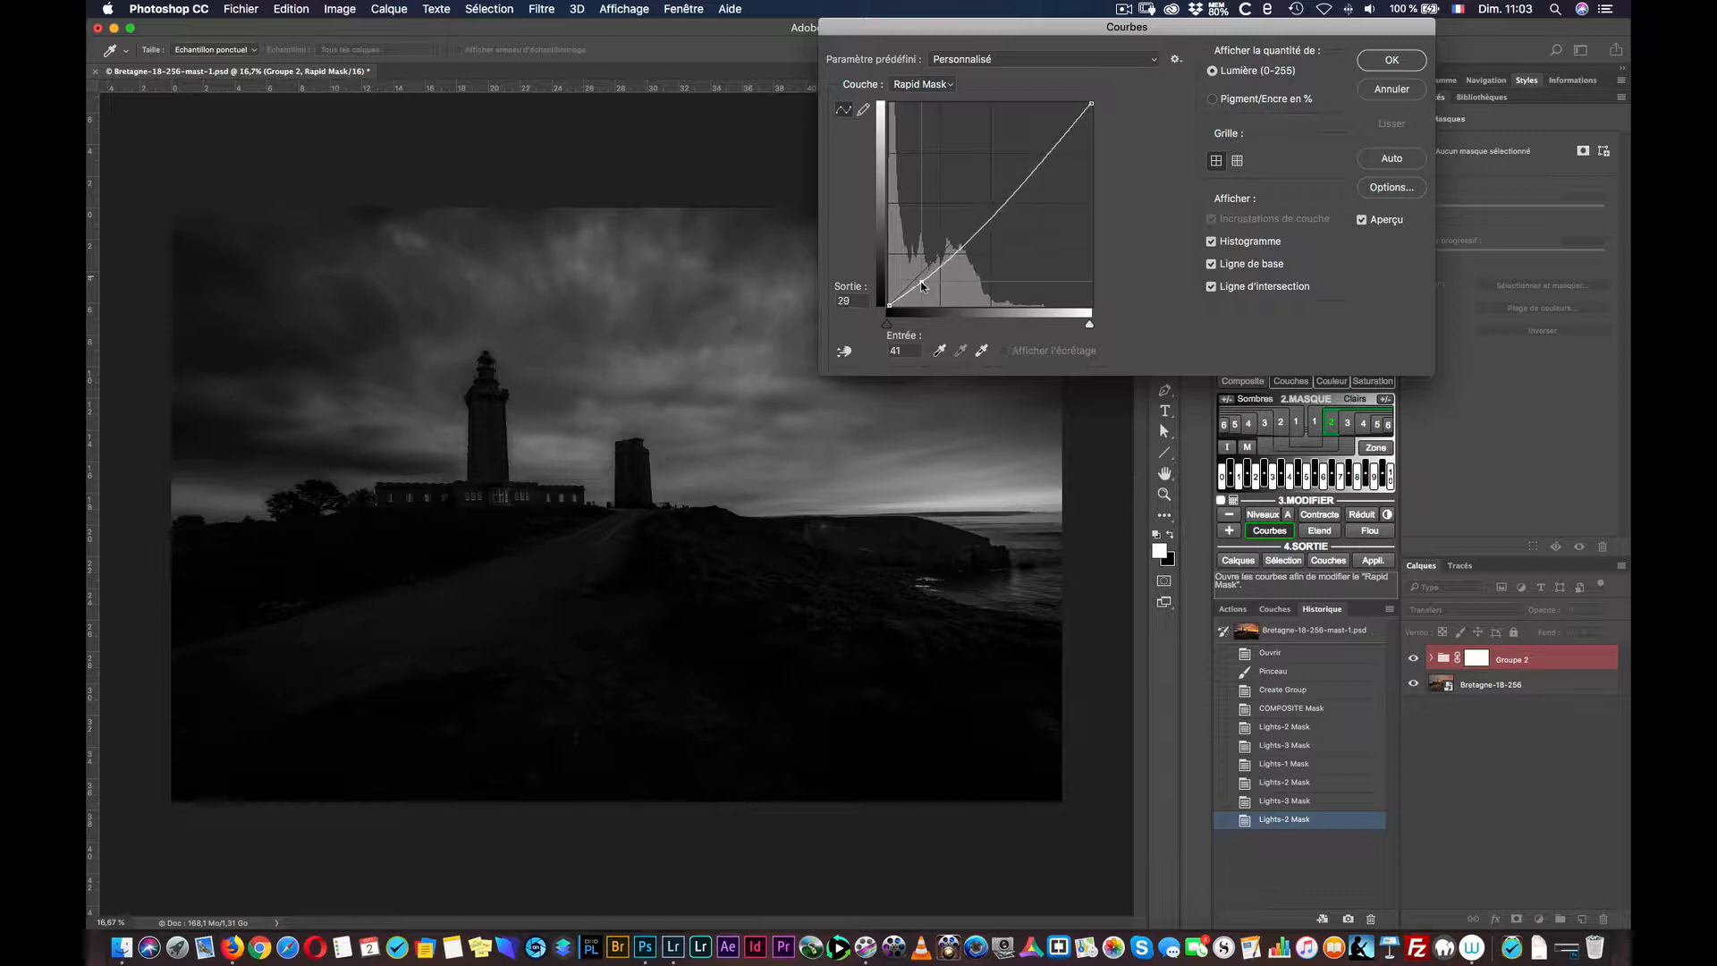
drag(1038, 160, 1026, 155)
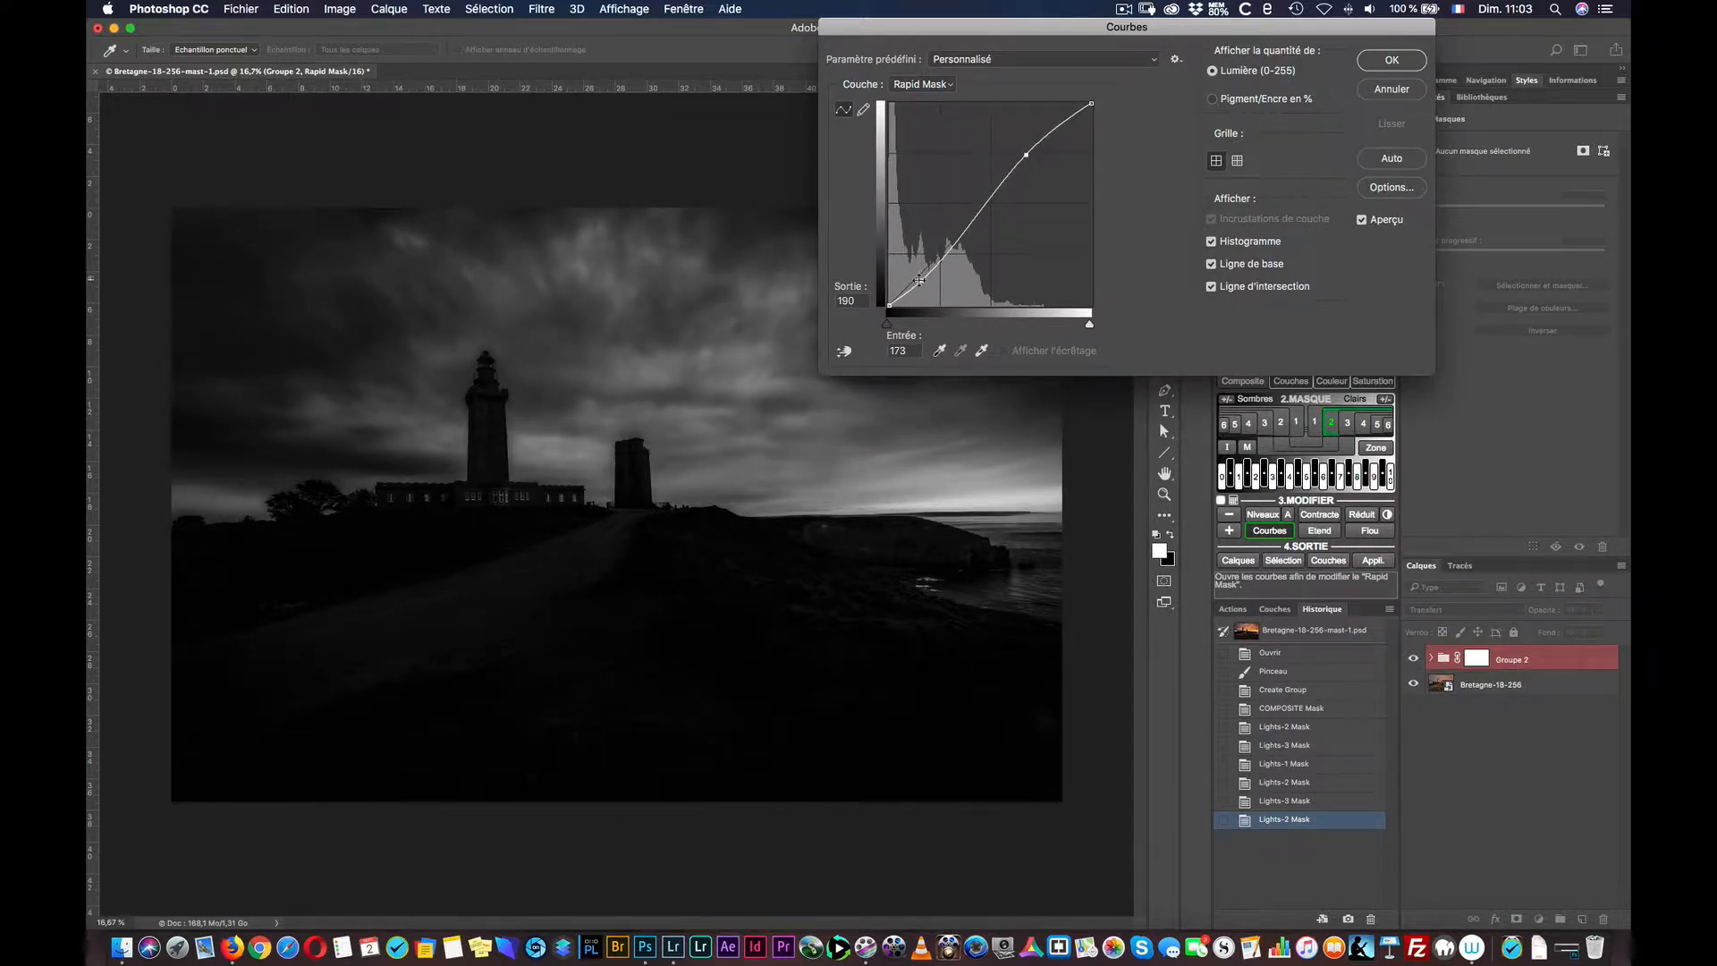
drag(922, 280, 922, 283)
drag(1025, 154, 1025, 153)
click(1362, 219)
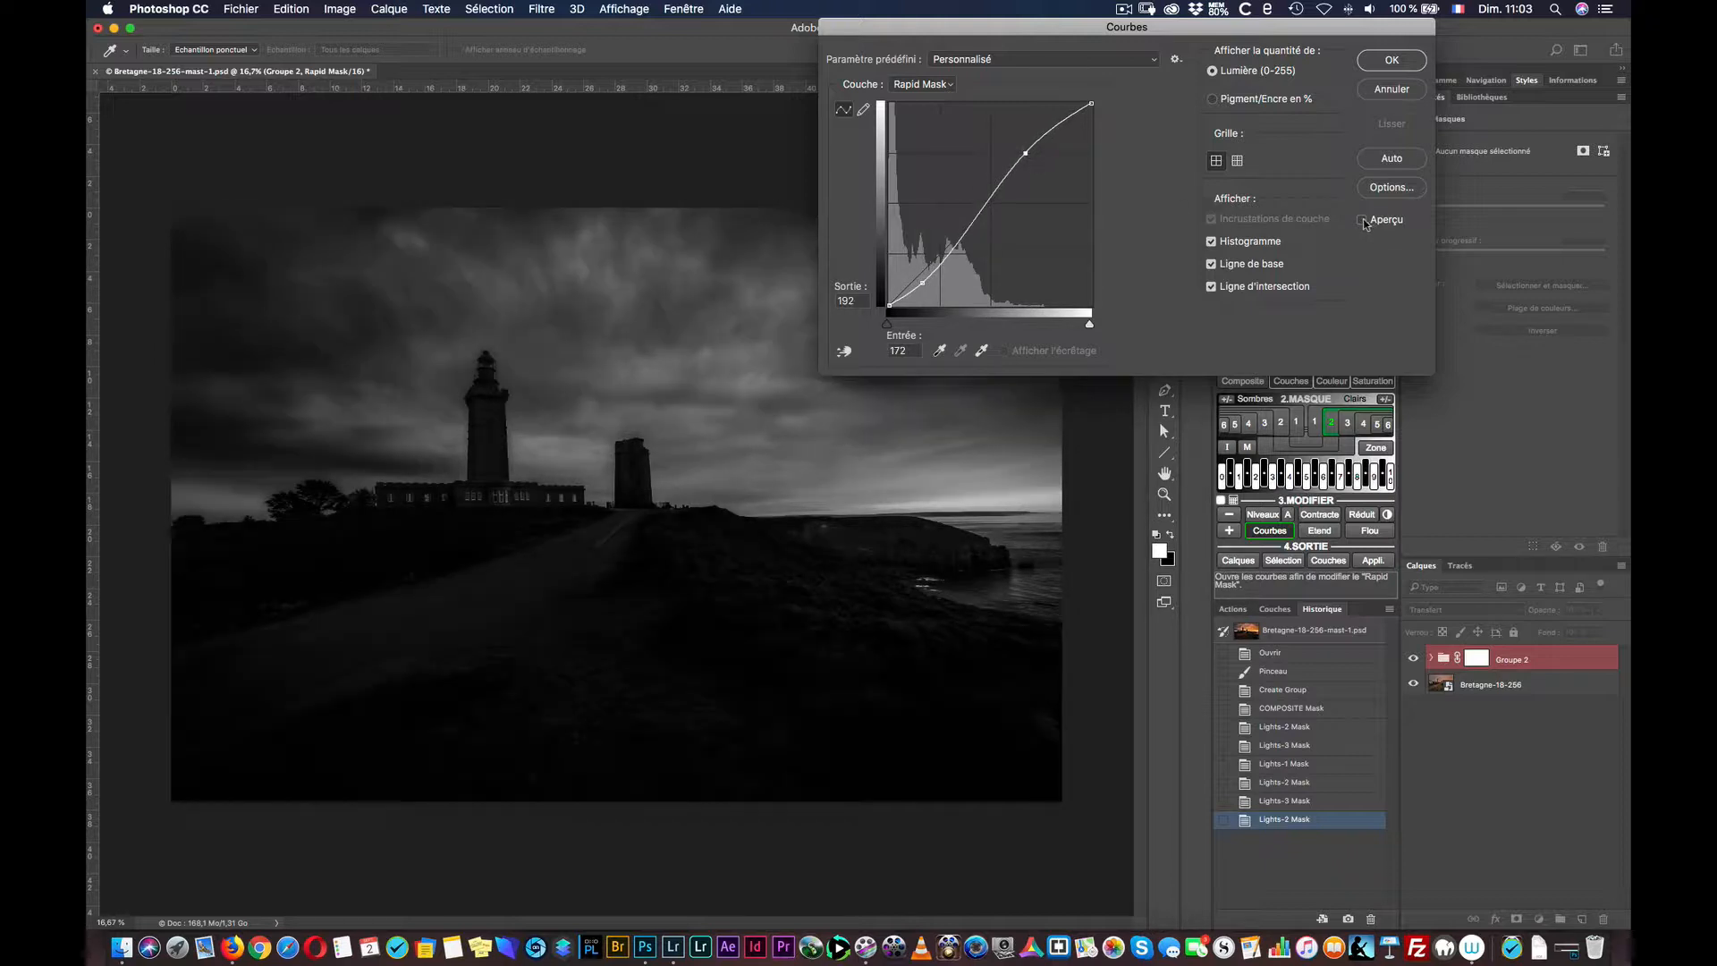
click(1362, 220)
click(1362, 220)
click(1363, 219)
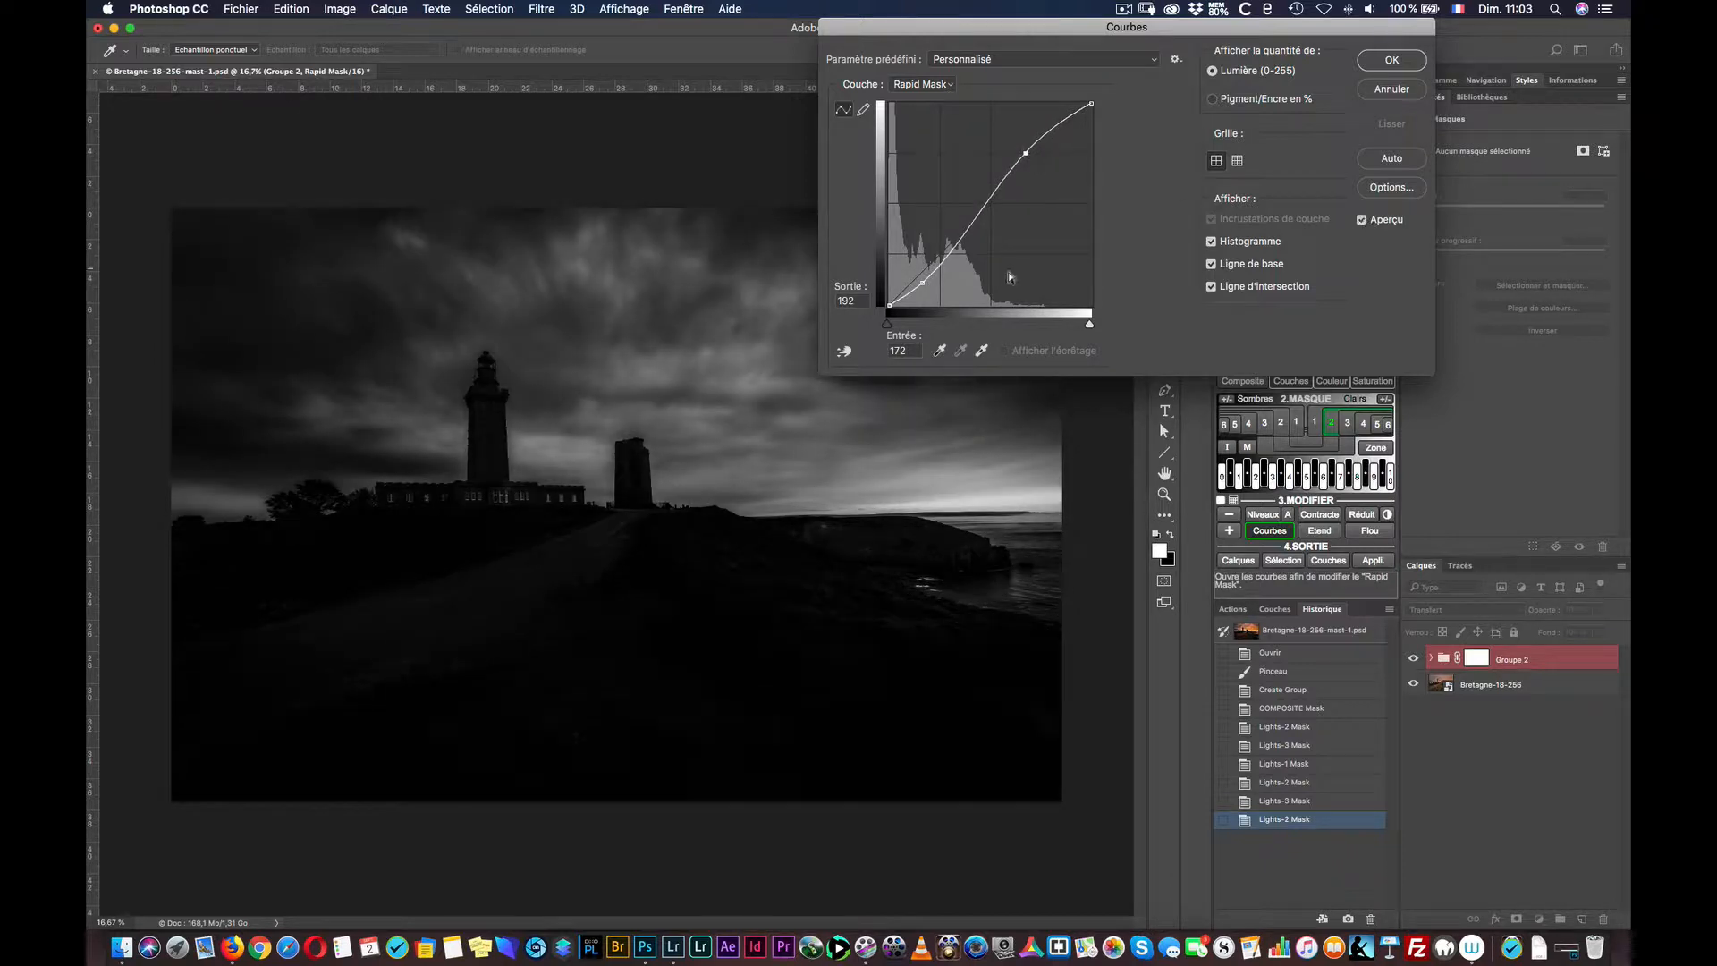
drag(889, 306, 928, 273)
drag(995, 195, 989, 203)
click(1391, 60)
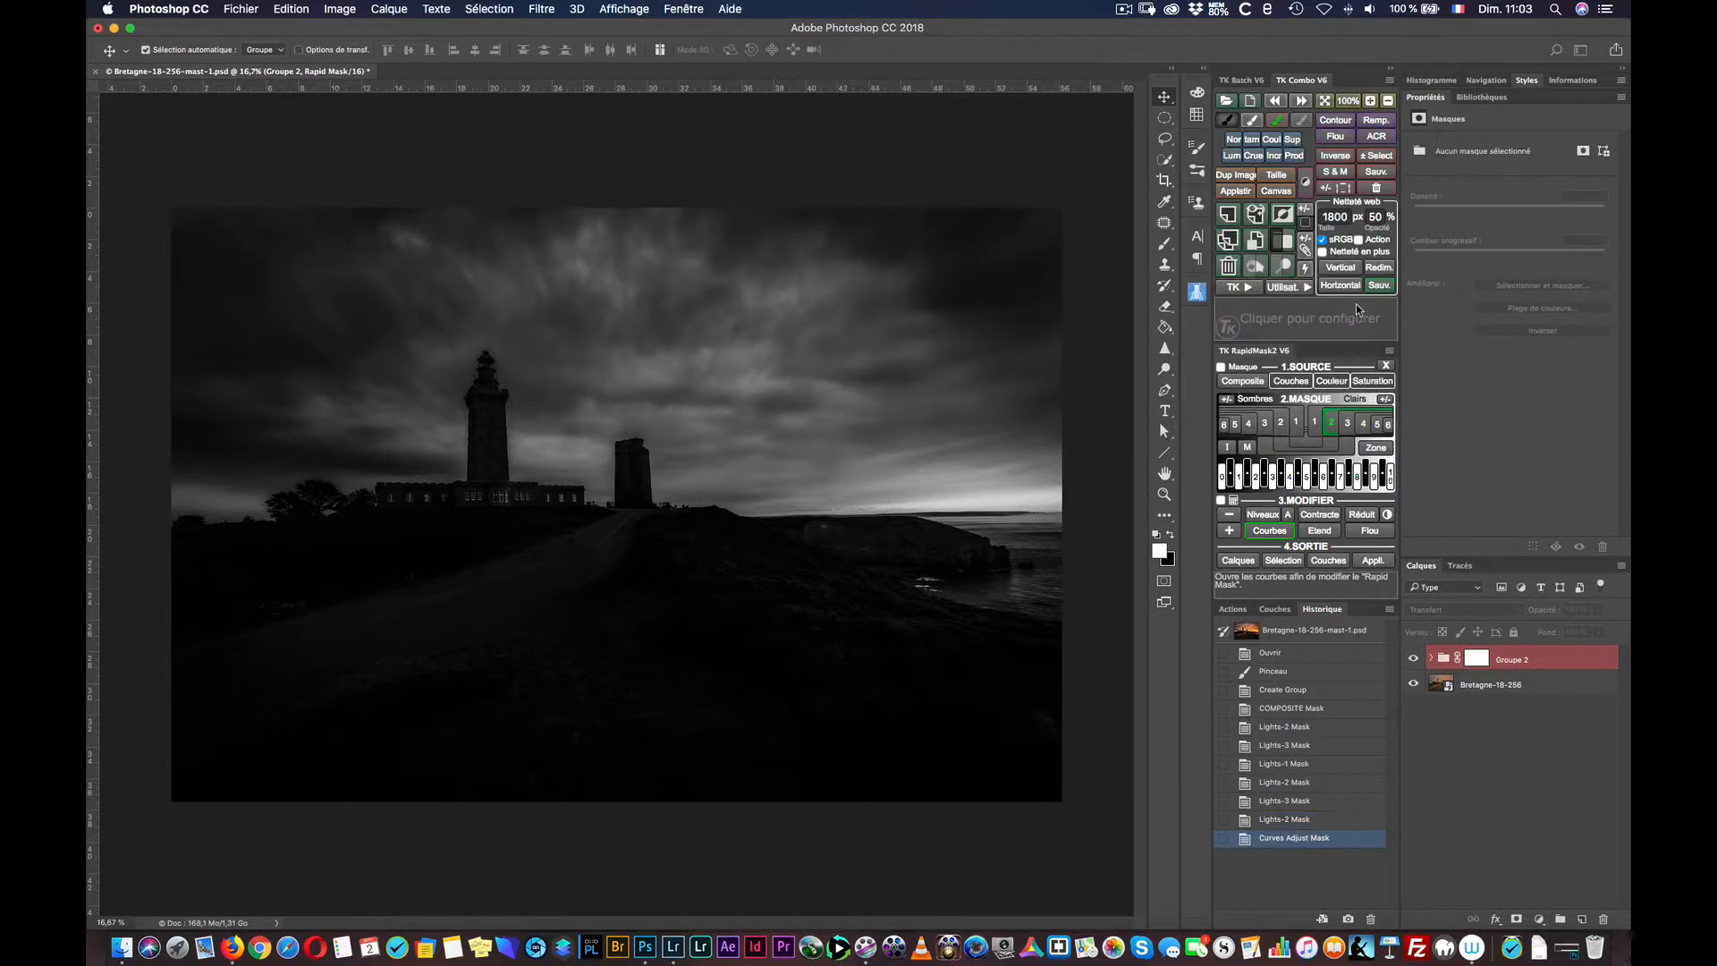
Step: Brighten the Rapid Mask with Levels, setting the midtone input to 1.08 and the white input to 222
click(1263, 514)
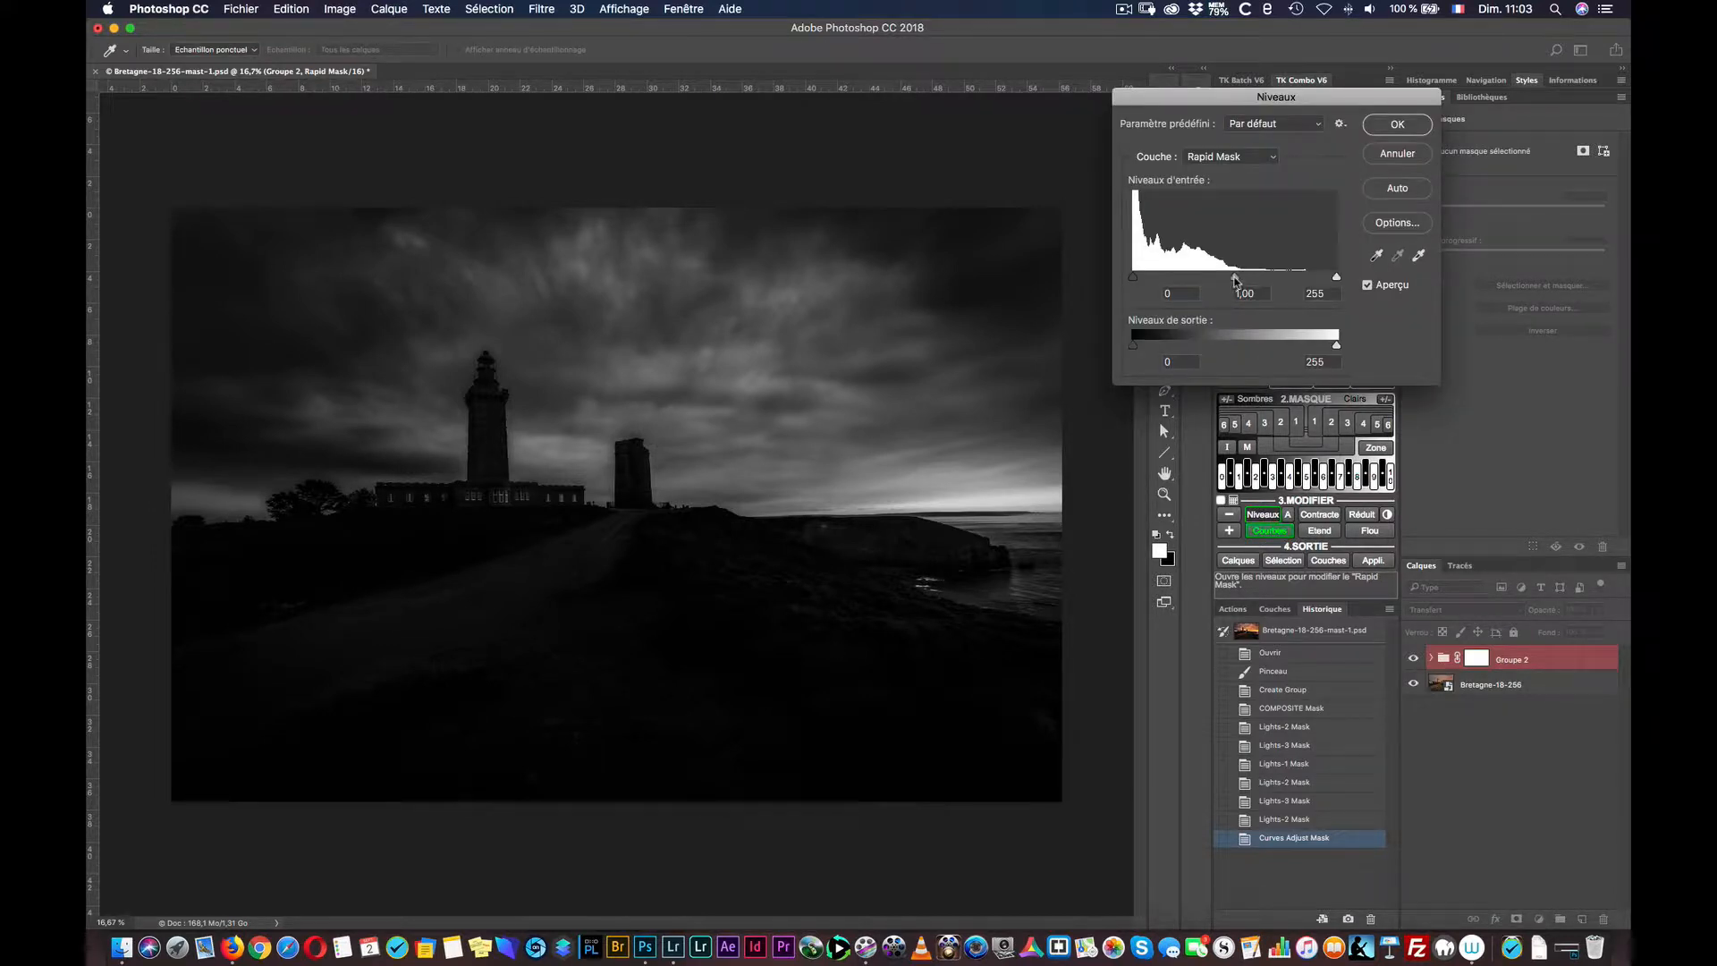
drag(1234, 279, 1224, 282)
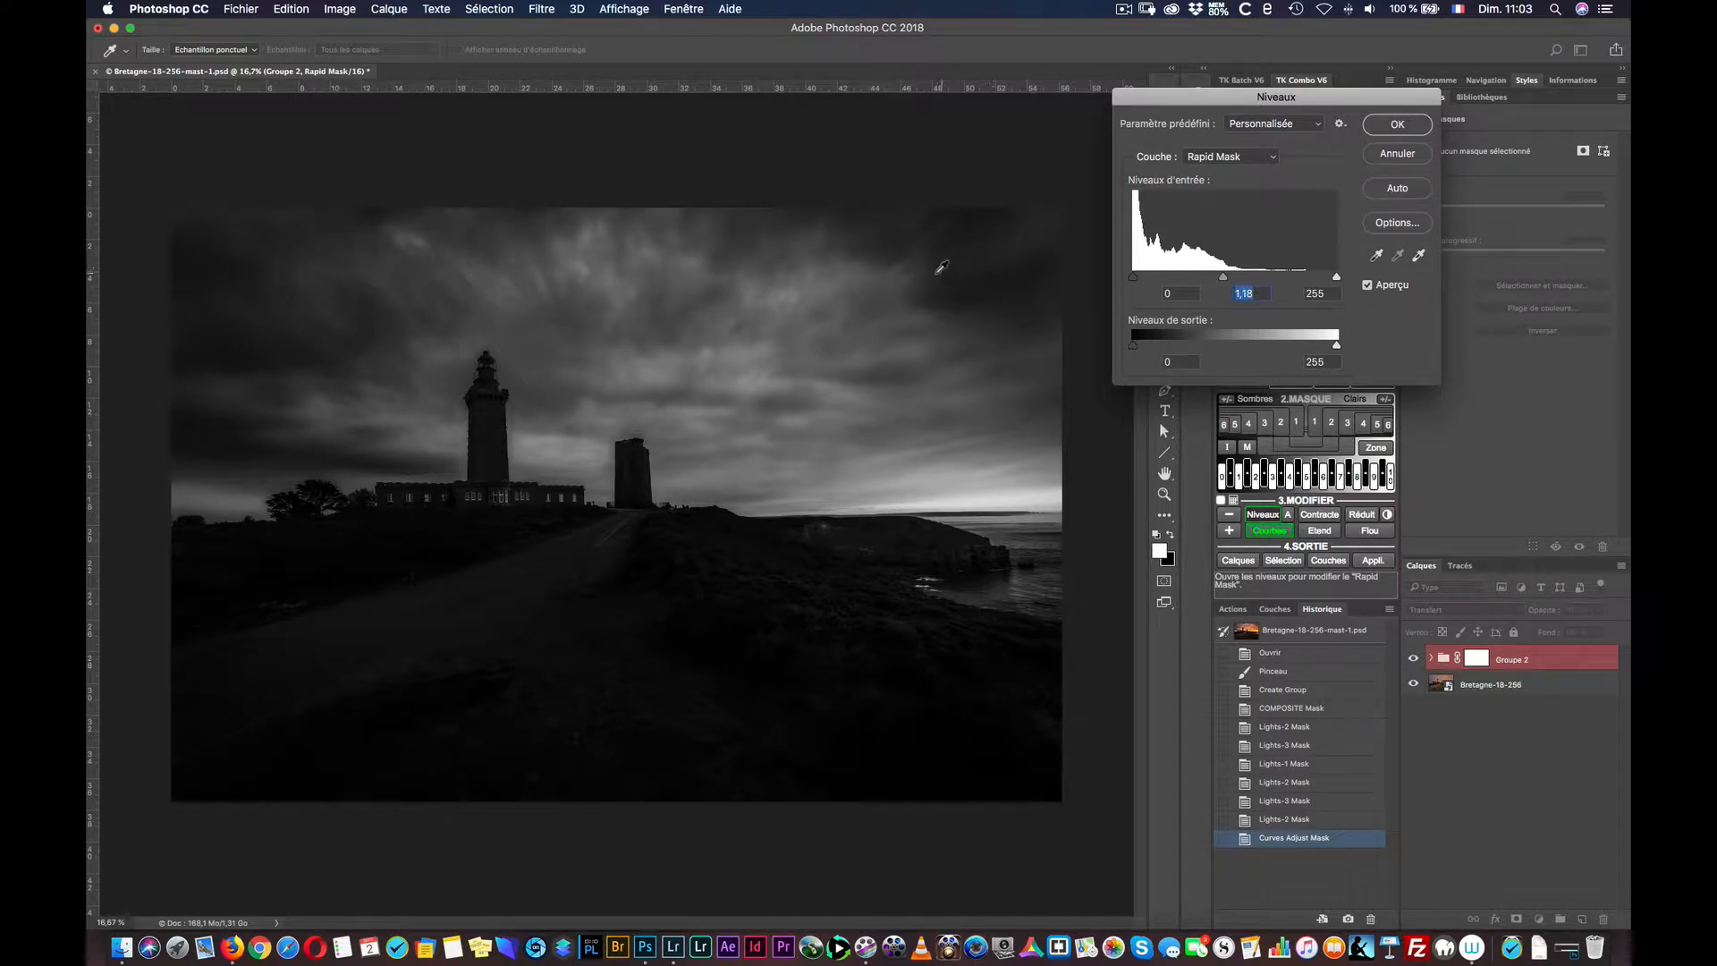
drag(1223, 277, 1220, 279)
drag(1336, 276, 1216, 277)
click(1367, 285)
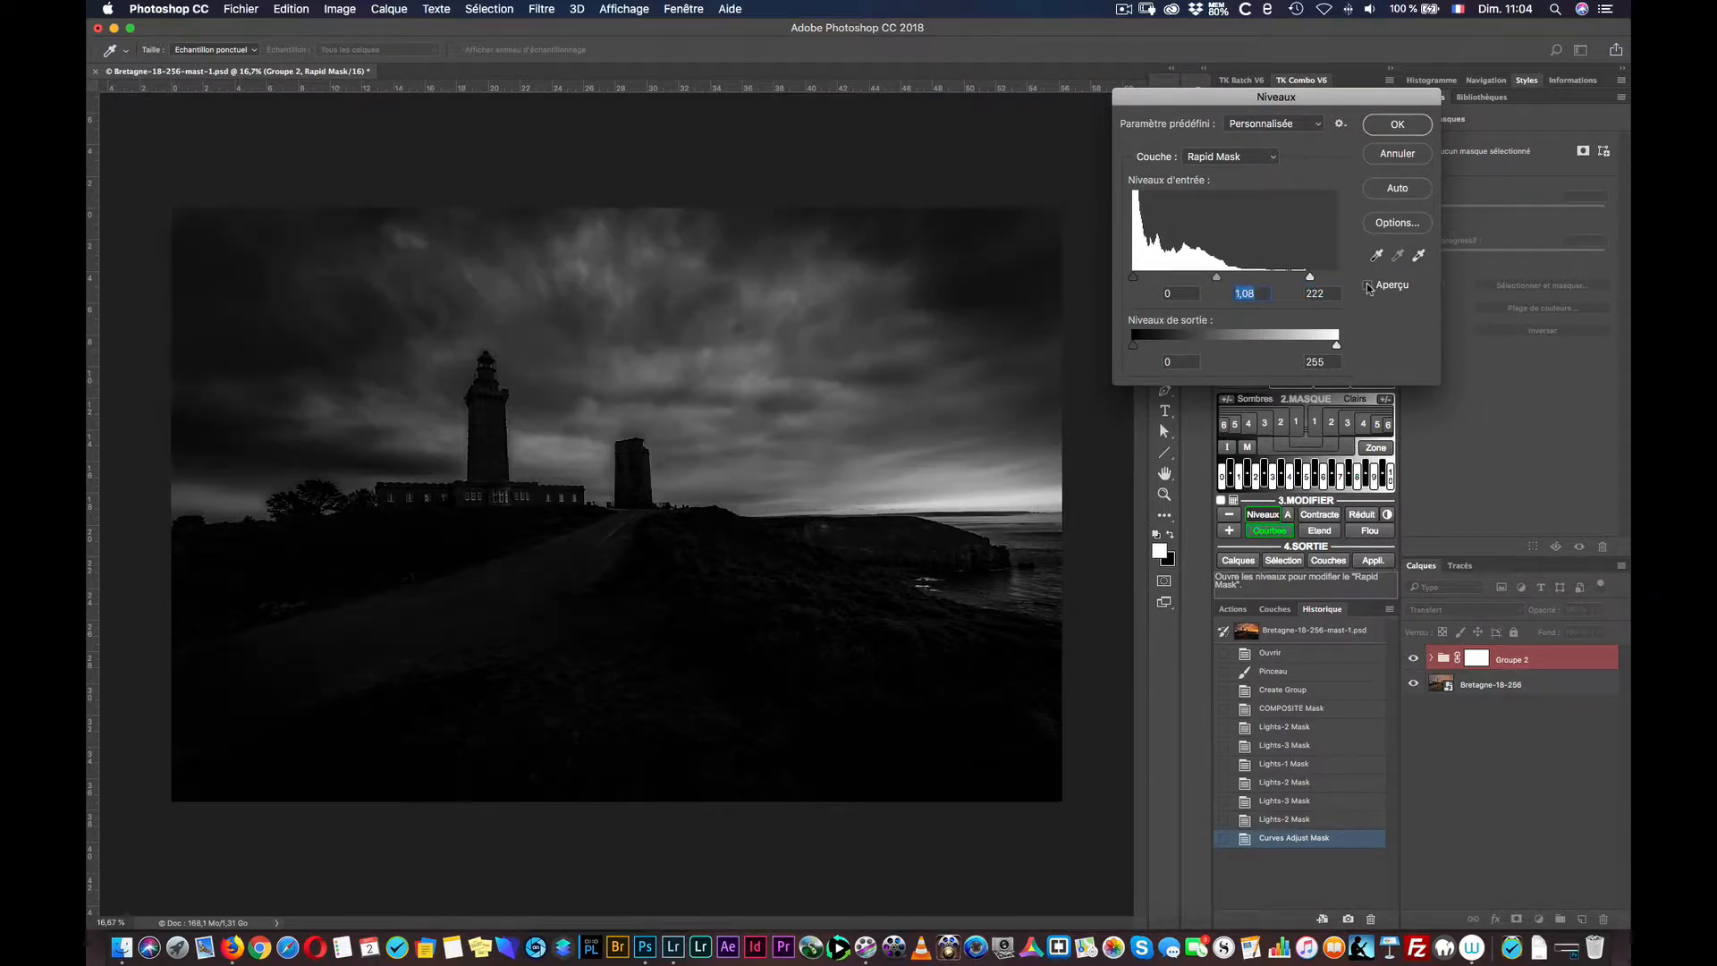
click(1367, 286)
click(1368, 286)
click(1367, 286)
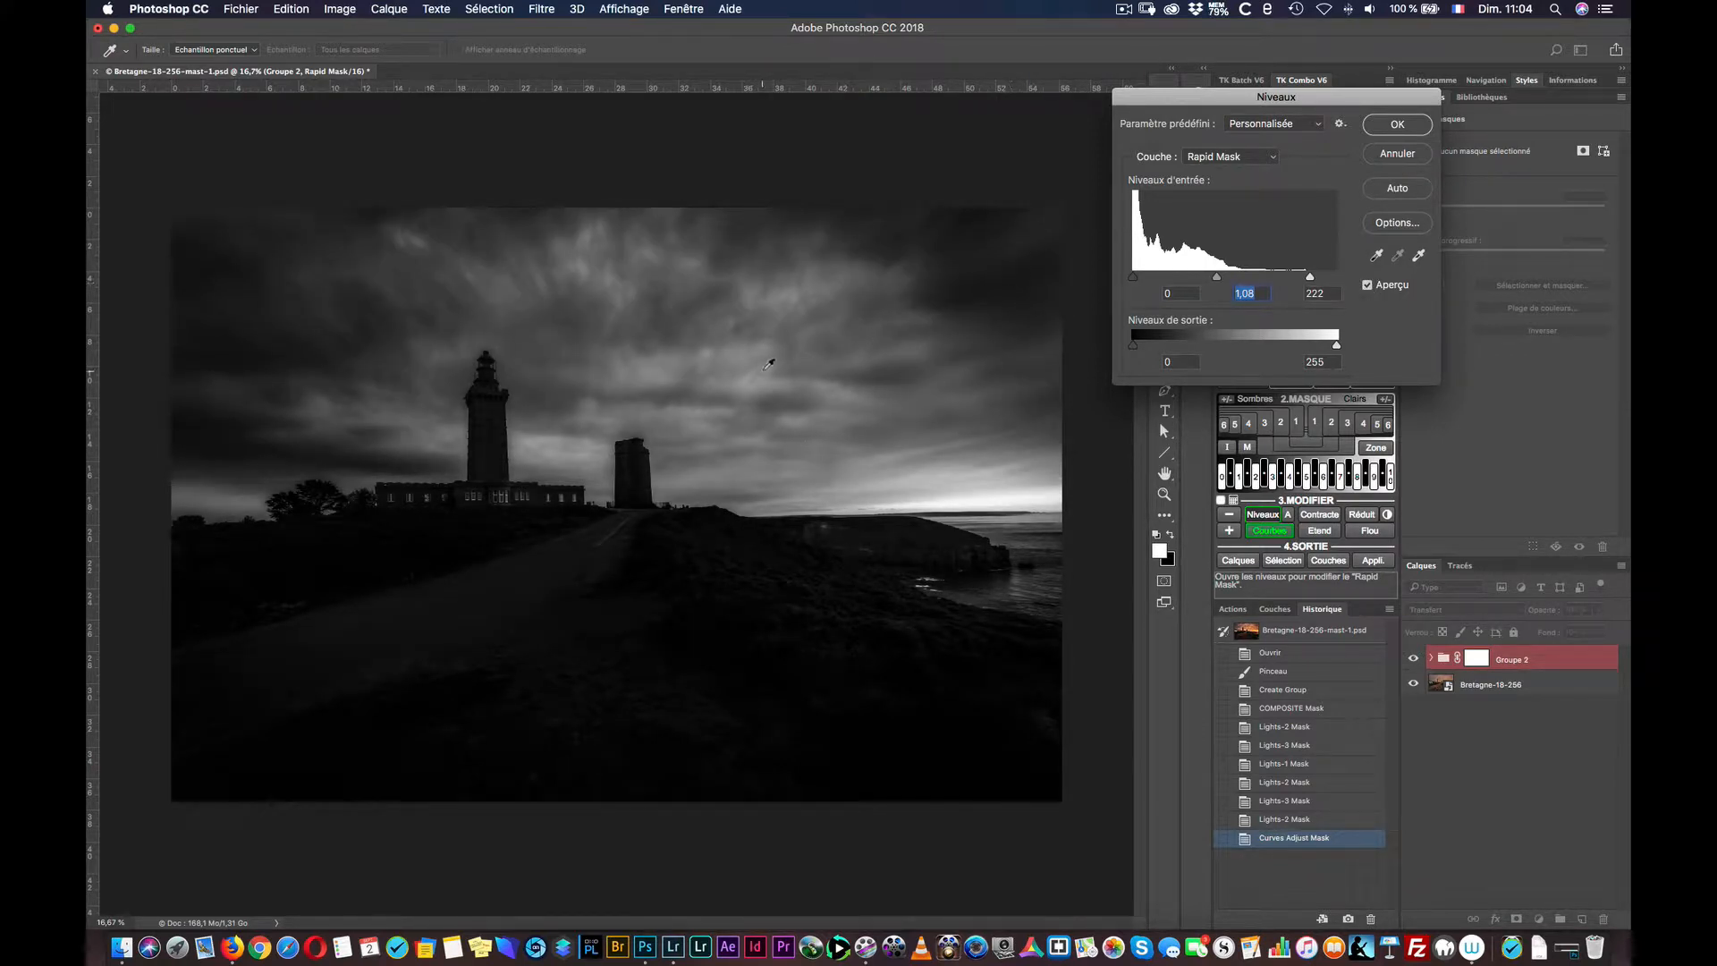
click(1310, 279)
click(1385, 127)
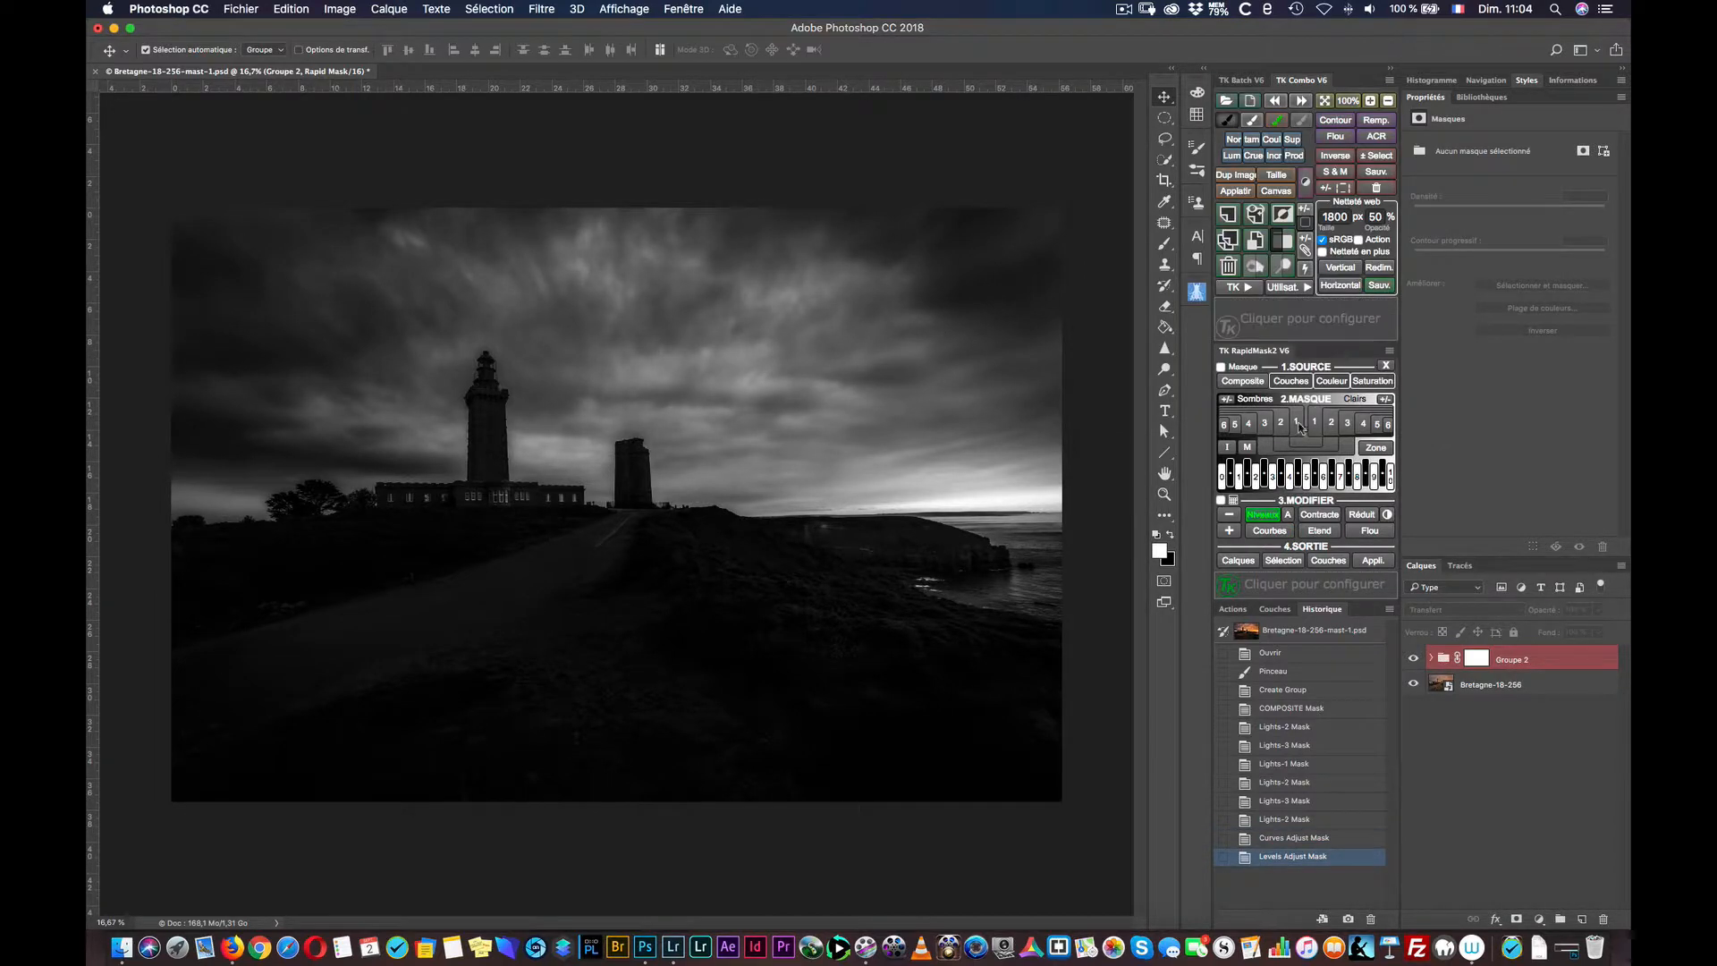
Step: Output the mask as a Levels adjustment layer and set its input levels to 51, 1.55 and 214
click(1242, 561)
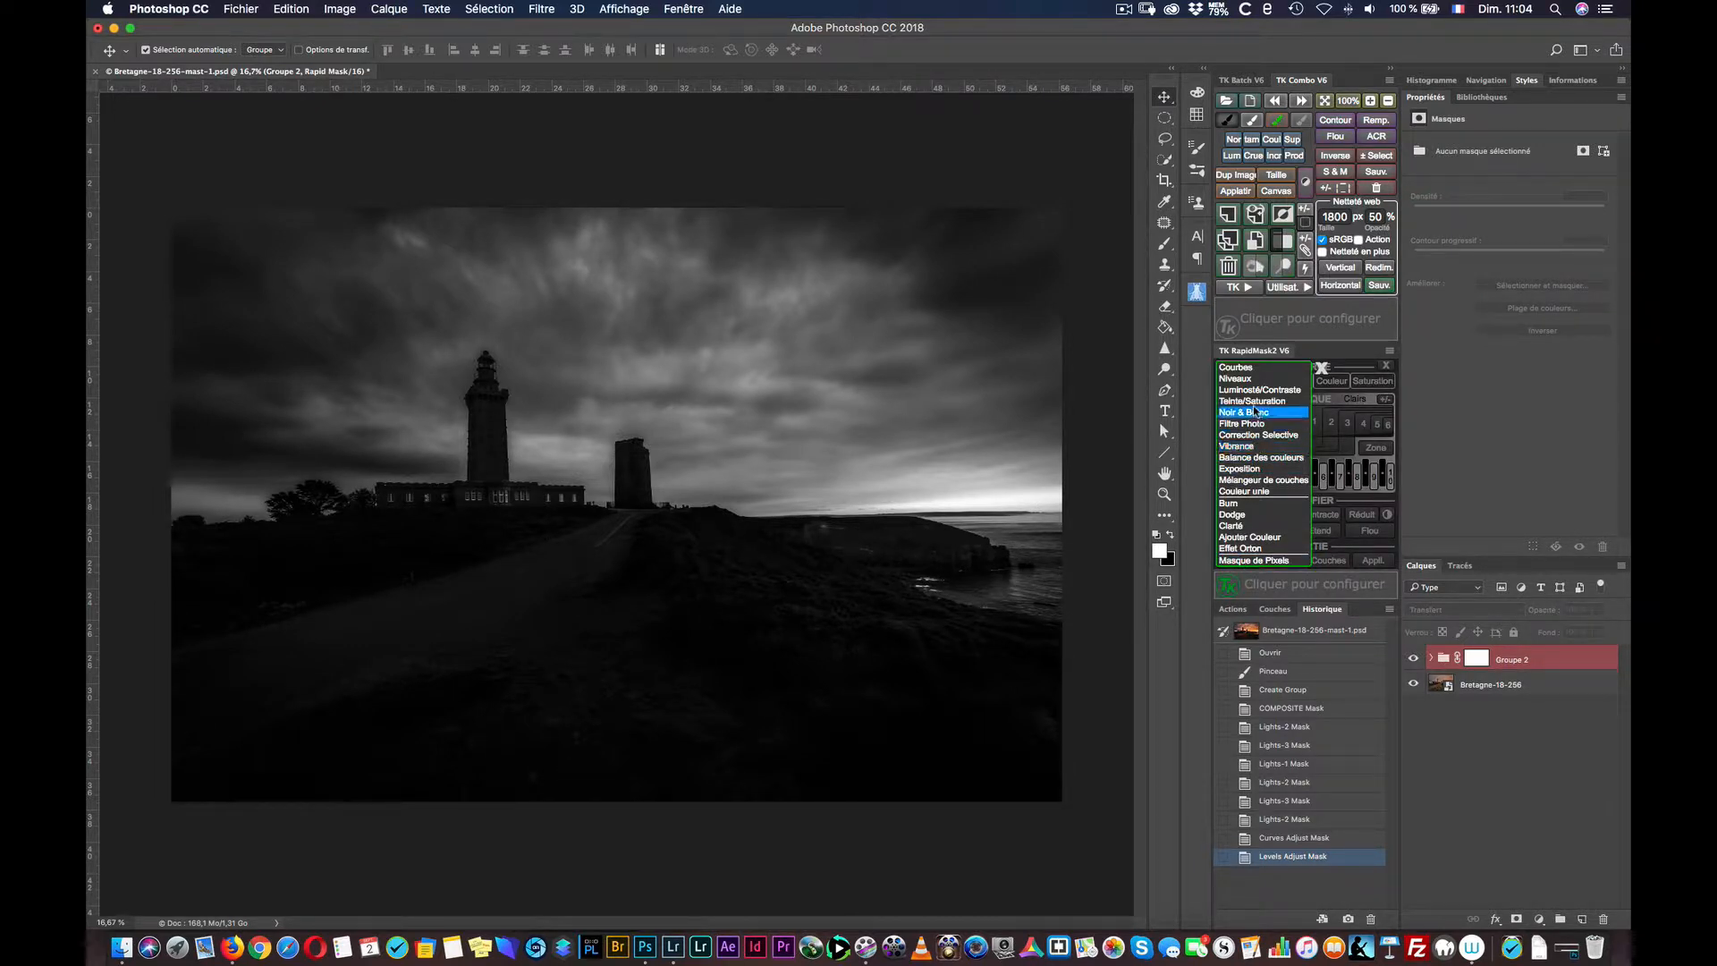
click(1240, 380)
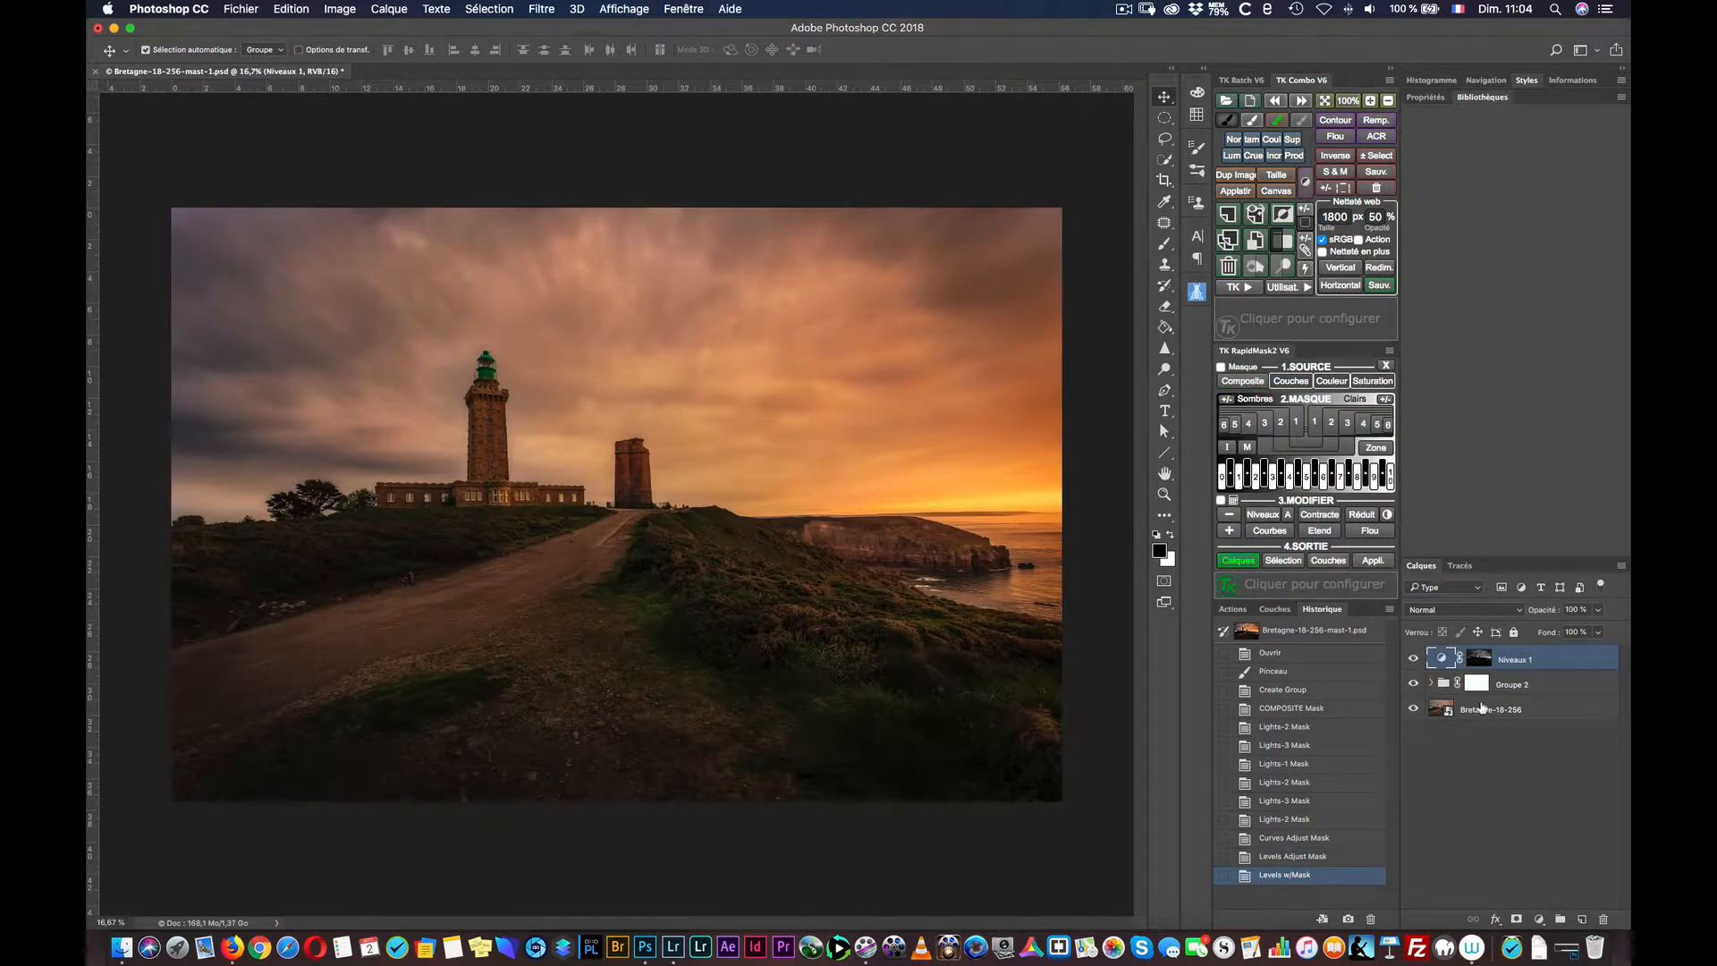
click(1442, 659)
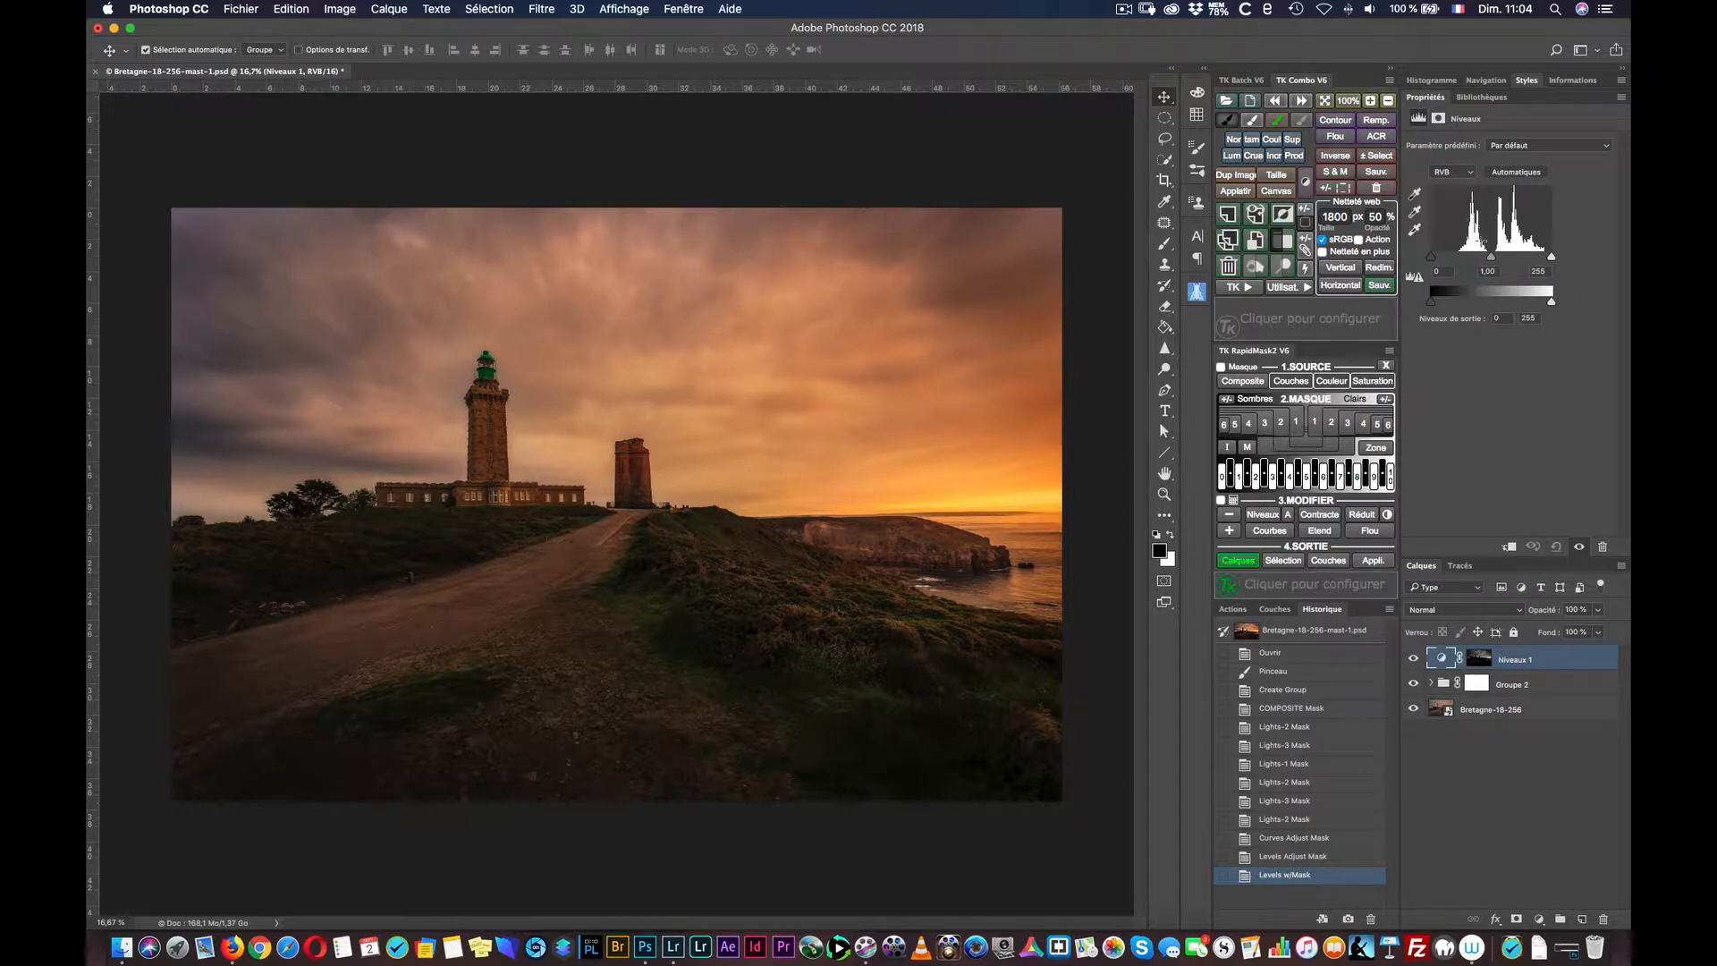
drag(1431, 257, 1446, 253)
drag(1450, 259, 1474, 261)
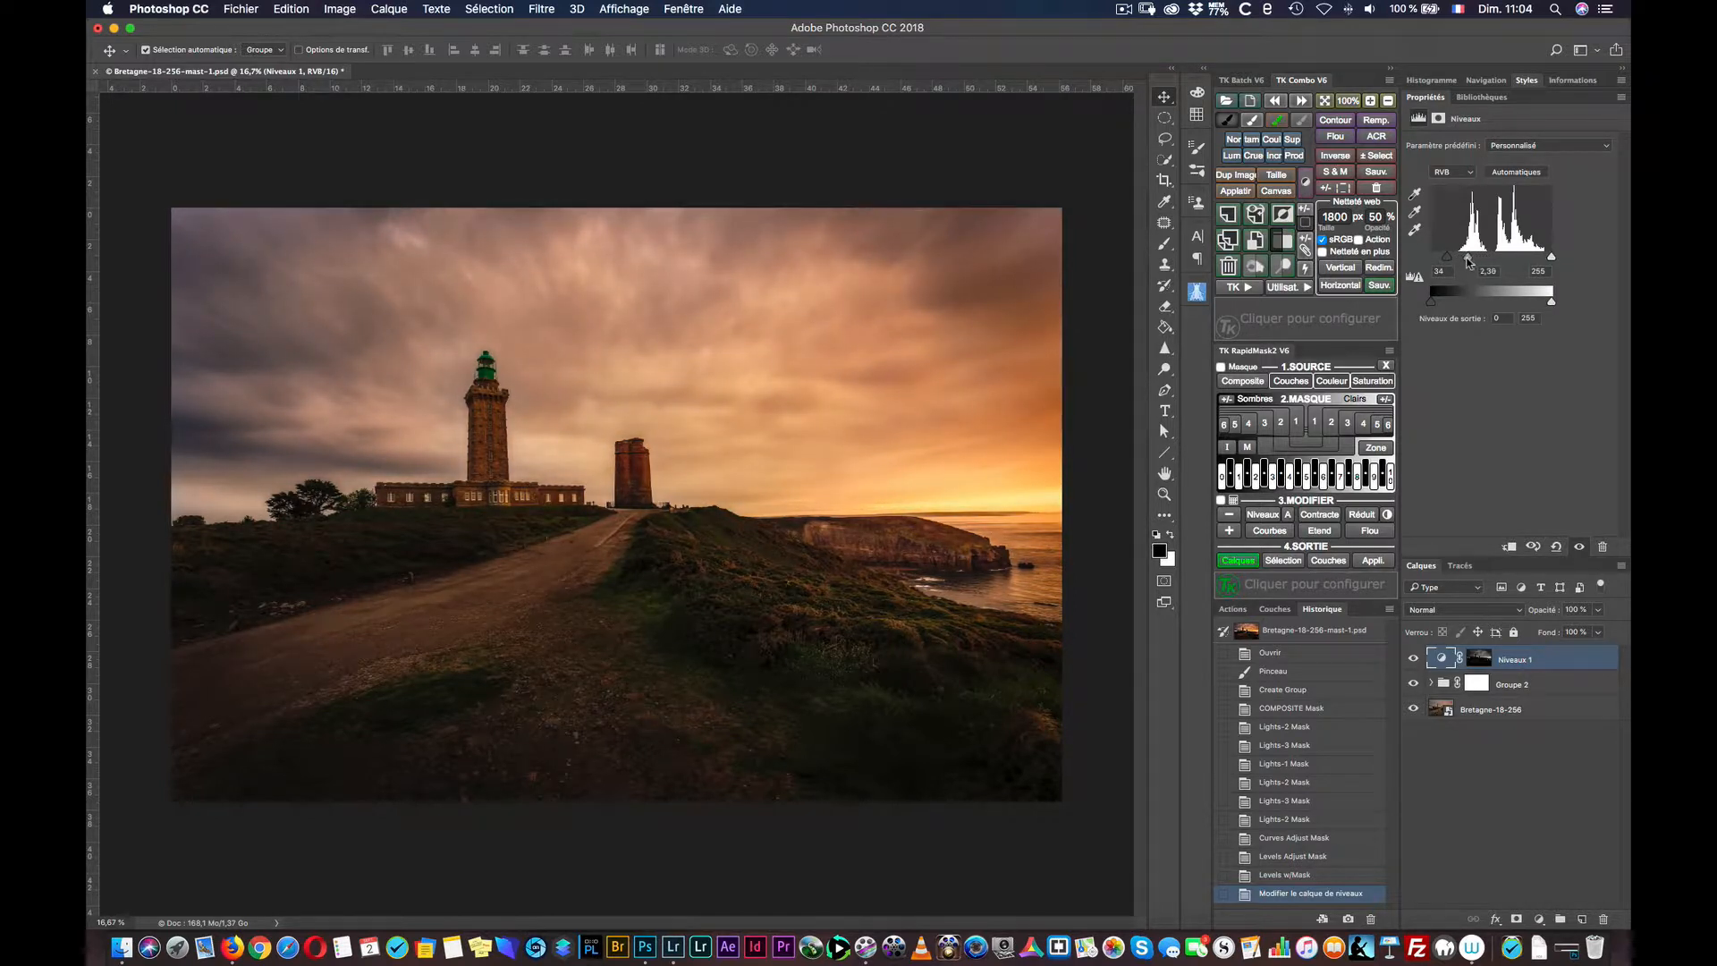
drag(1552, 257, 1481, 261)
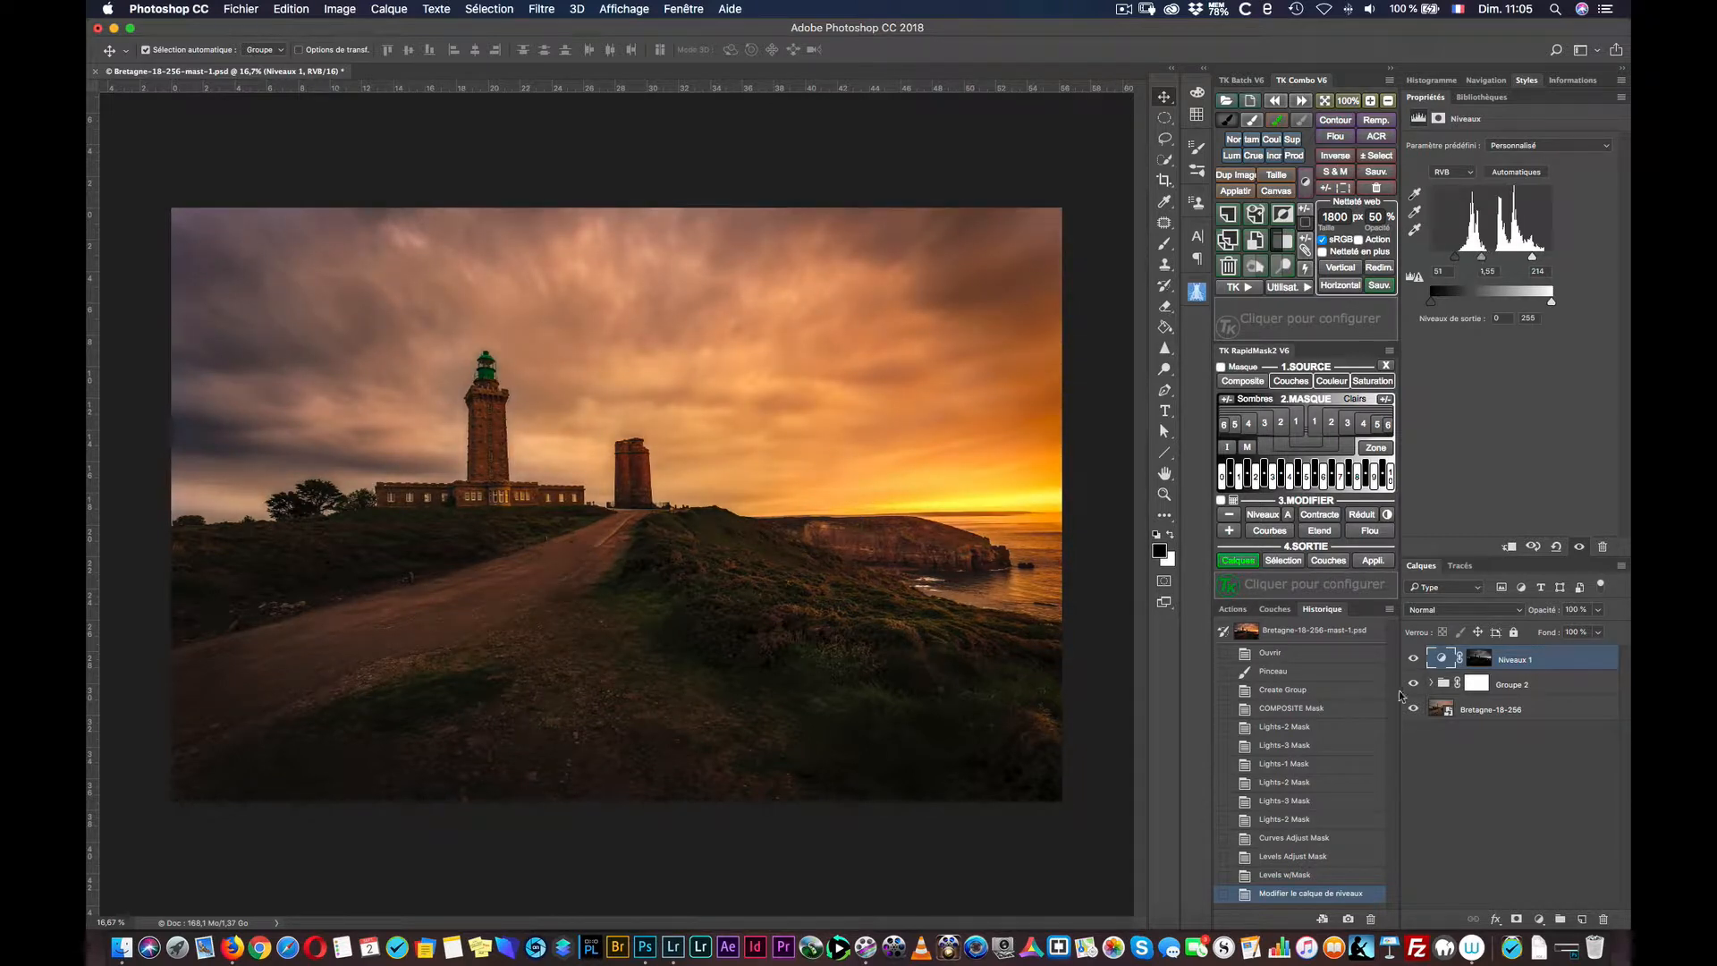
Step: Compare the whole photo with the Niveaux 1 layer hidden and shown
click(1413, 658)
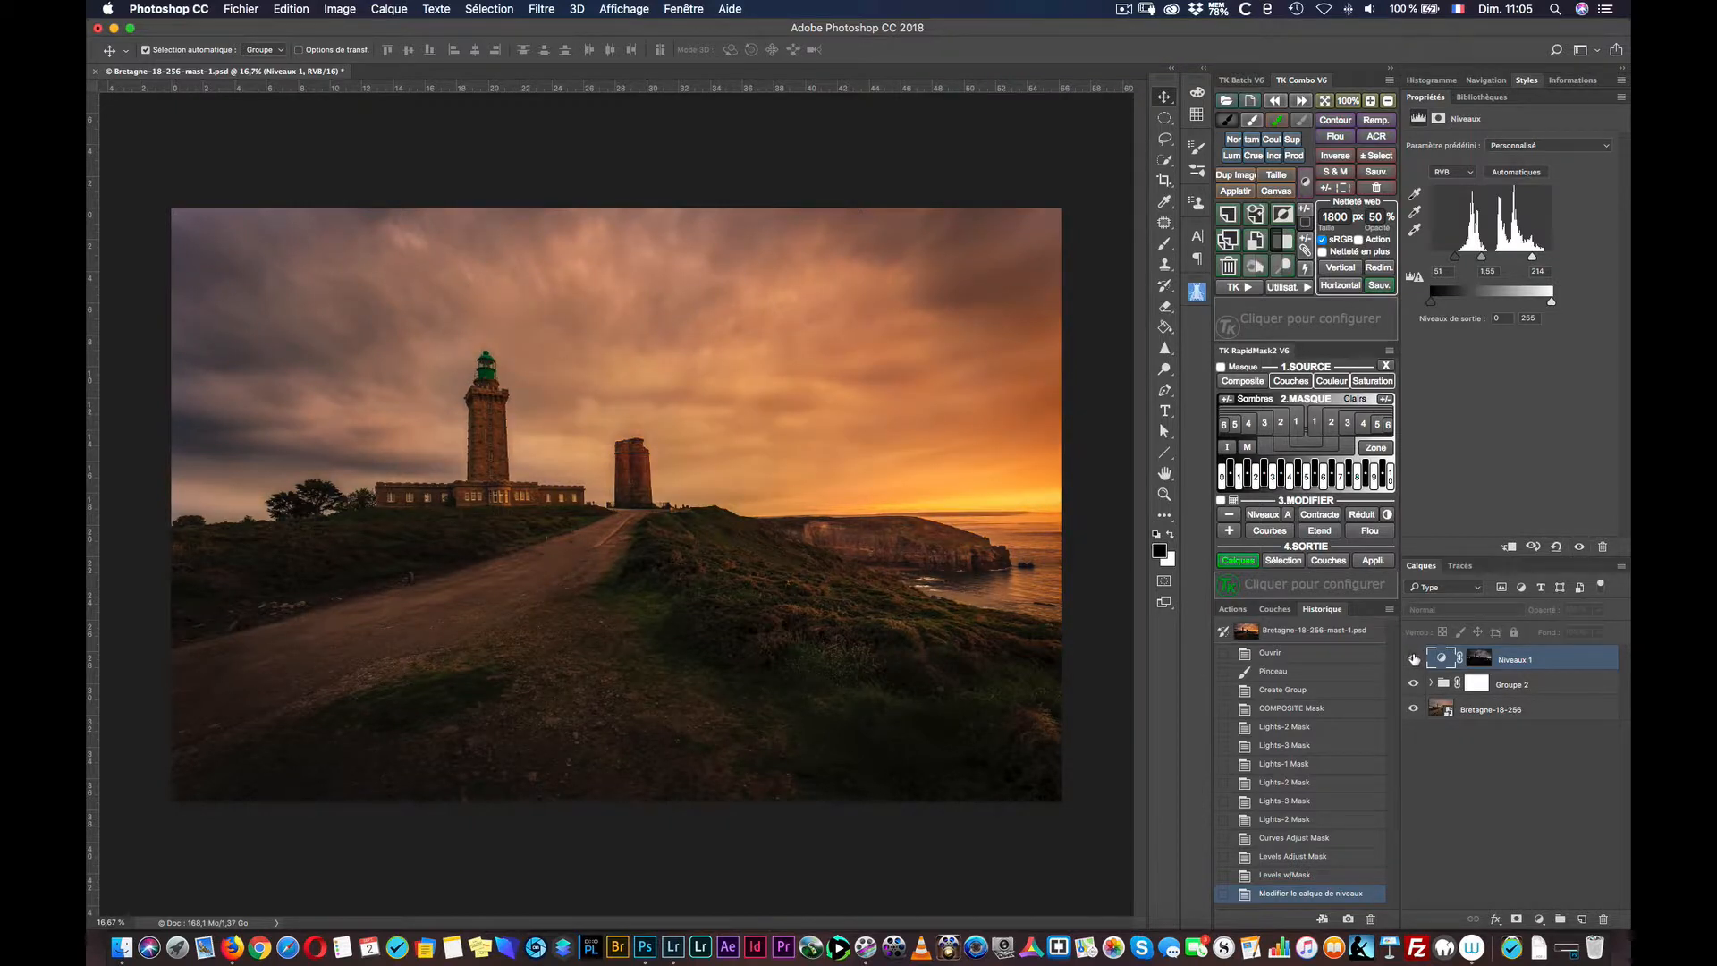
click(1413, 658)
click(1414, 659)
click(1414, 658)
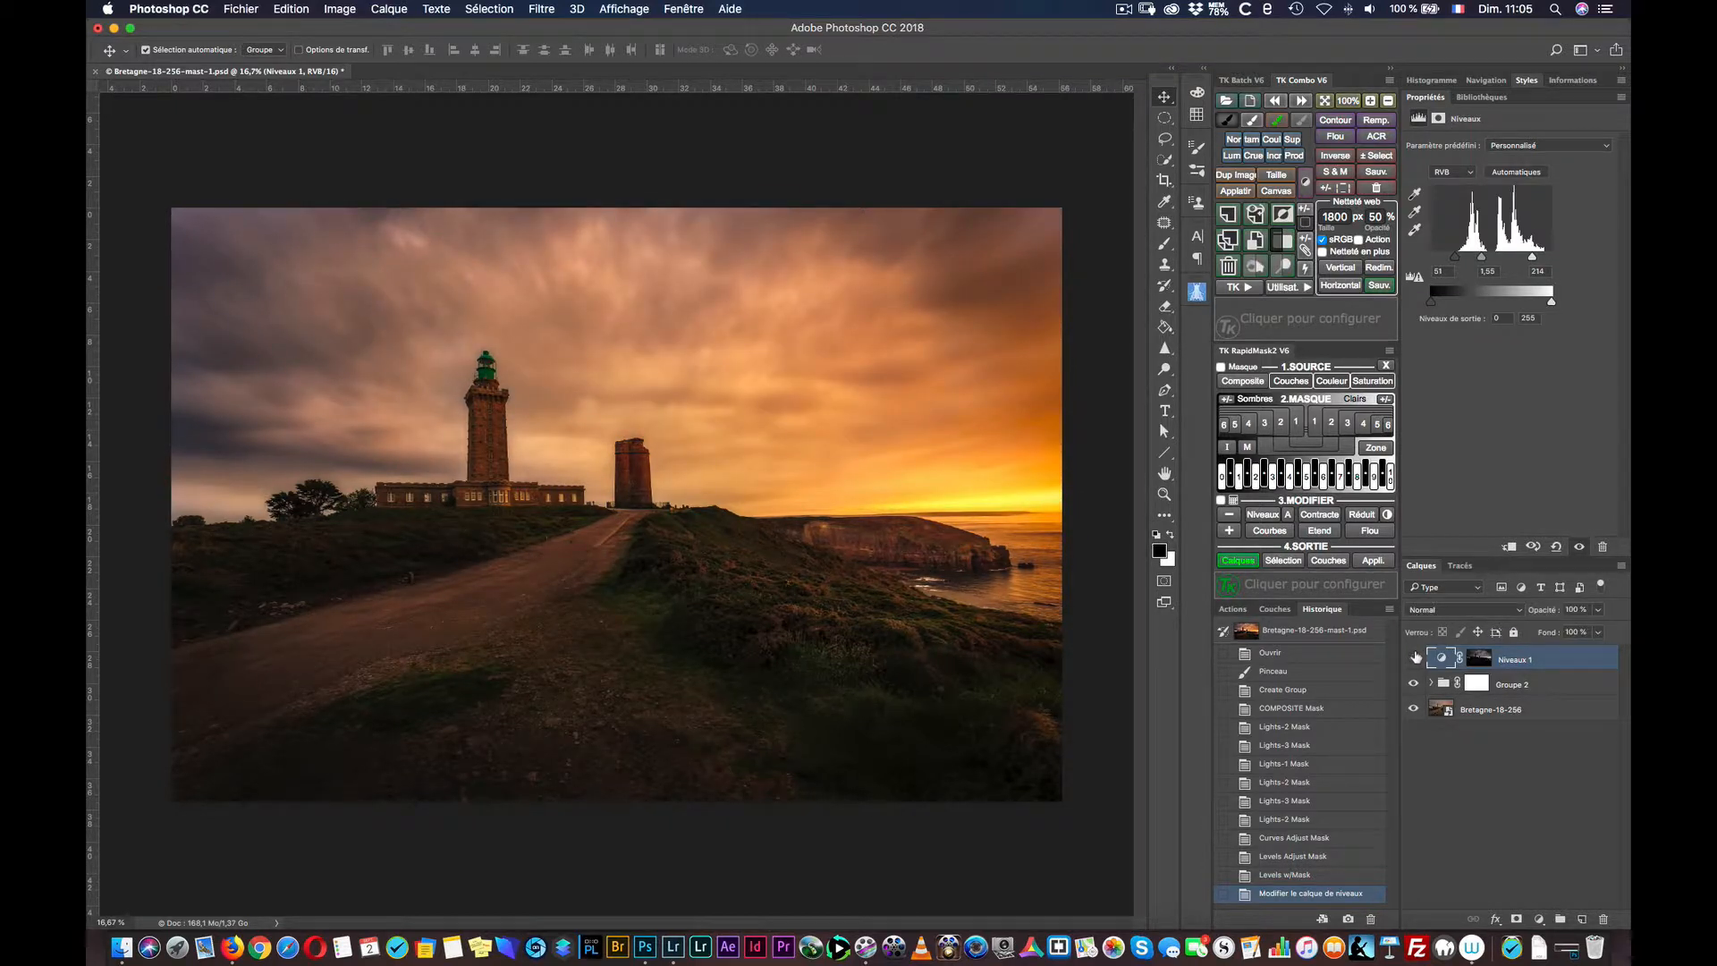
click(1414, 658)
click(1414, 658)
click(1414, 658)
click(1413, 659)
Step: Examine the towers and sky up close with the Niveaux 1 layer hidden and shown
key(z)
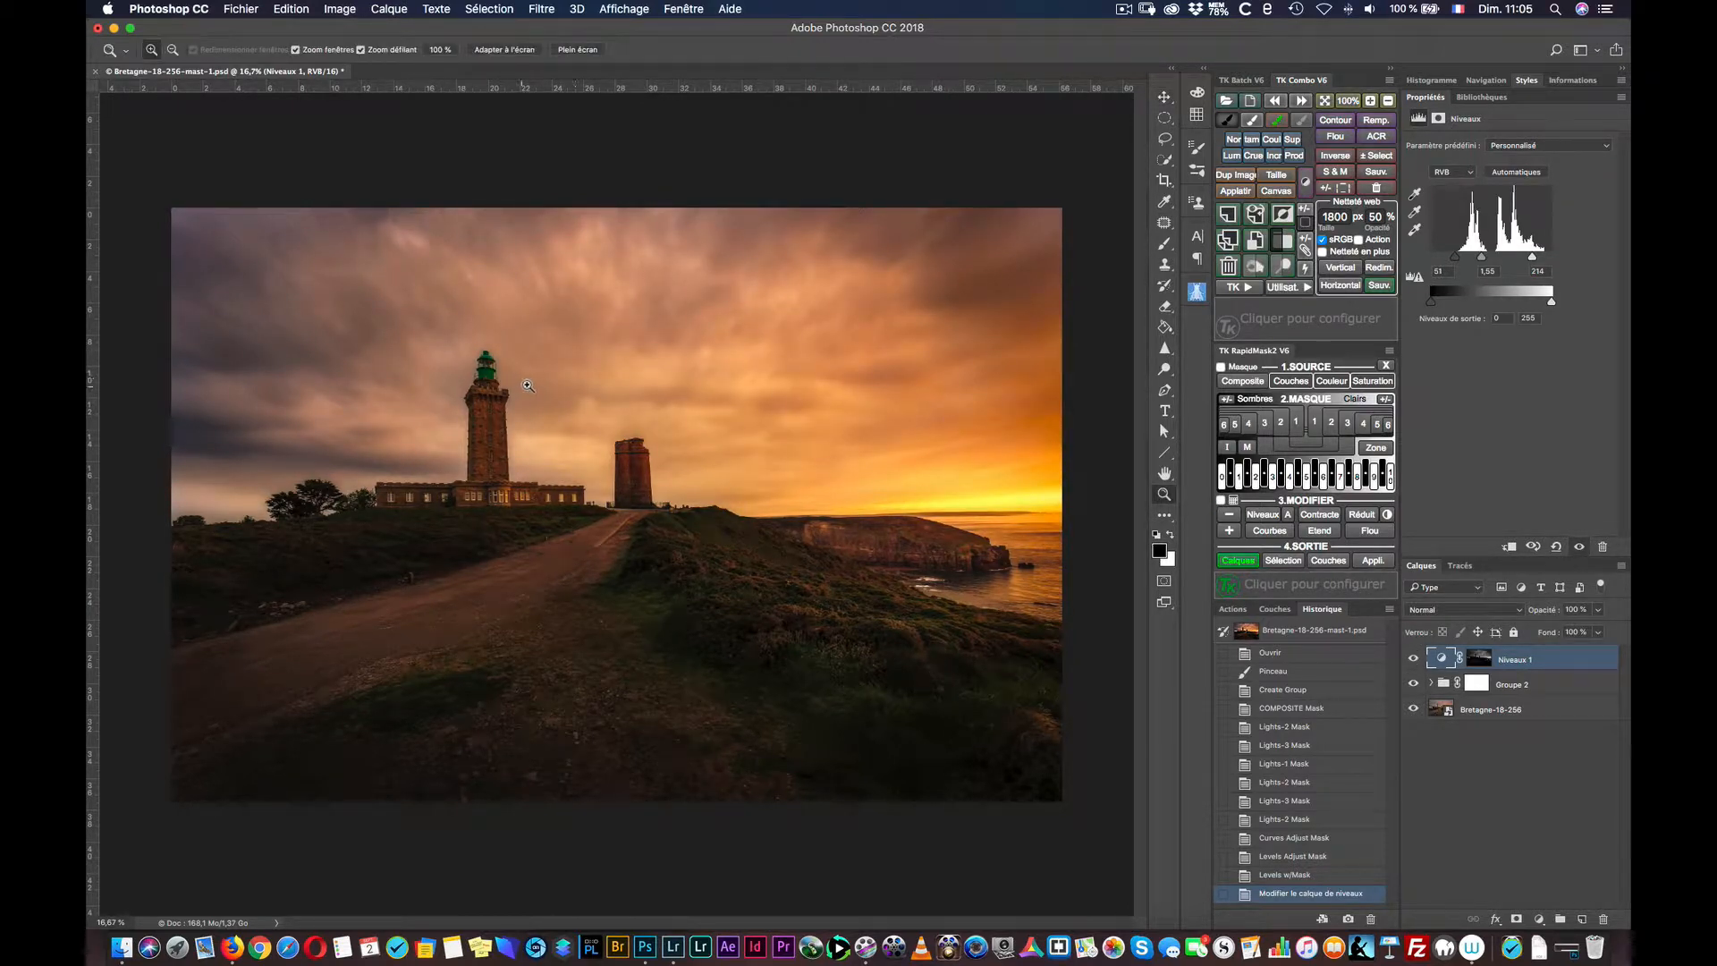
drag(529, 385, 605, 372)
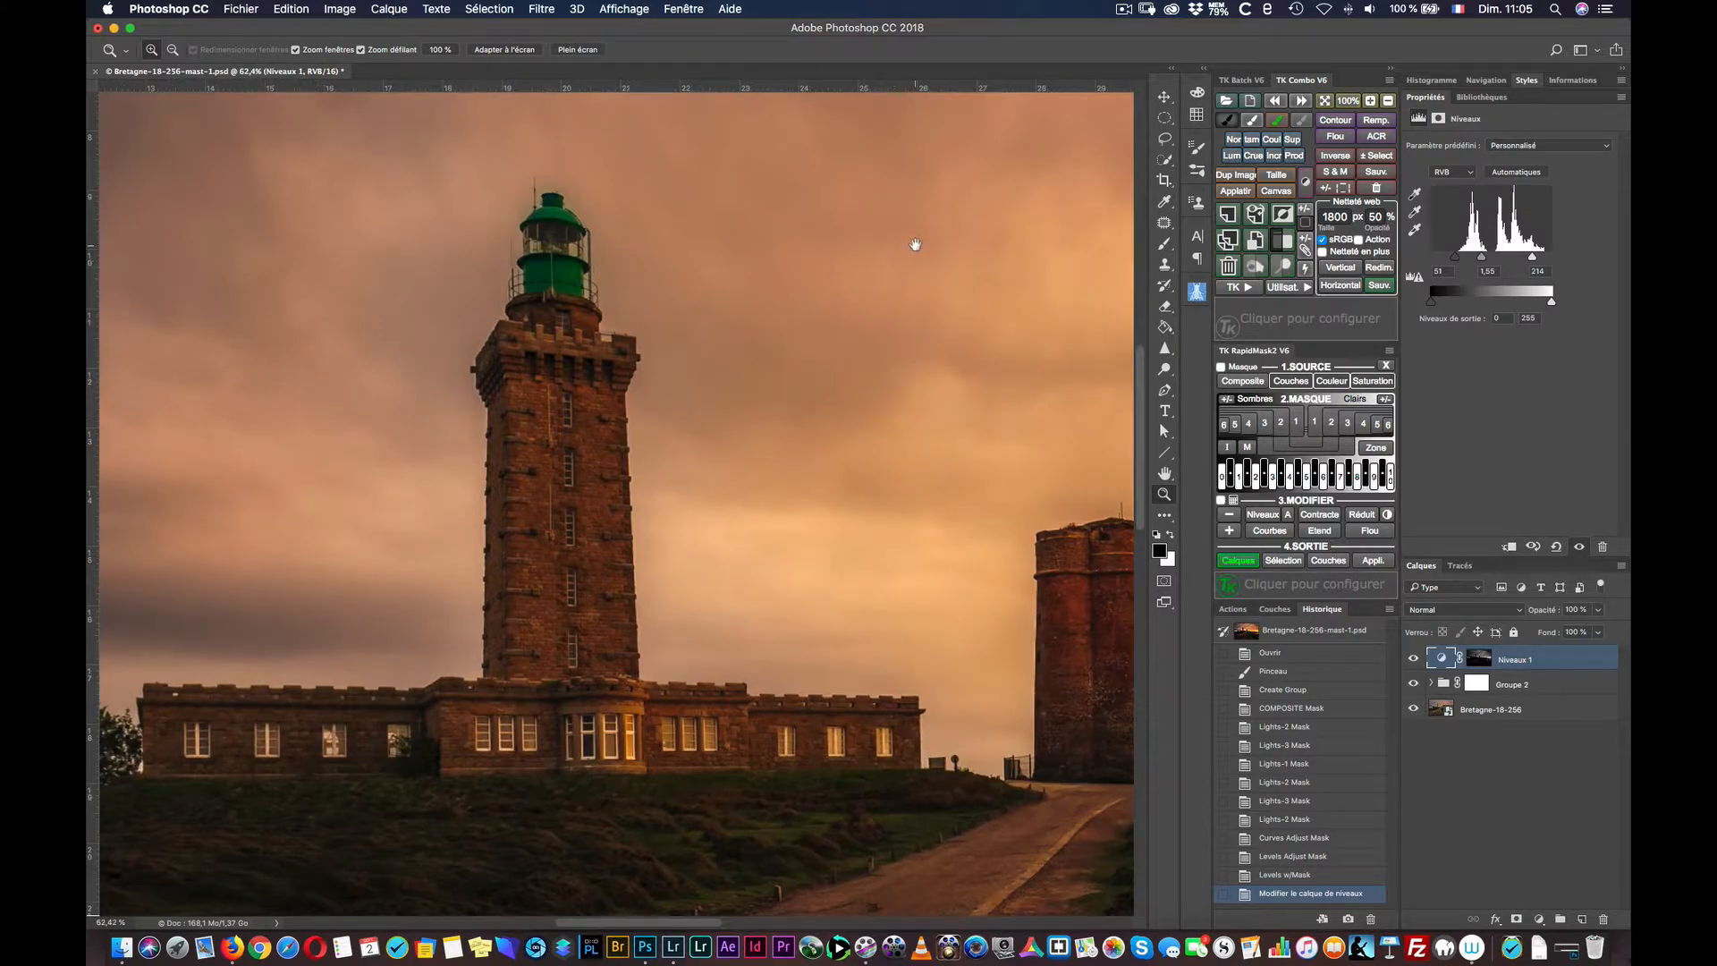
drag(916, 245, 432, 617)
drag(776, 332, 684, 438)
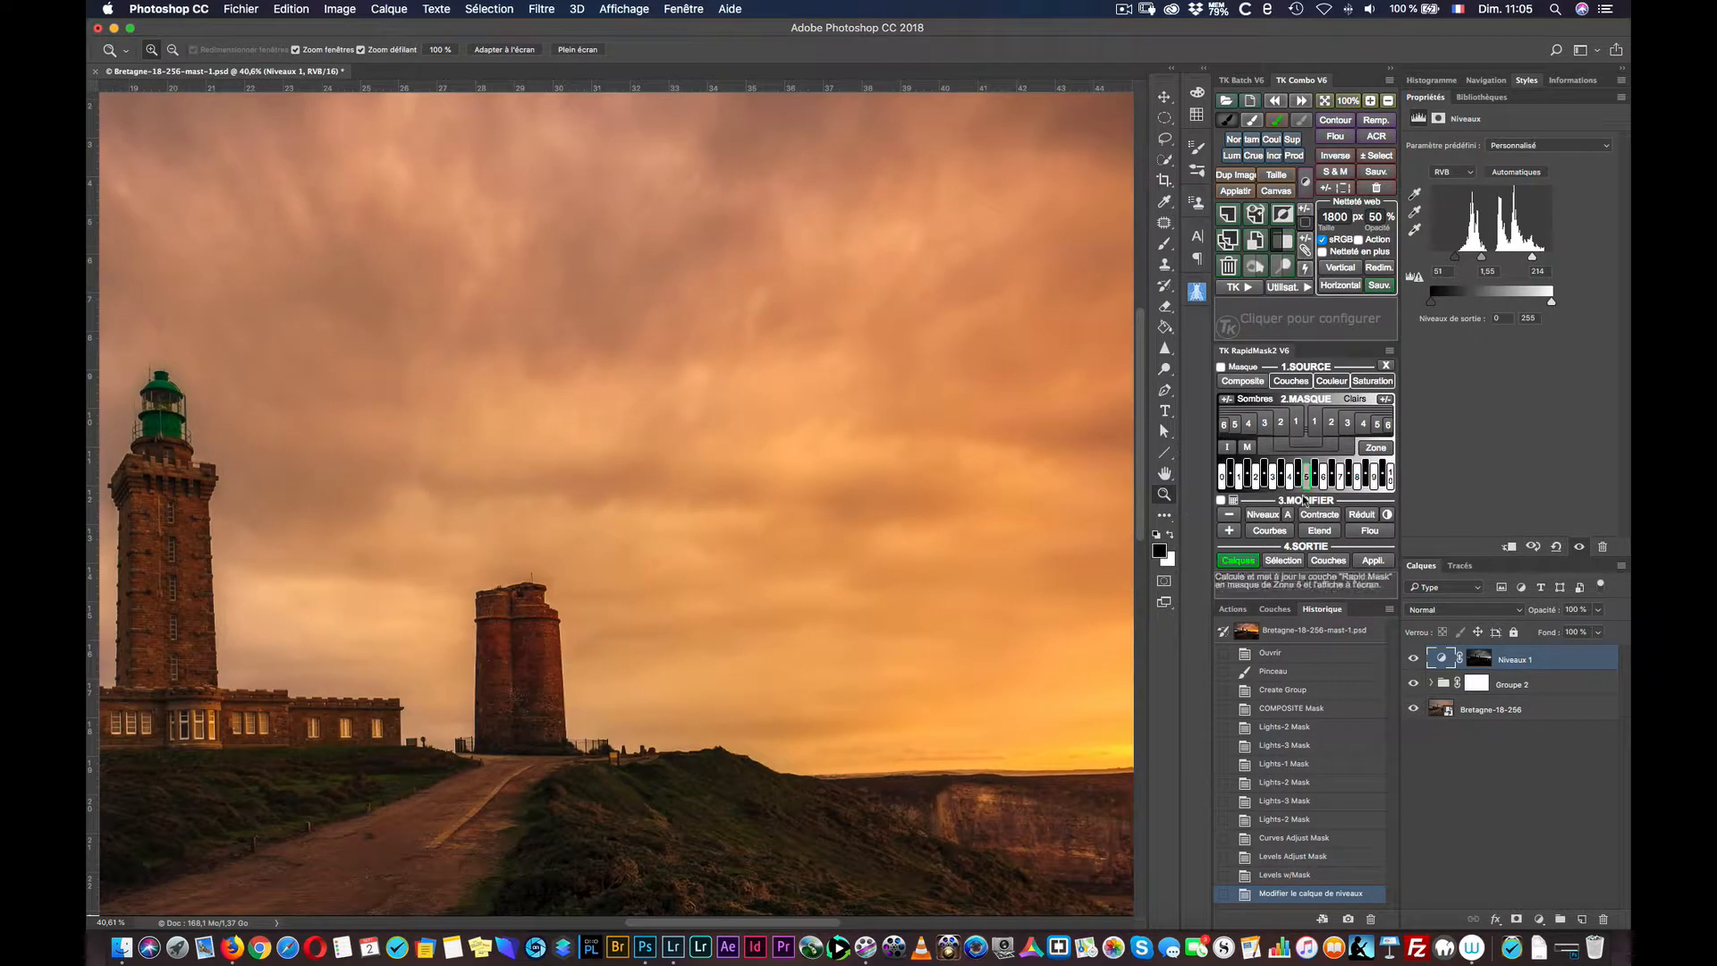
click(1413, 659)
click(1412, 659)
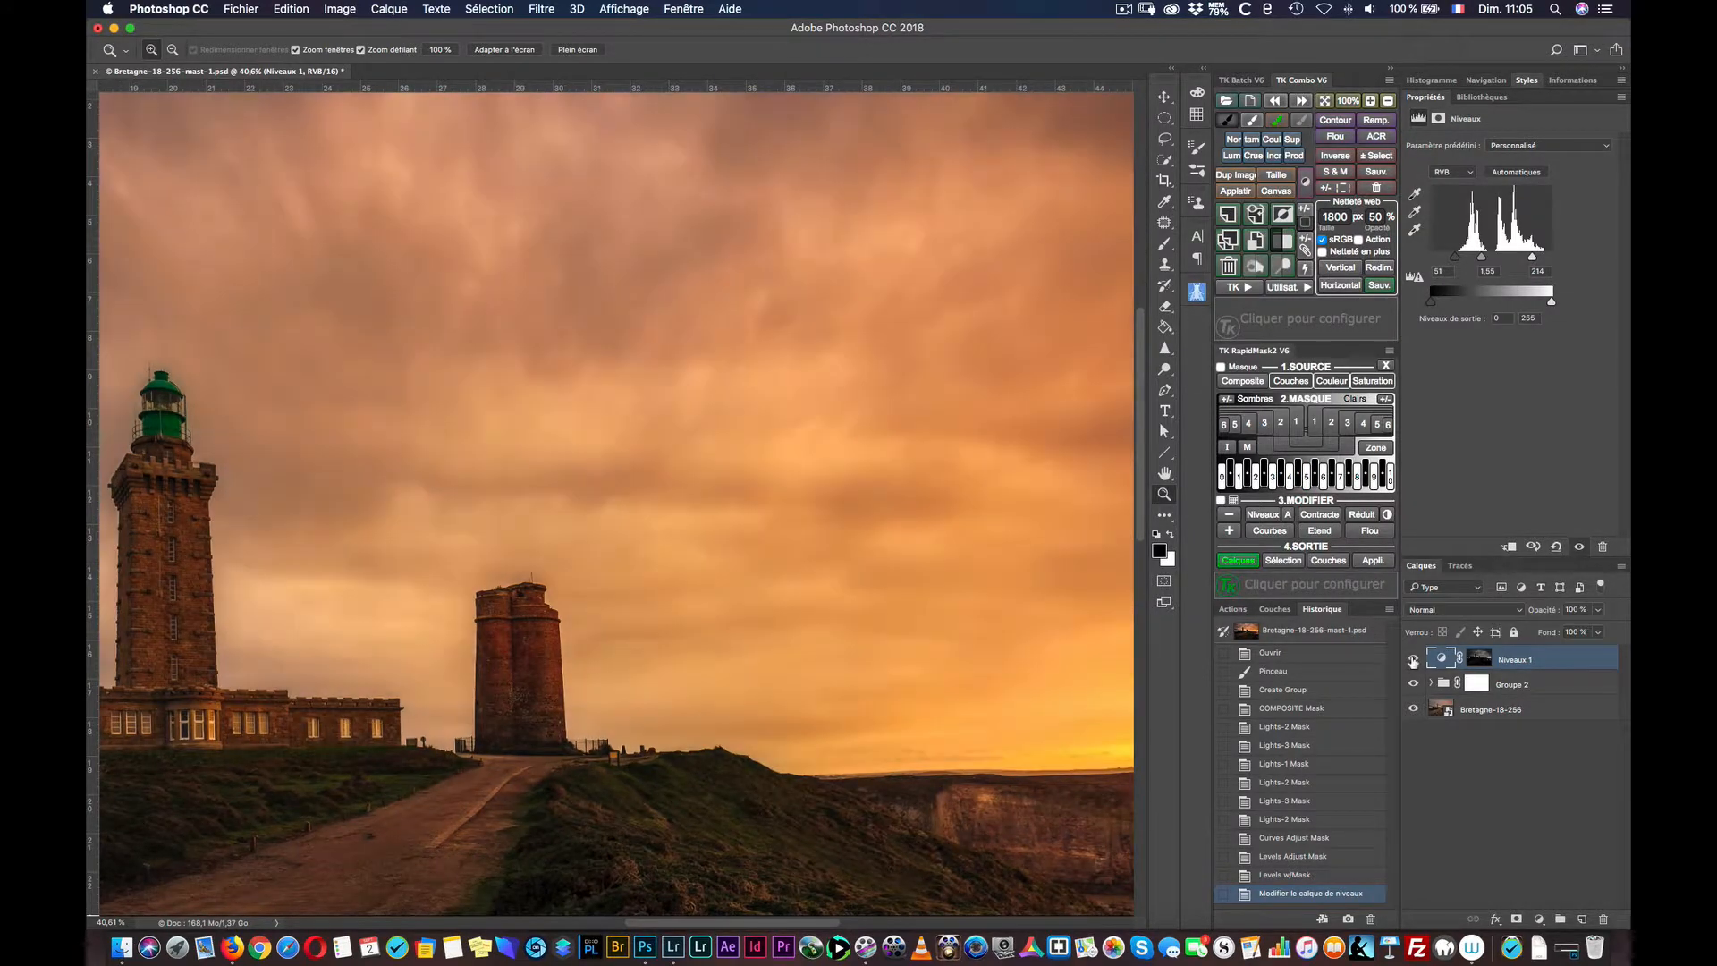
click(1413, 659)
click(1413, 659)
drag(801, 396, 746, 395)
click(753, 395)
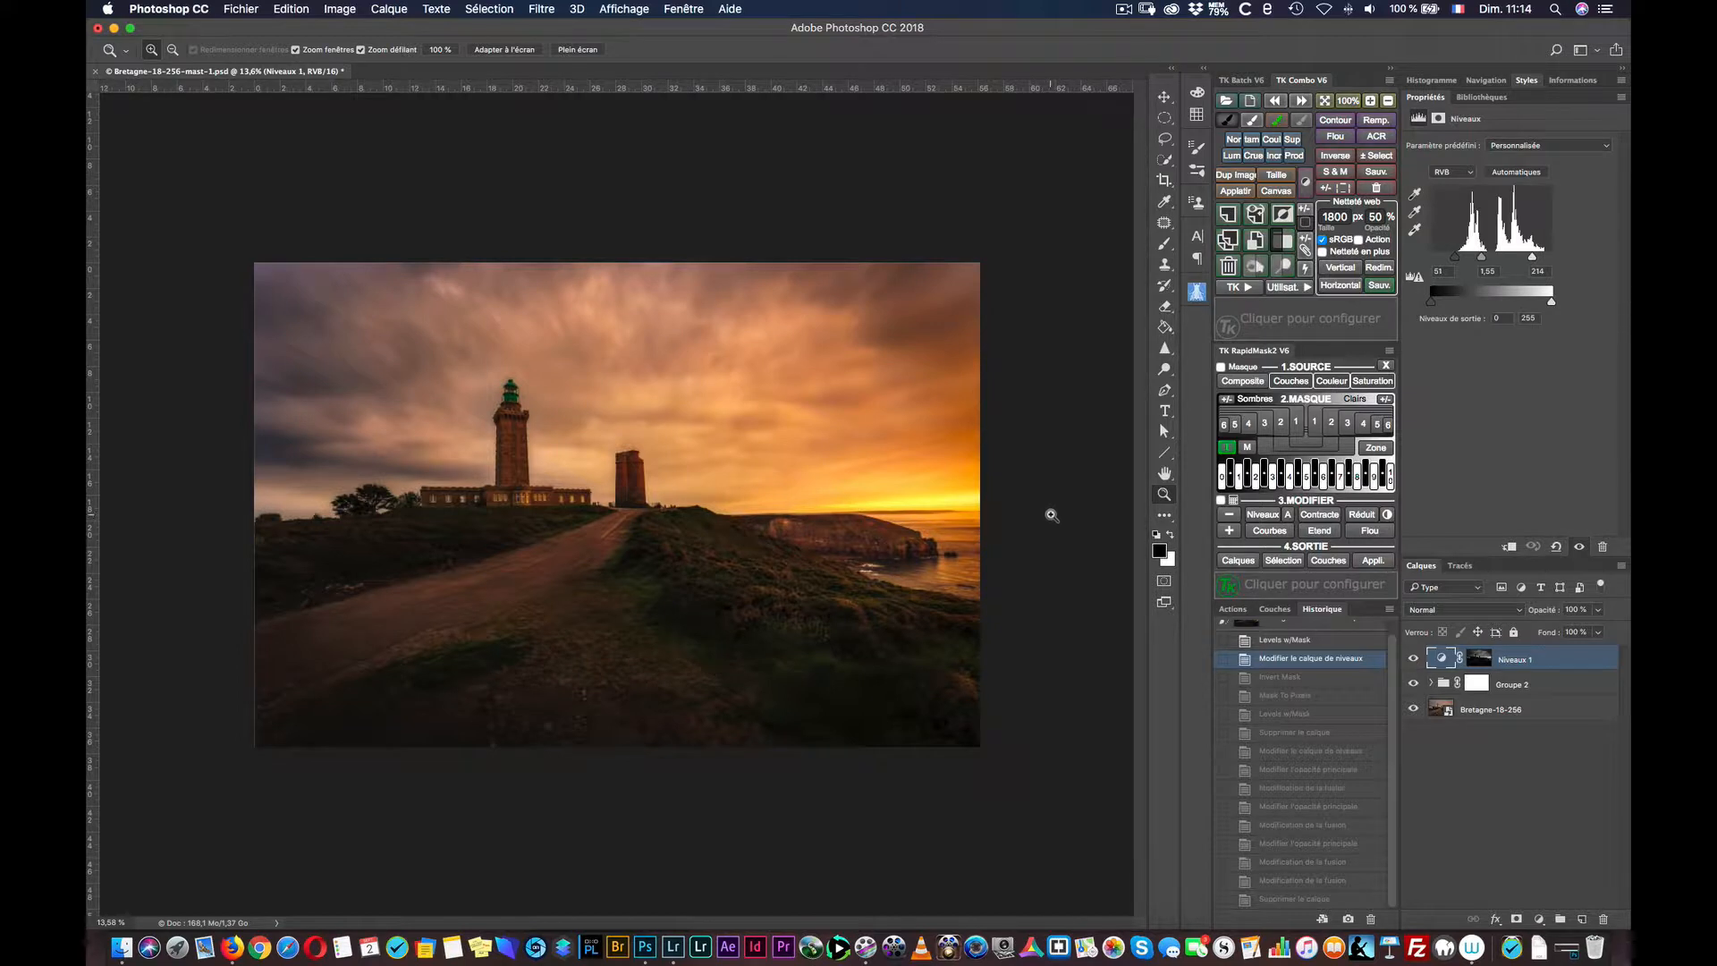
Step: Test the Incrustation blending mode on the Niveaux 1 layer, and set the layer to Lumière tamisée instead
click(1438, 611)
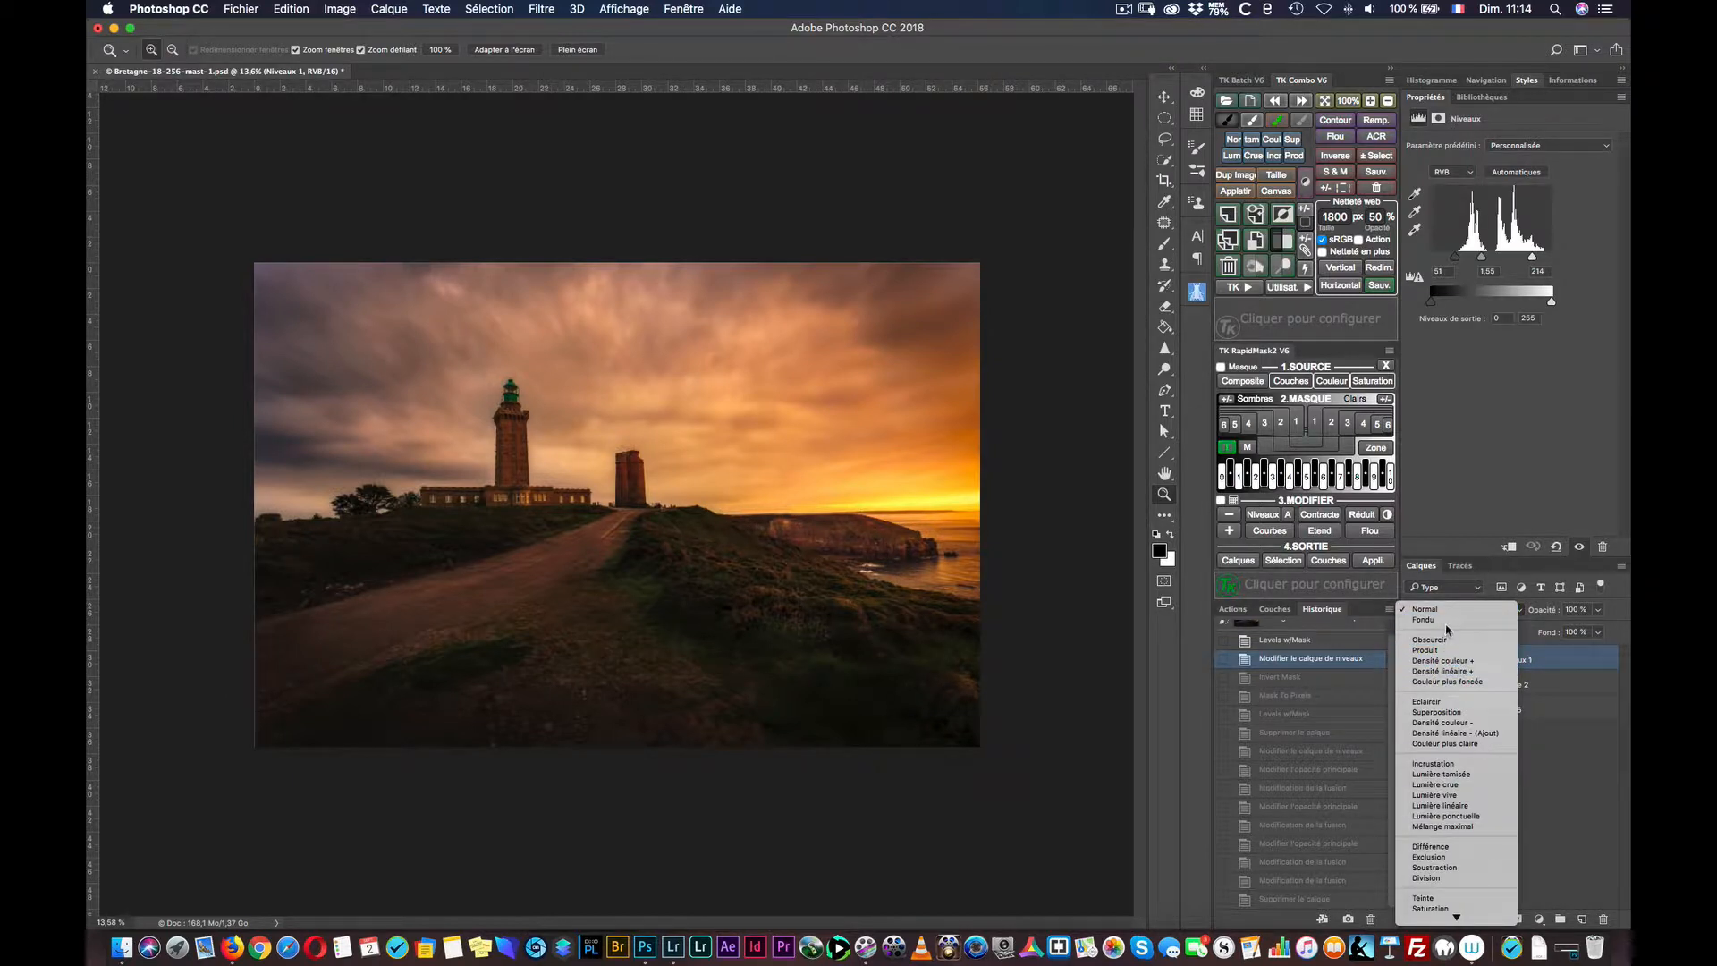
click(1450, 765)
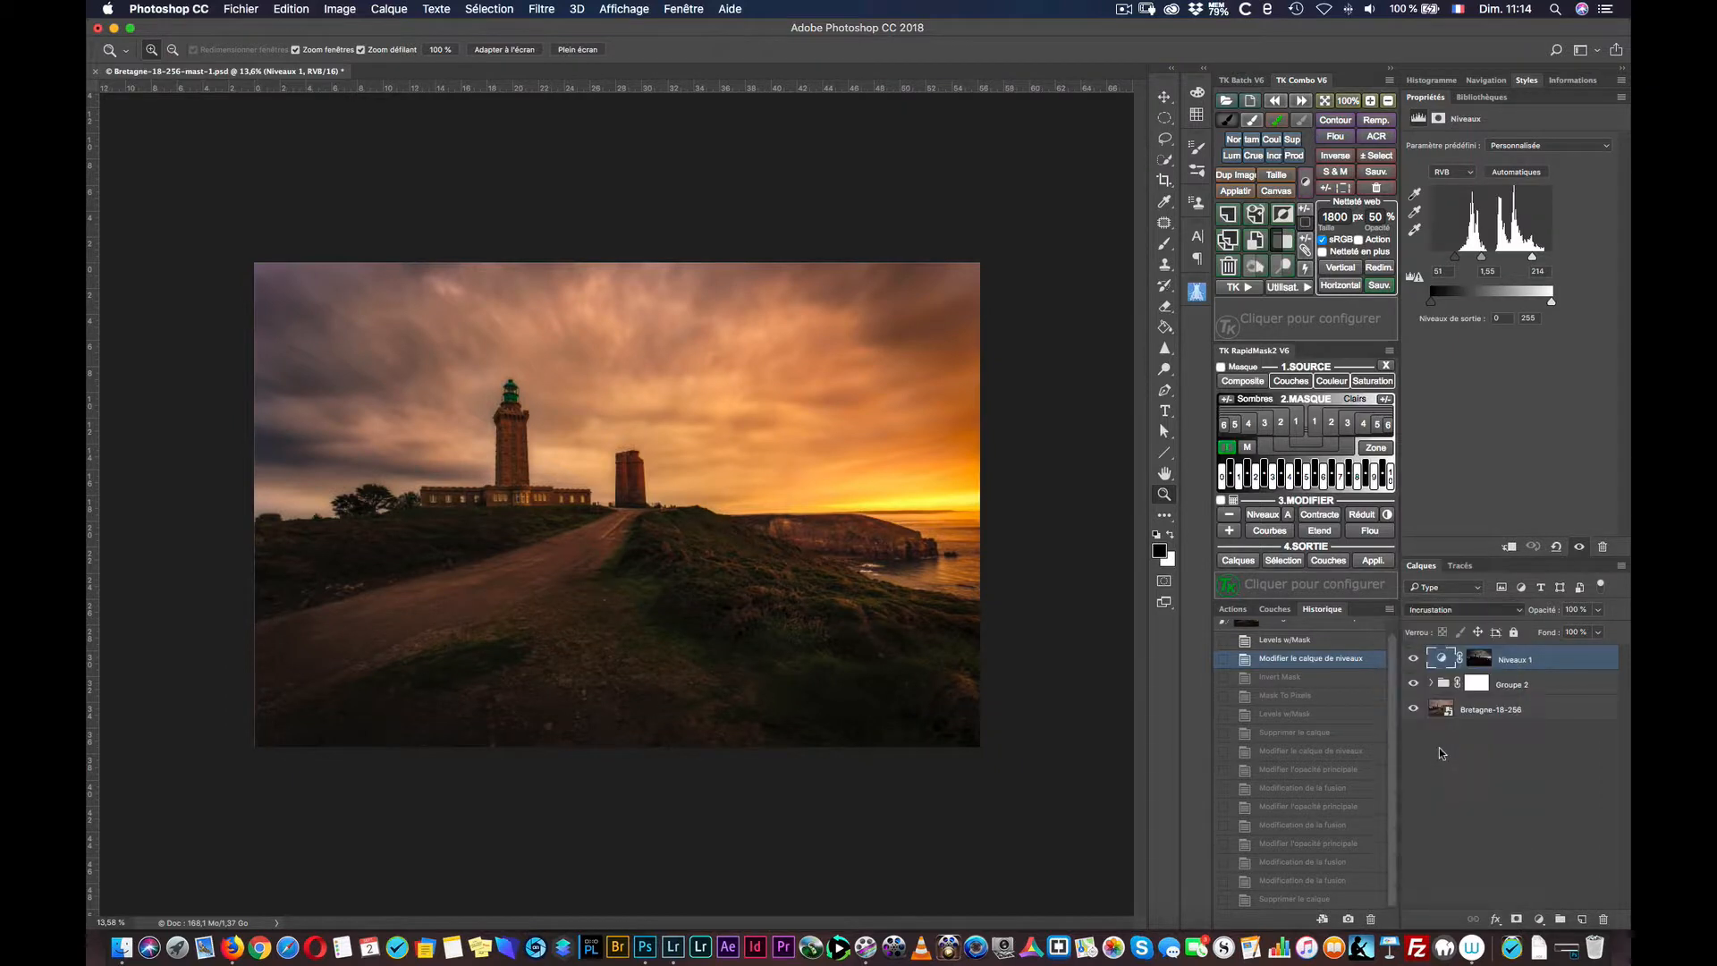
click(1413, 659)
click(1413, 659)
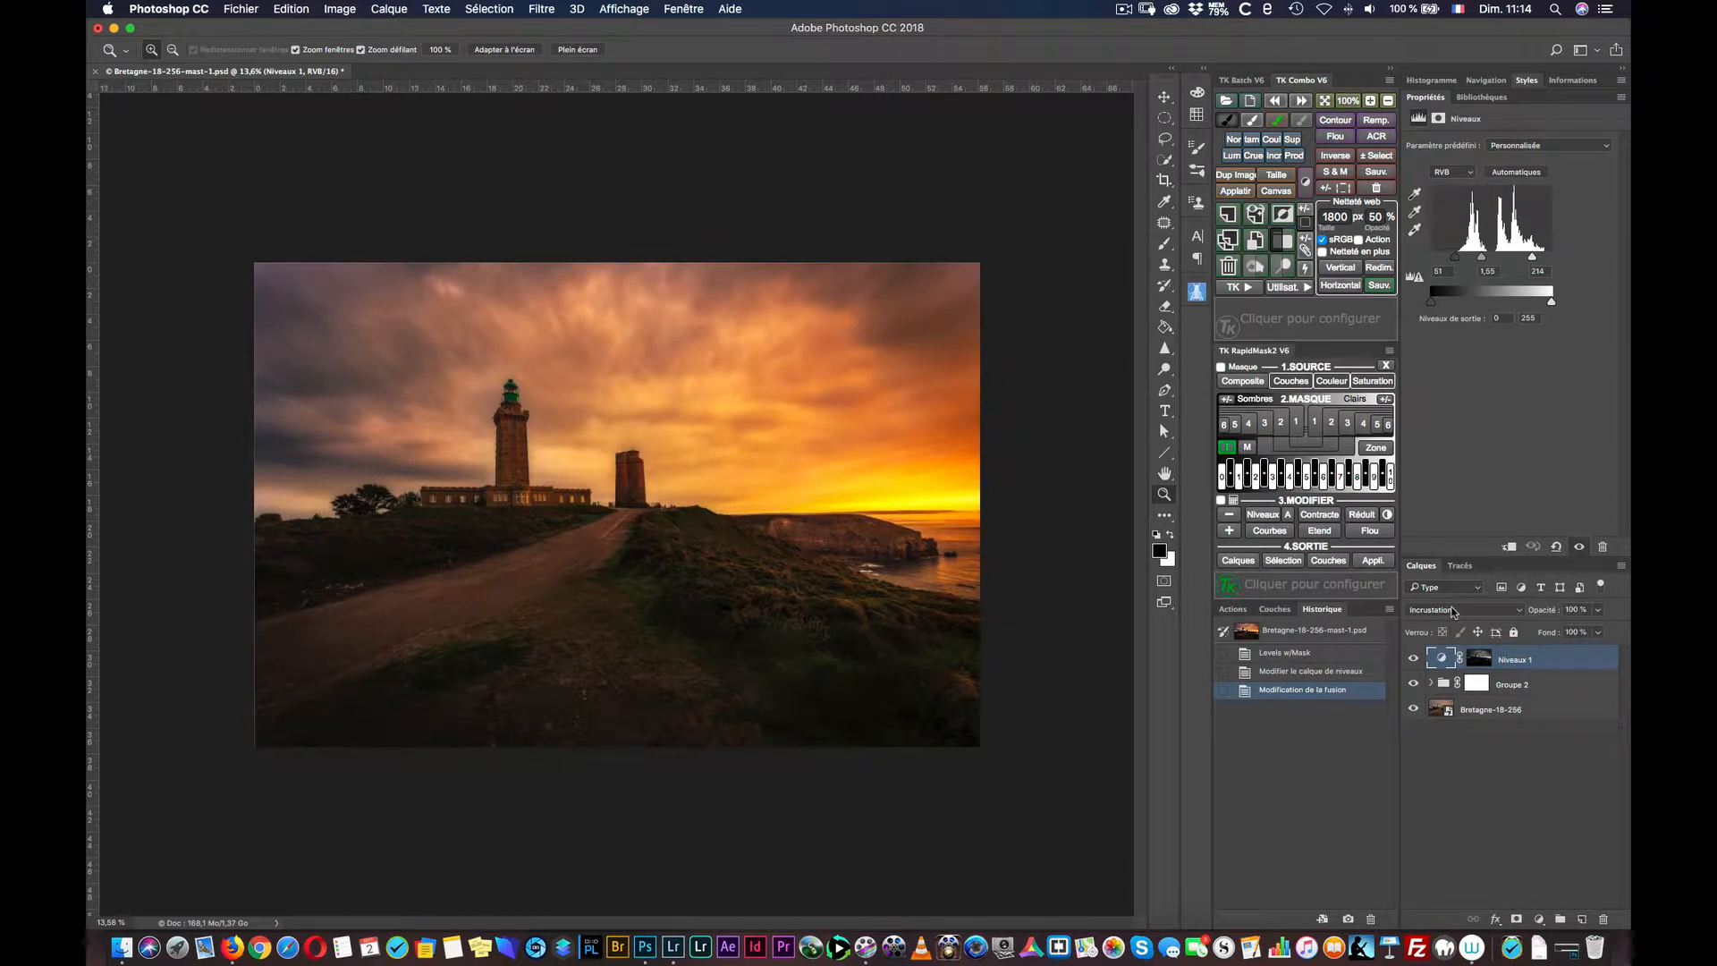
click(1453, 612)
click(1468, 623)
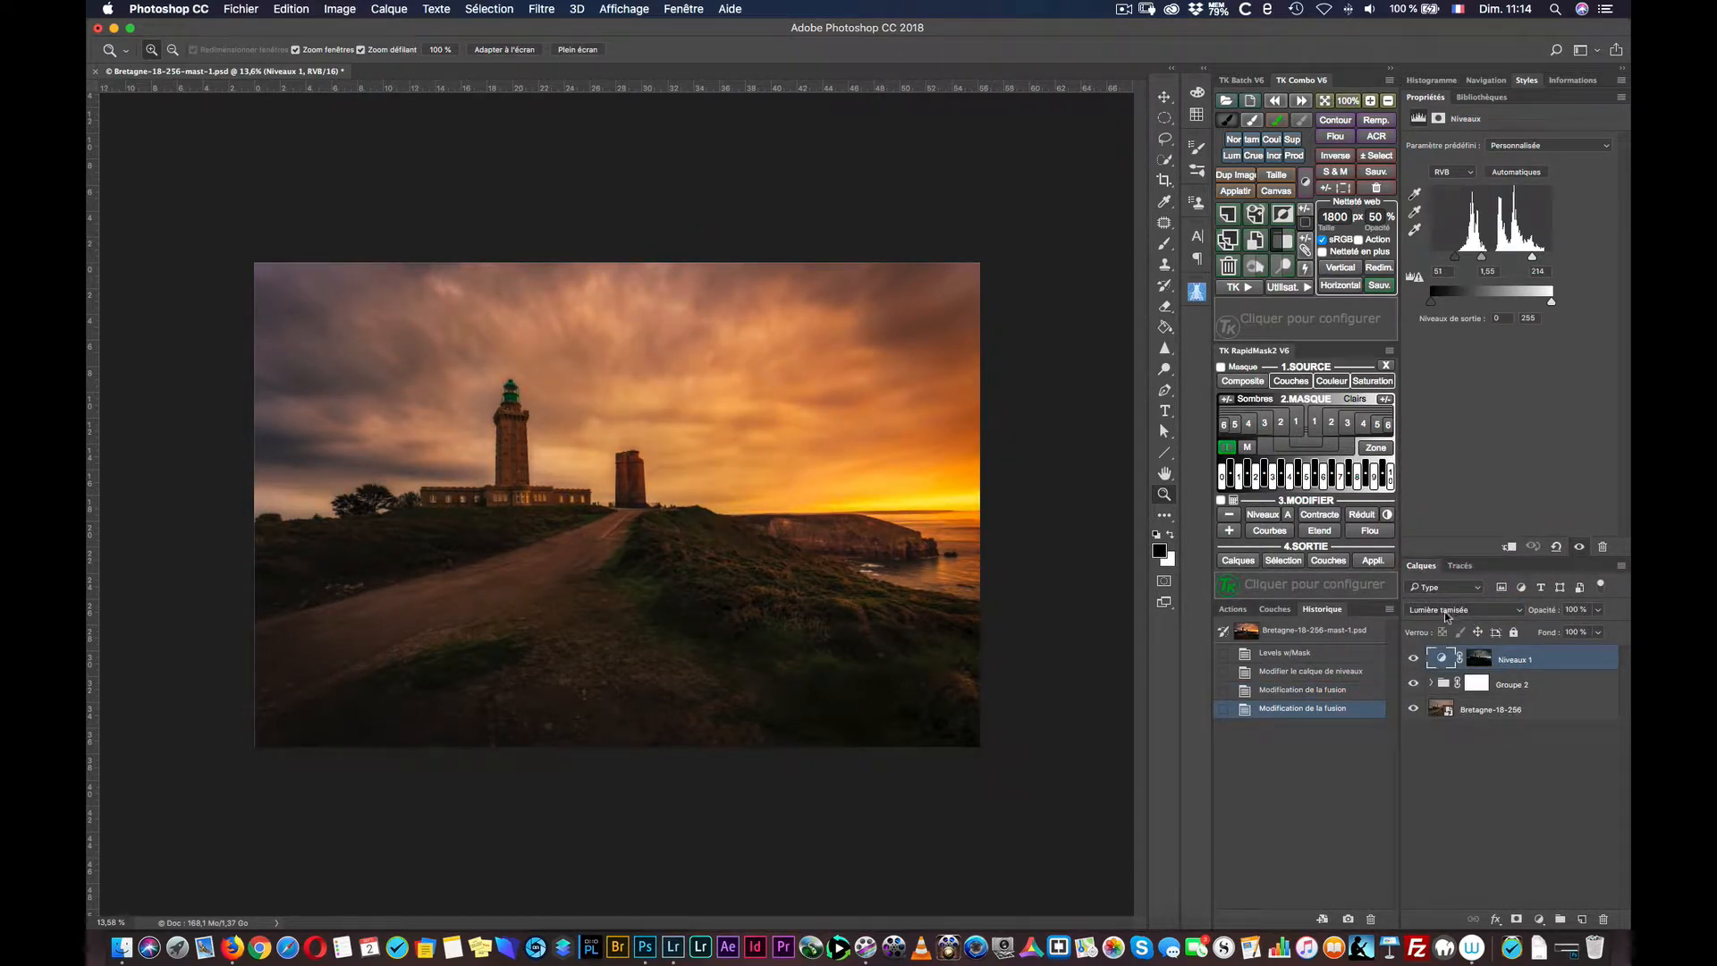
Step: Compare the Lumière tamisée and Incrustation blending modes on the Niveaux 1 layer, keep Incrustation and set the layer's opacity to 60 %
click(1446, 616)
click(1460, 604)
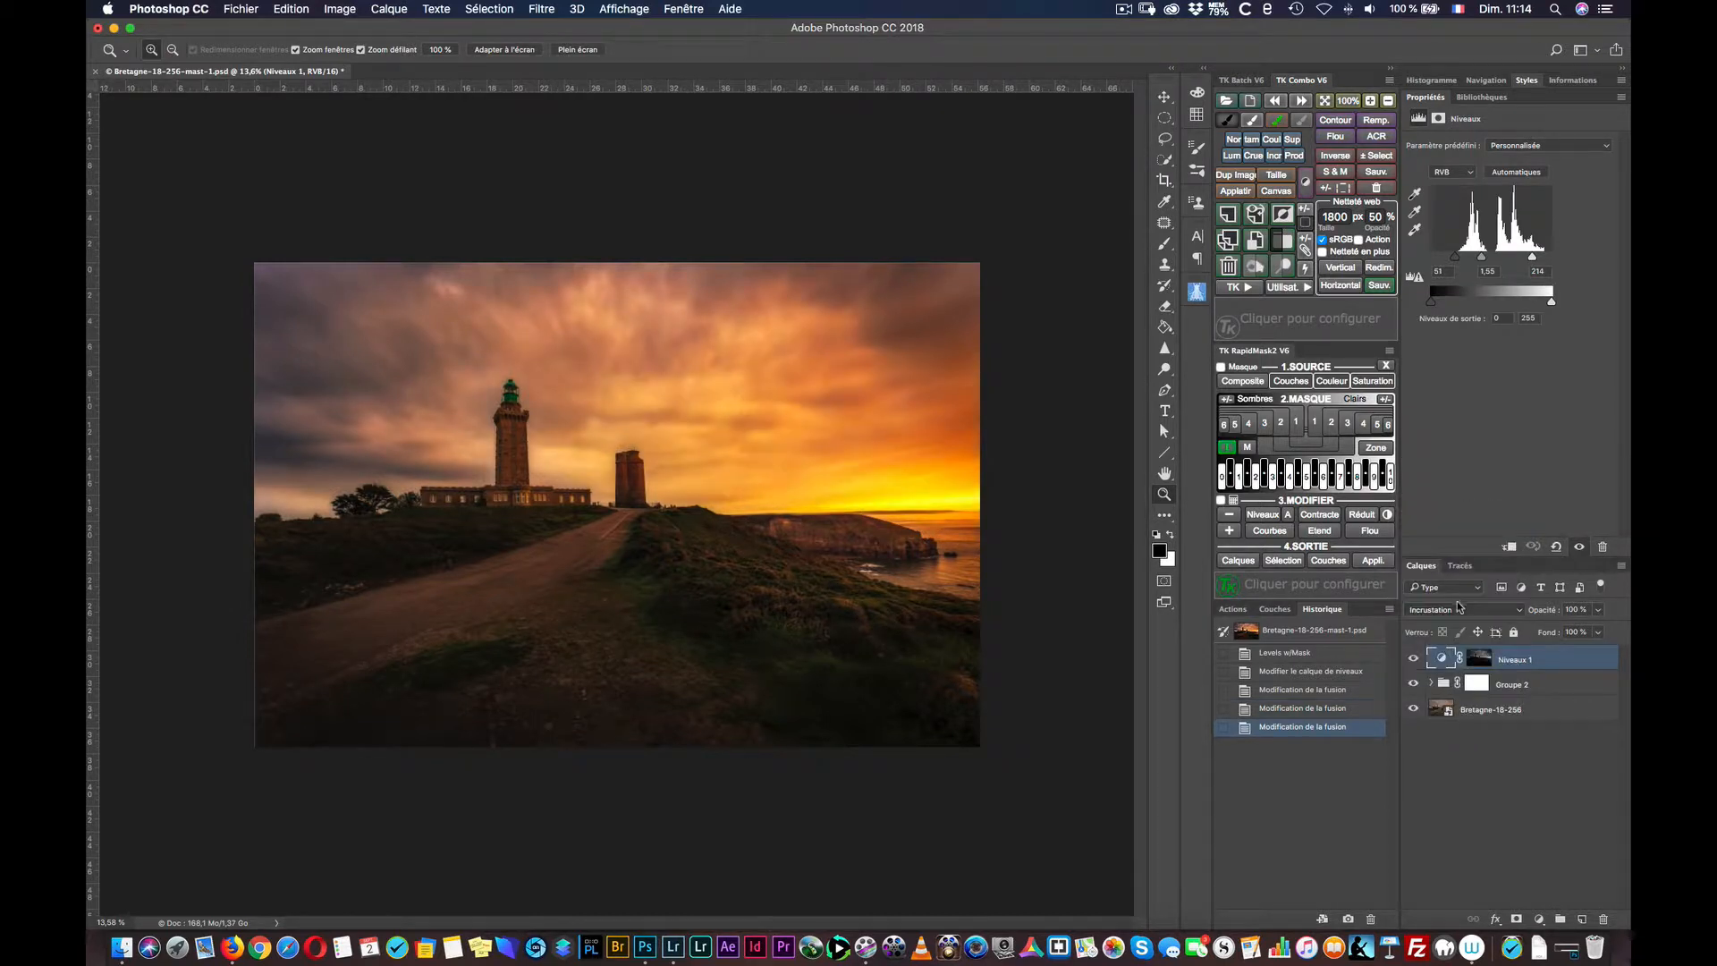
click(1457, 613)
click(1473, 623)
click(1468, 612)
click(1468, 599)
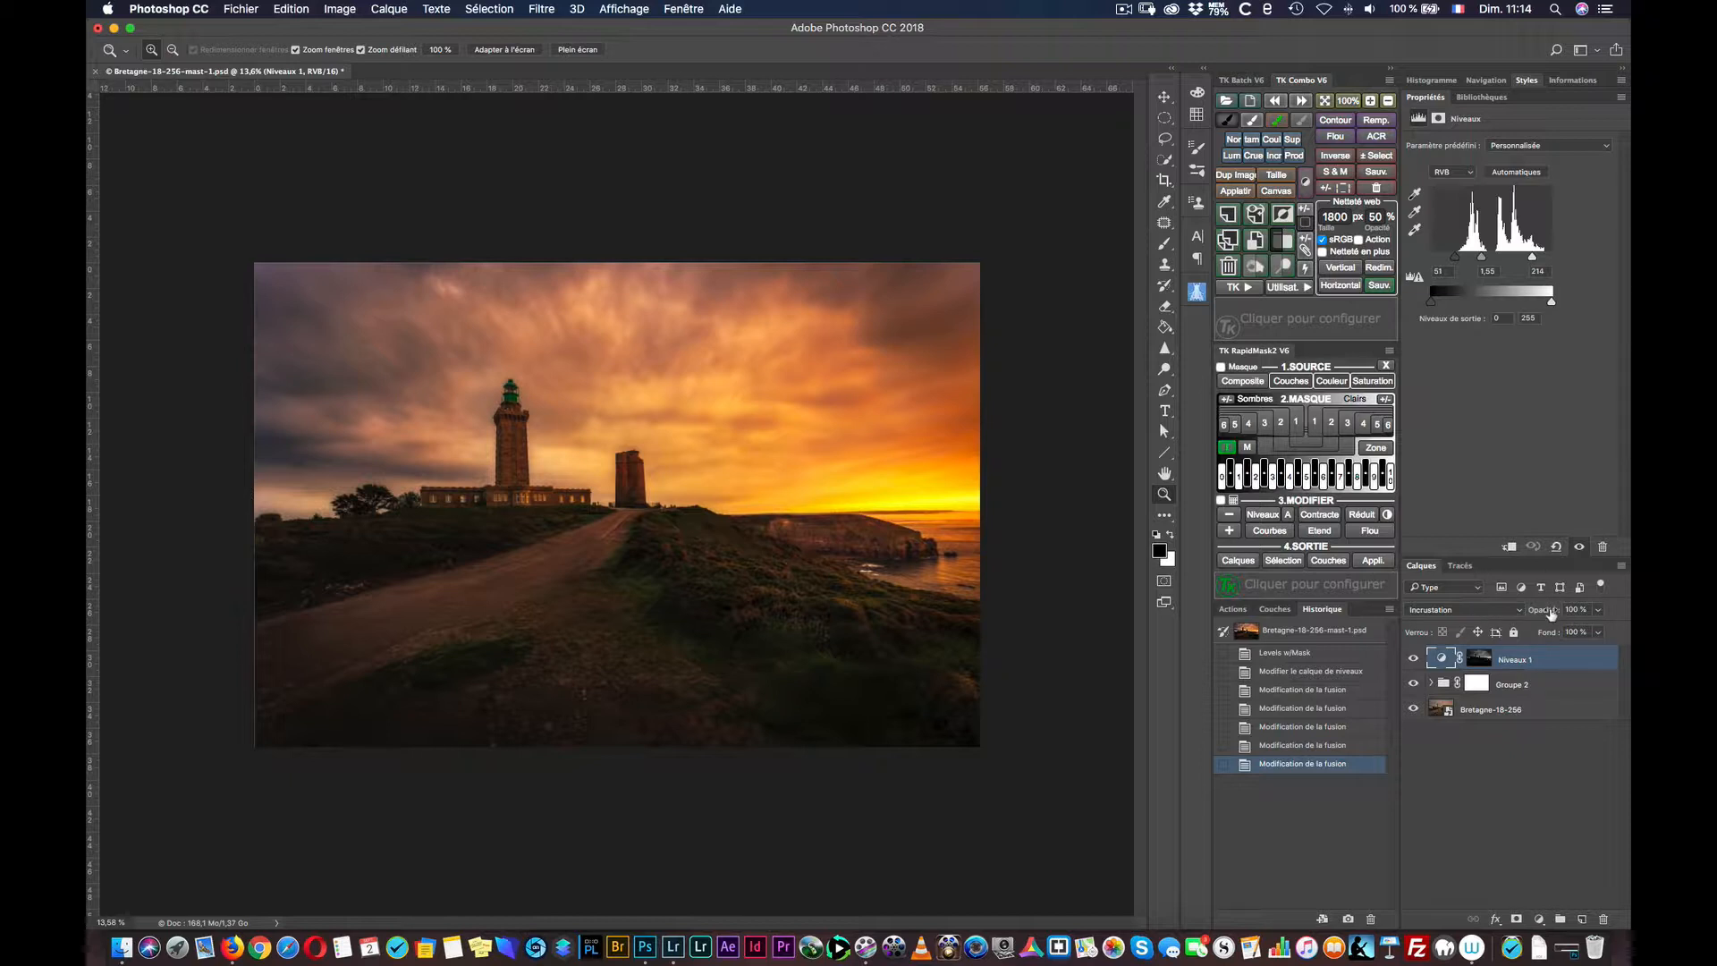
drag(1551, 613, 1533, 615)
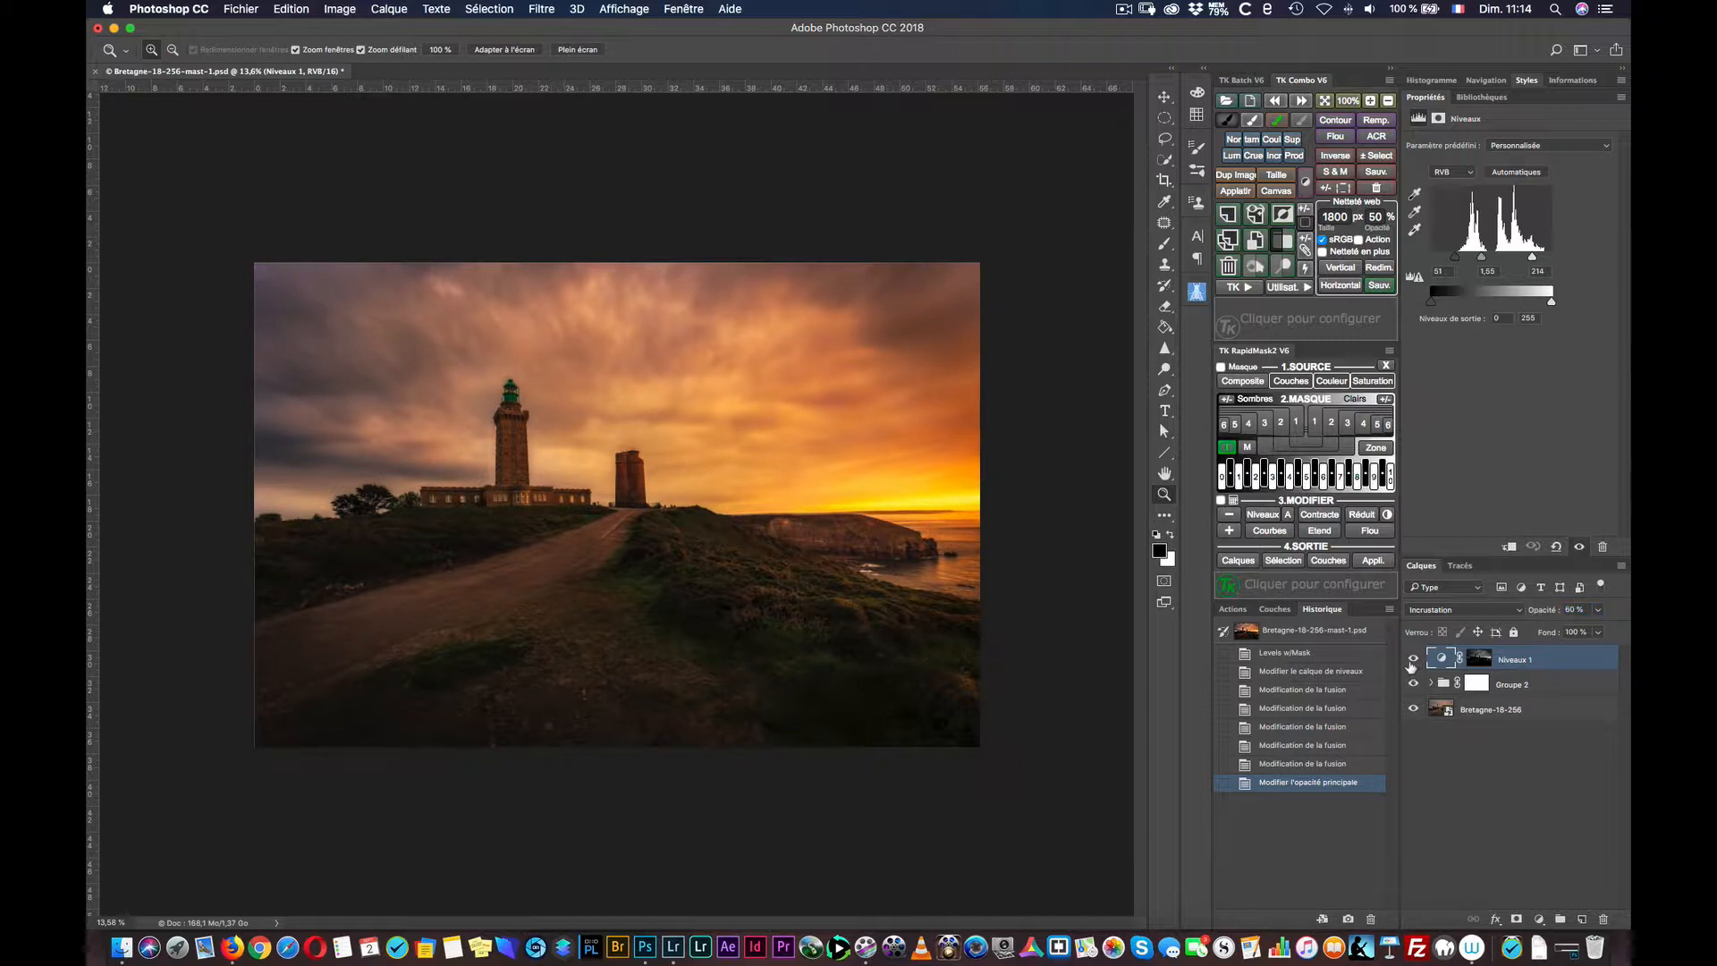
Step: Compare the photo with the 60 % Incrustation Niveaux 1 layer hidden and shown
click(1414, 659)
click(1414, 659)
click(1413, 659)
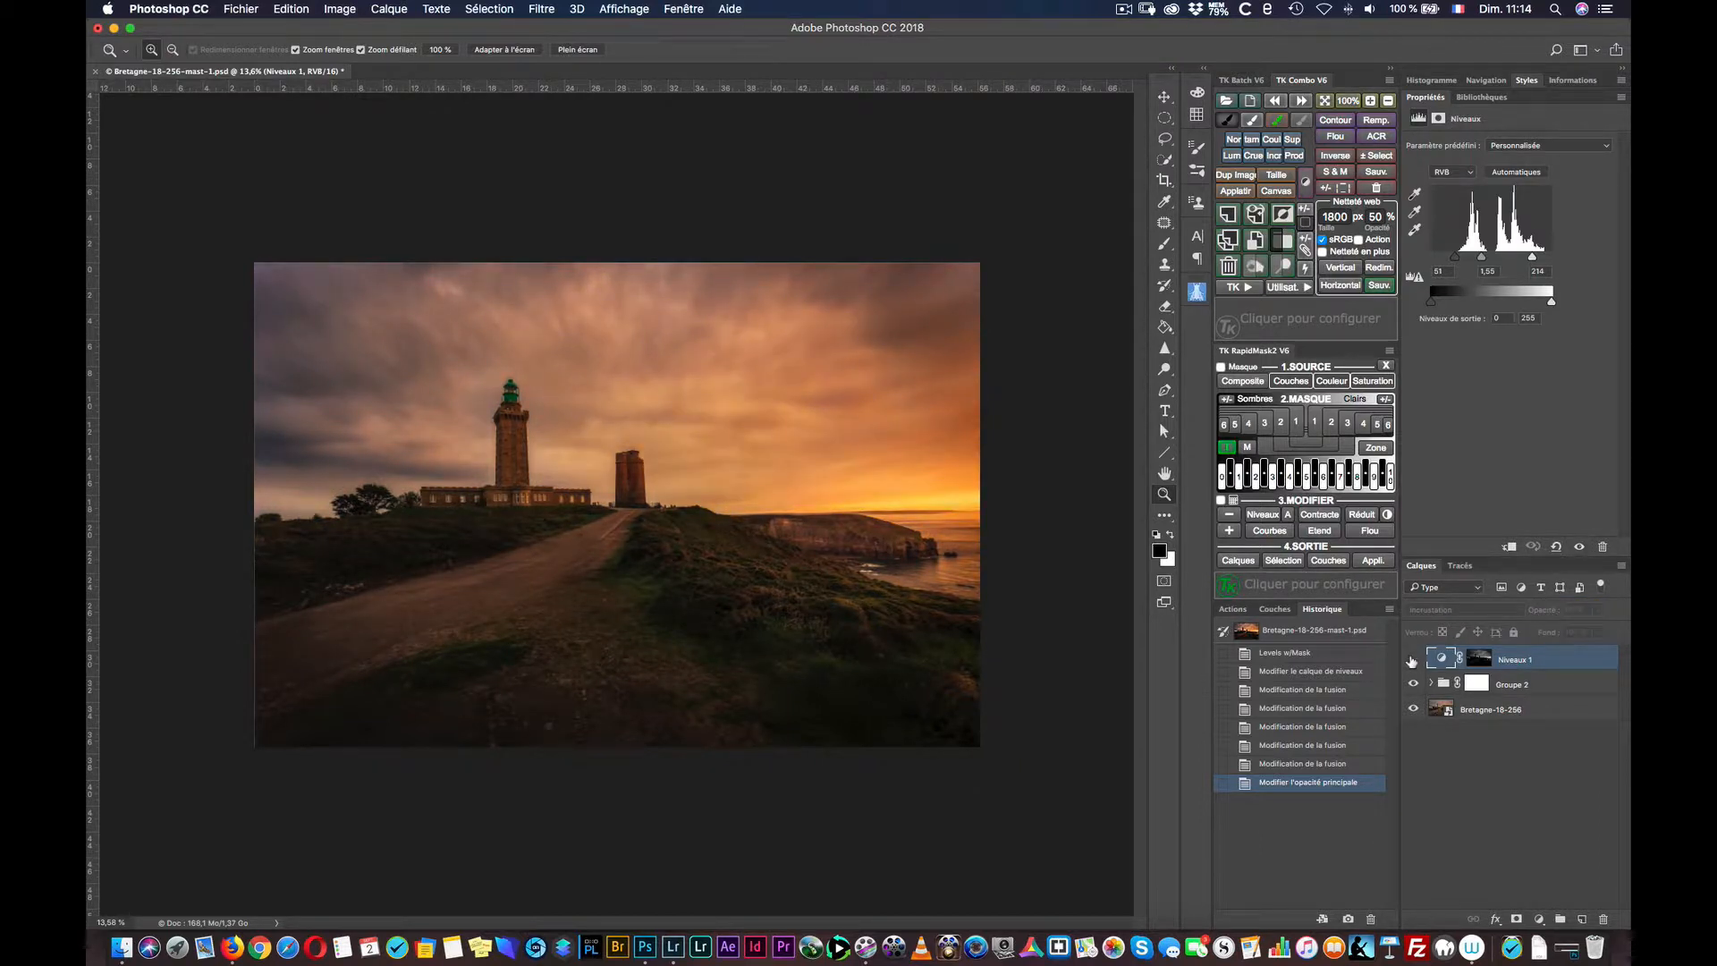
click(1414, 659)
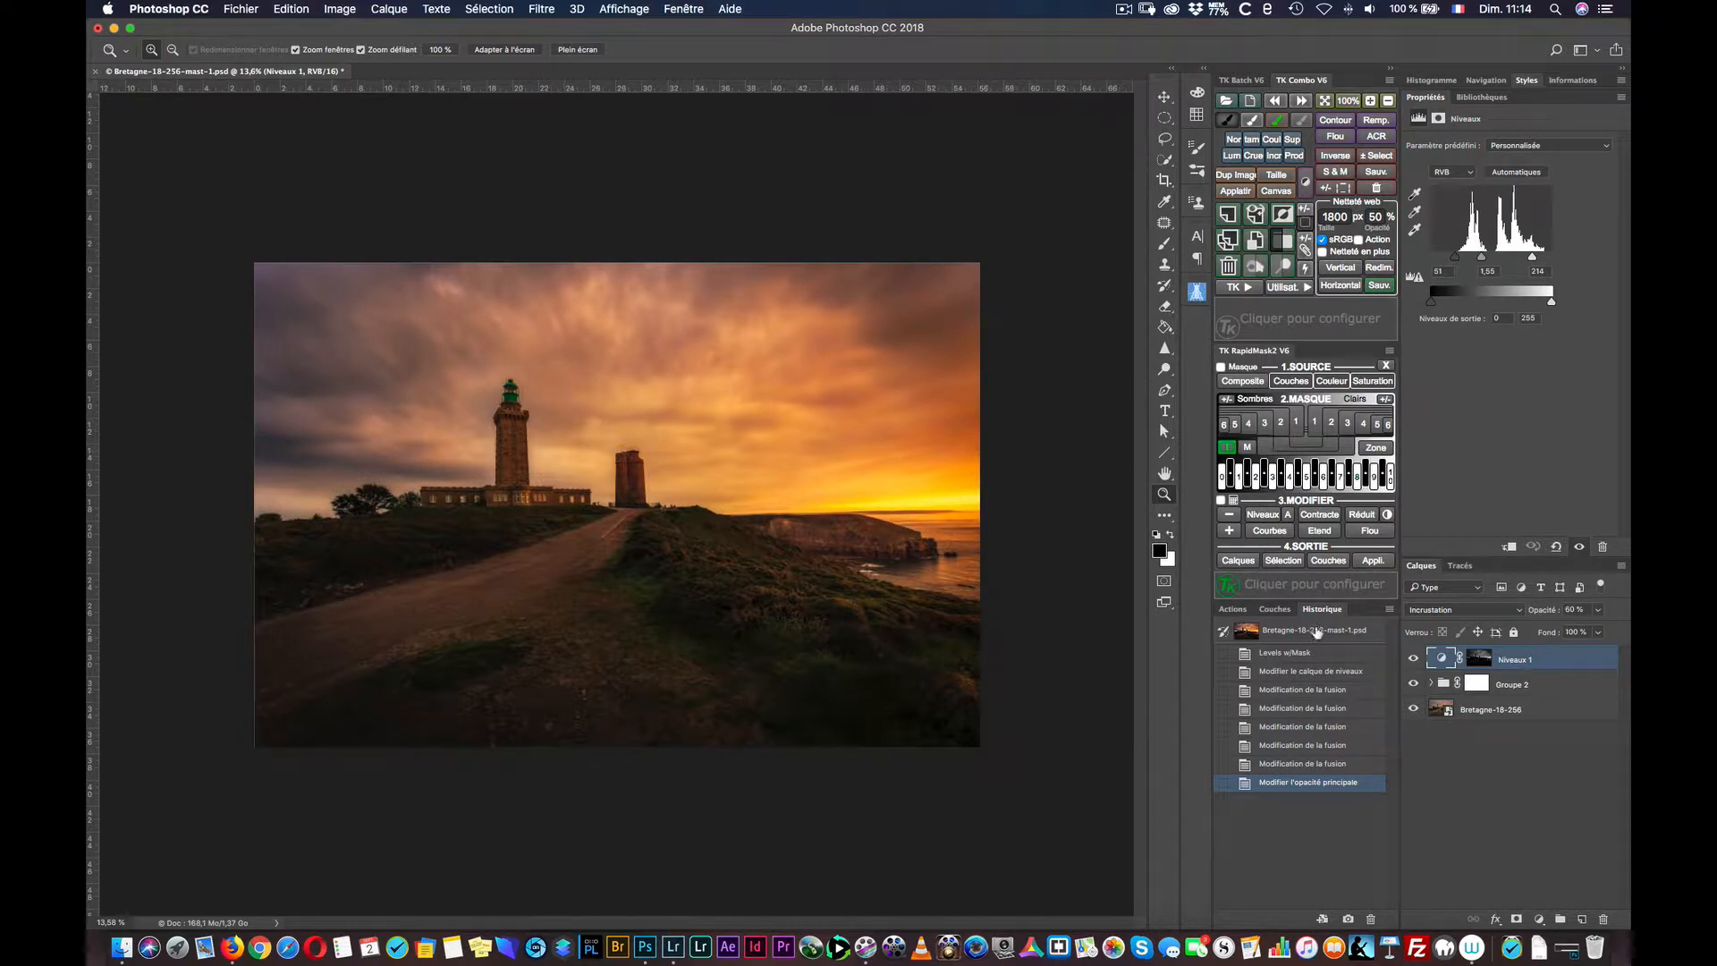
click(1413, 659)
click(1413, 659)
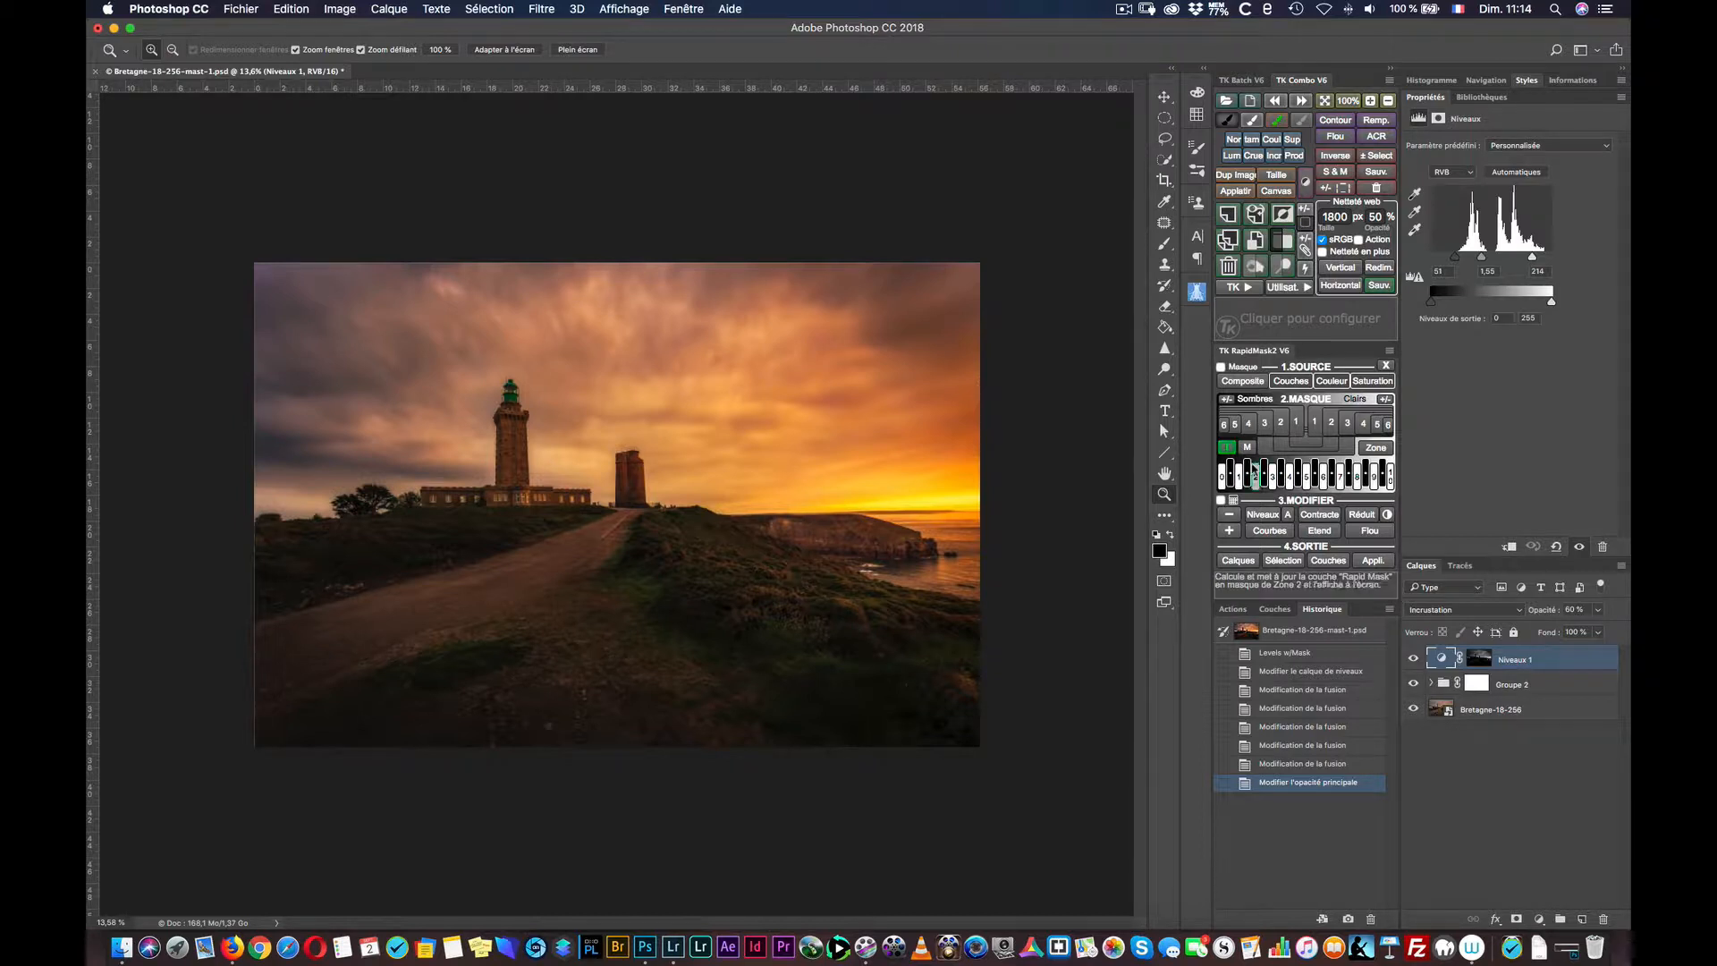
Step: Display the Rapid Mask in place of the photo and invert it so that it targets the dark areas
click(1232, 474)
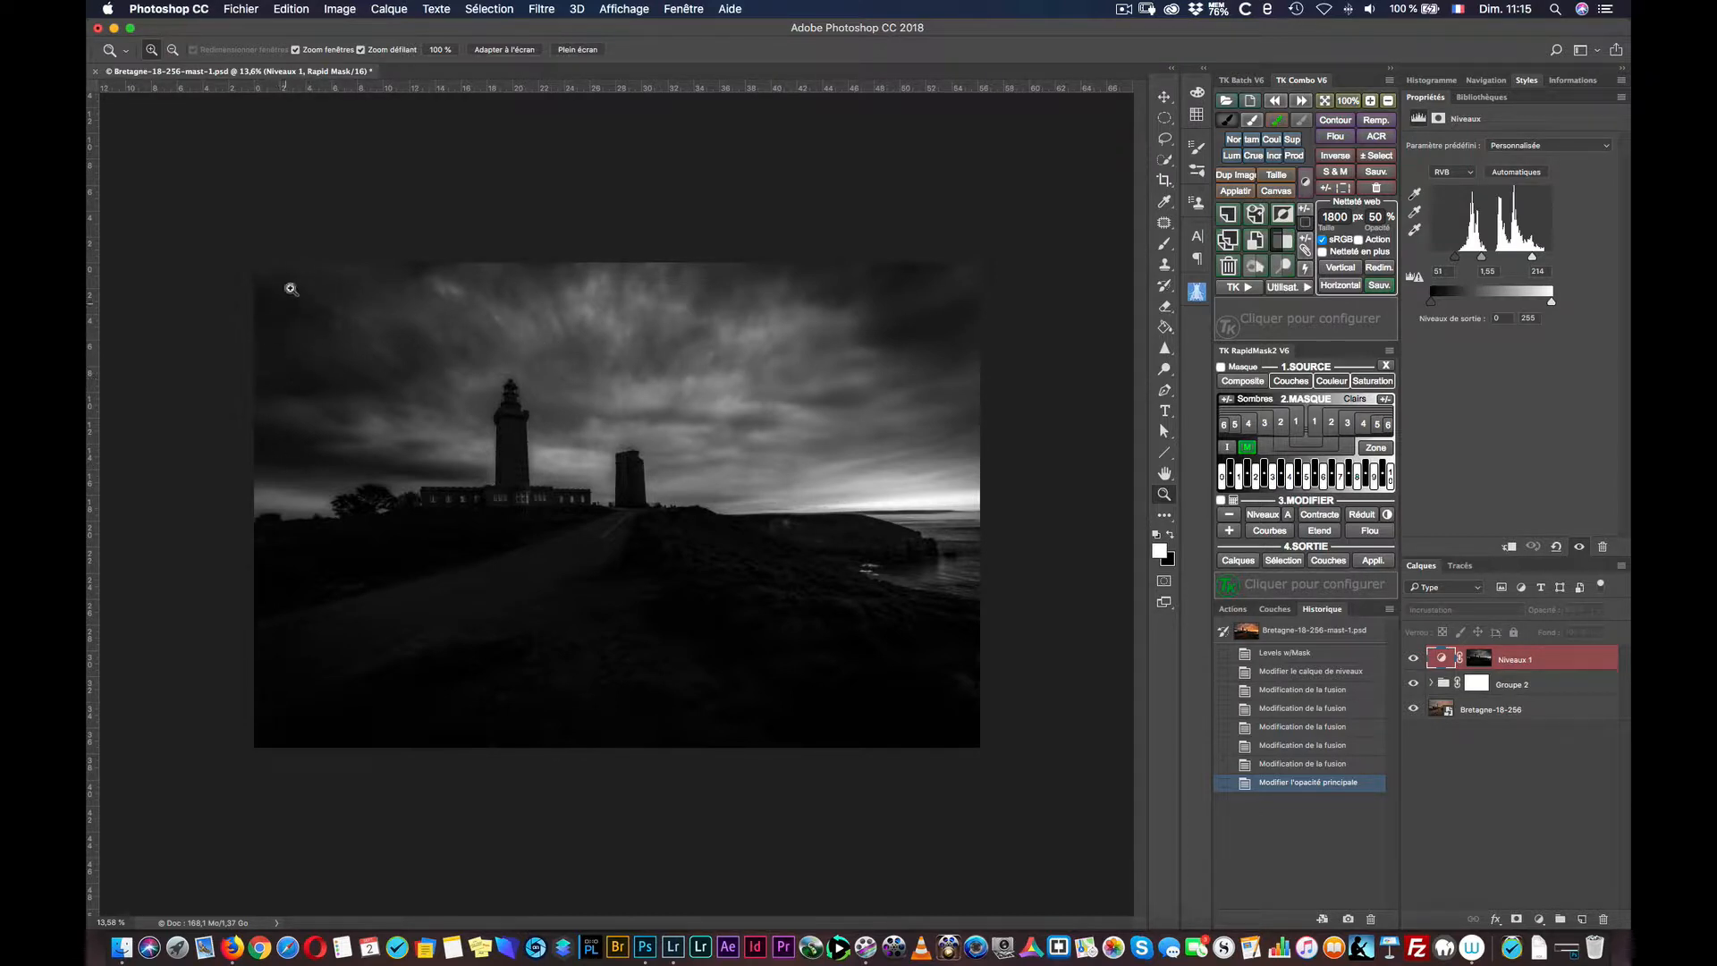
click(1226, 447)
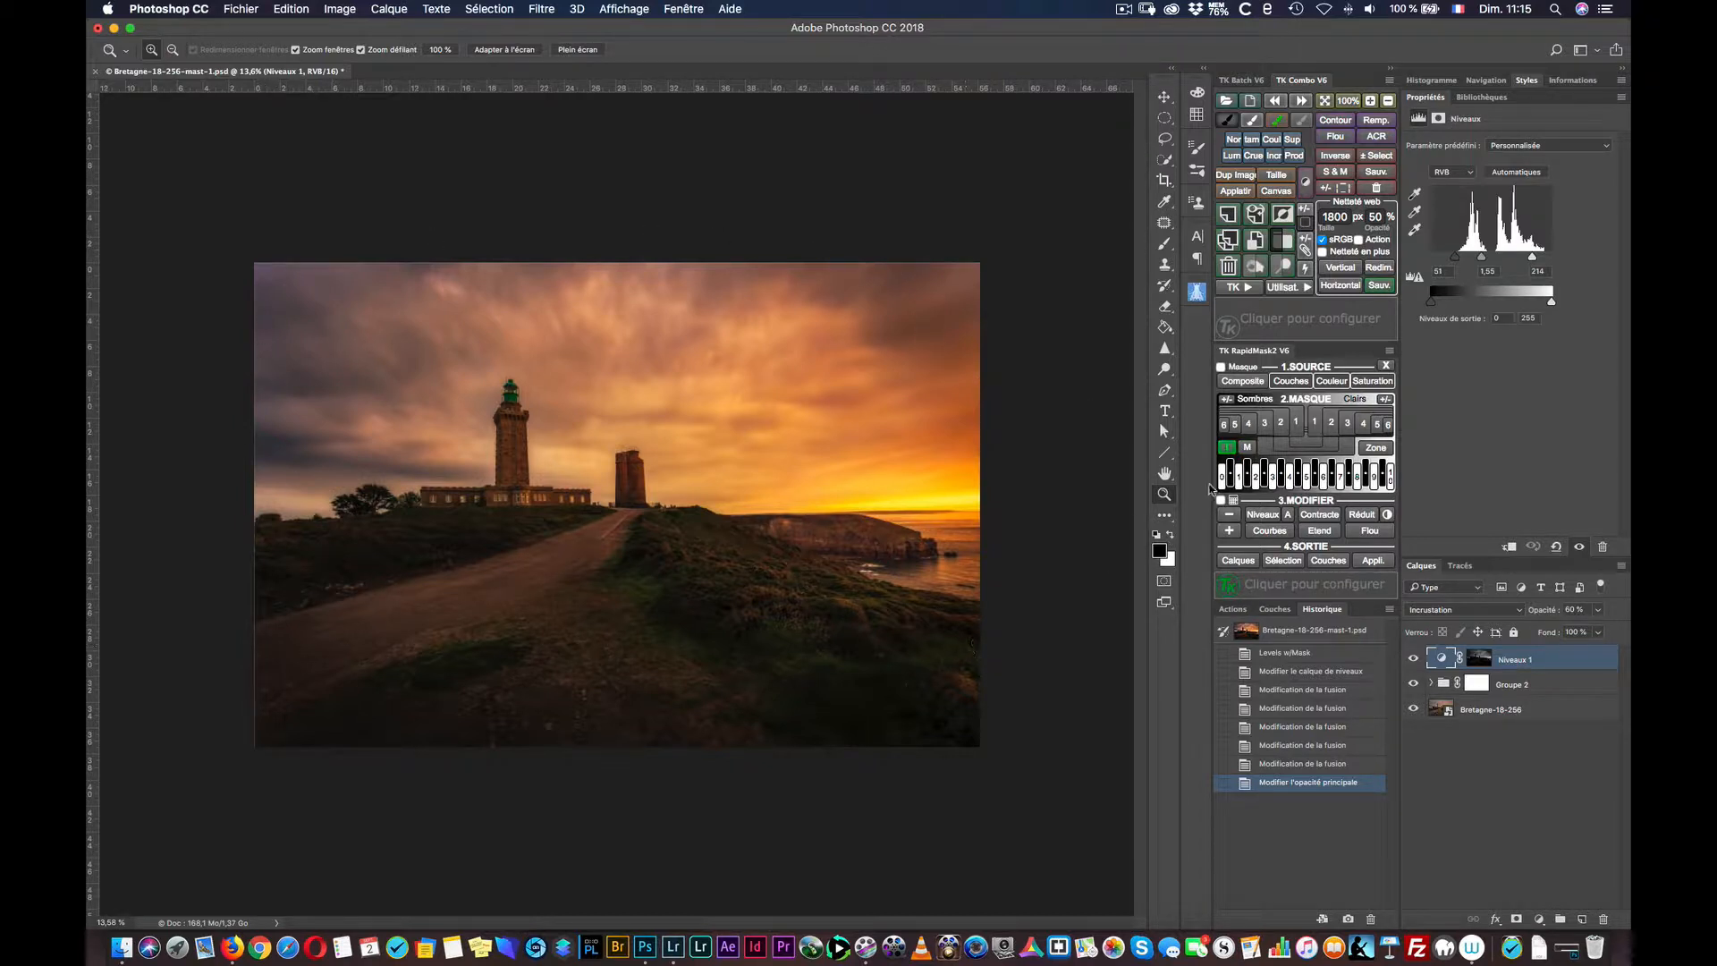
click(1249, 447)
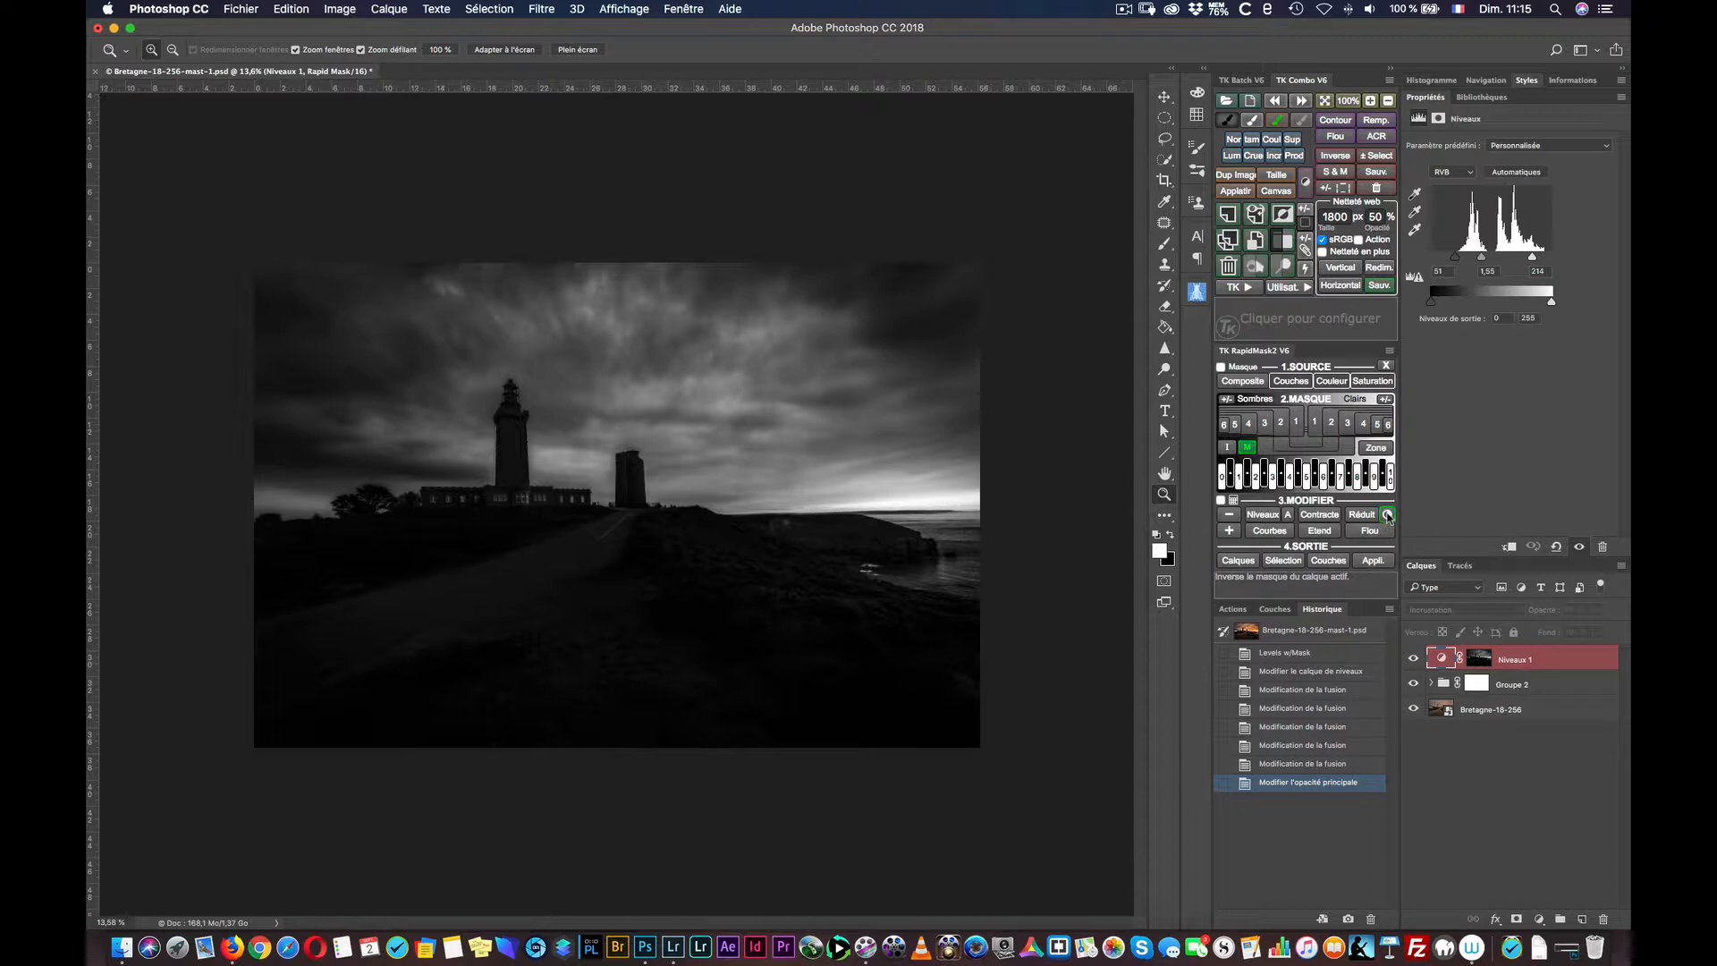
click(1387, 516)
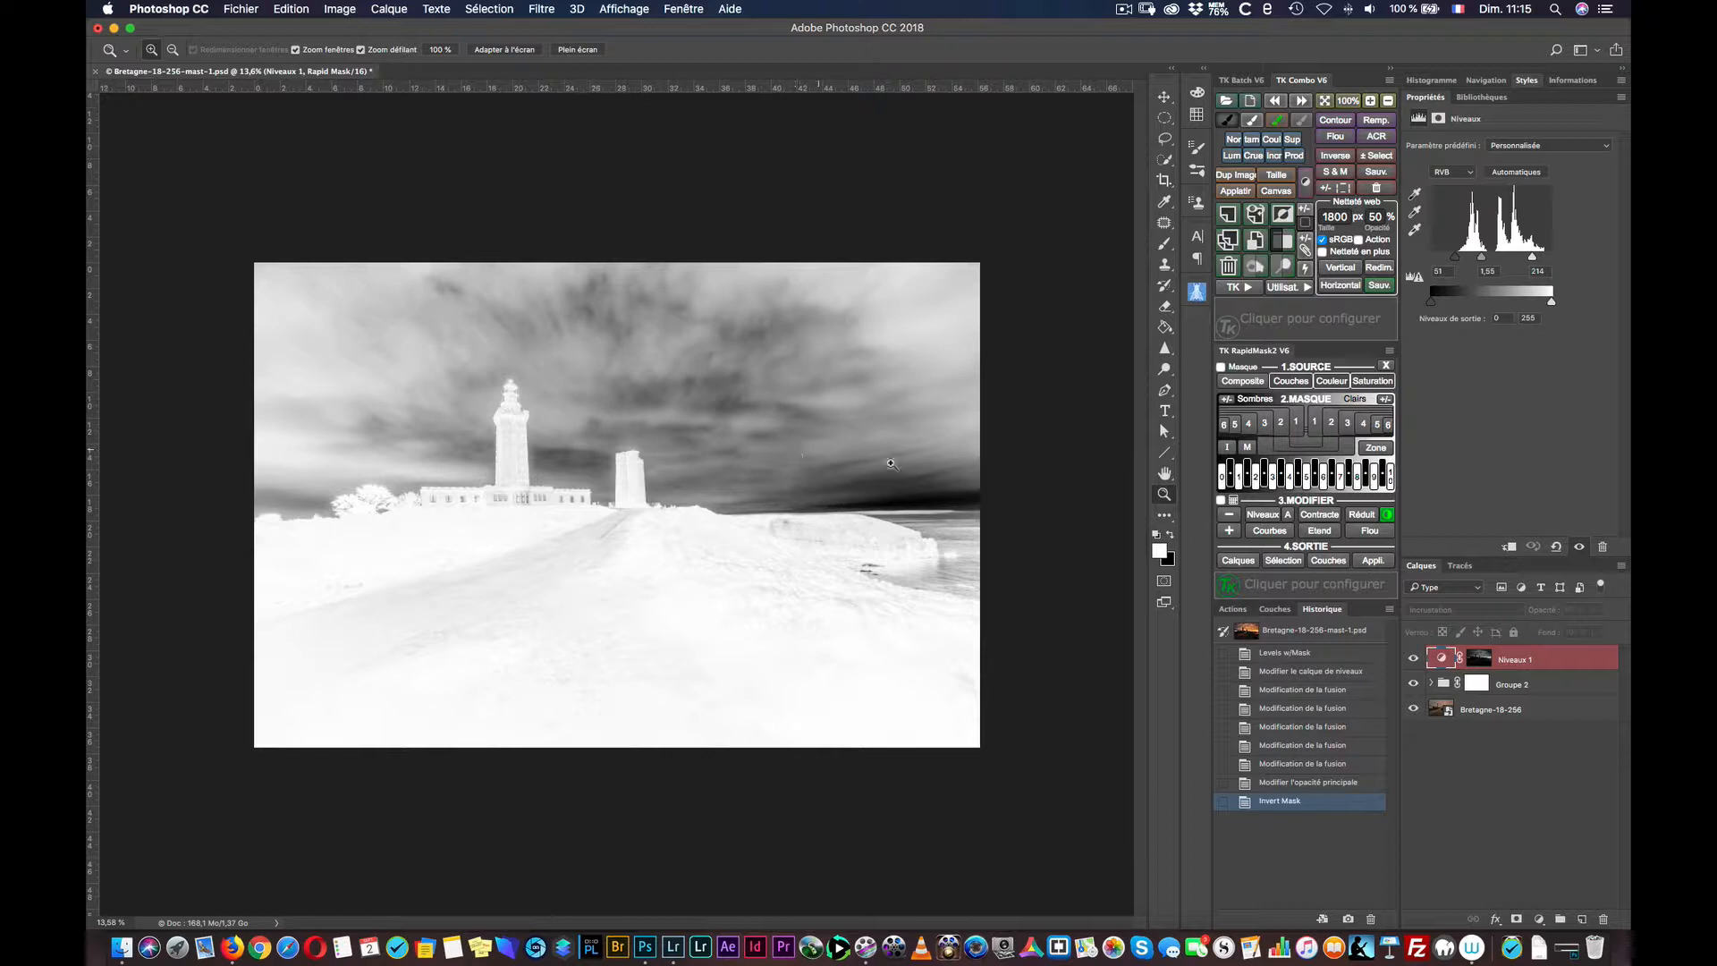
Step: Increase the inverted Rapid Mask's contrast with Levels, using input values 49, 0,61 and 252
click(1263, 514)
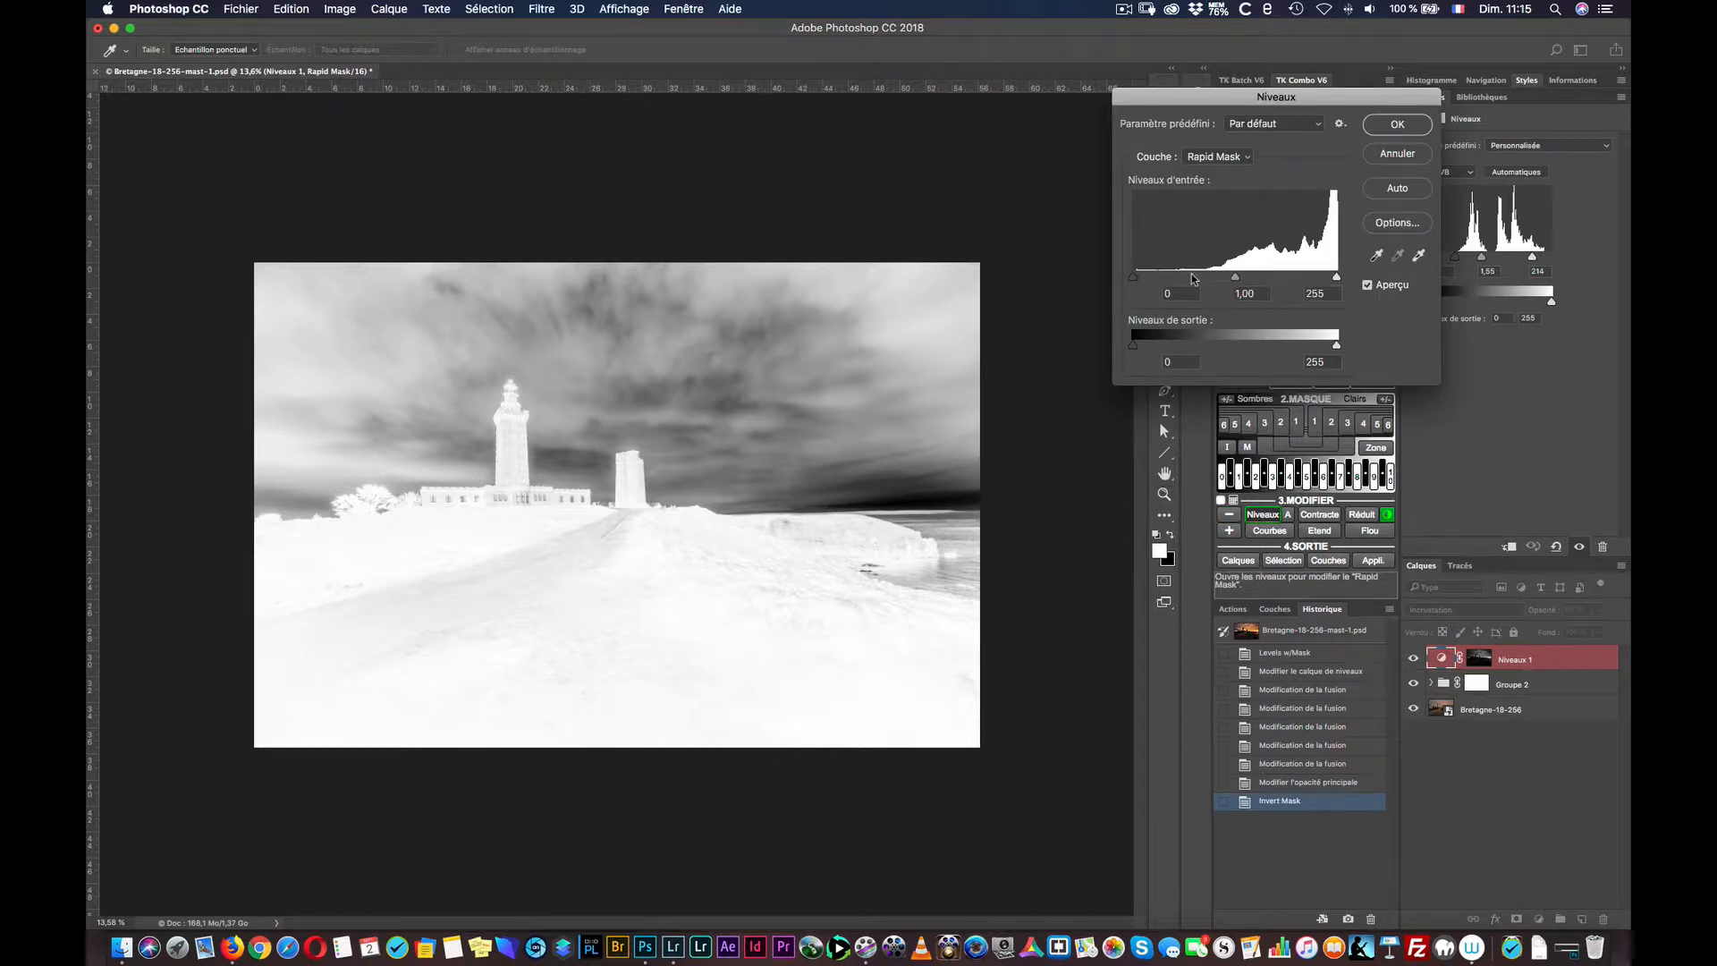
drag(1236, 277, 1255, 279)
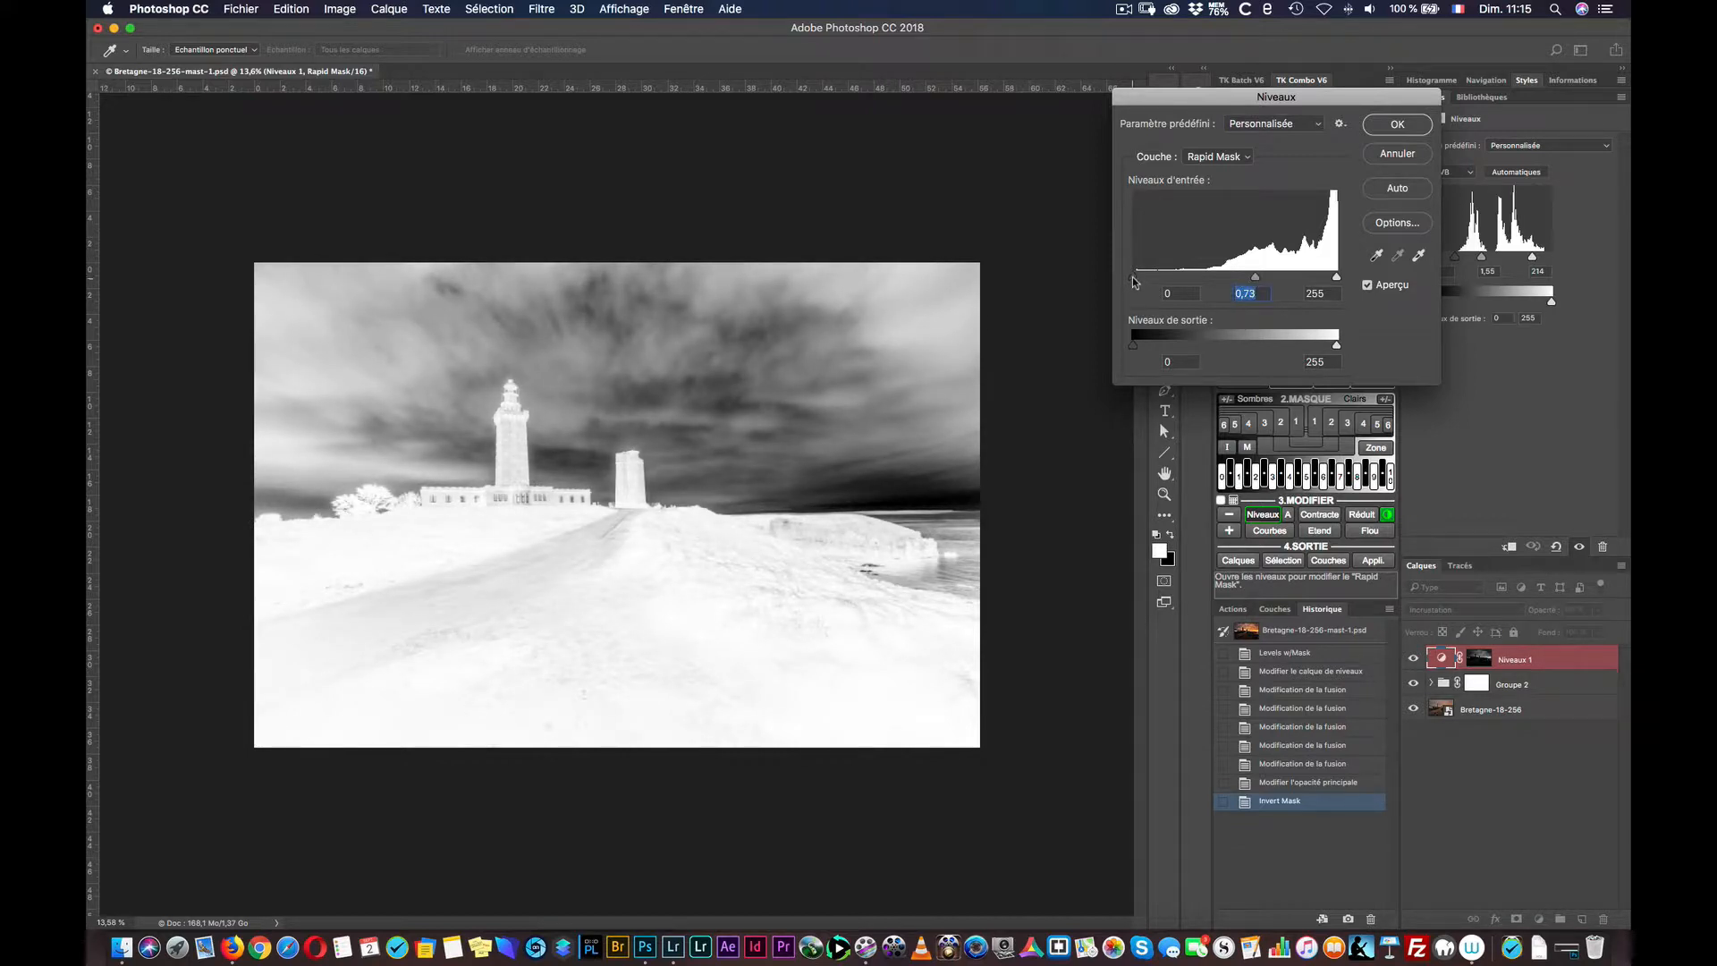
drag(1141, 281, 1146, 281)
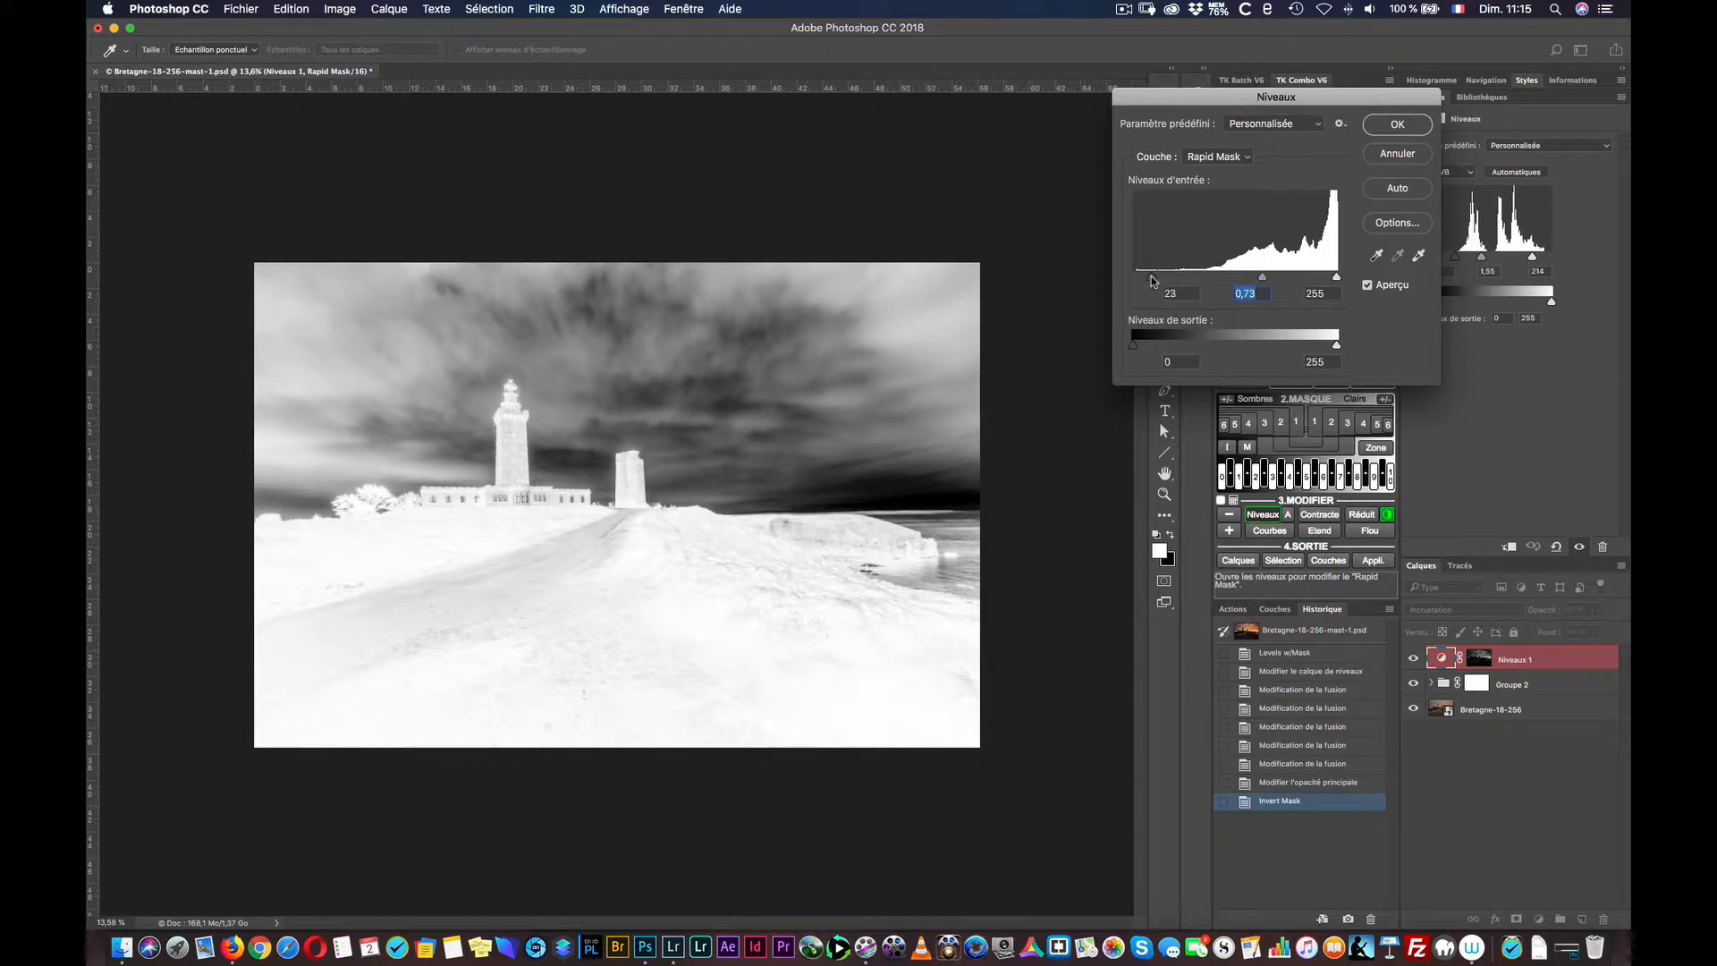
drag(1165, 279, 1335, 279)
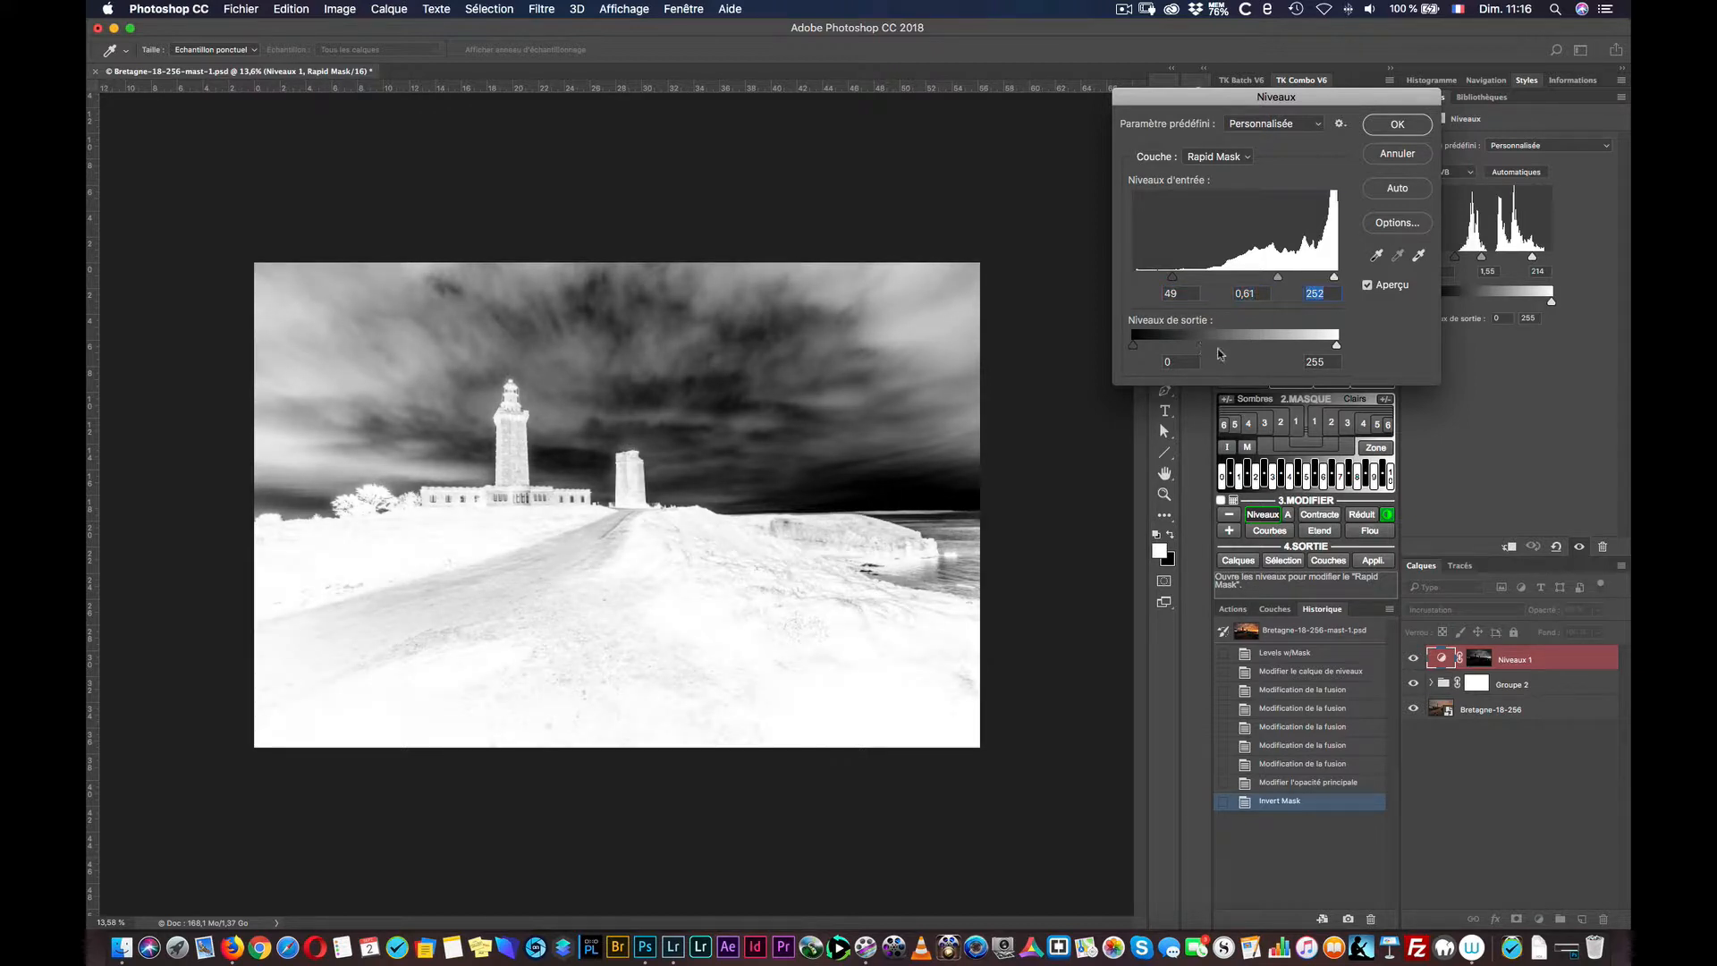
click(1399, 123)
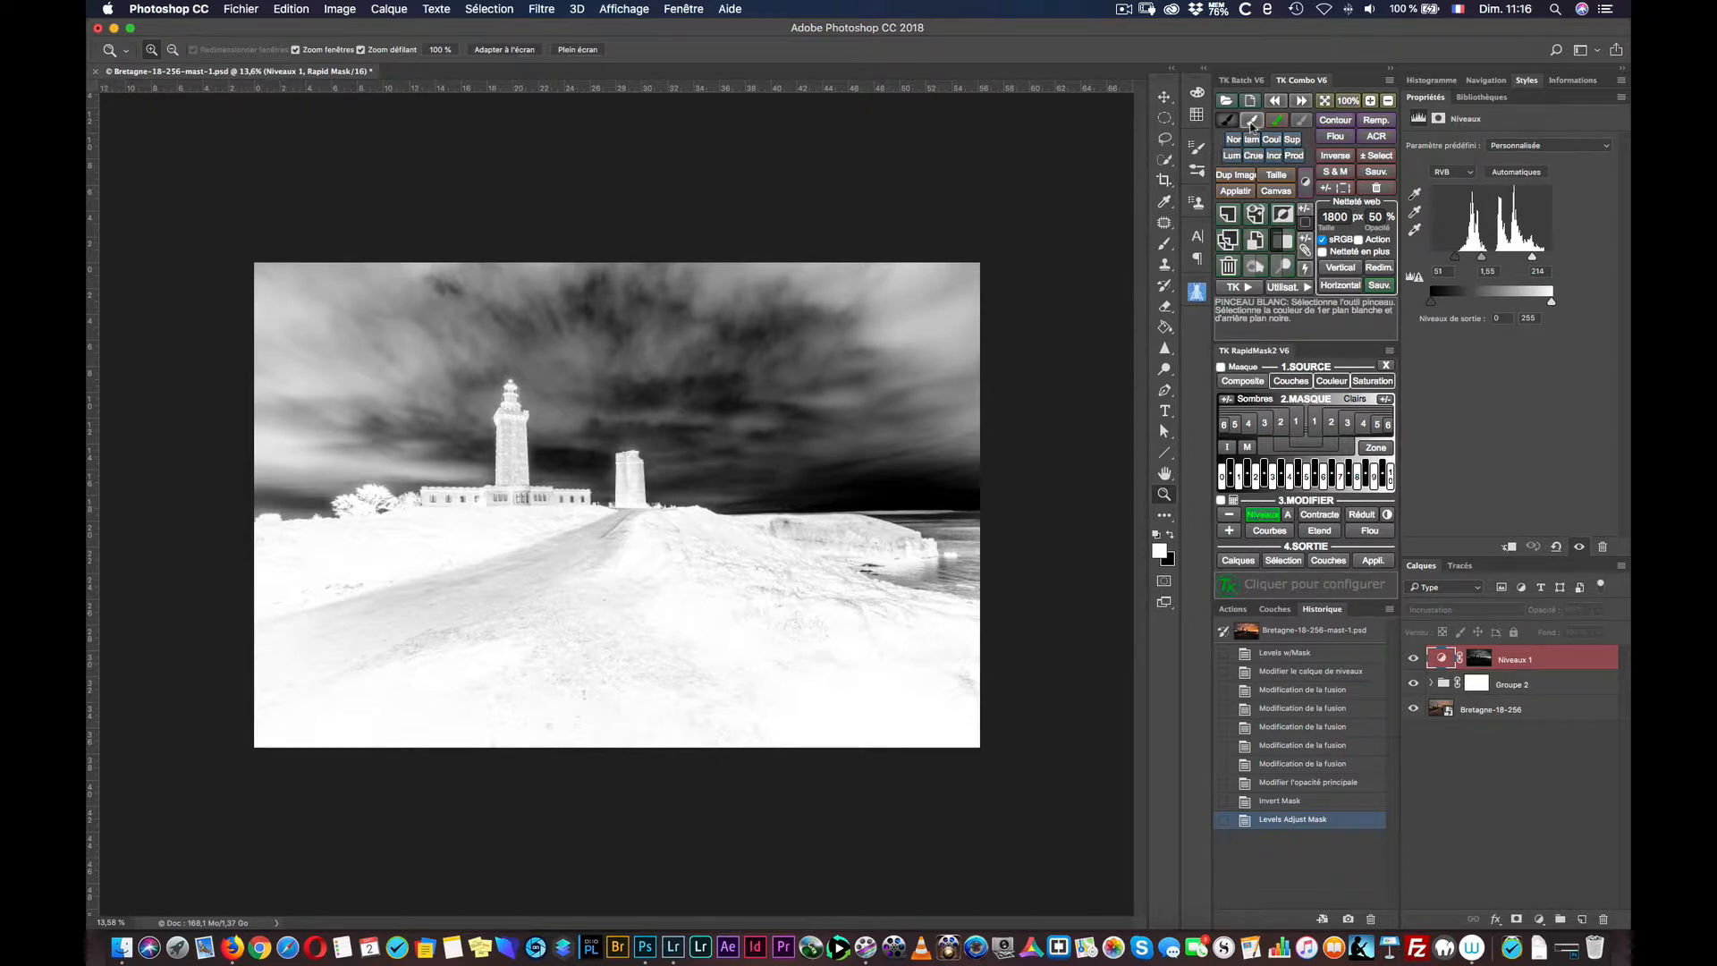
Step: Paint the mask's foreground land with a white brush, raising the brush opacity from 16 % to 85 %
click(1252, 121)
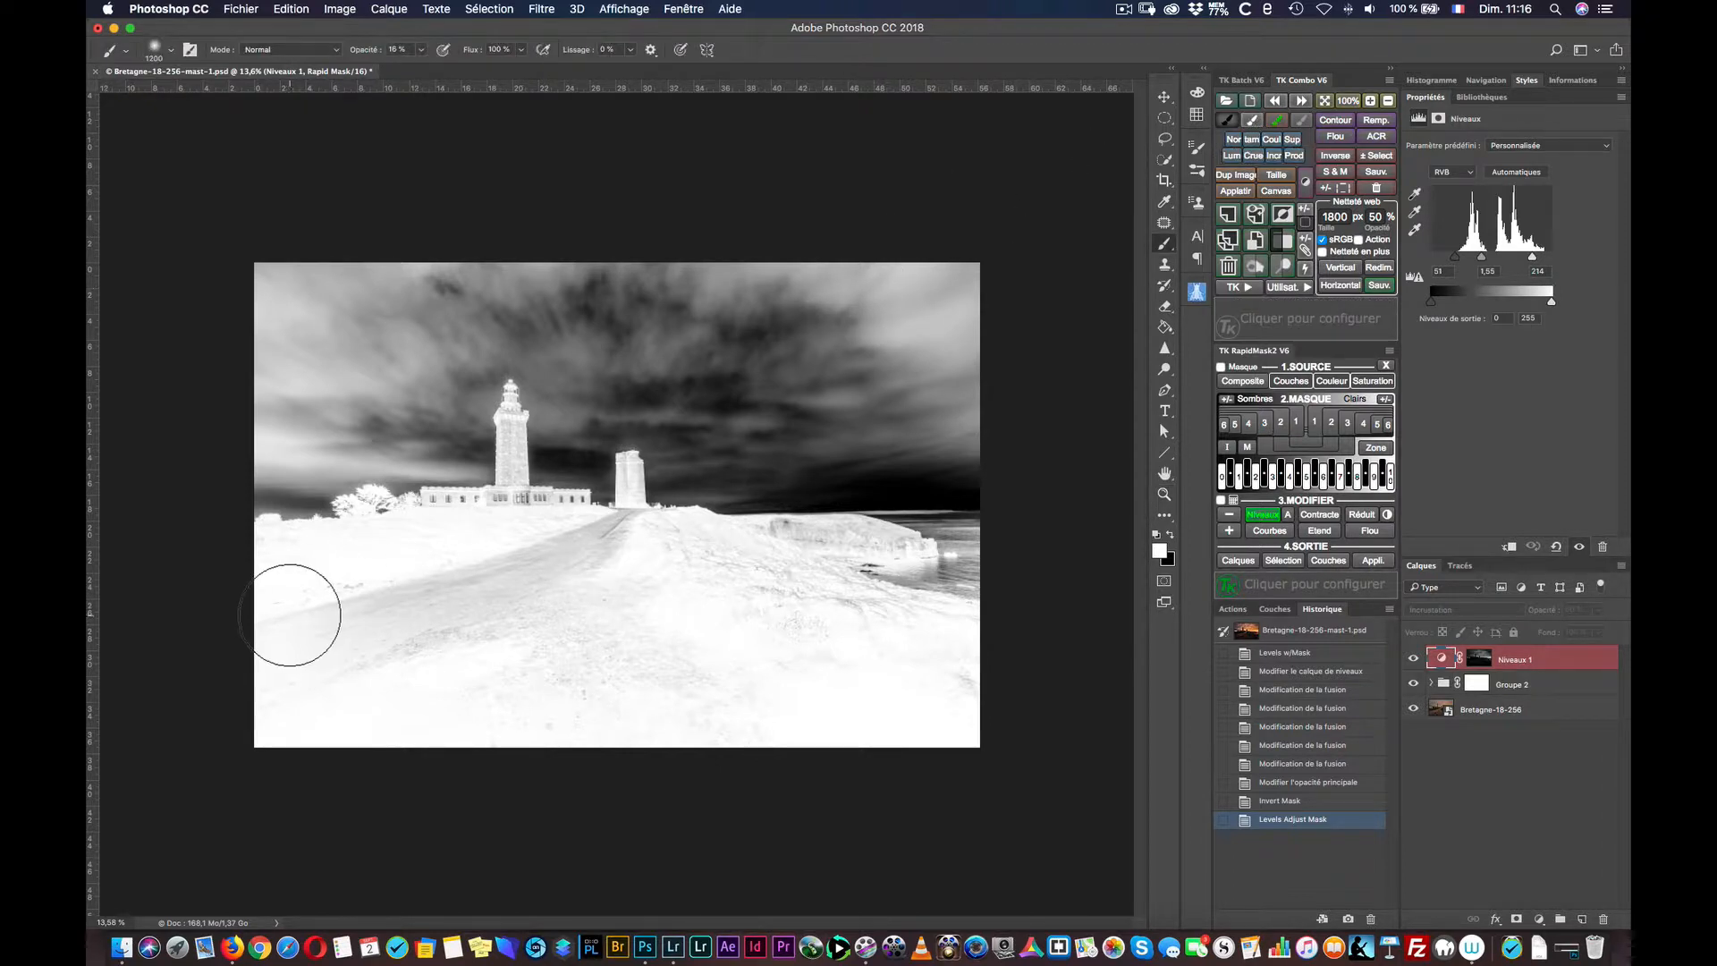
mouse_move(357, 587)
mouse_down()
mouse_move(268, 643)
mouse_move(377, 580)
mouse_move(306, 618)
mouse_move(332, 593)
mouse_up()
drag(340, 595, 358, 600)
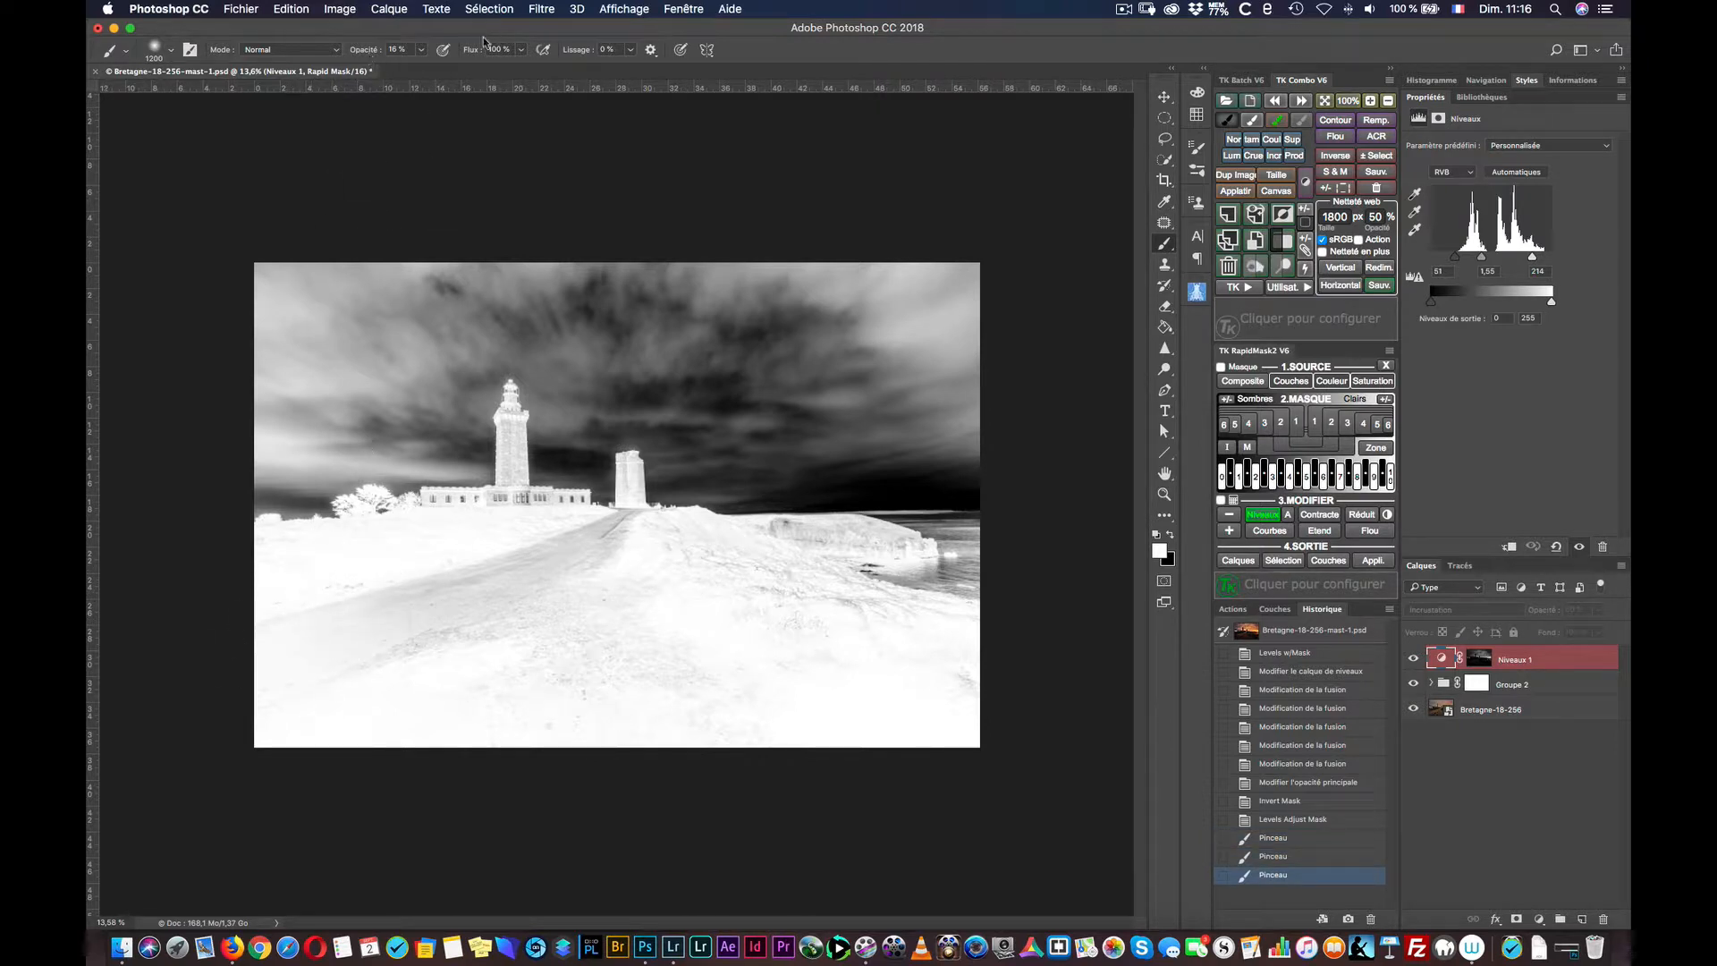
drag(367, 50, 407, 51)
mouse_move(361, 609)
mouse_down()
mouse_move(293, 626)
mouse_move(327, 590)
mouse_move(259, 618)
mouse_move(390, 561)
mouse_move(426, 610)
mouse_move(492, 576)
mouse_move(453, 615)
mouse_move(599, 559)
mouse_move(530, 668)
mouse_move(659, 620)
mouse_move(654, 688)
mouse_move(769, 639)
mouse_move(810, 694)
mouse_move(808, 593)
mouse_move(877, 625)
mouse_move(550, 692)
mouse_move(629, 587)
mouse_move(571, 664)
mouse_move(618, 637)
mouse_move(481, 701)
mouse_move(545, 620)
mouse_move(372, 704)
mouse_move(422, 623)
mouse_move(333, 693)
mouse_move(396, 646)
mouse_move(307, 686)
mouse_up()
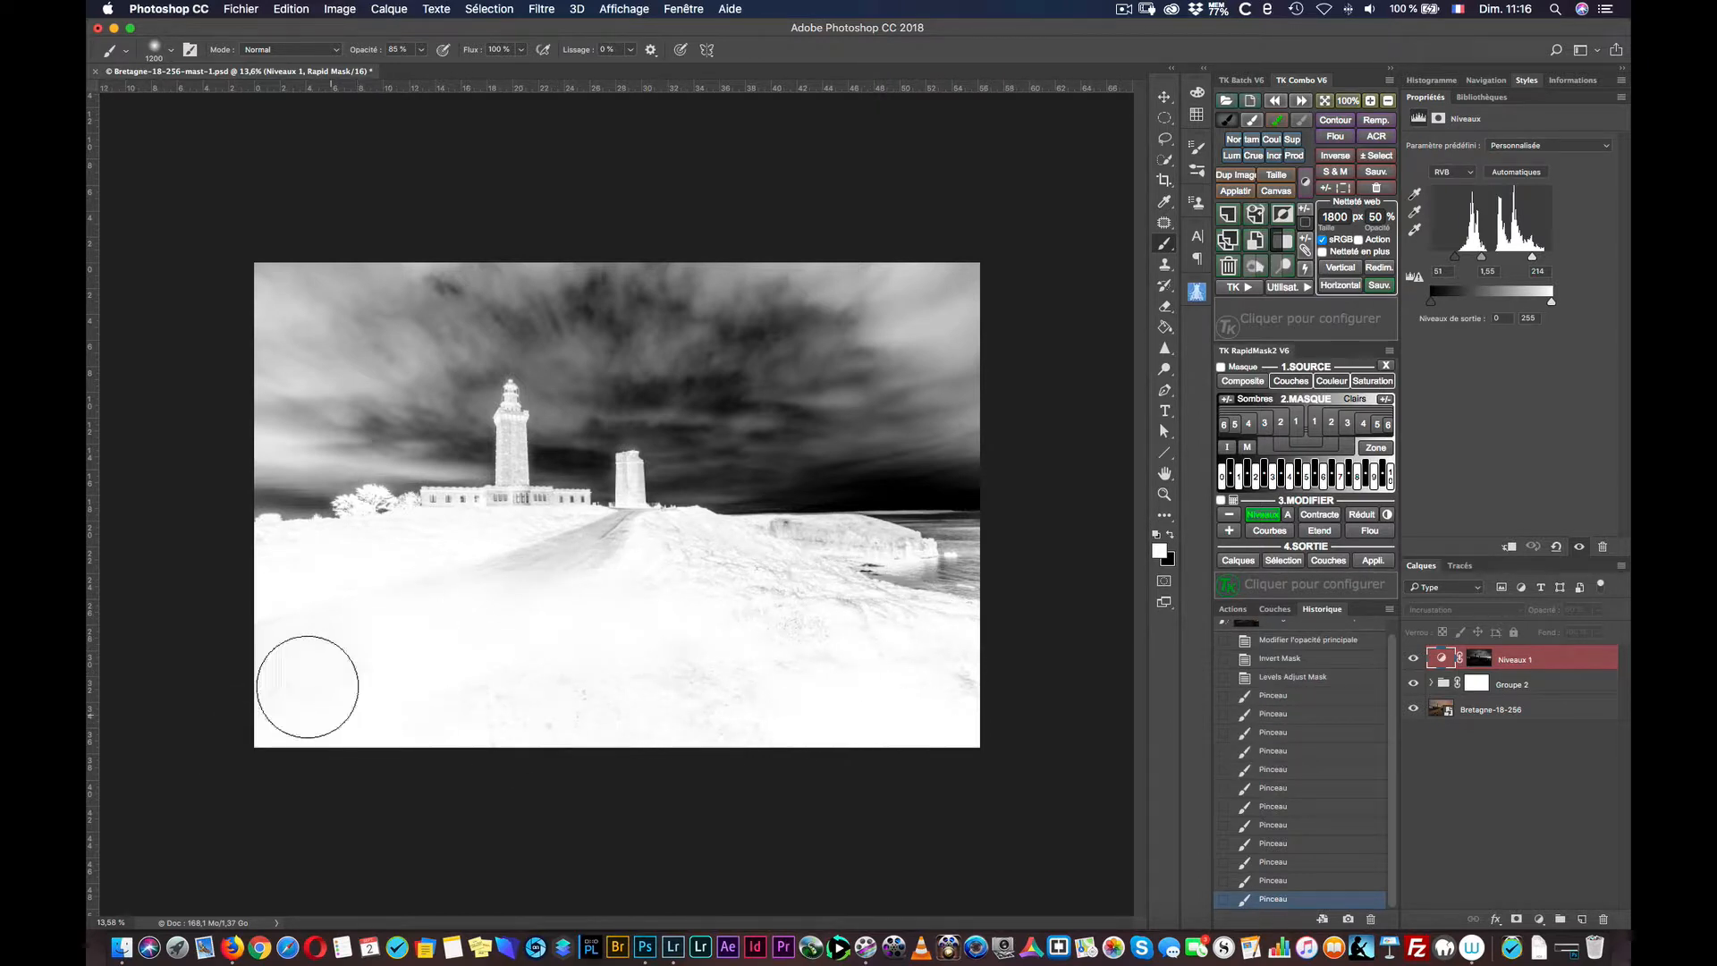
drag(552, 559, 817, 575)
drag(827, 750, 750, 749)
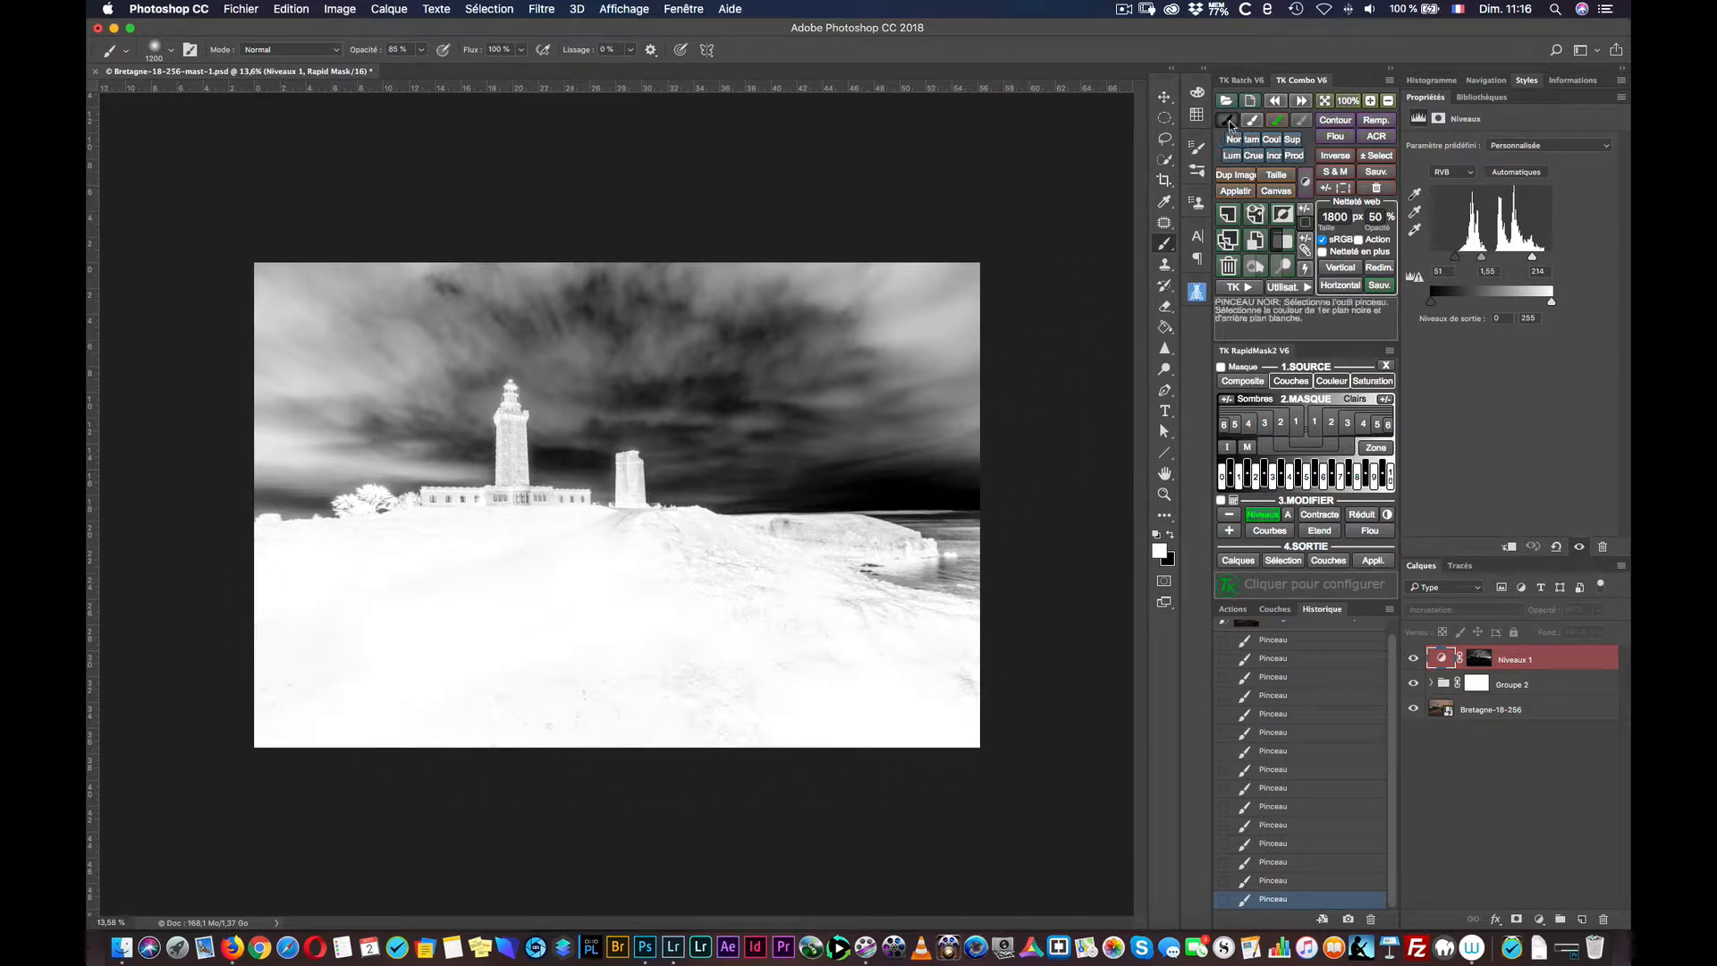
Step: Paint the lower foreground of the mask black with the brush at 100 % opacity
key(x)
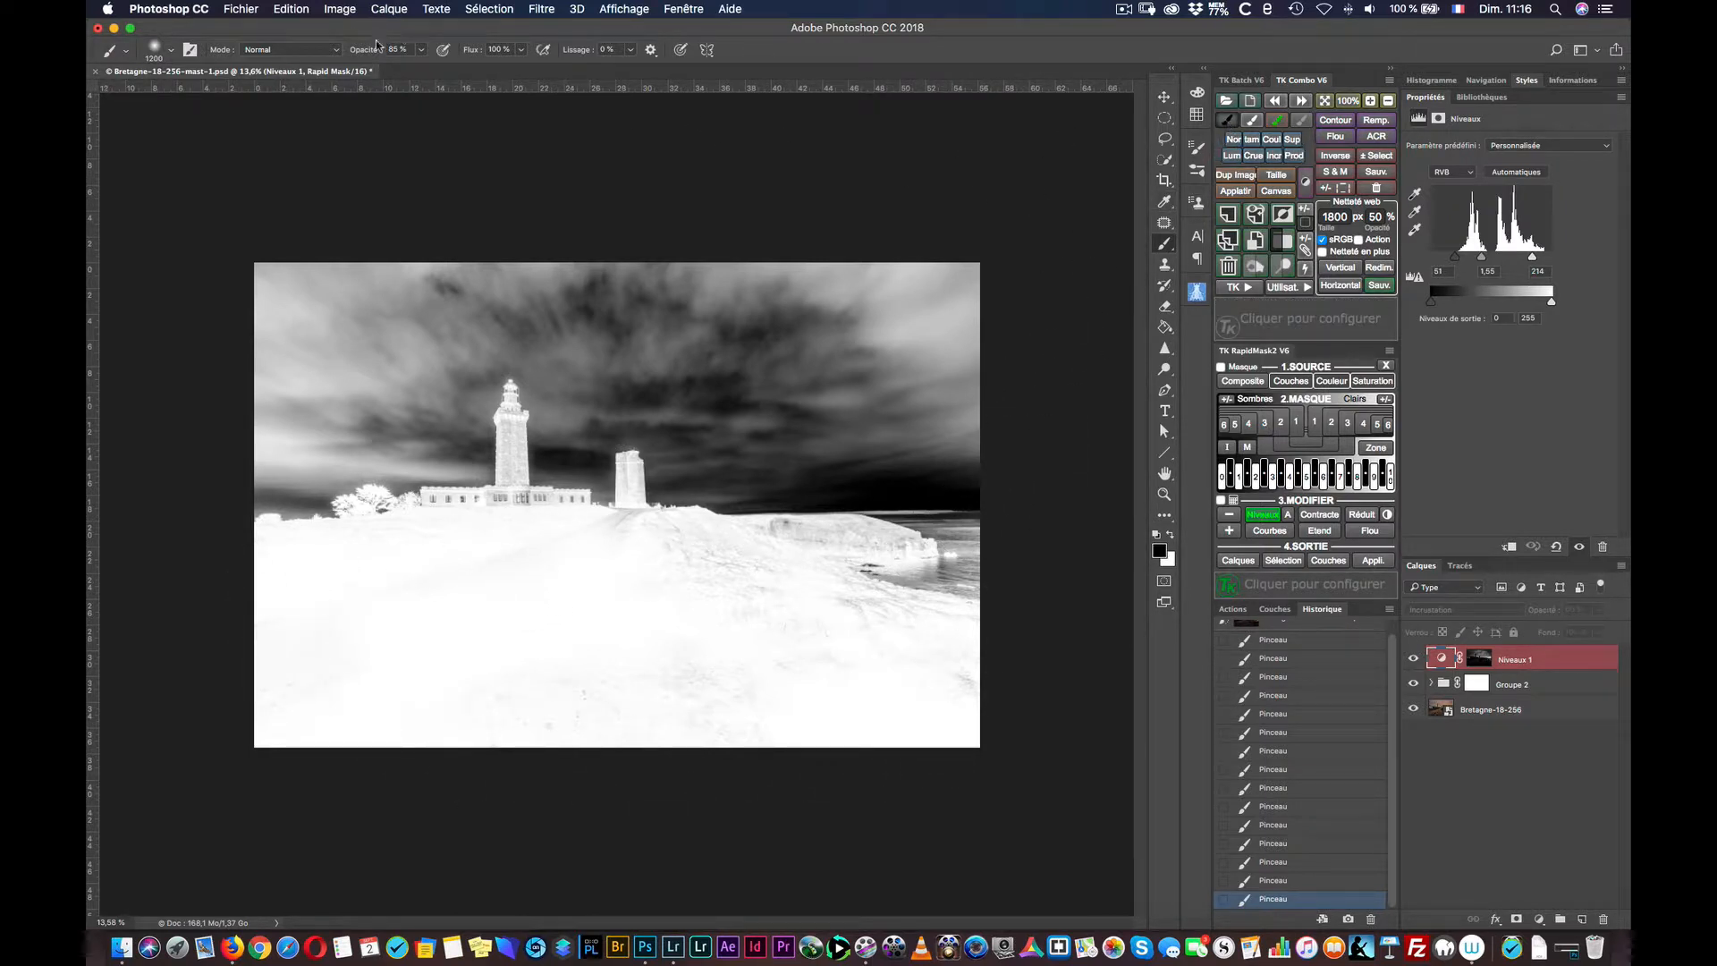
mouse_move(363, 53)
mouse_down()
mouse_move(398, 51)
mouse_move(376, 52)
mouse_up()
click(225, 733)
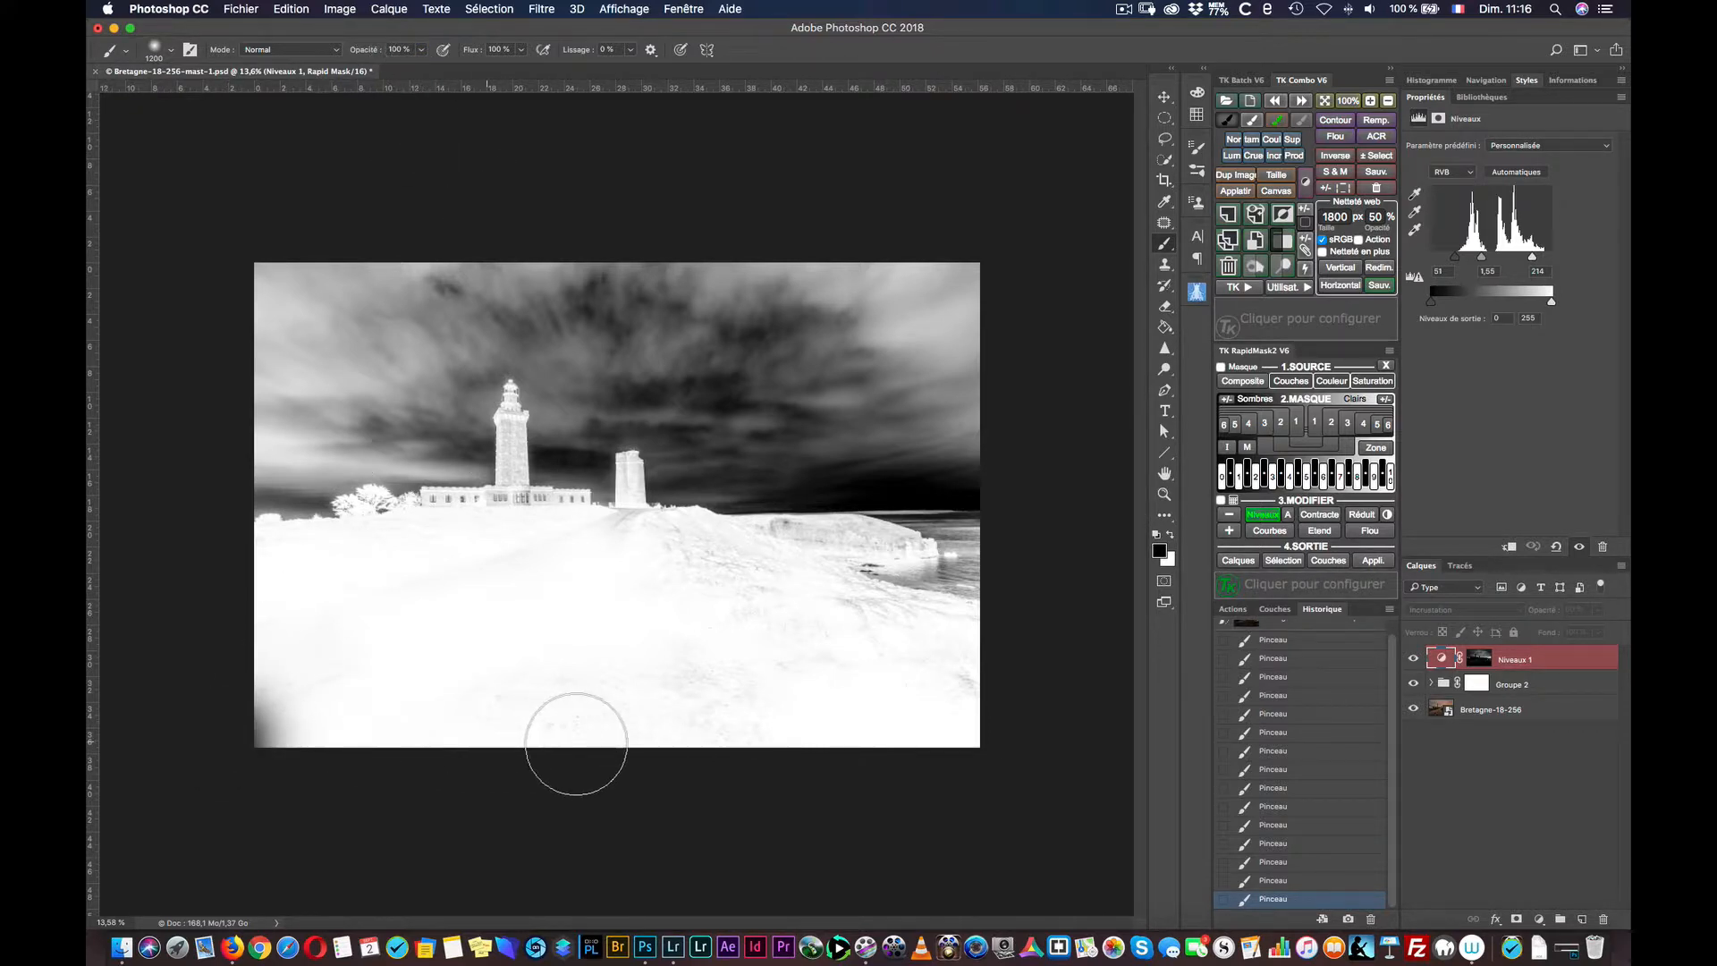
mouse_move(575, 743)
mouse_down()
mouse_move(459, 723)
mouse_move(950, 709)
mouse_move(977, 723)
mouse_move(979, 646)
mouse_move(939, 665)
mouse_move(955, 723)
mouse_move(904, 654)
mouse_move(782, 648)
mouse_move(142, 716)
mouse_up()
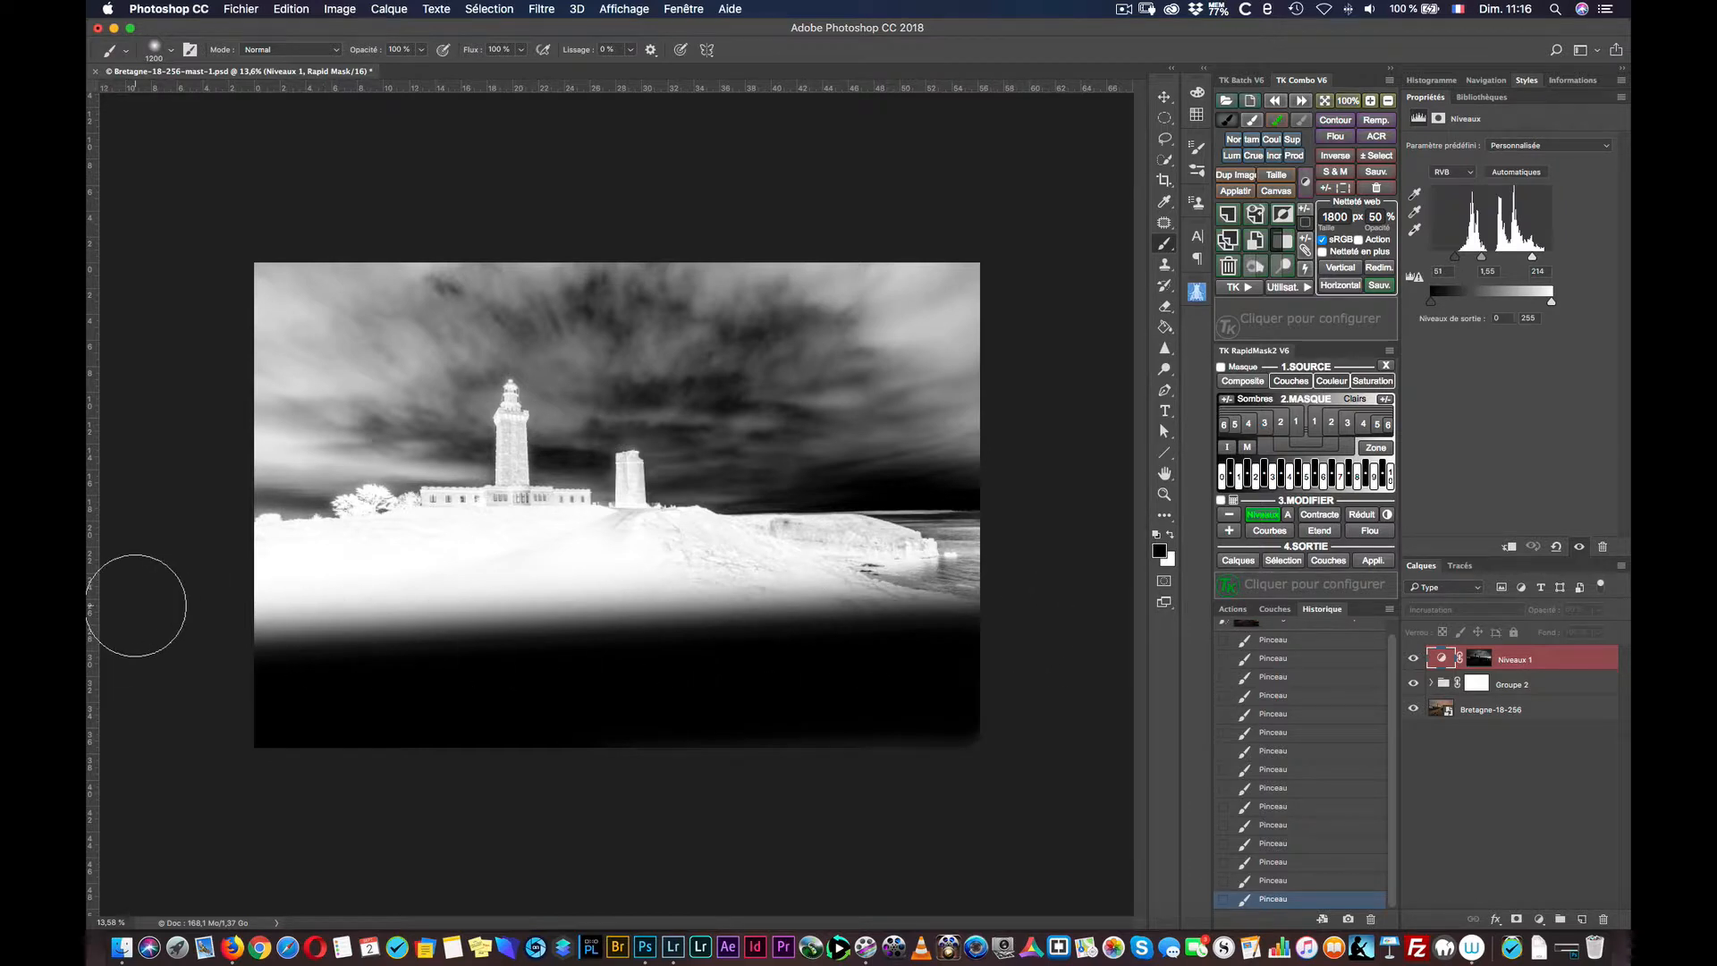
mouse_move(136, 606)
mouse_down()
mouse_move(681, 616)
mouse_move(805, 607)
mouse_move(796, 567)
mouse_up()
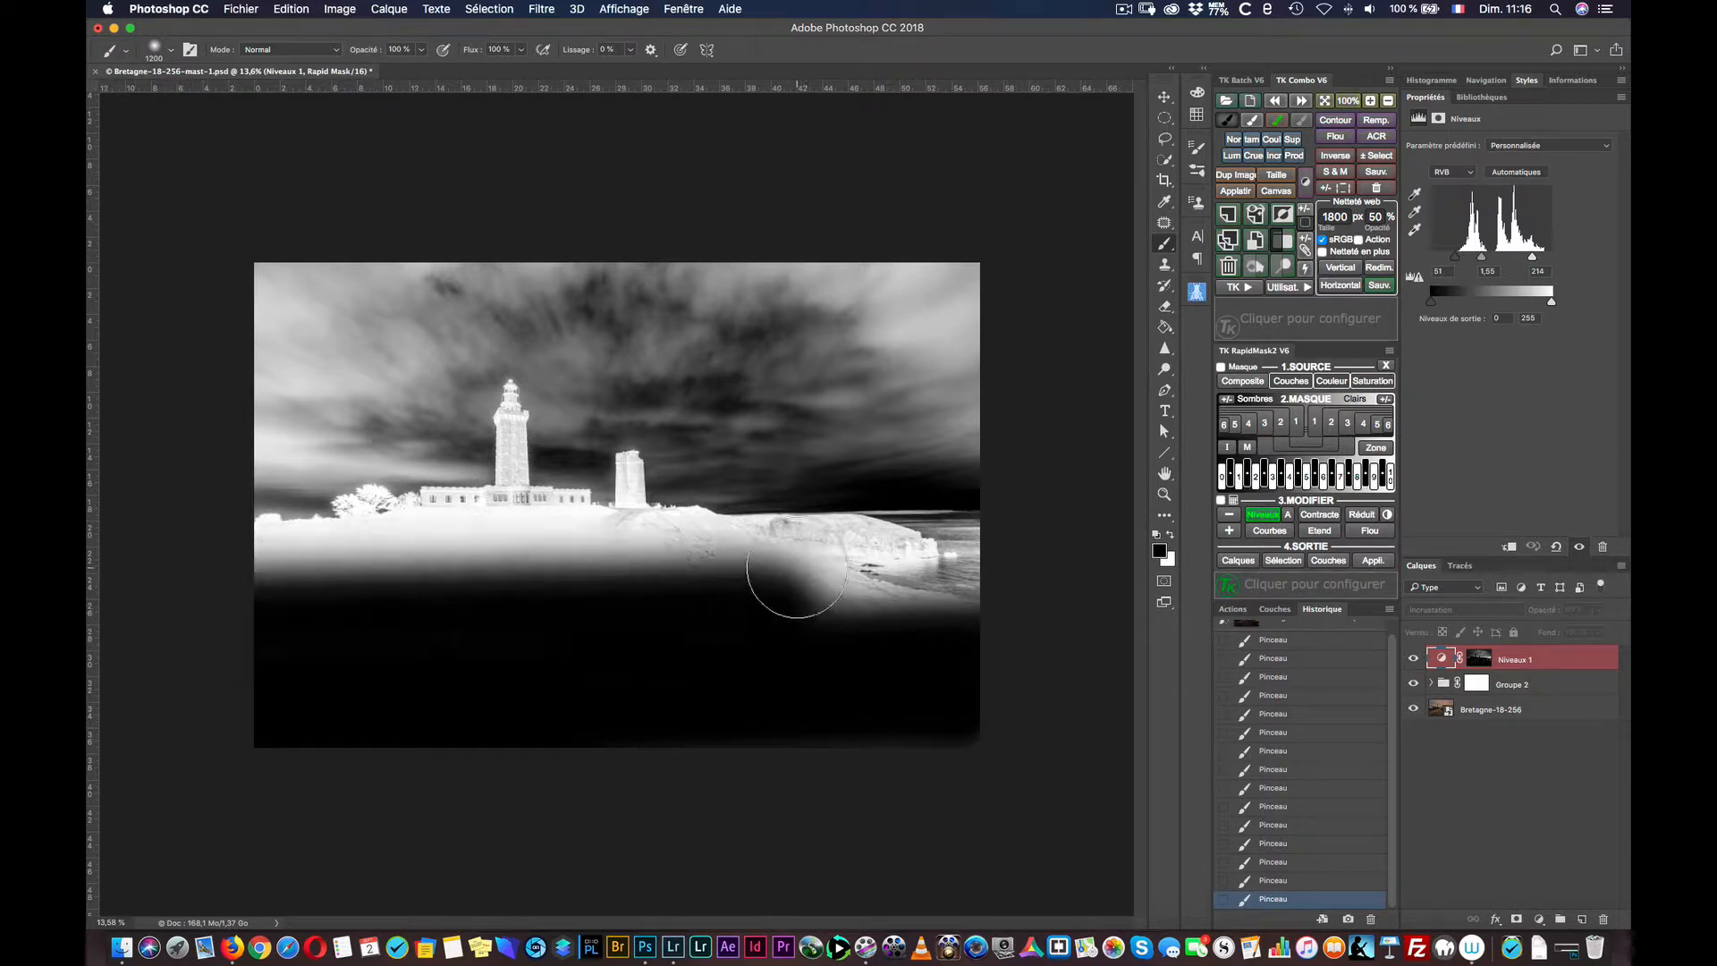
Step: Black out the remaining land below the horizon in the mask, from the base of the buildings to the coastal cliffs
click(796, 567)
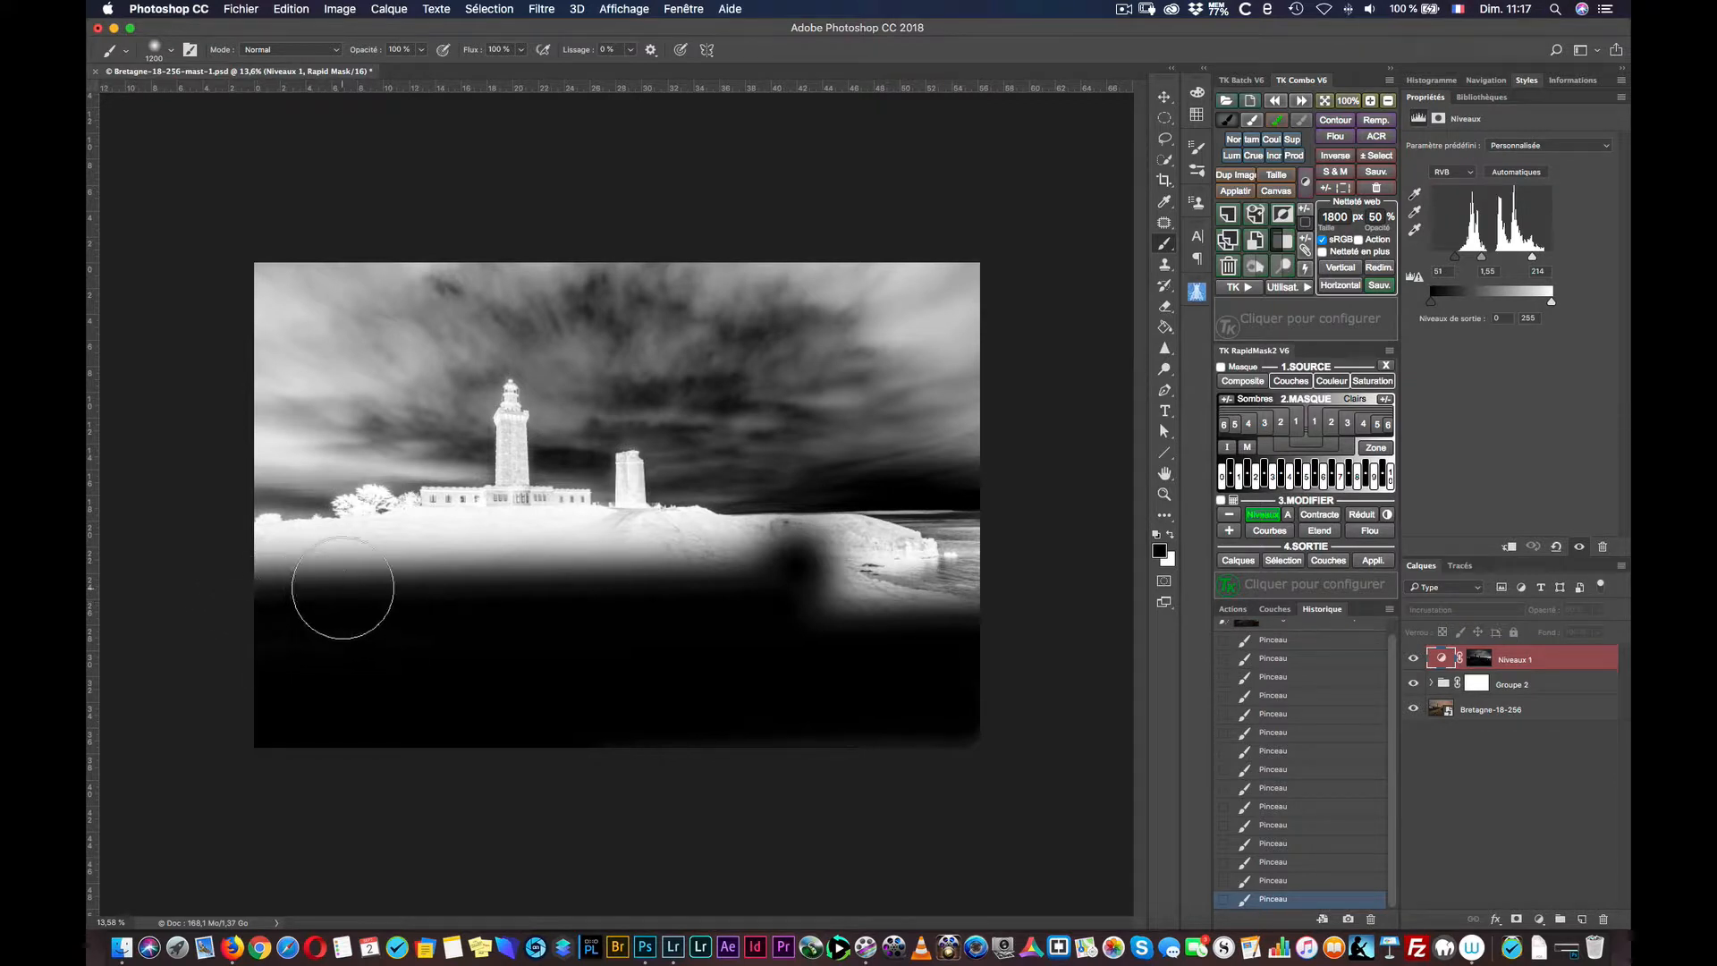
click(262, 554)
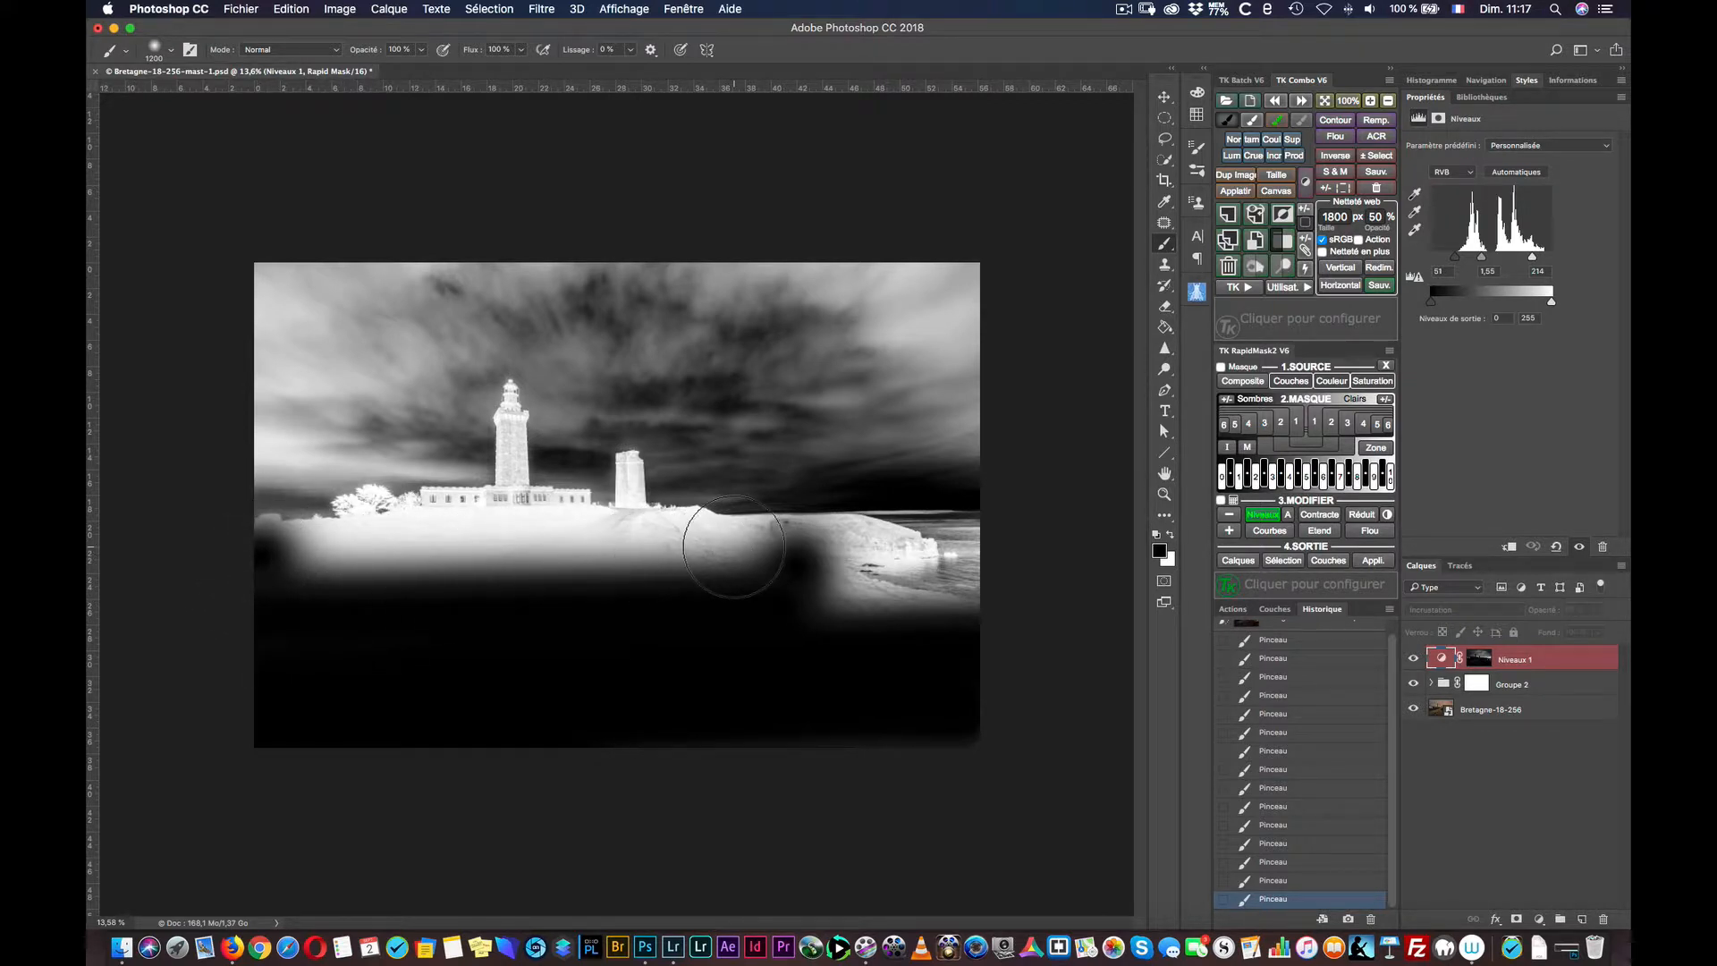
click(865, 542)
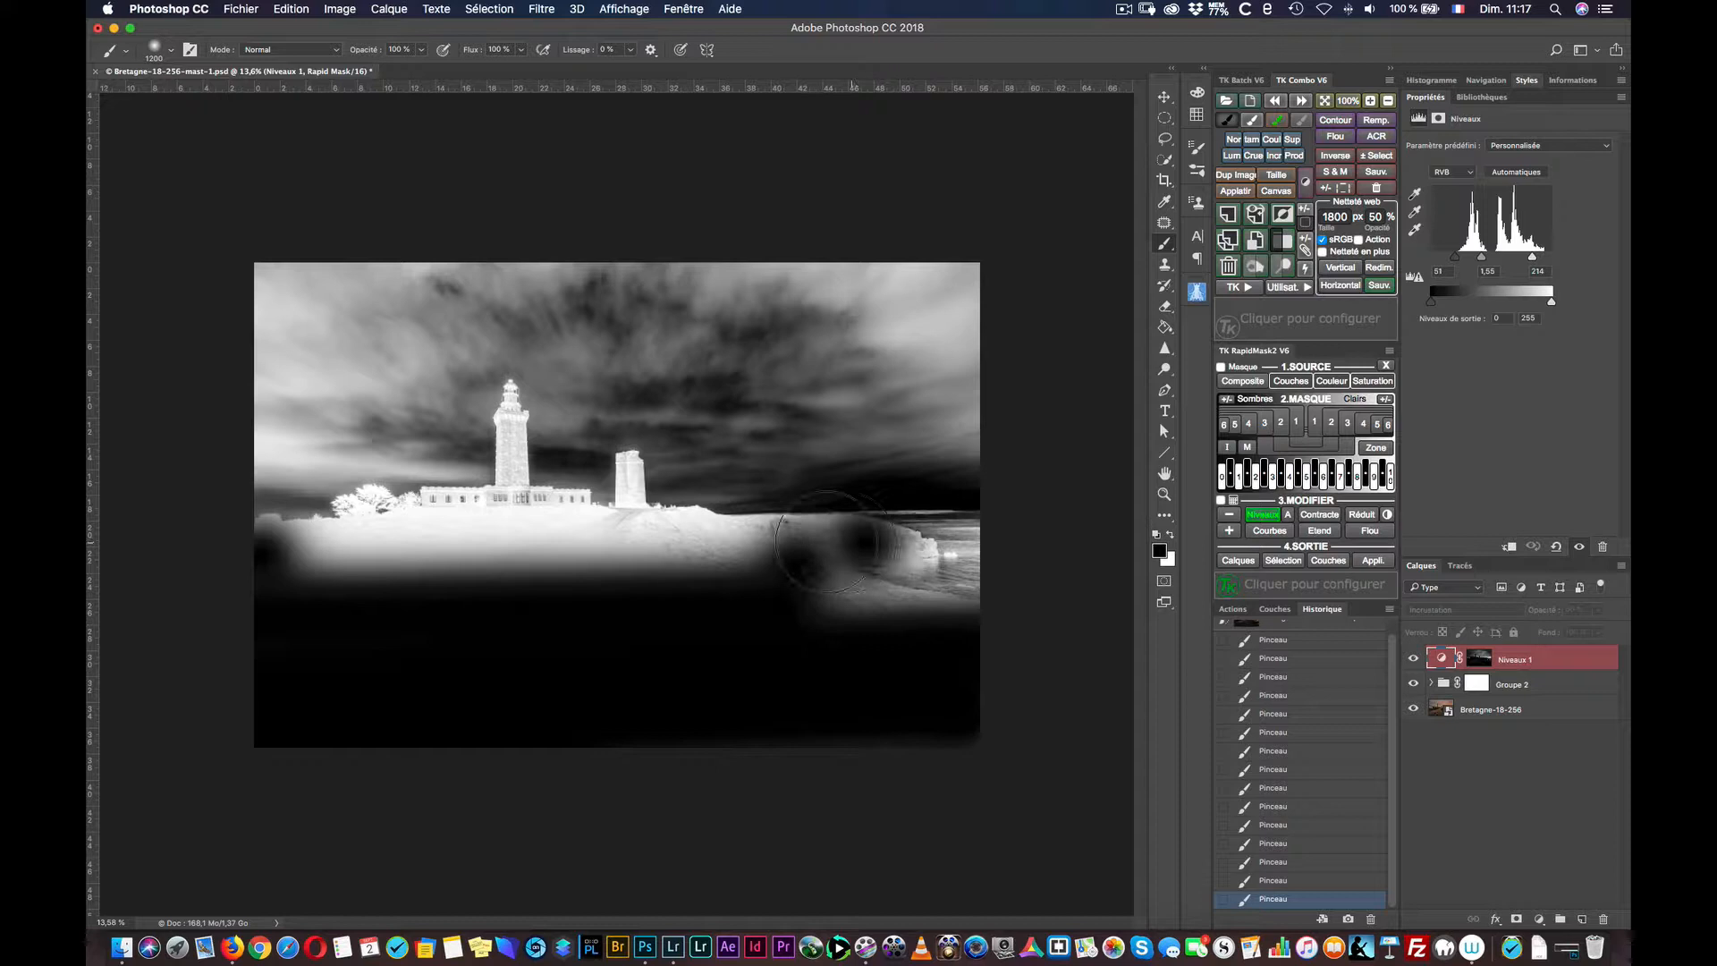
shift+click(514, 547)
shift+click(148, 573)
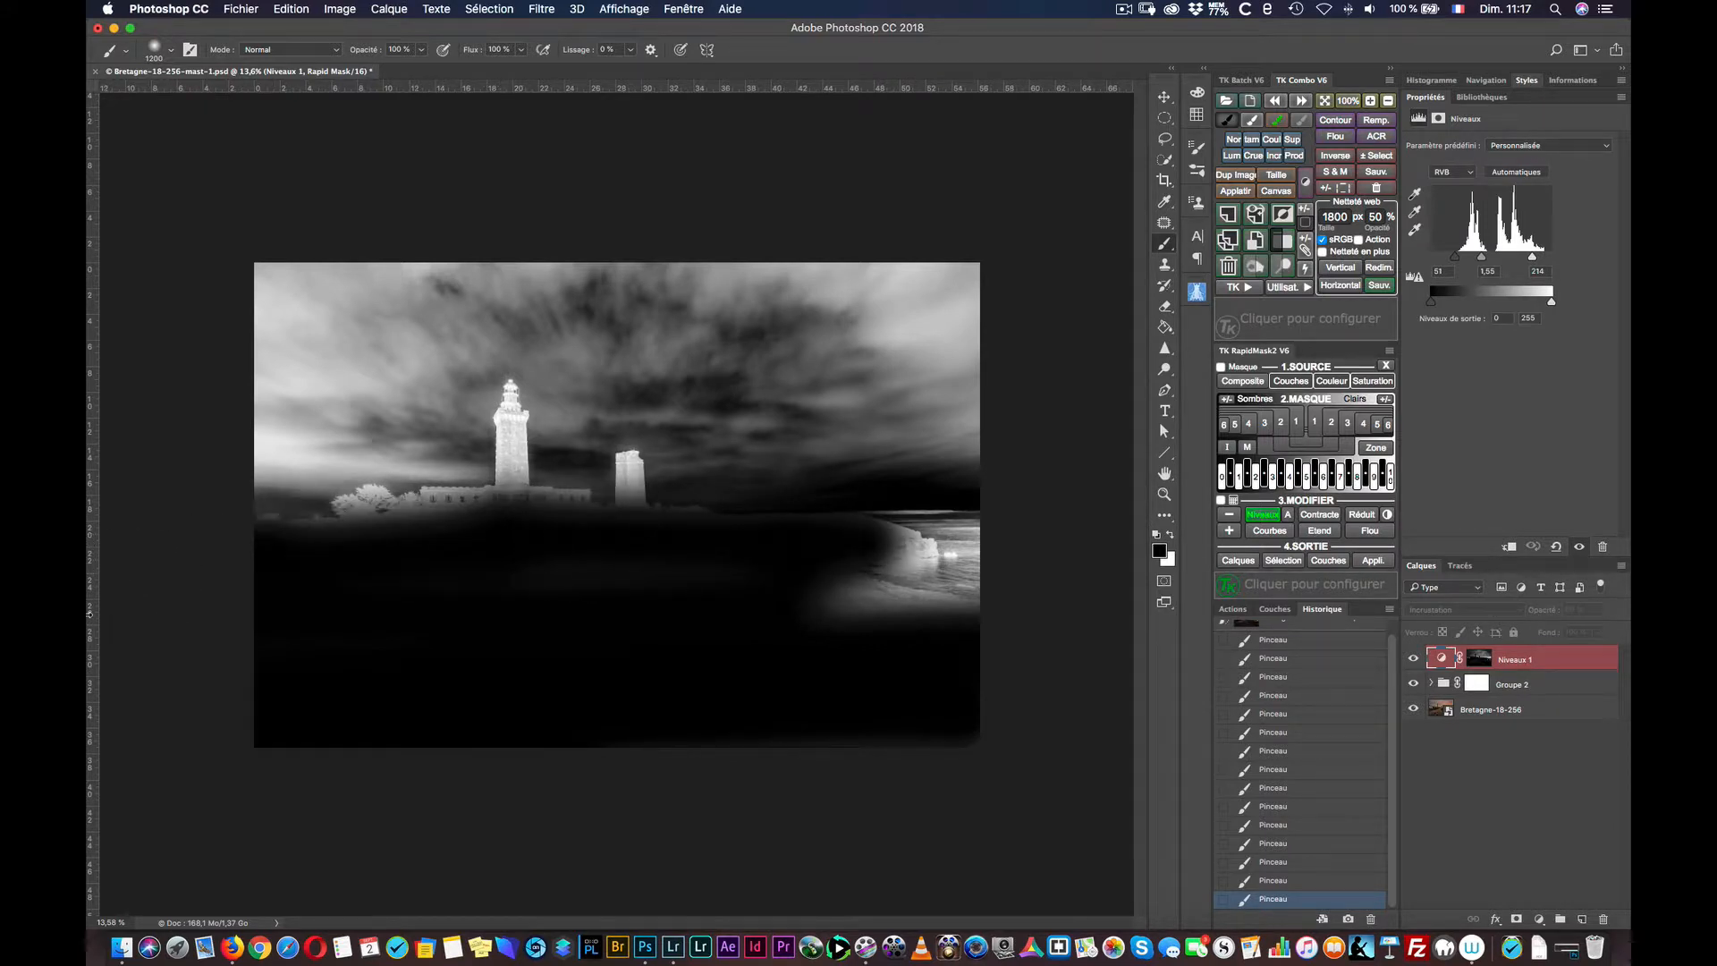
mouse_move(998, 679)
mouse_down()
mouse_move(920, 648)
mouse_move(1092, 648)
mouse_move(931, 563)
mouse_move(956, 561)
mouse_up()
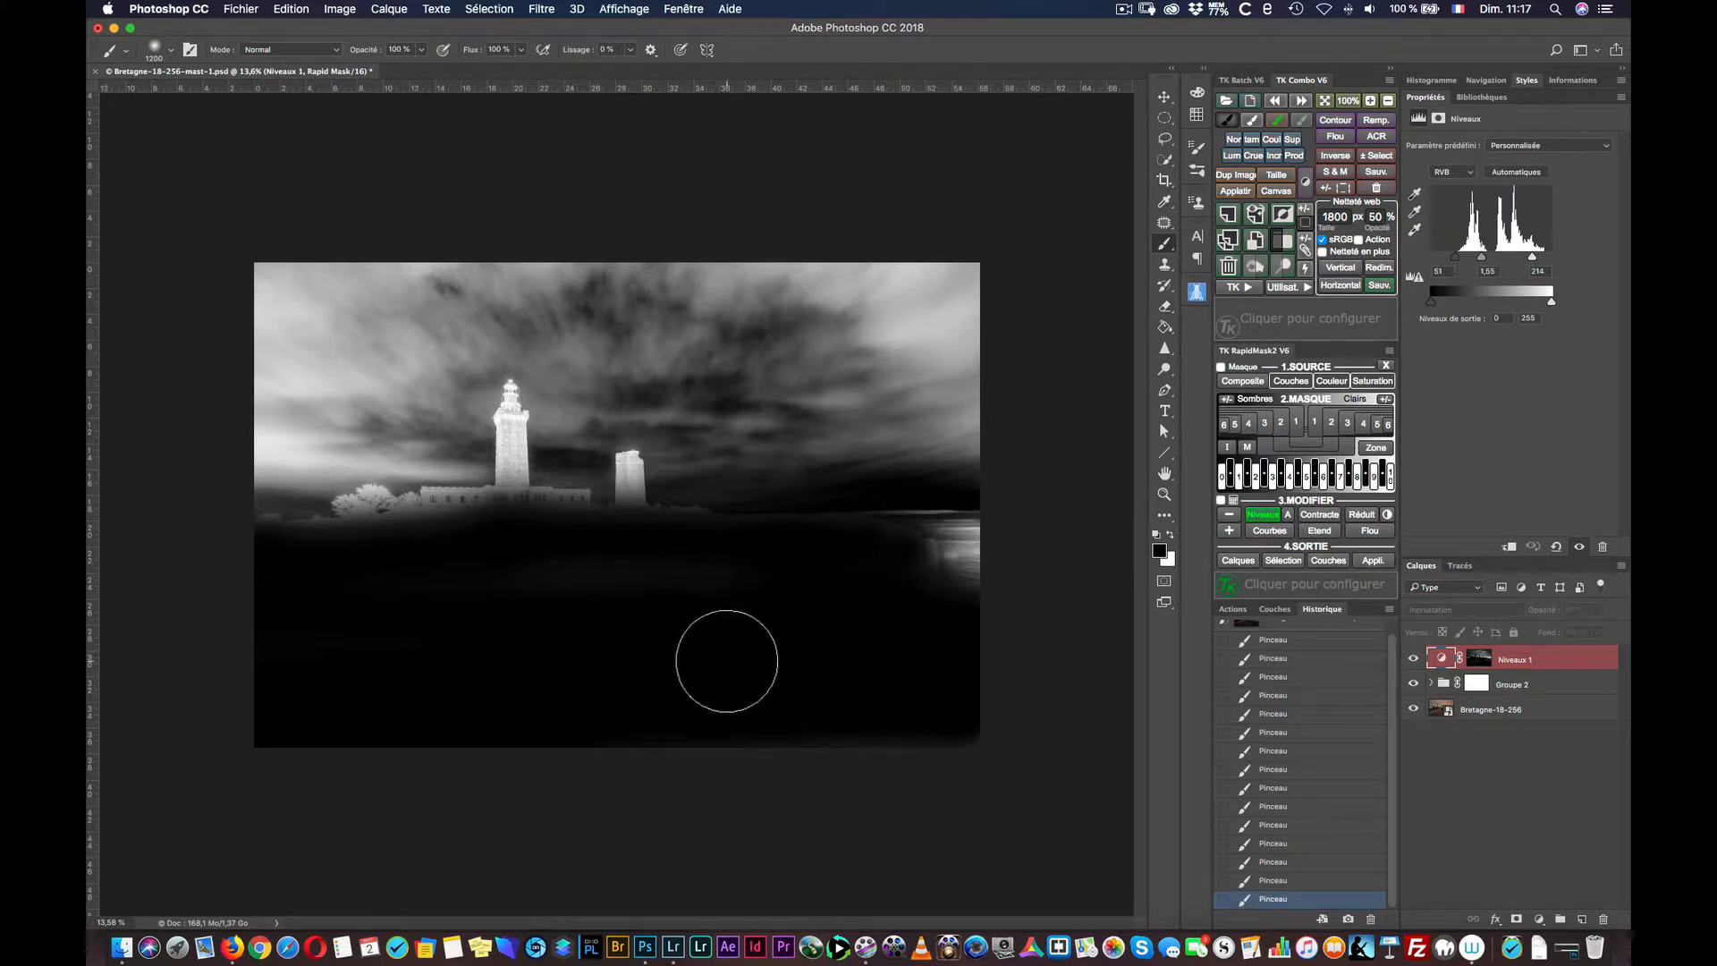
Step: Enlarge the black brush to 2702 px and darken the mask's leftover light areas along the horizon and the sea
mouse_move(733, 683)
ctrl+alt+mouse_down()
mouse_move(721, 842)
mouse_move(730, 576)
ctrl+alt+mouse_up()
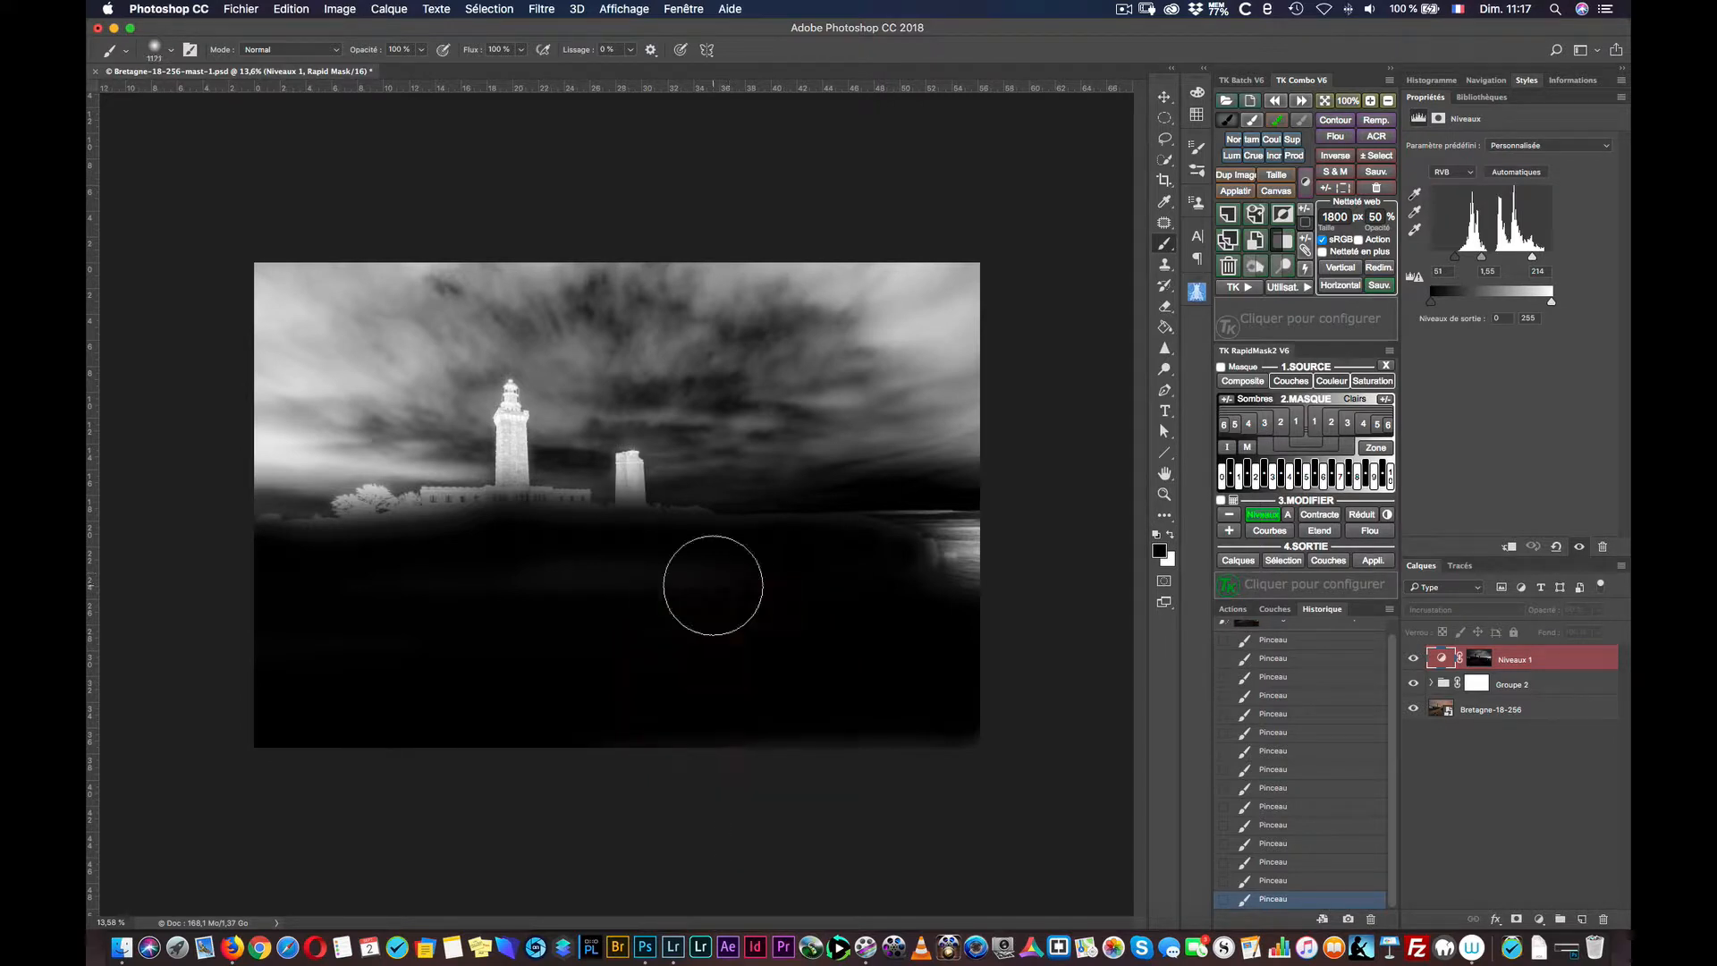
ctrl+alt+drag(693, 659, 680, 586)
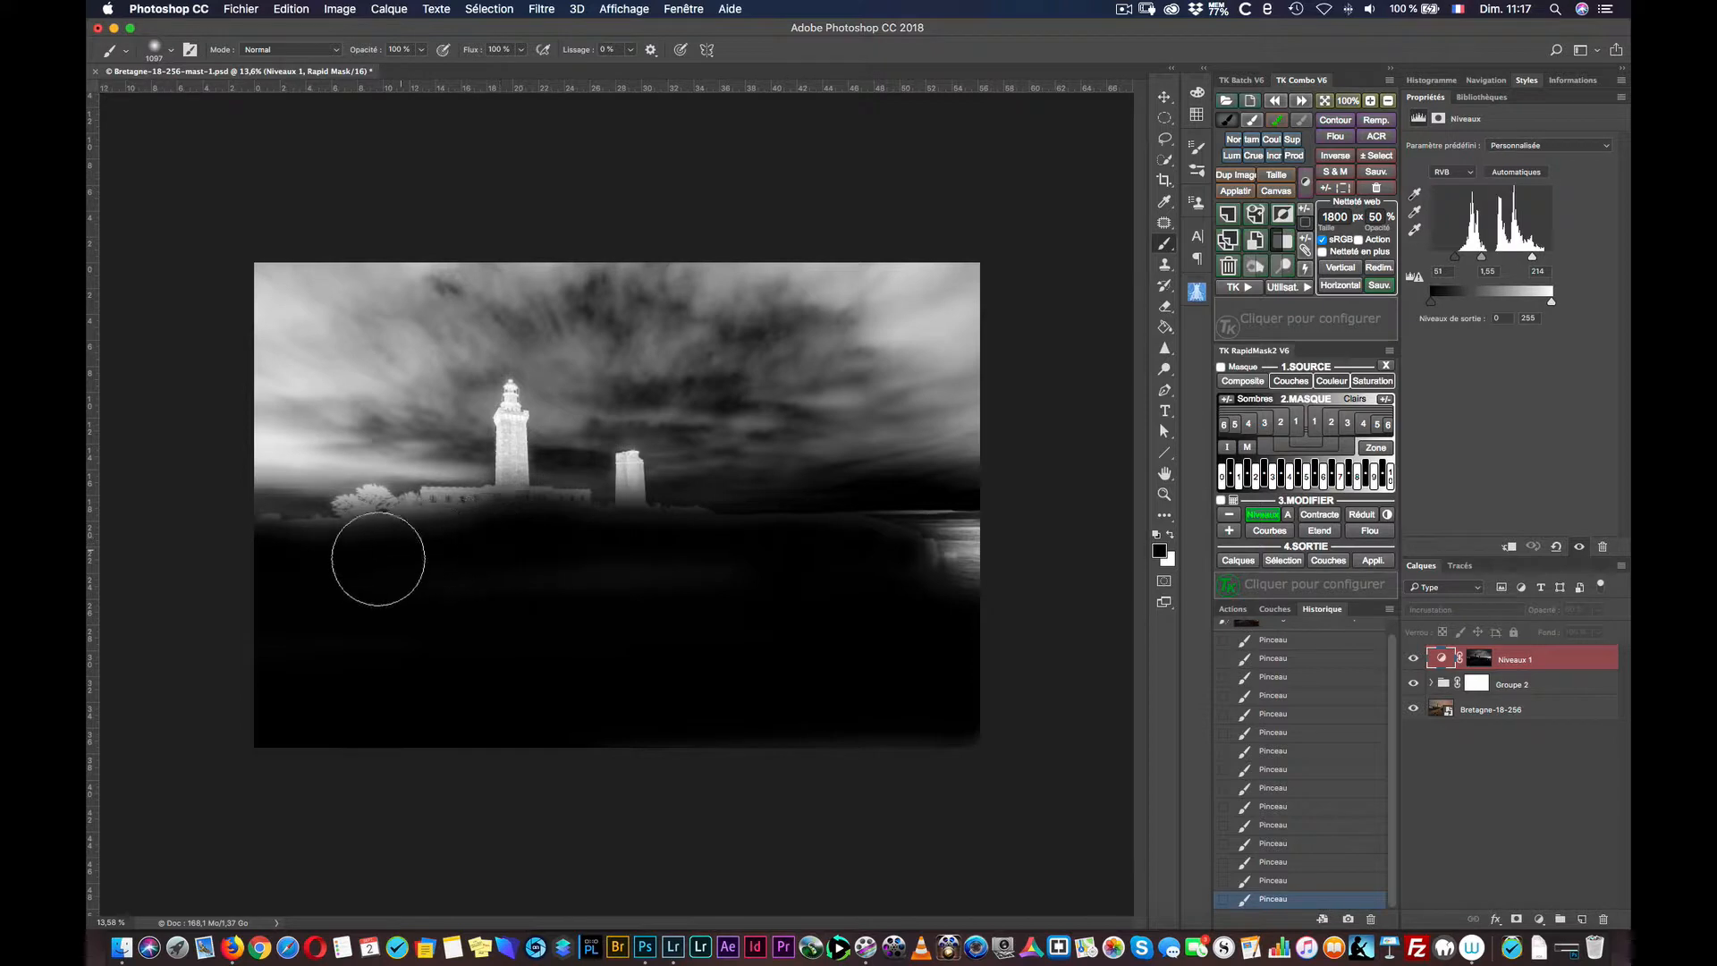
ctrl+alt+drag(447, 653, 555, 649)
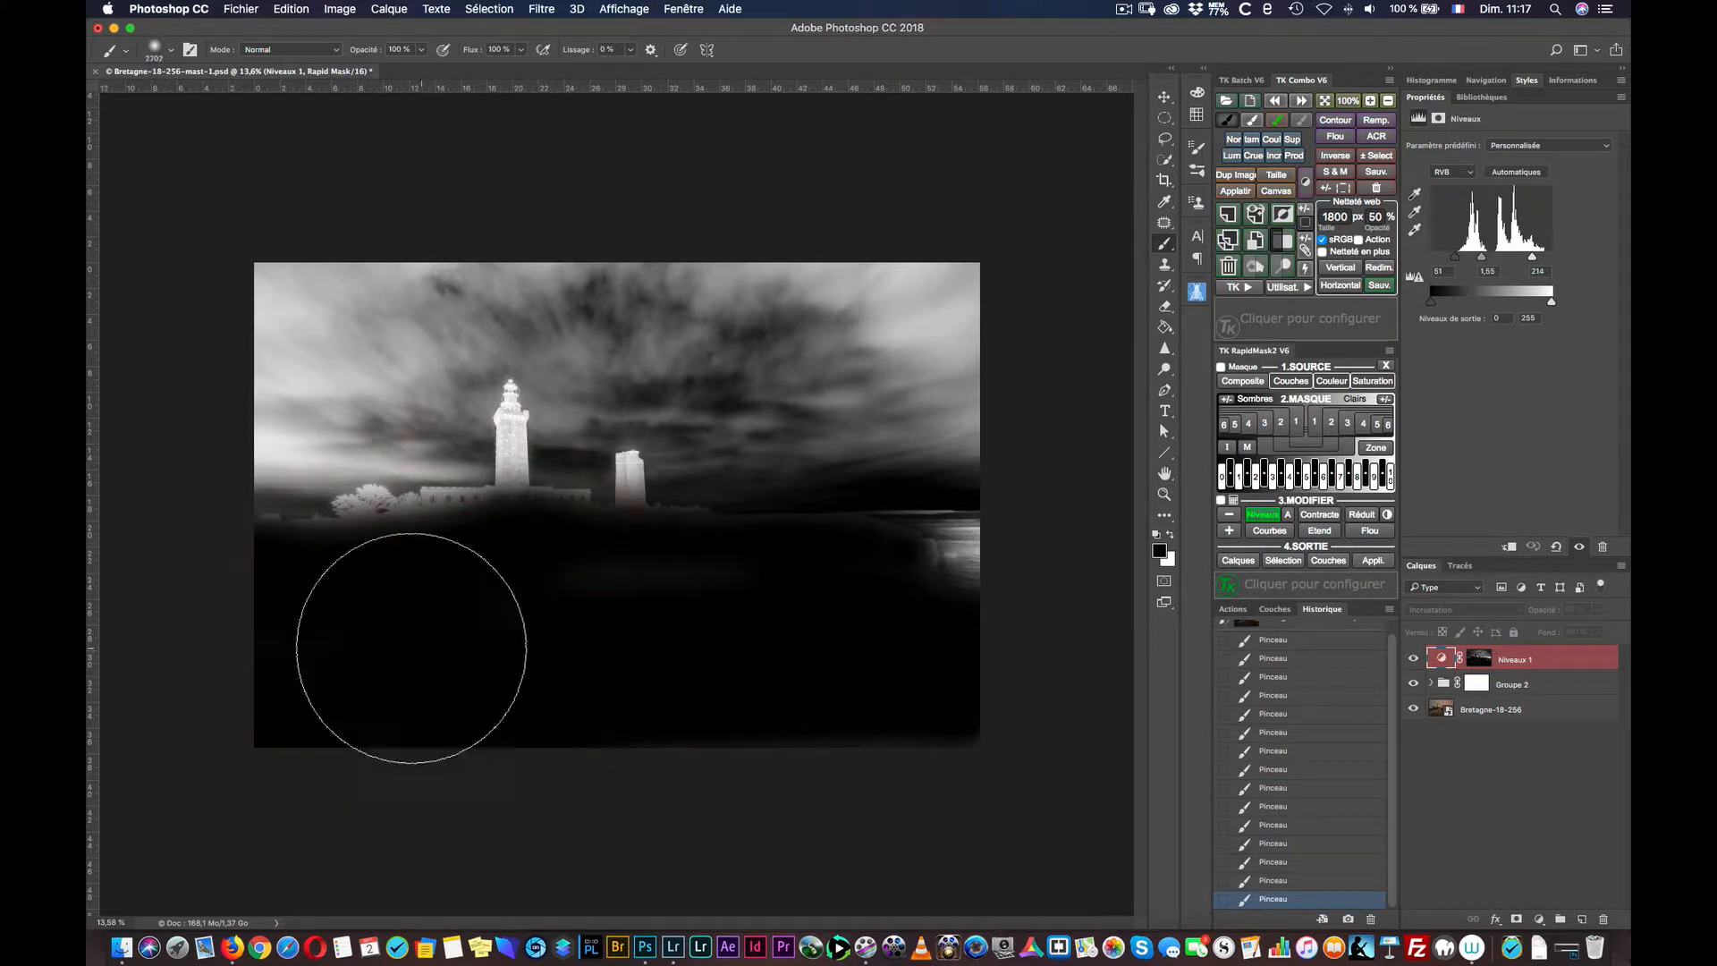
click(312, 586)
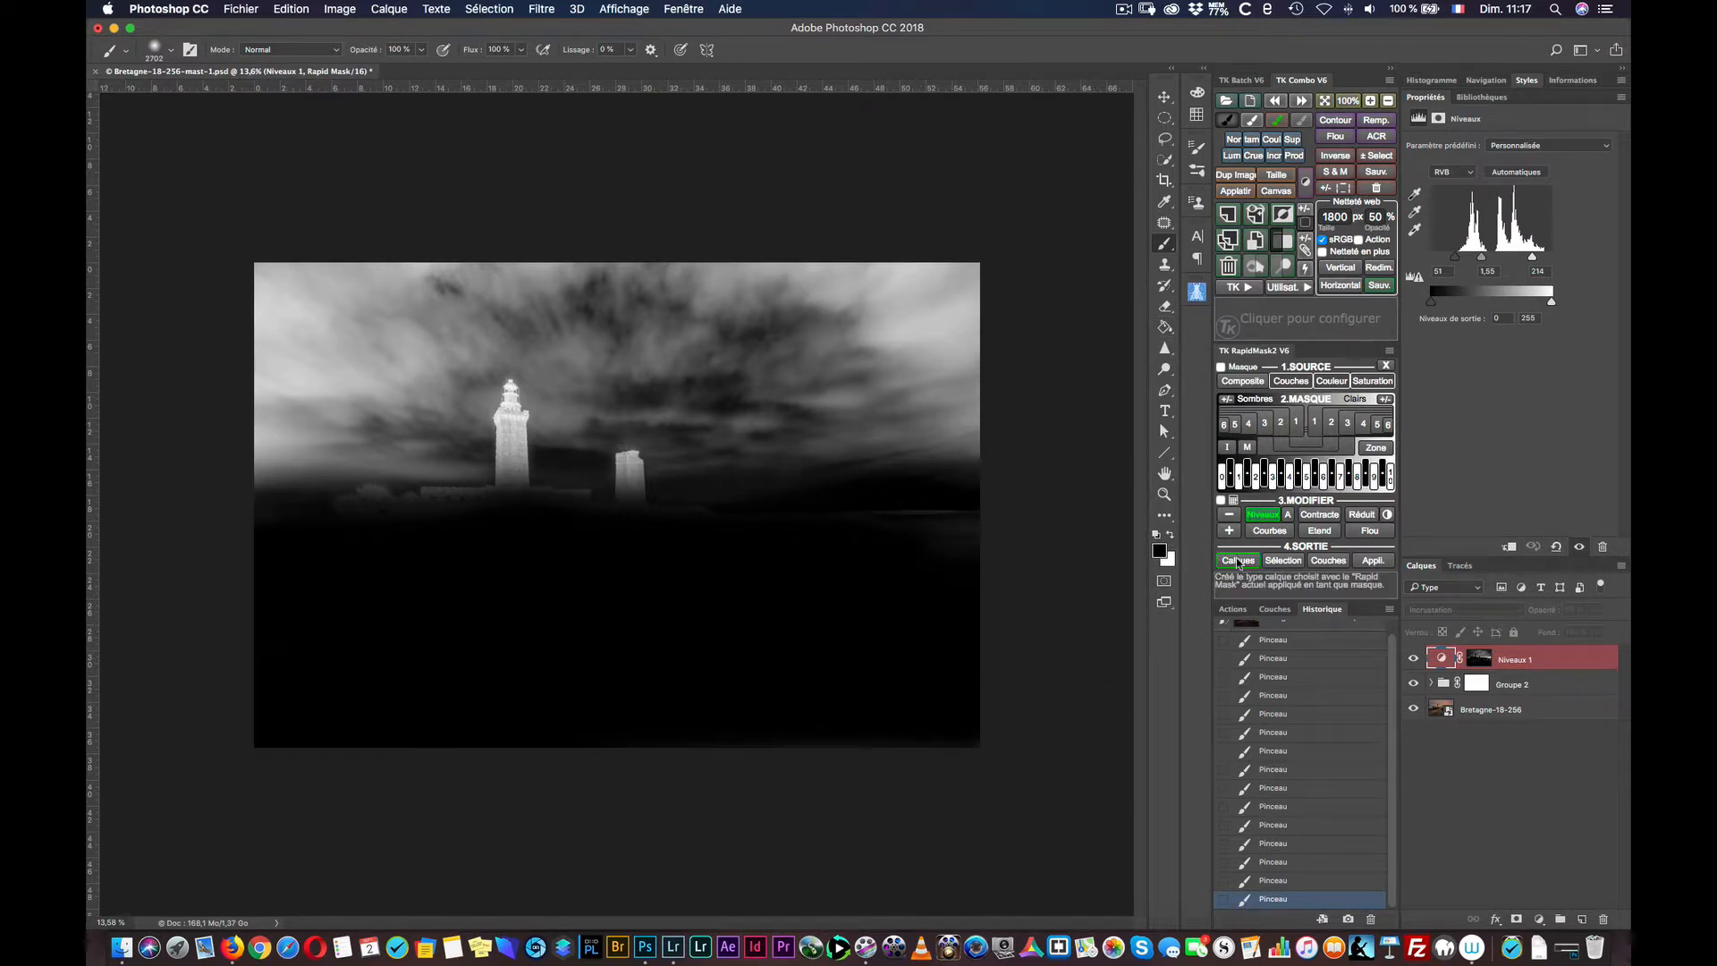
Step: Output the painted Rapid Mask as the mask of a new Niveaux adjustment layer
click(1164, 96)
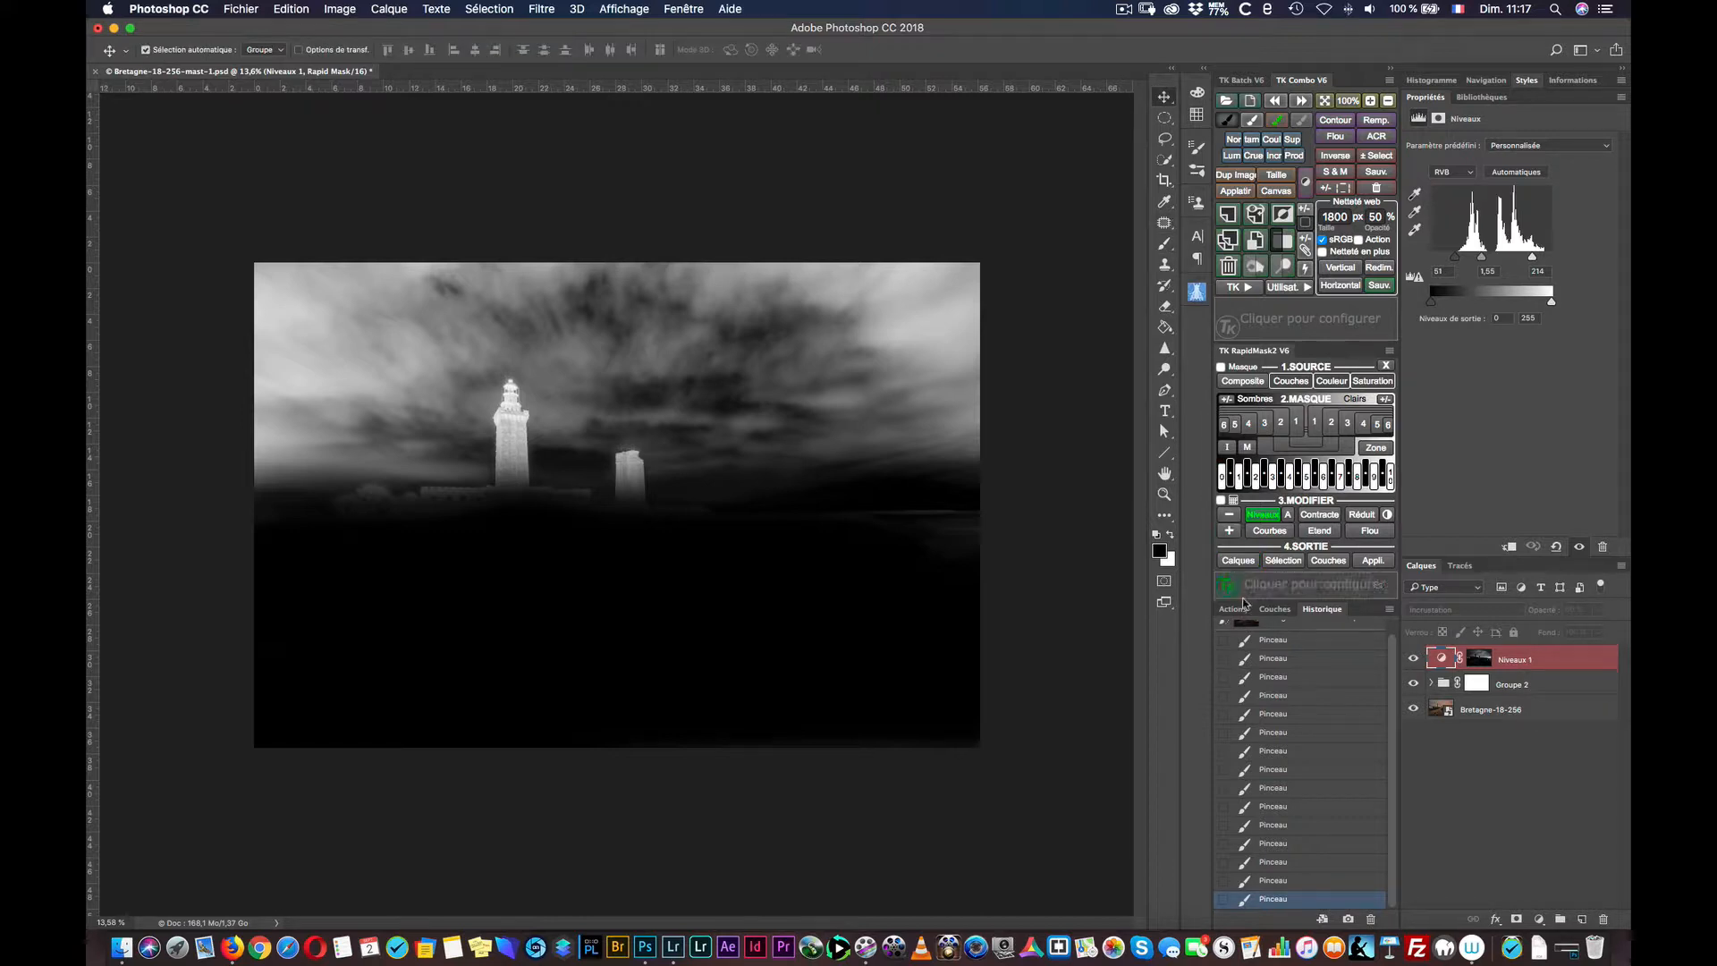
click(1240, 561)
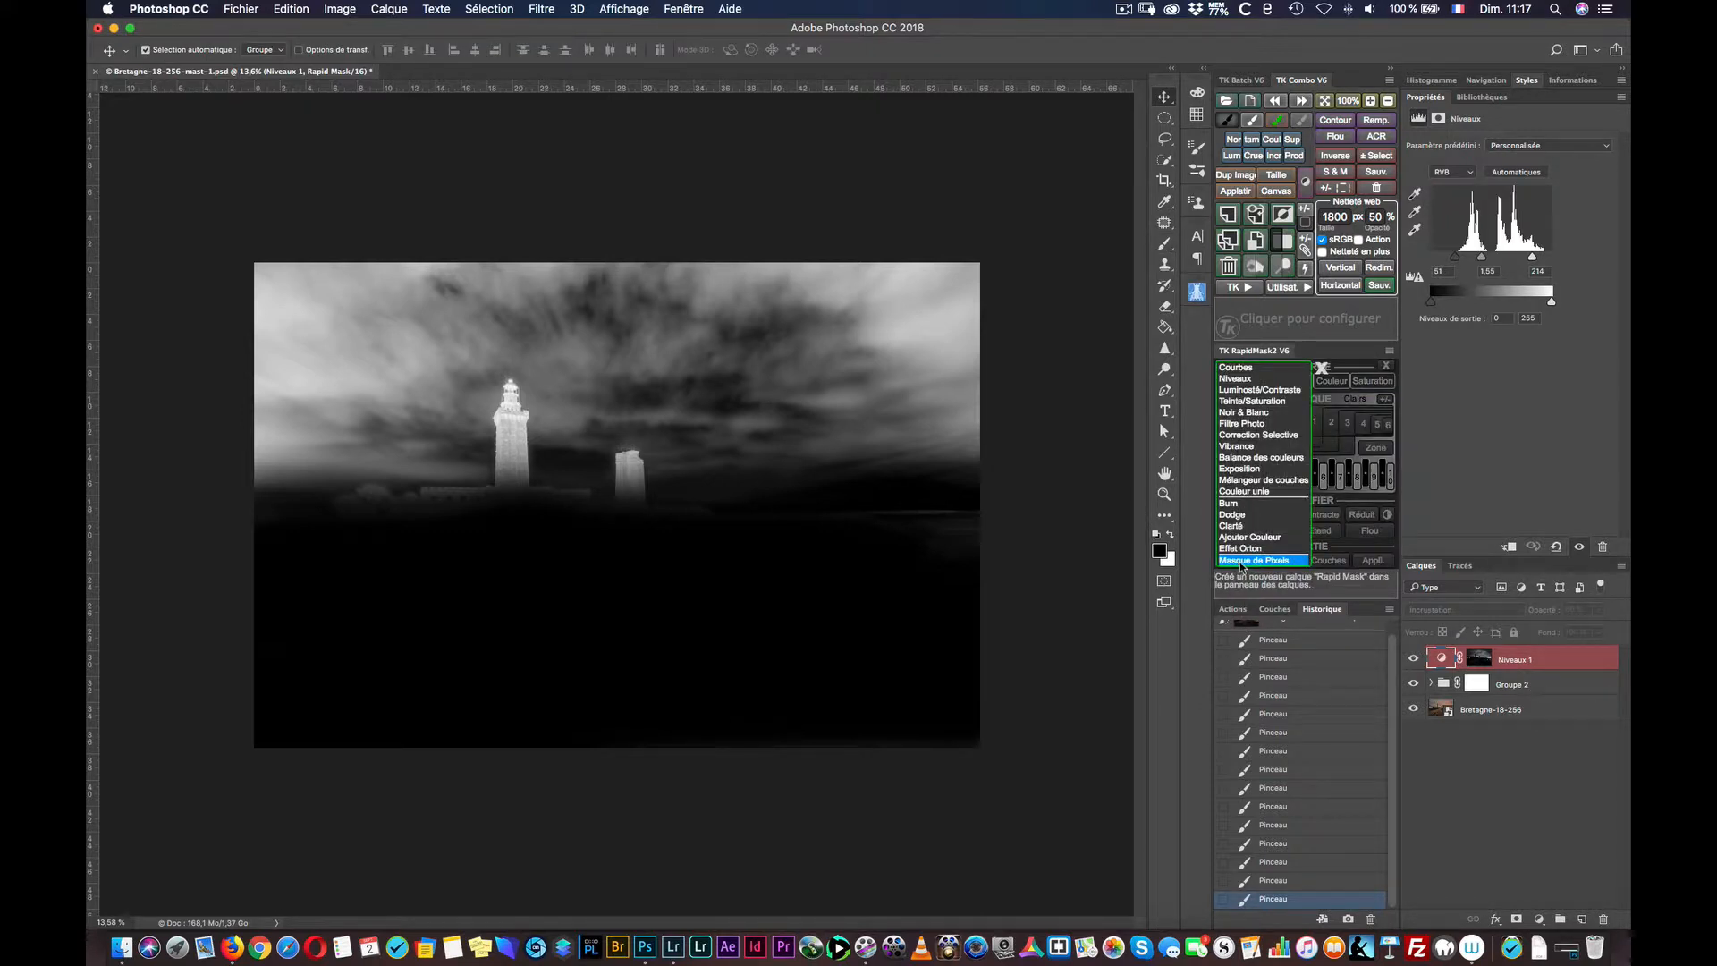
click(1251, 379)
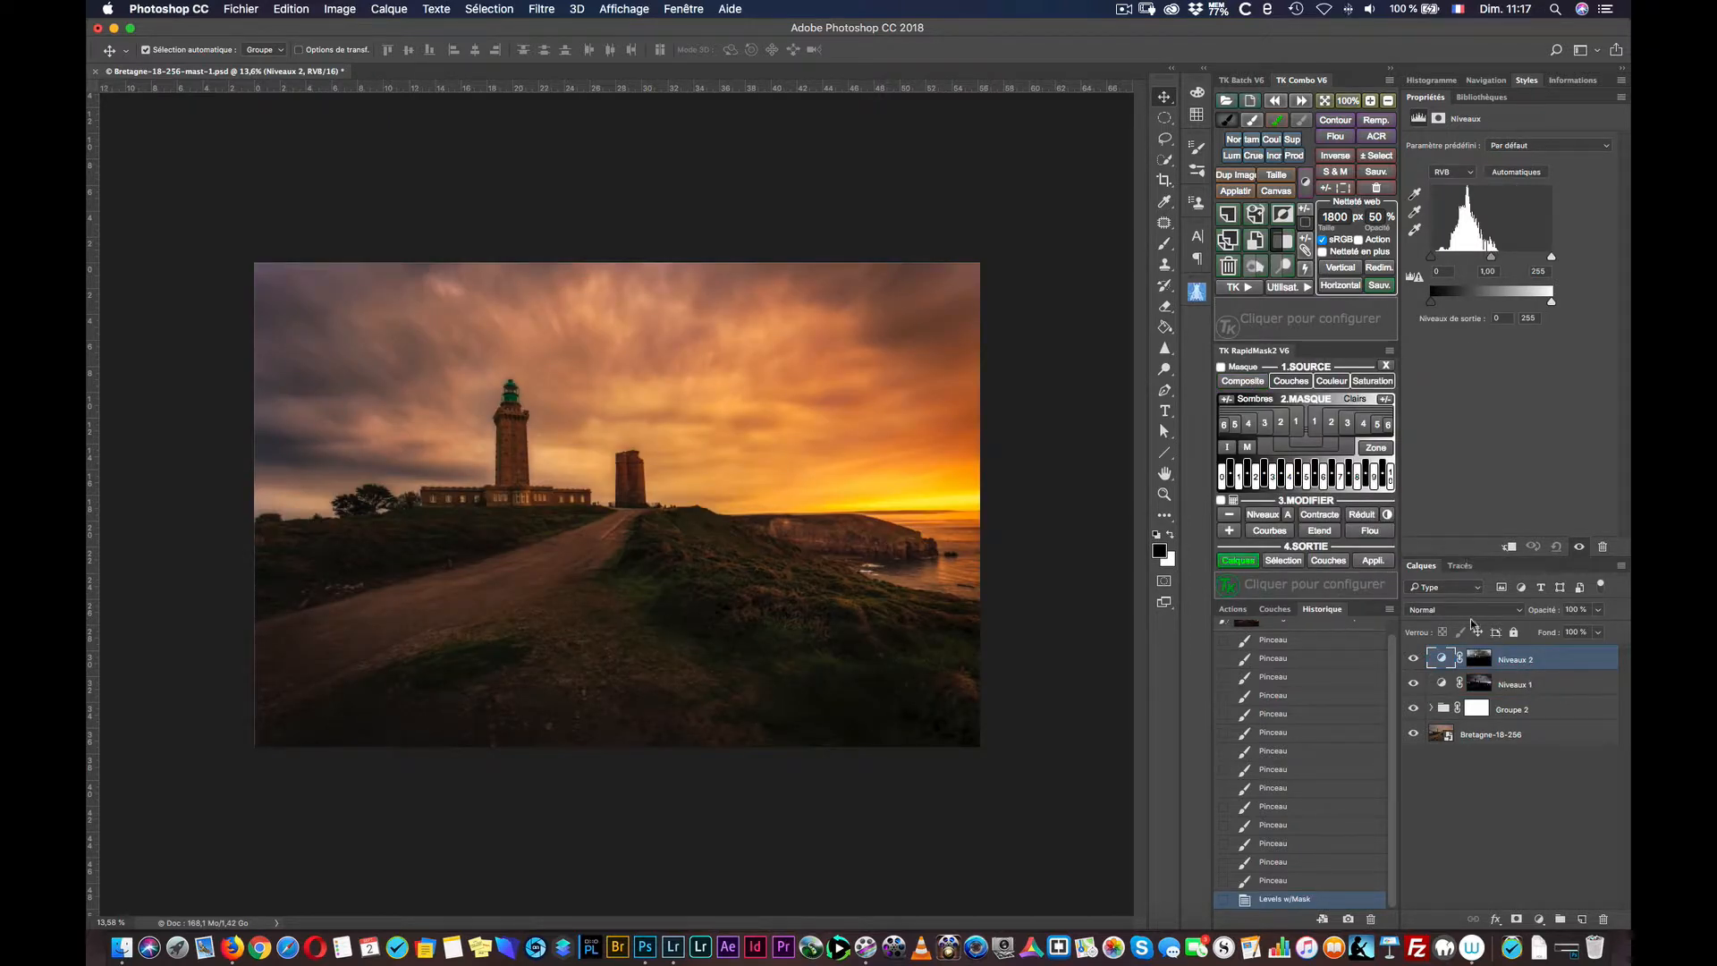
Step: Examine the layer mask of Niveaux 2 on its own and compare it with the mask of Niveaux 1
click(1479, 660)
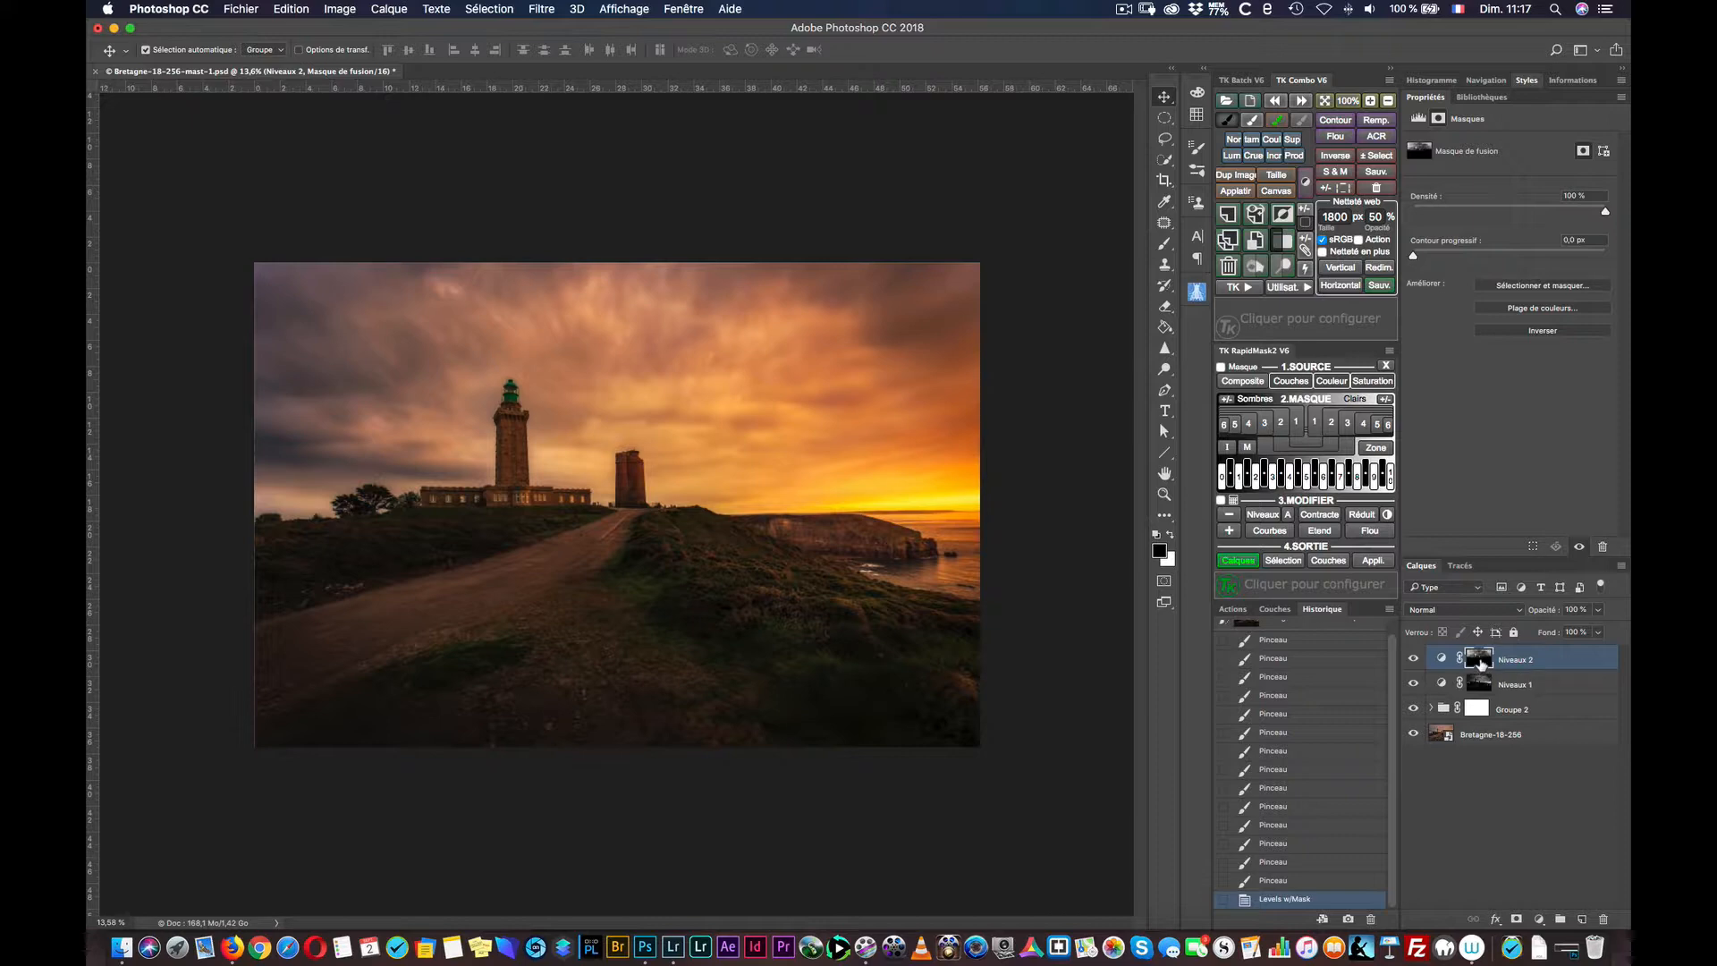
alt+click(1480, 660)
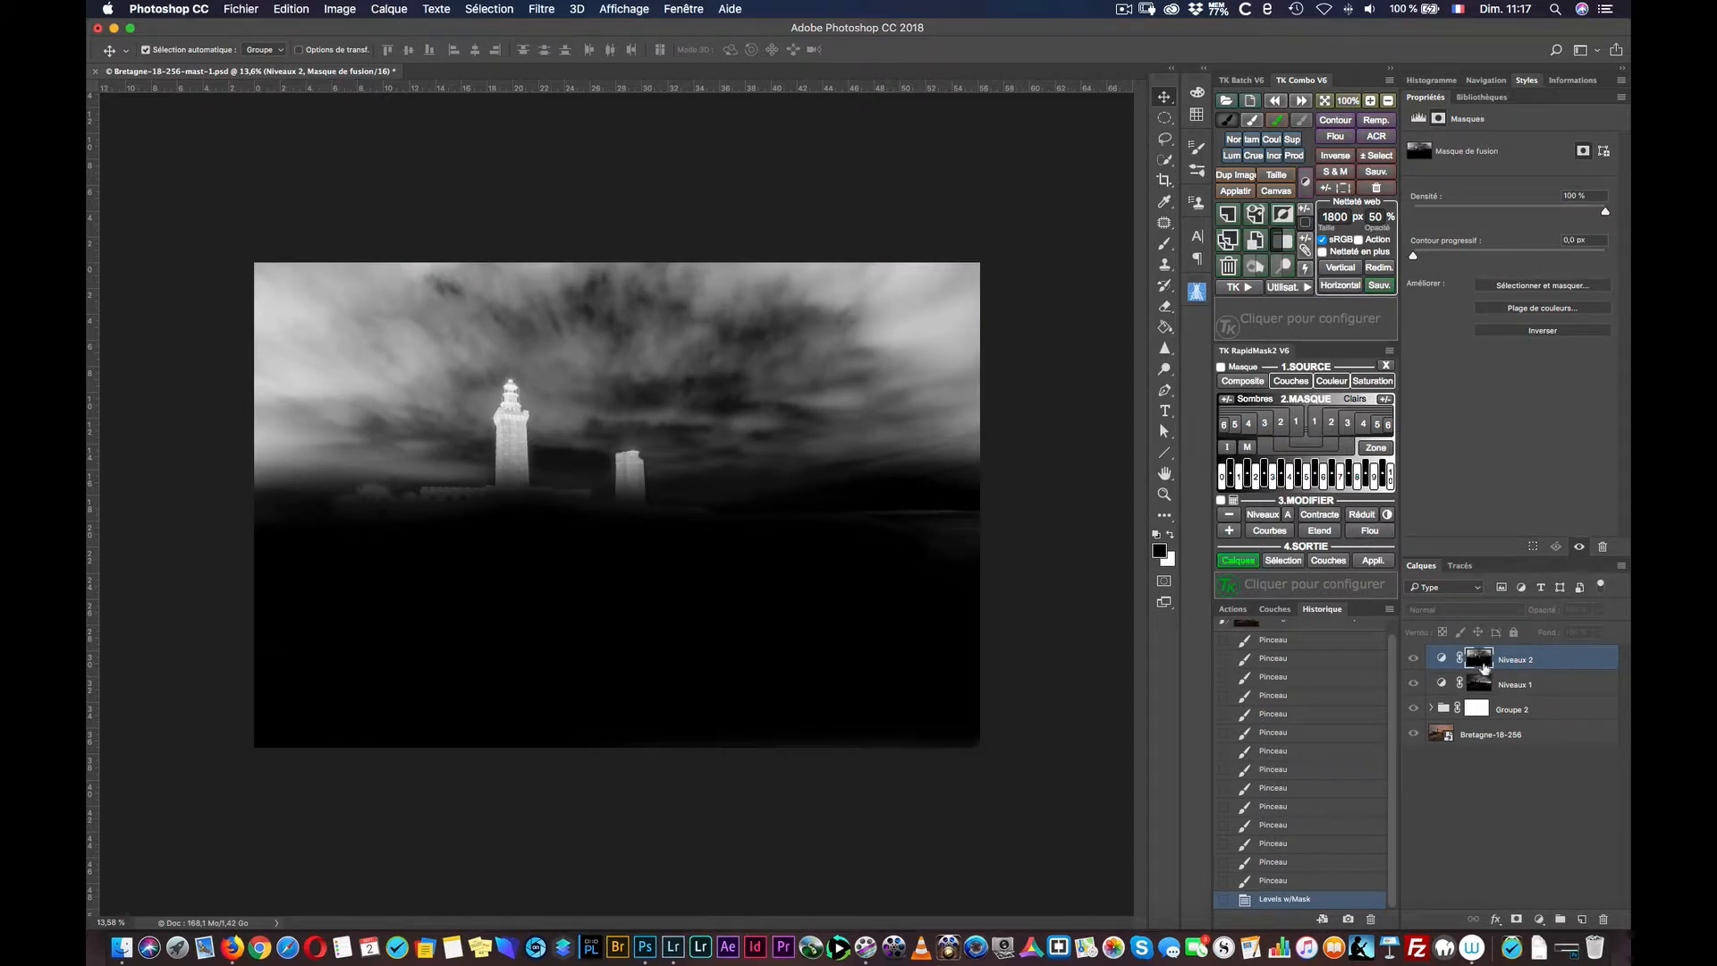
click(1441, 659)
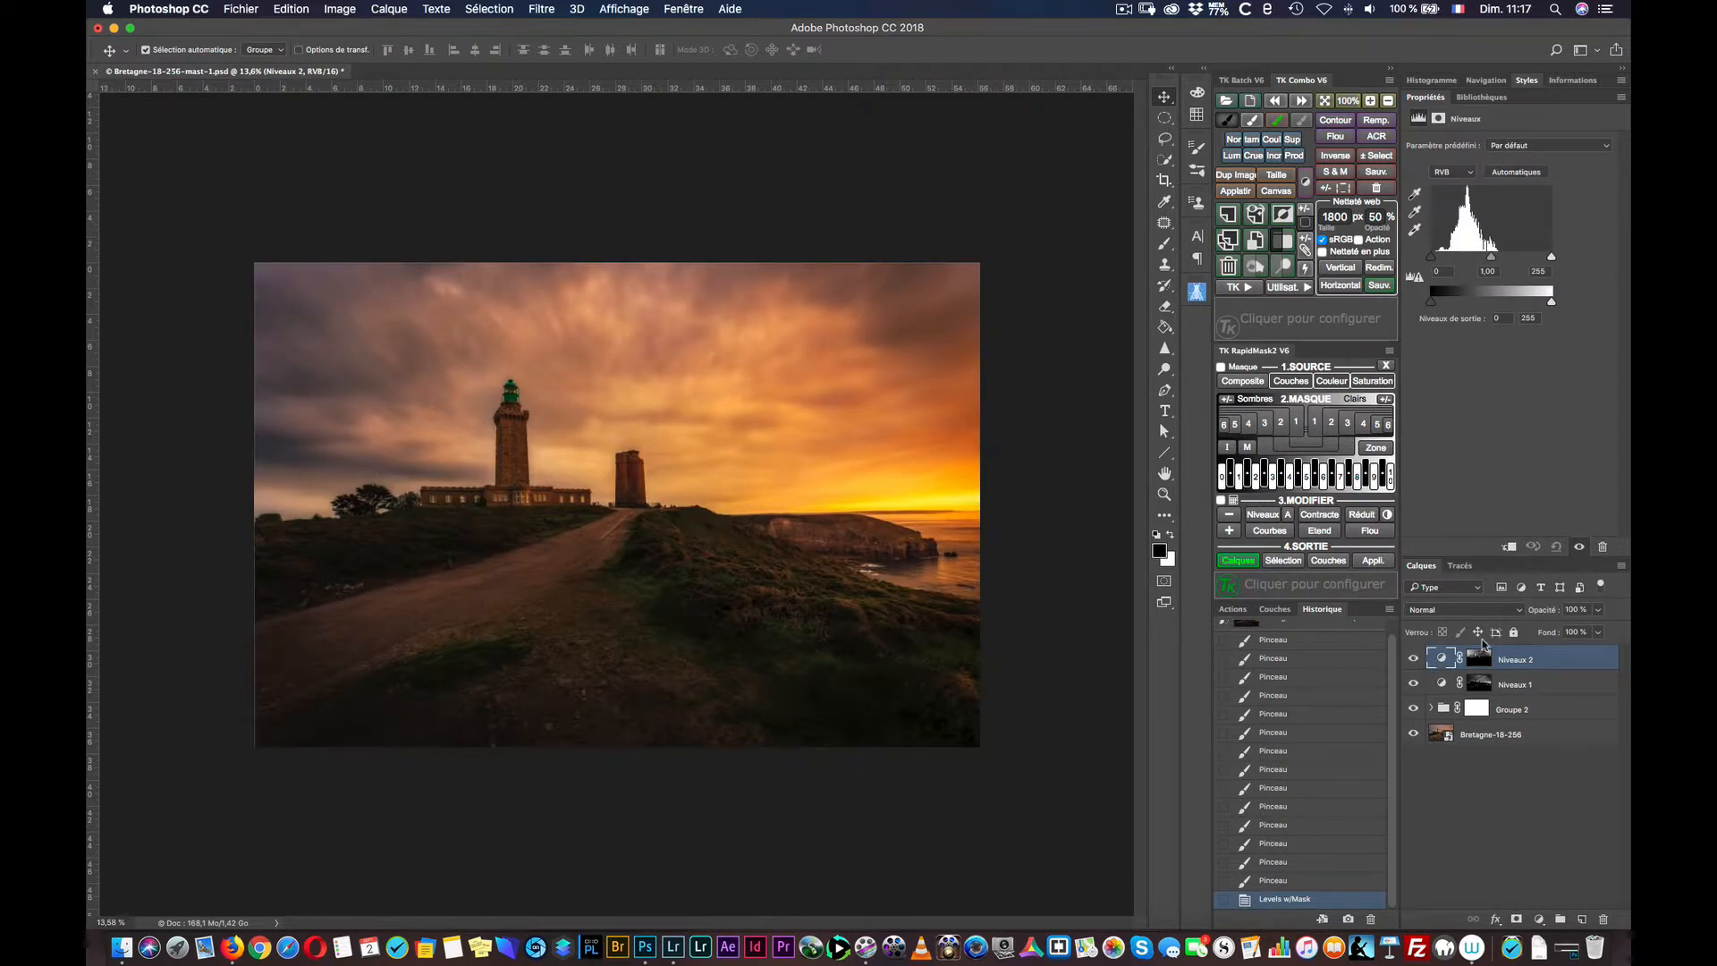
click(1480, 660)
alt+click(1480, 660)
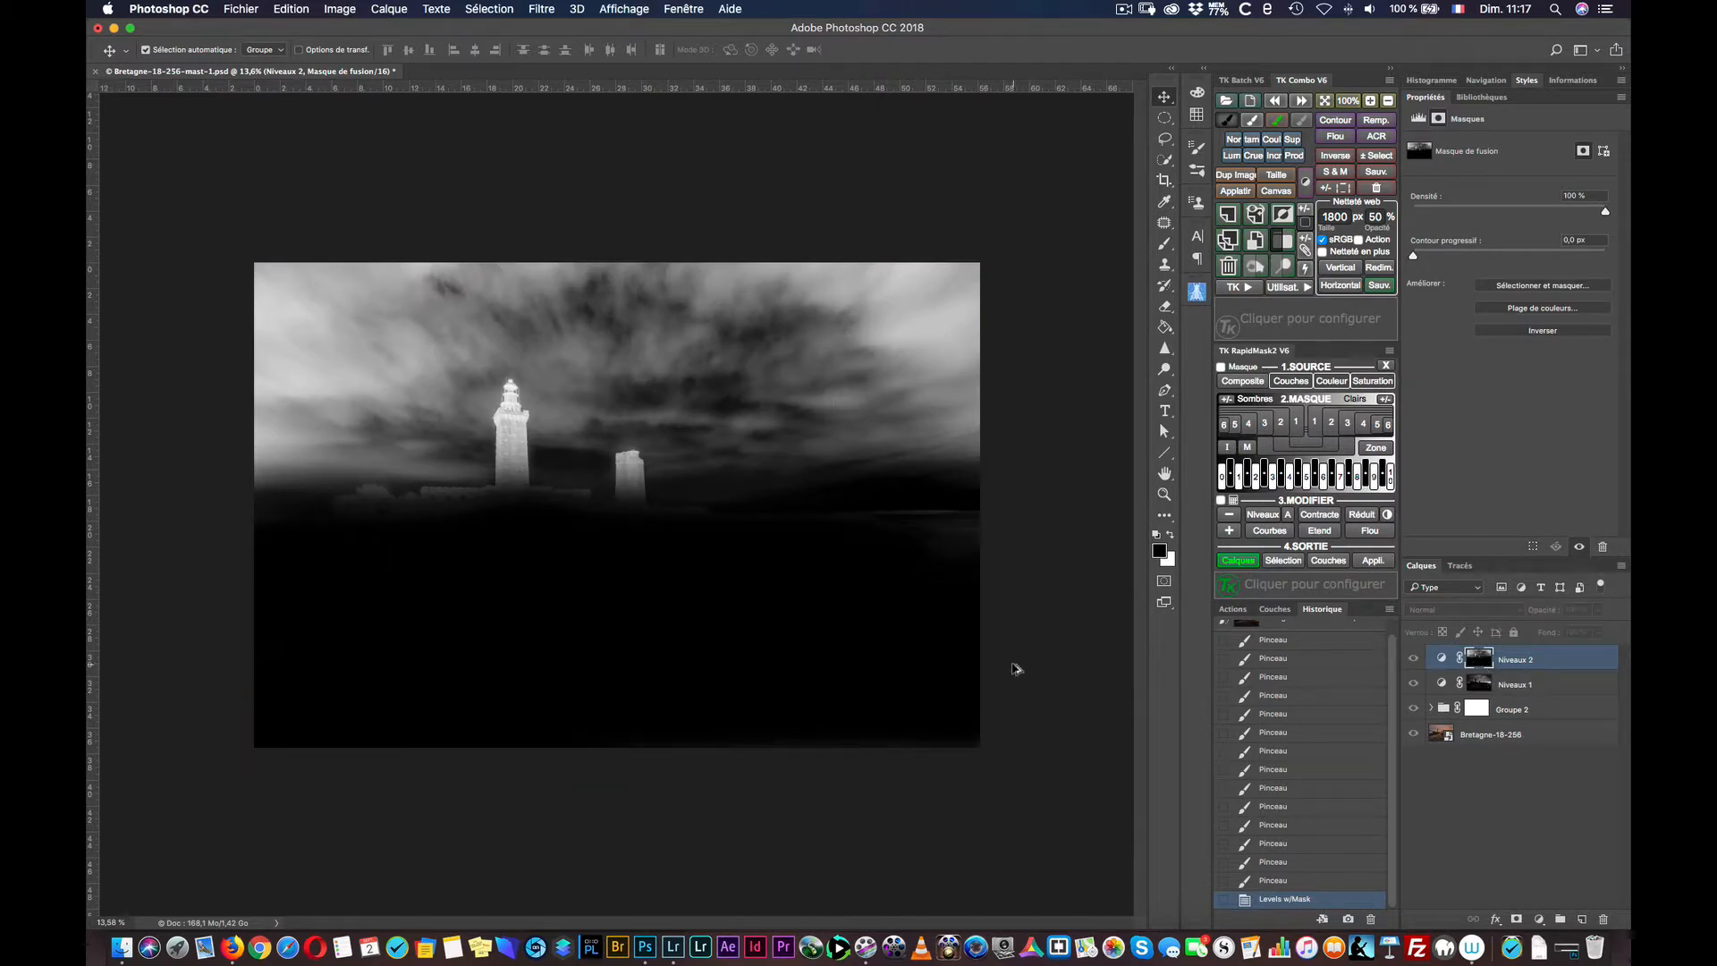
click(1481, 684)
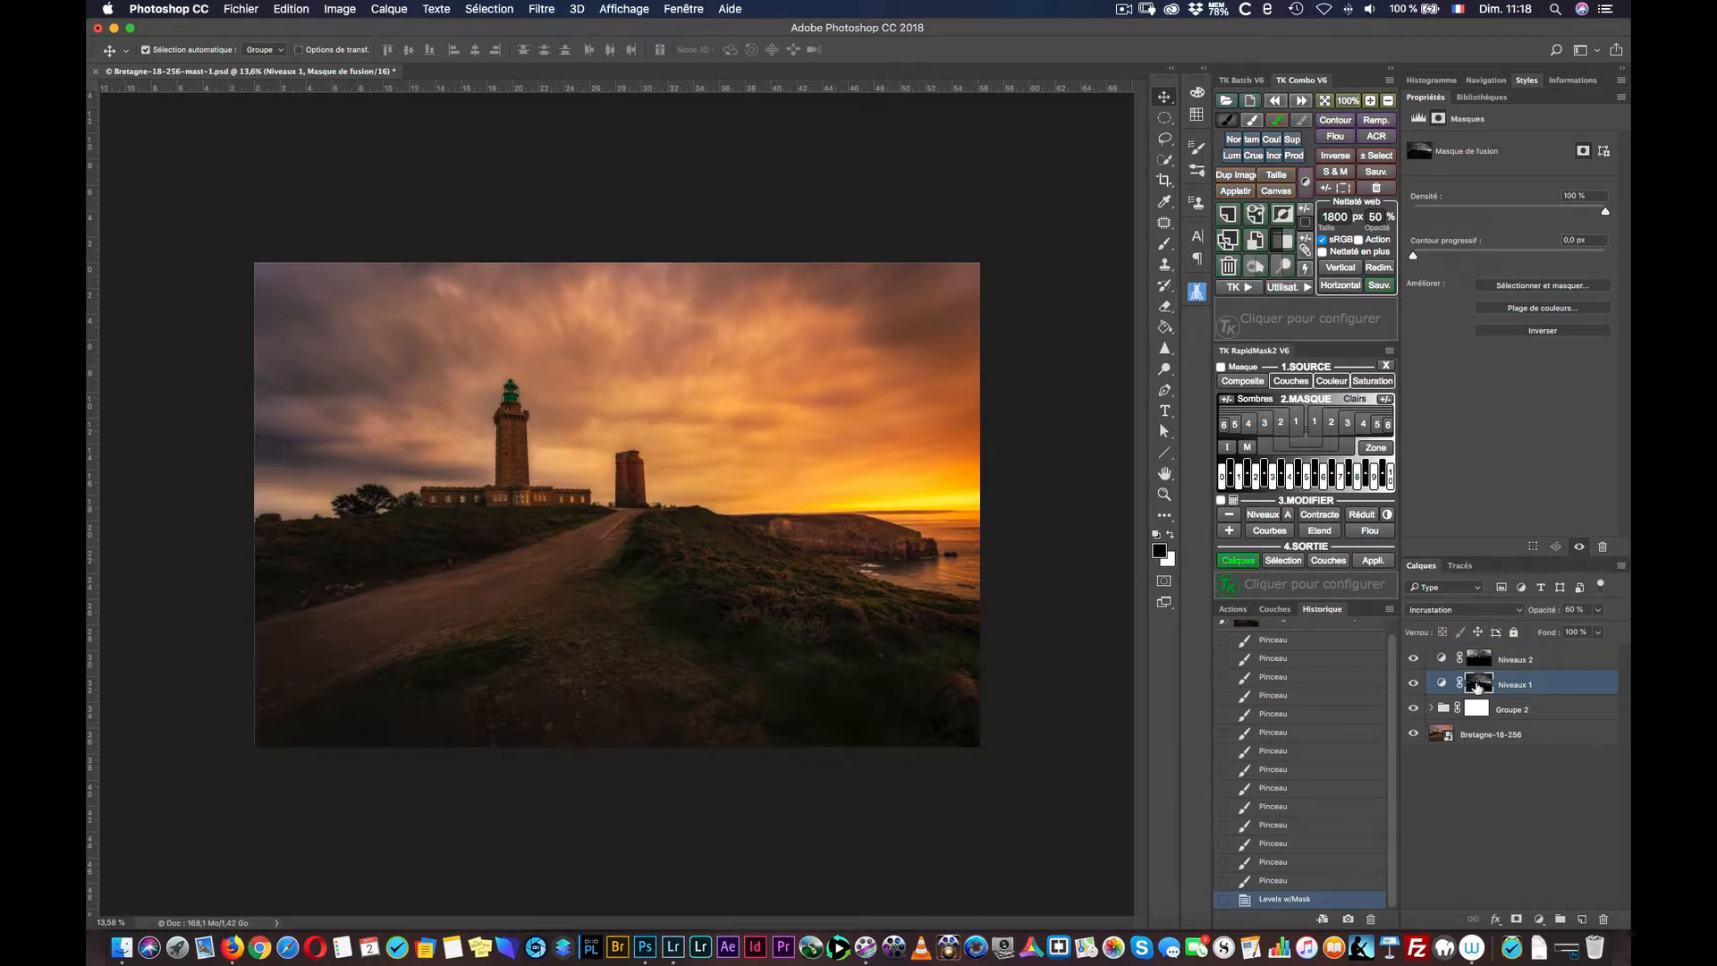
alt+click(1478, 684)
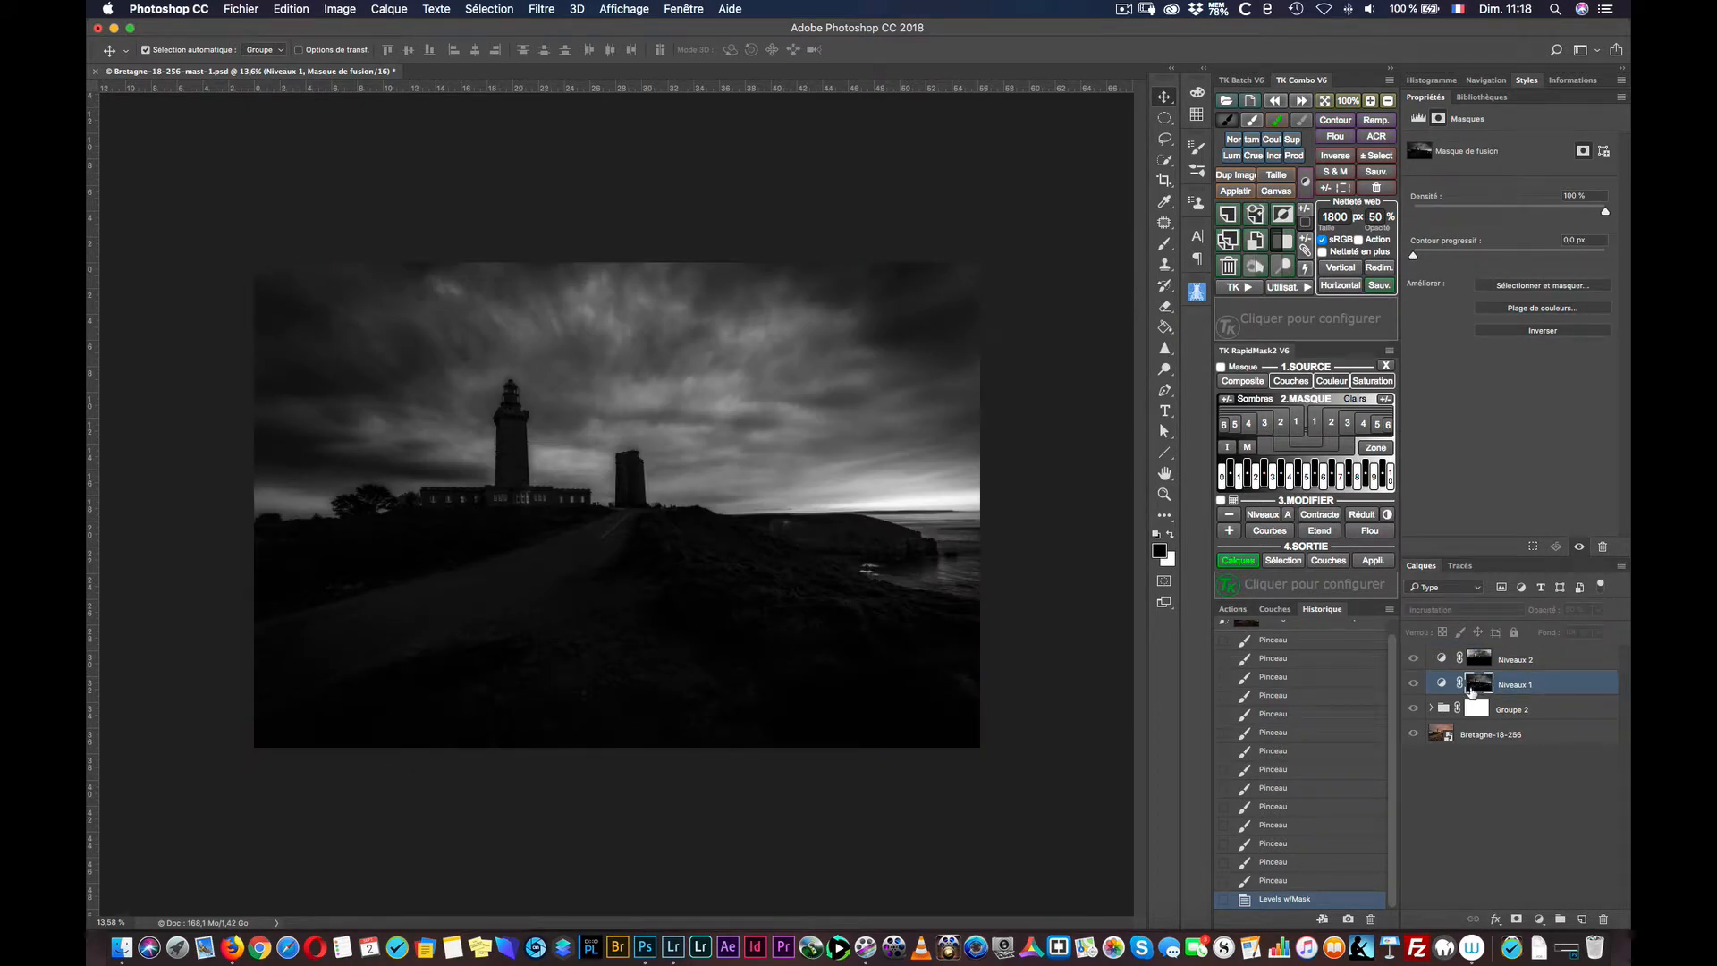
alt+click(1481, 662)
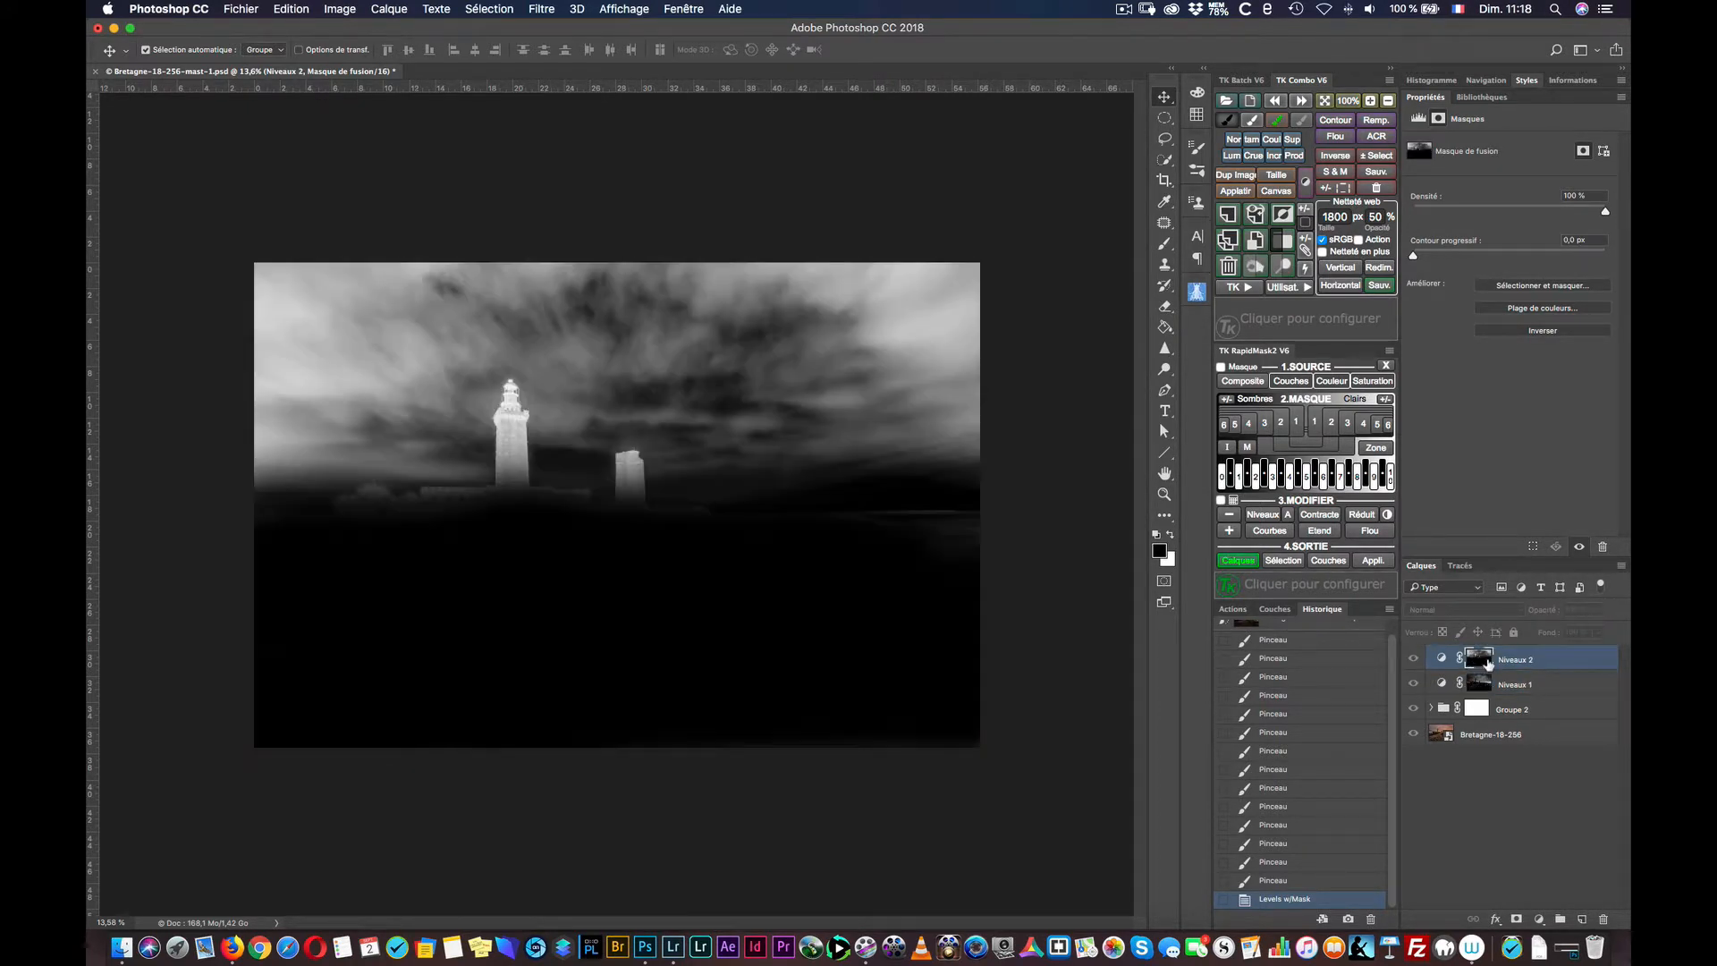
Step: Adjust the Niveaux 2 input levels to black 22, midtones 0,76 and white 247
click(1441, 658)
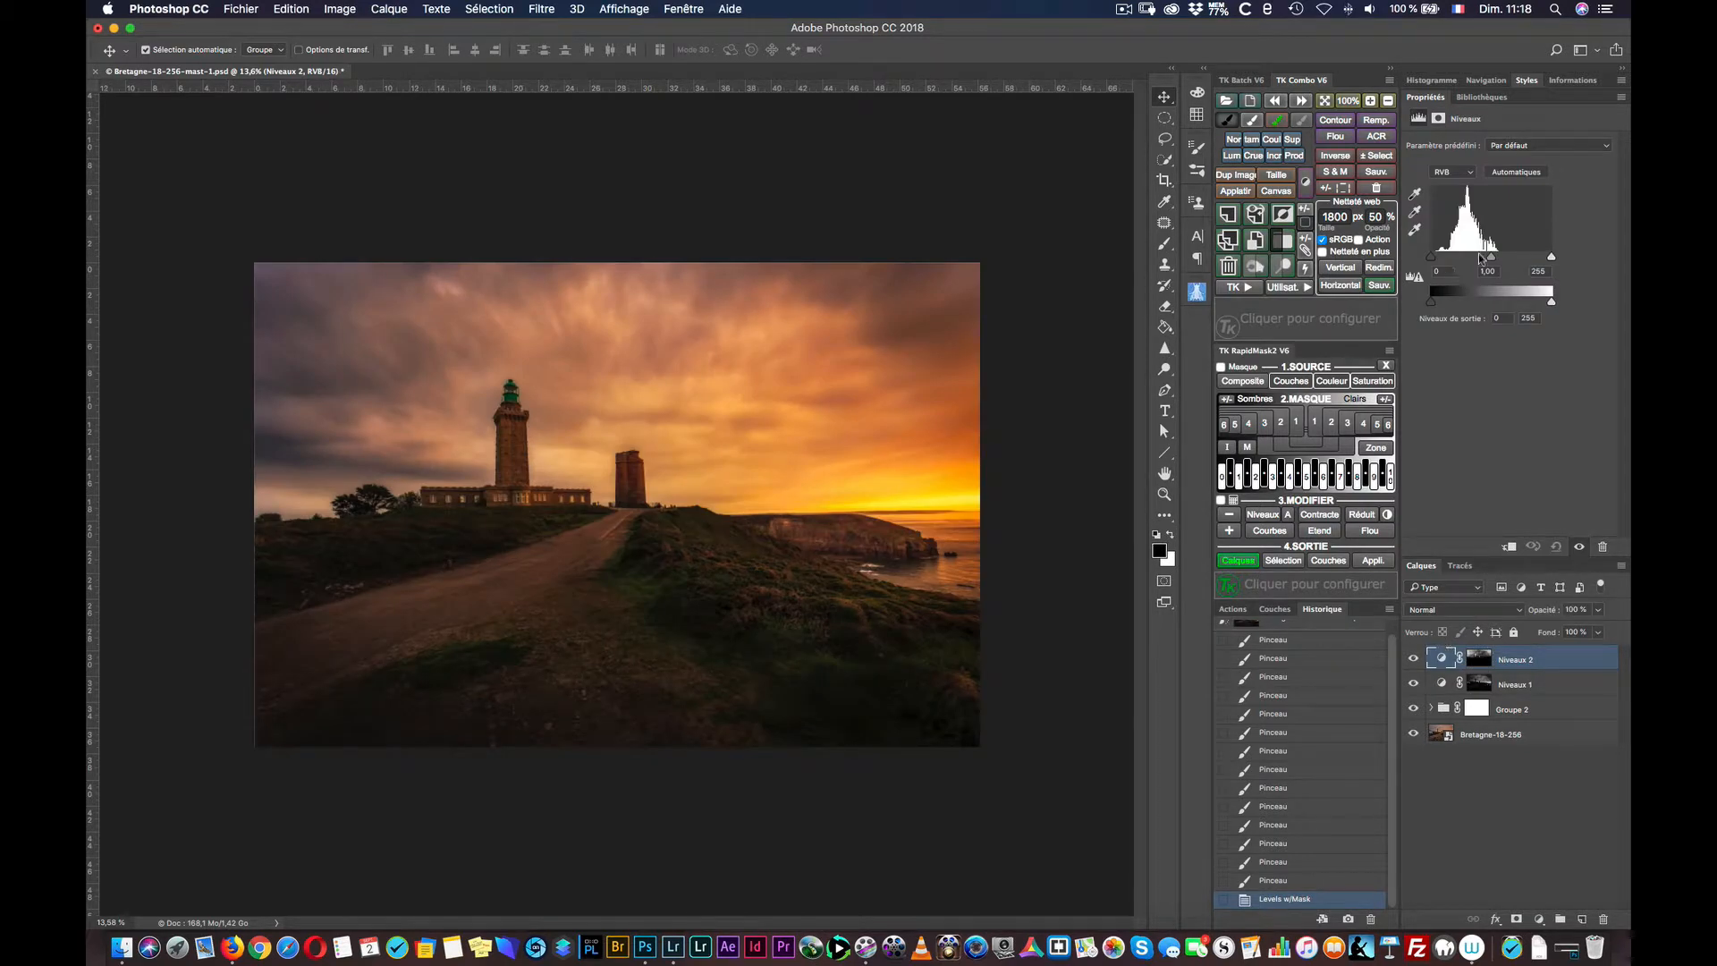
drag(1491, 258, 1506, 259)
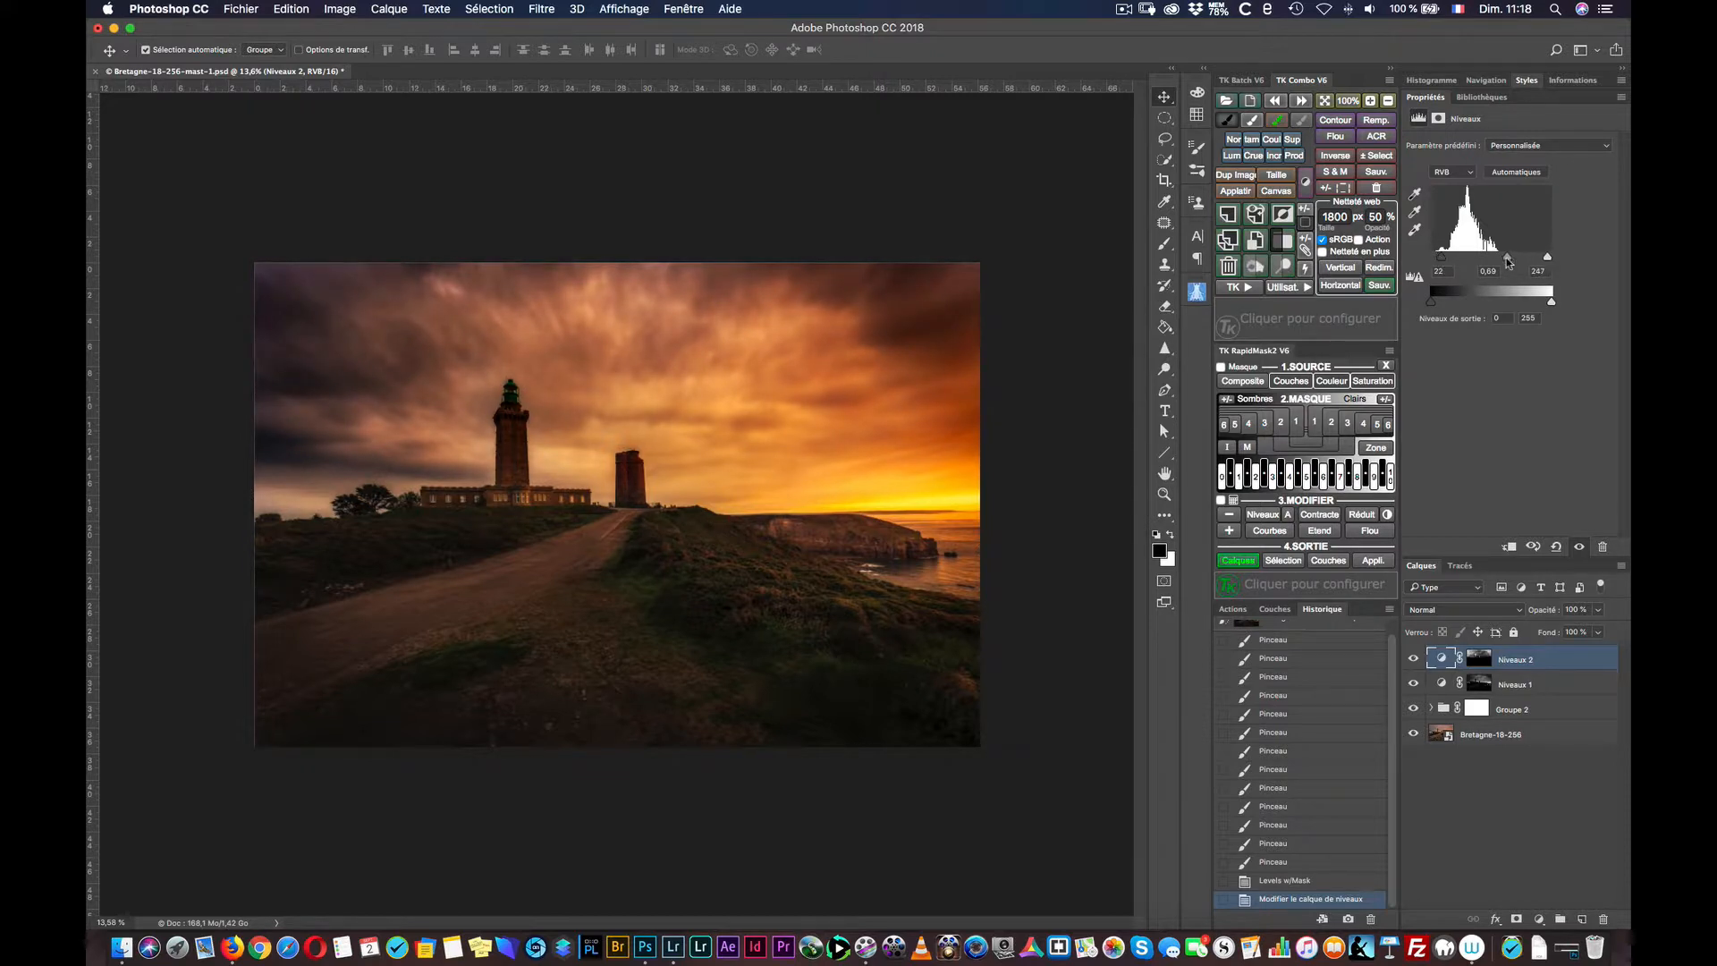
drag(1508, 260, 1505, 261)
Step: Compare the photo with and without the Niveaux 2 and Niveaux 1 adjustments by toggling their visibility
click(1414, 660)
click(1414, 660)
click(1414, 684)
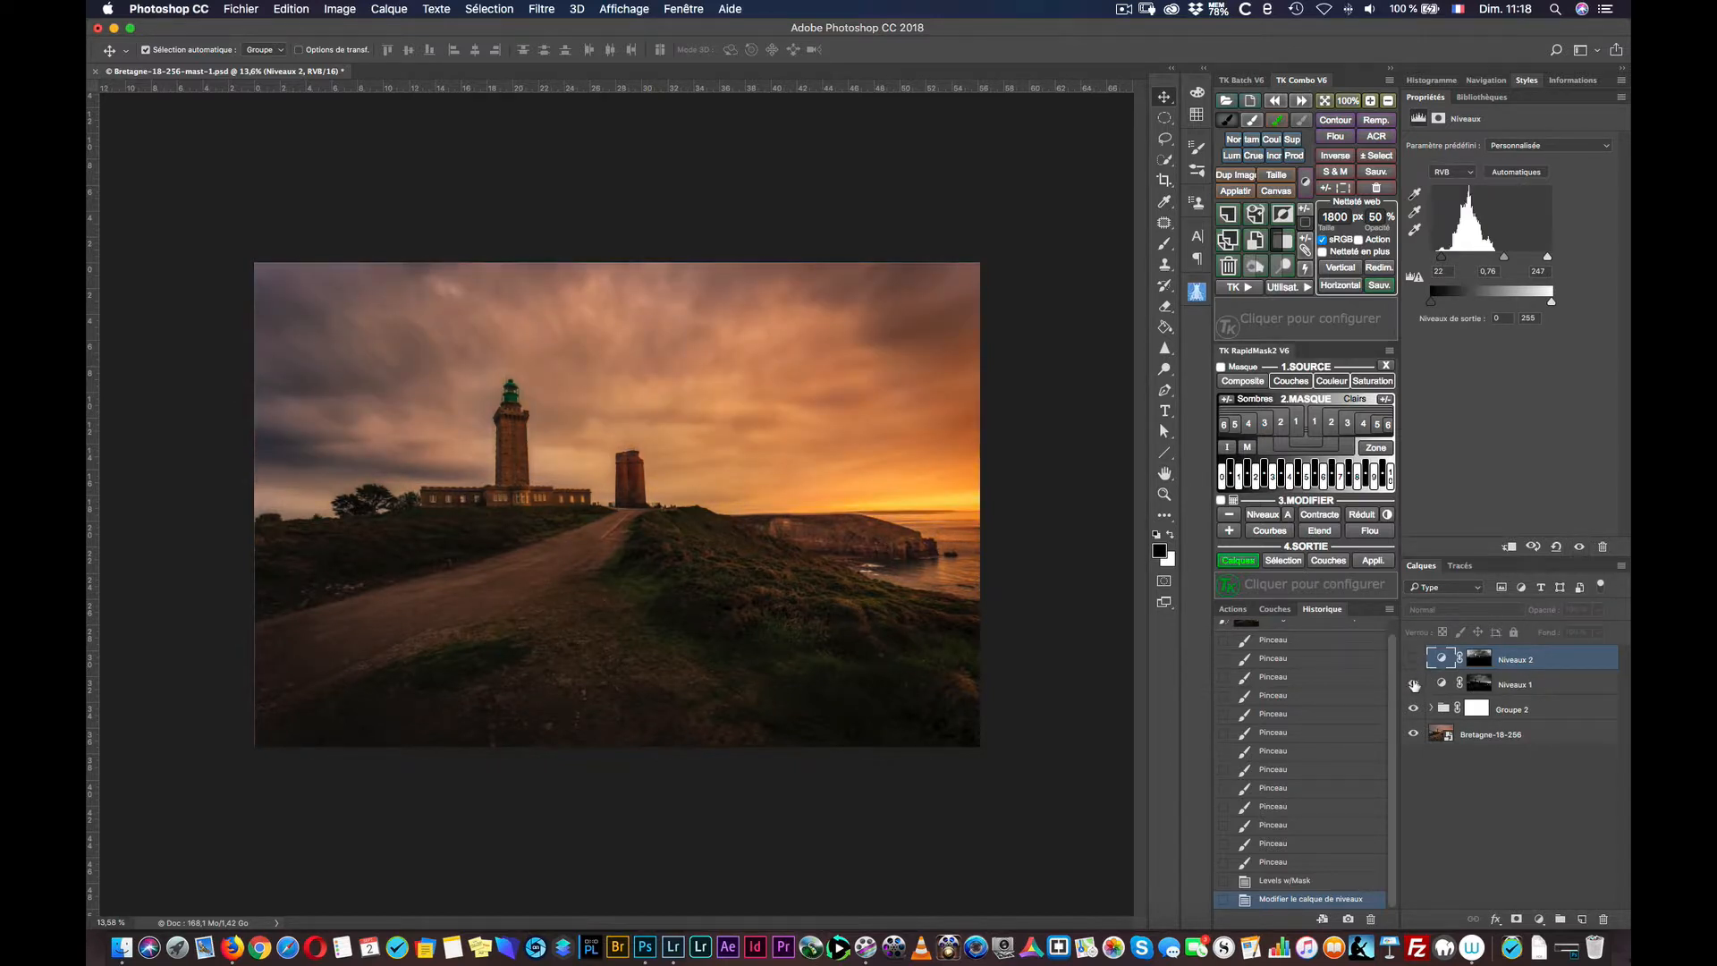
click(1414, 684)
click(1414, 684)
click(1414, 660)
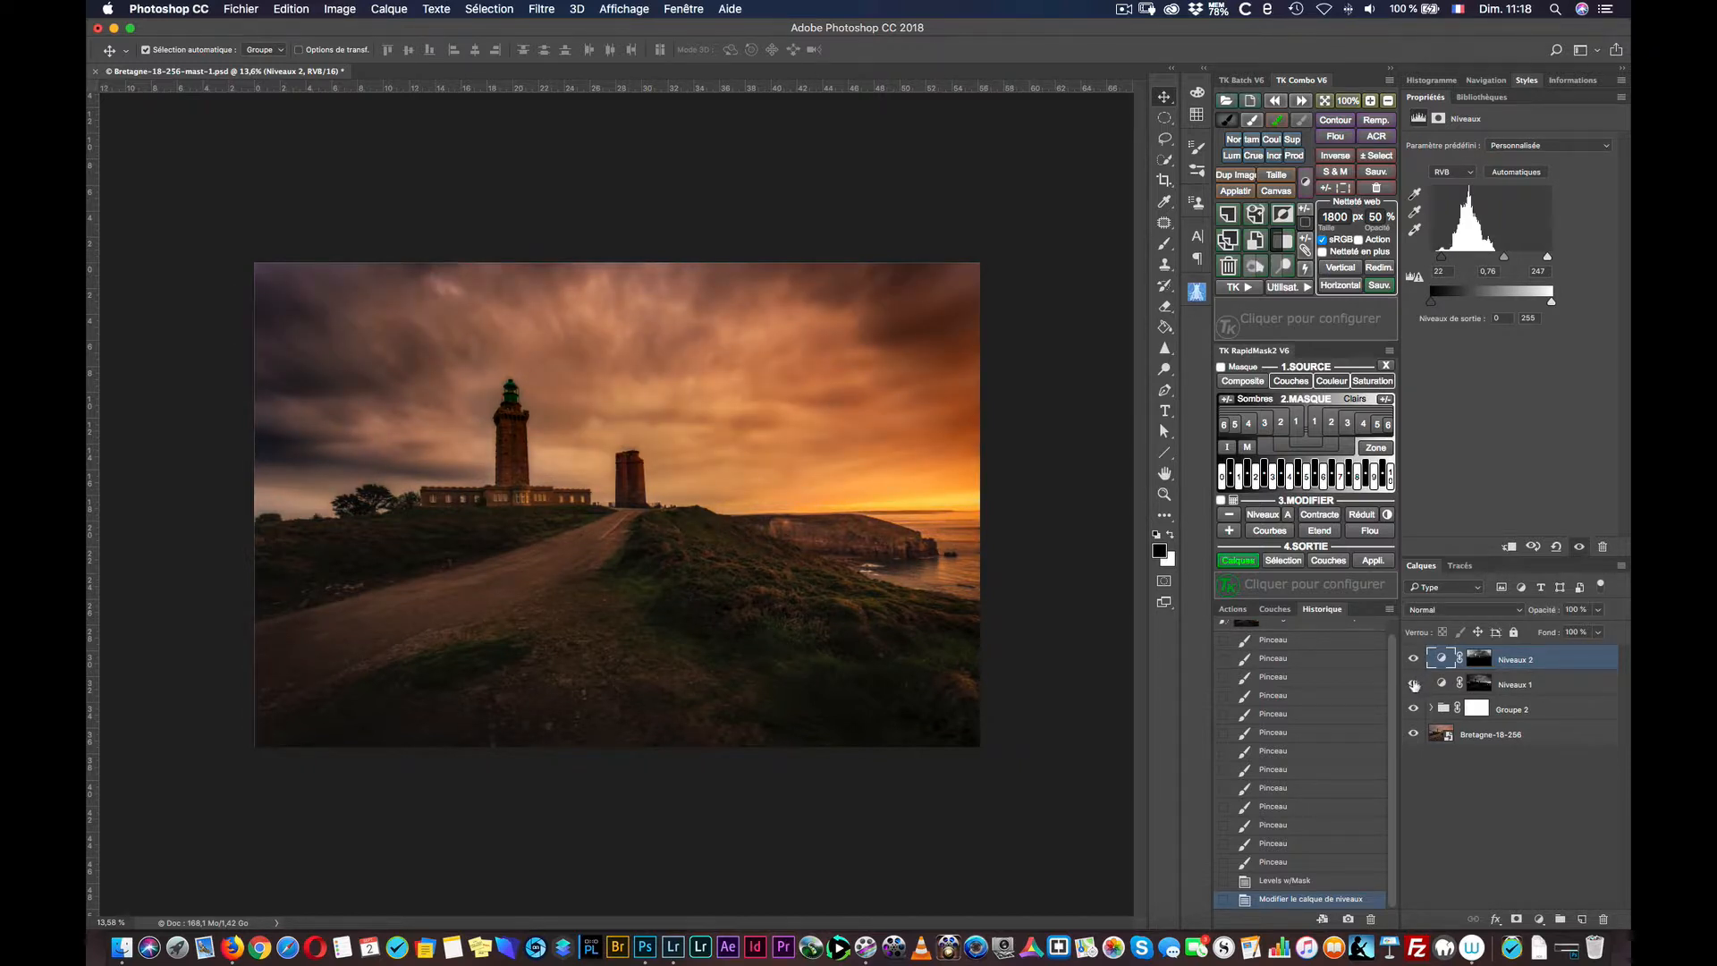
click(1414, 684)
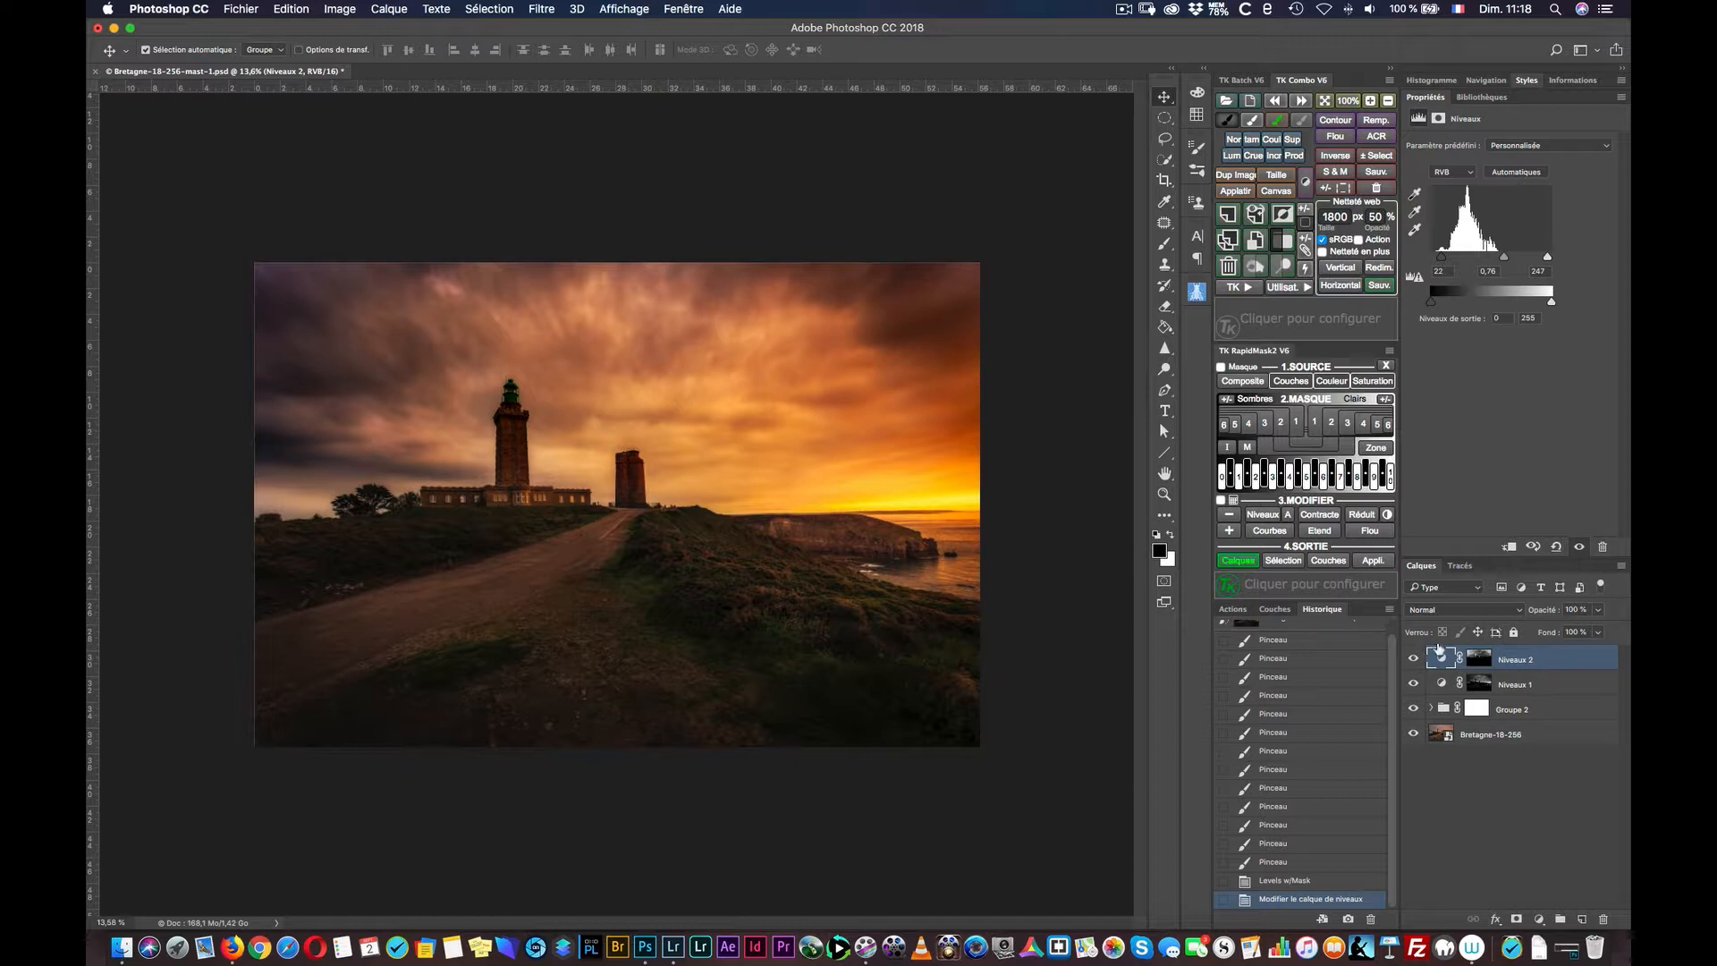
Step: Set the Niveaux 2 layer's opacity to 70 % and its blend mode to Lumière tamisée
drag(1547, 614, 1546, 611)
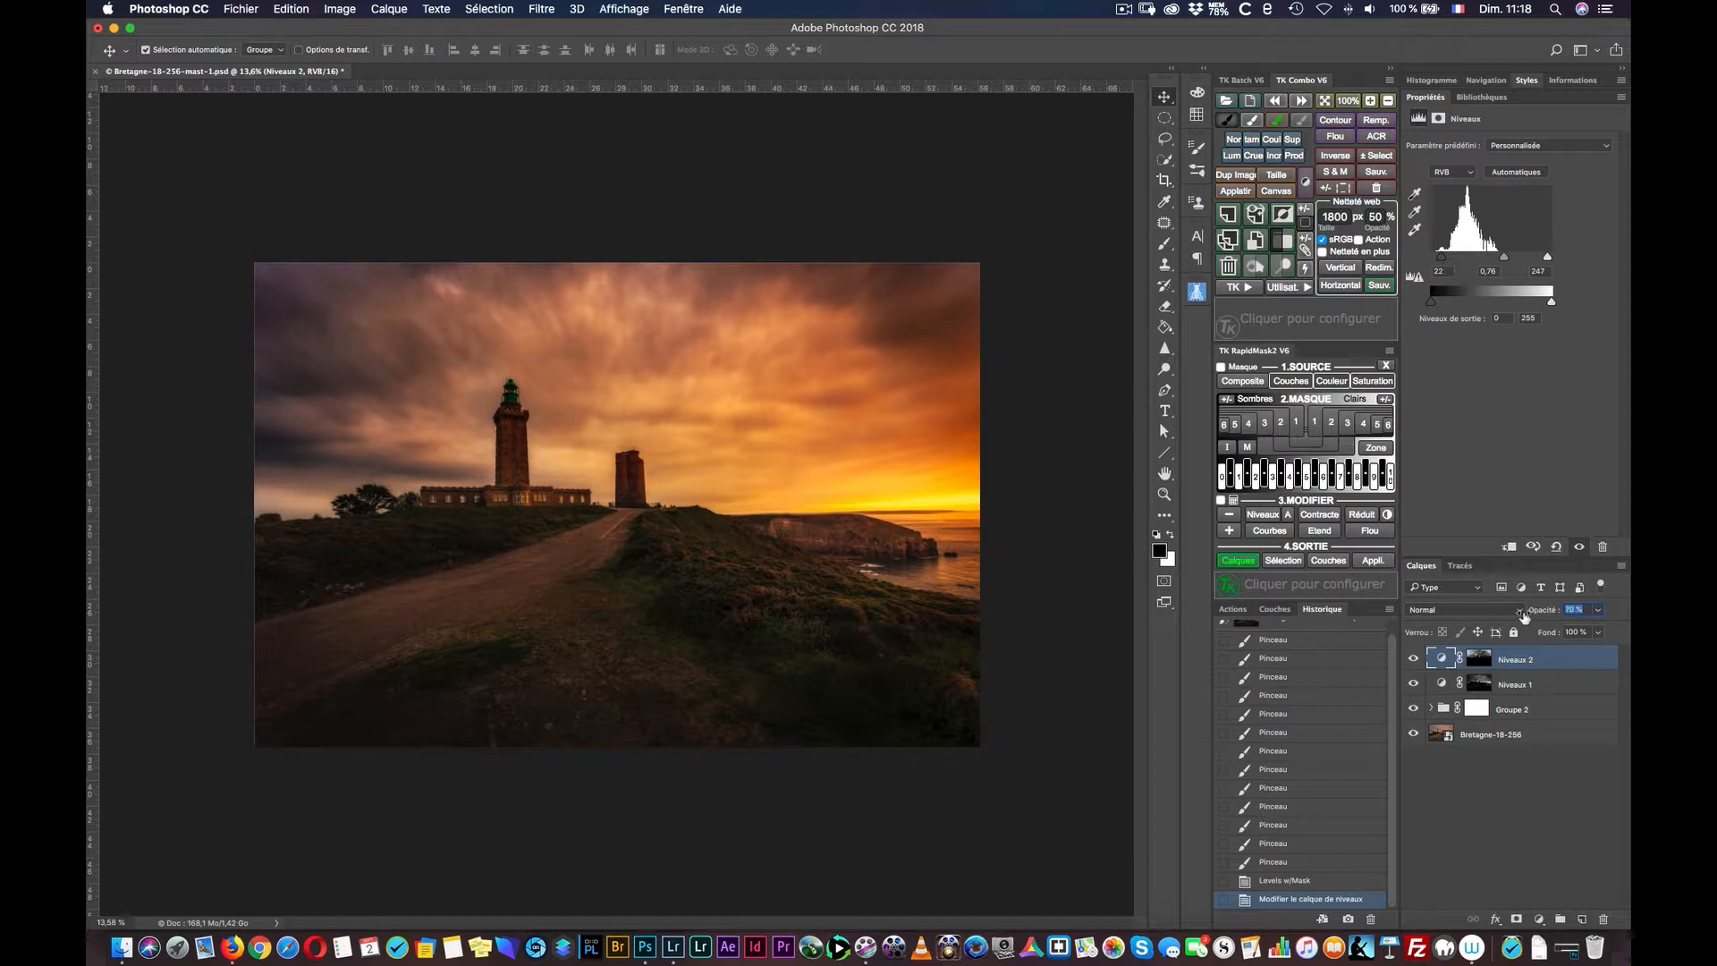
drag(1523, 615, 1523, 615)
click(1413, 659)
click(1413, 659)
click(1442, 611)
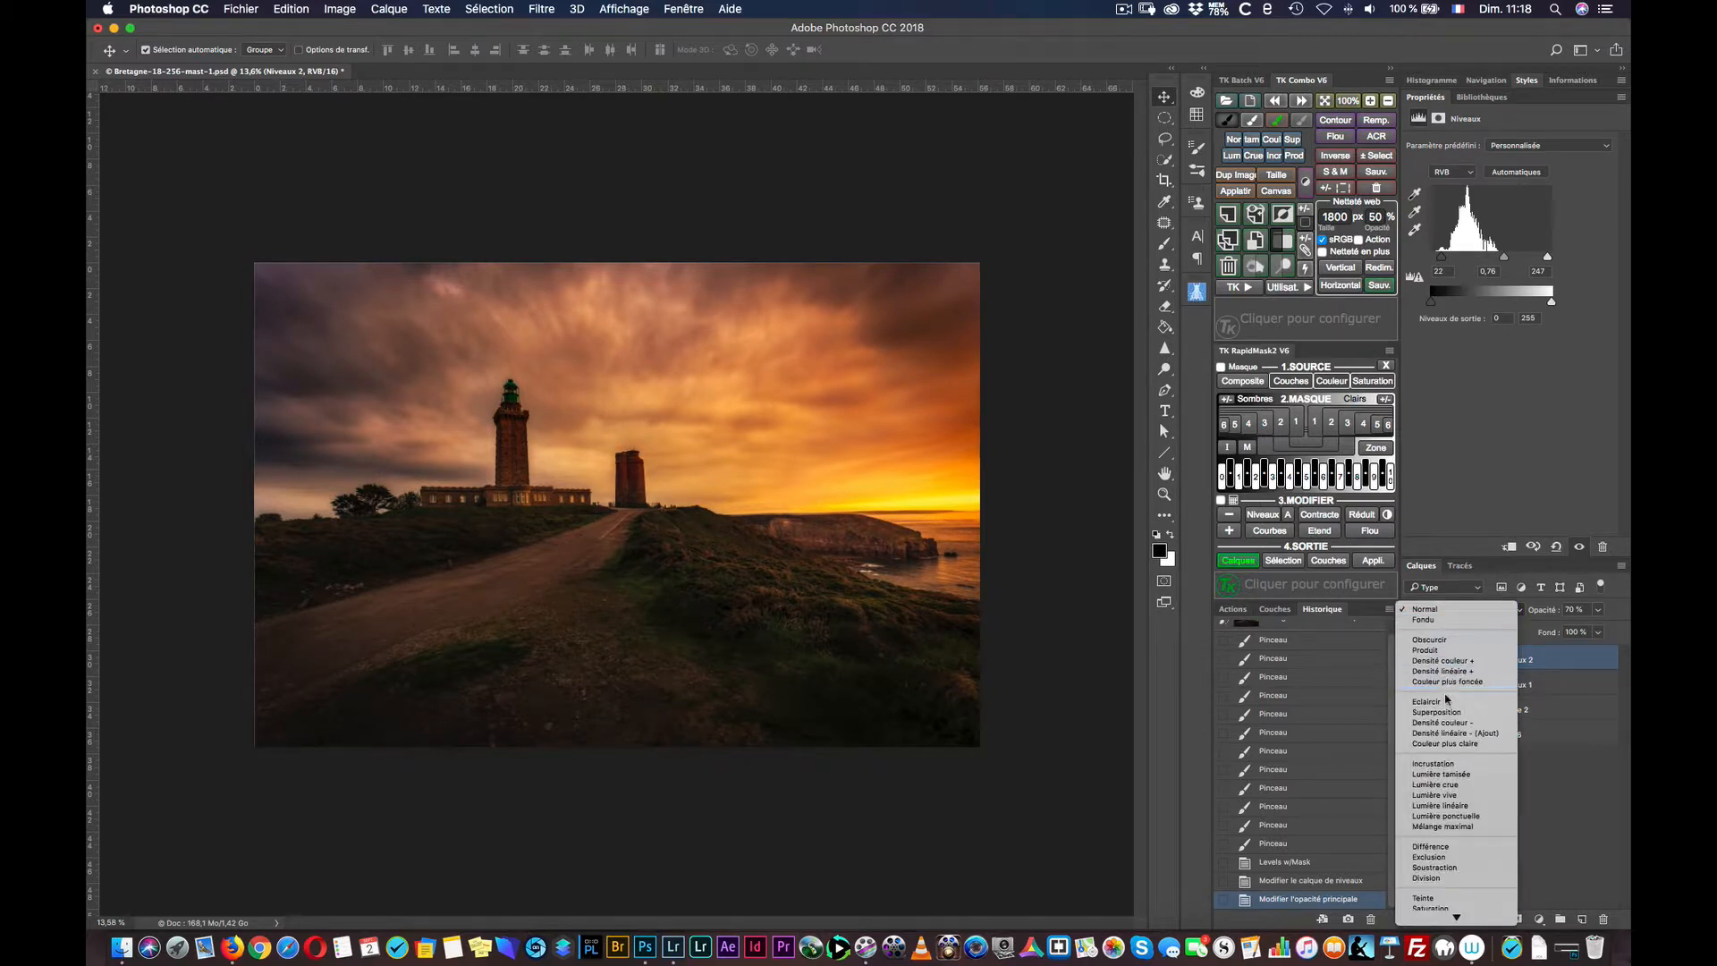
click(1579, 819)
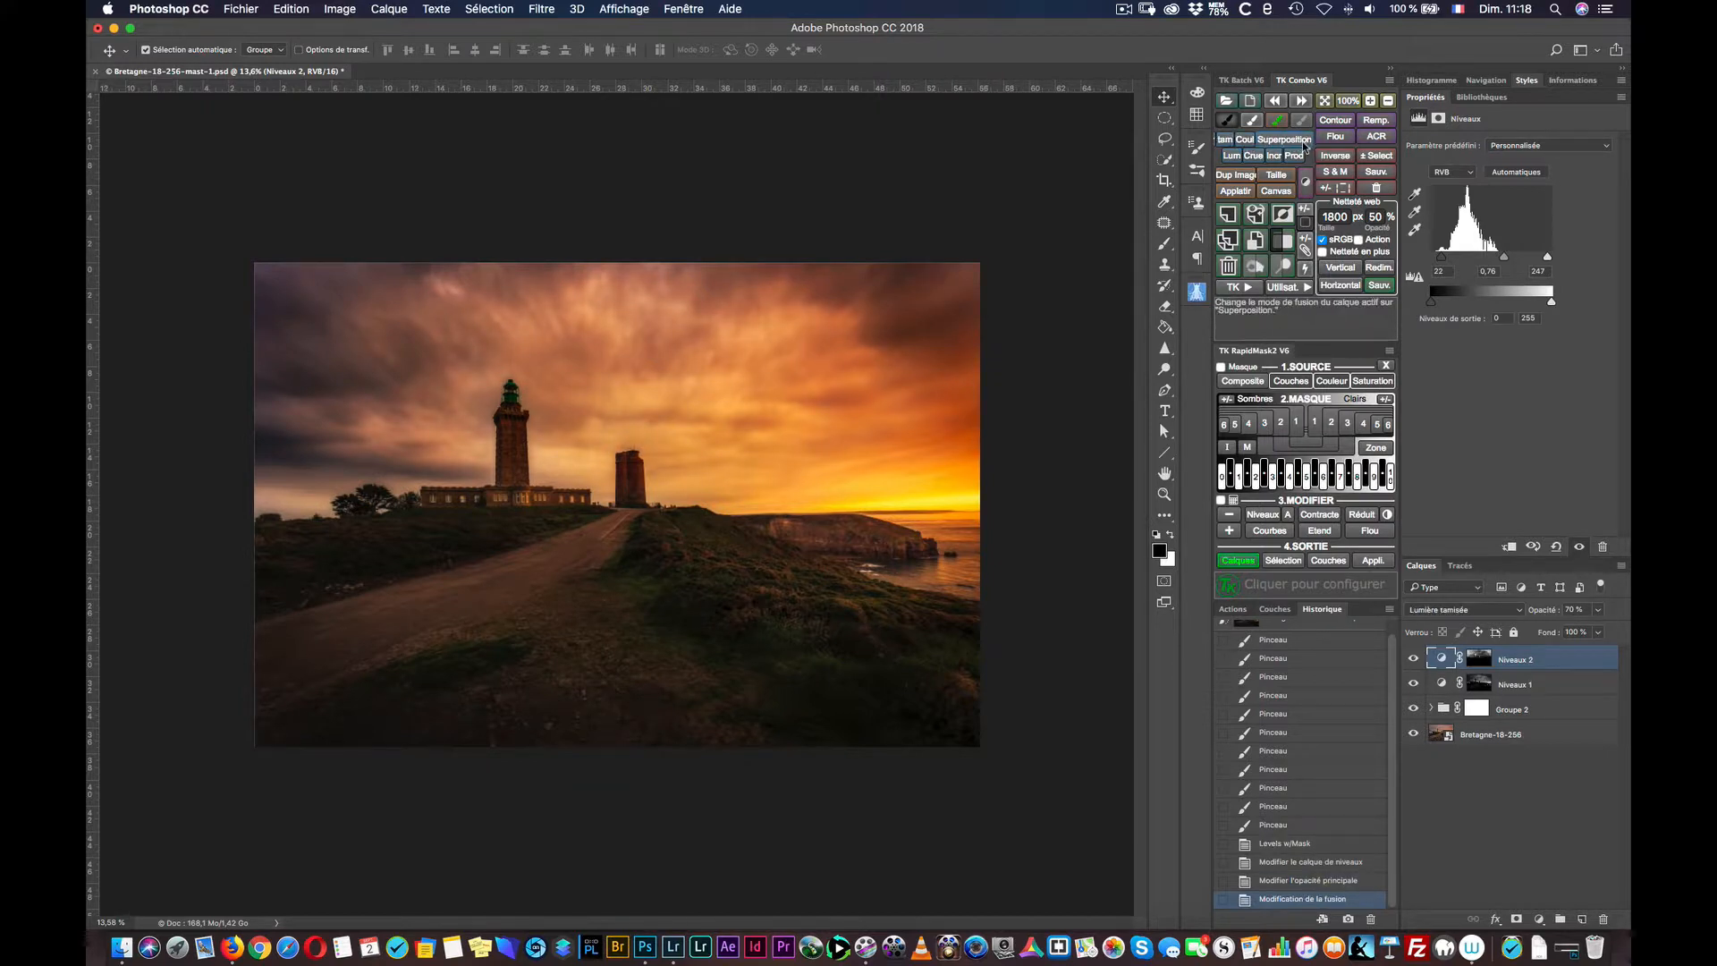
click(1264, 141)
Step: Try the Superposition, Incrustation, Produit, Lumière crue and Luminosité blend modes on Niveaux 2, and return to Lumière tamisée
click(1297, 141)
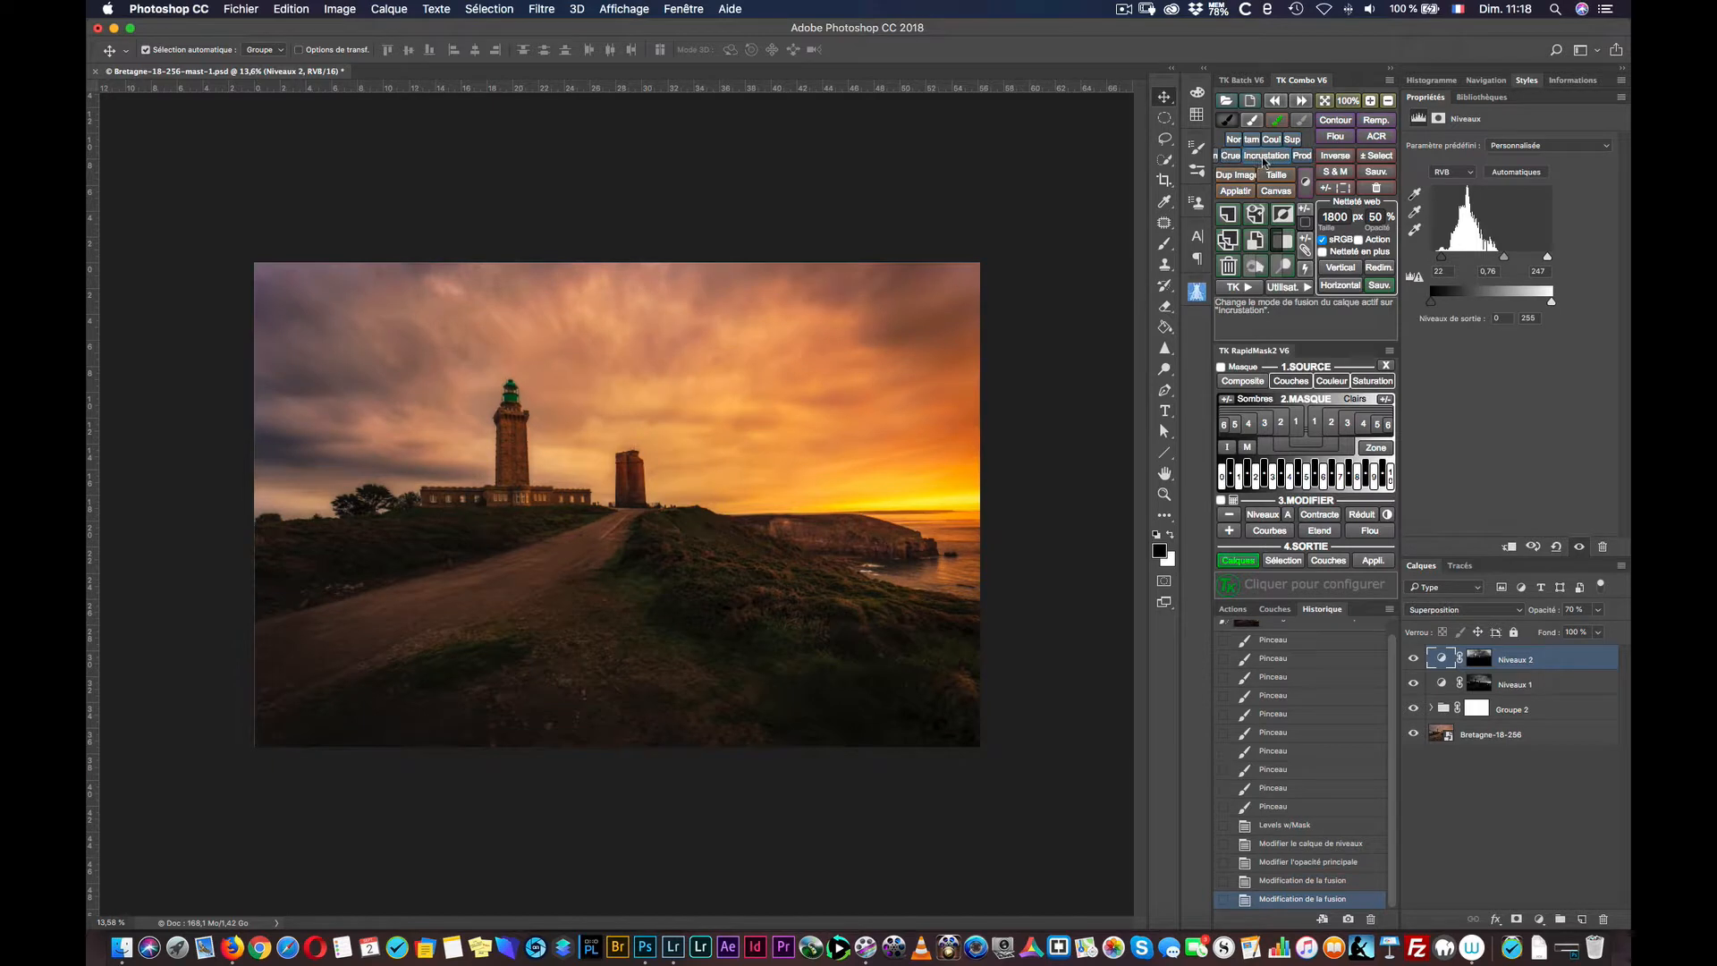
click(1265, 157)
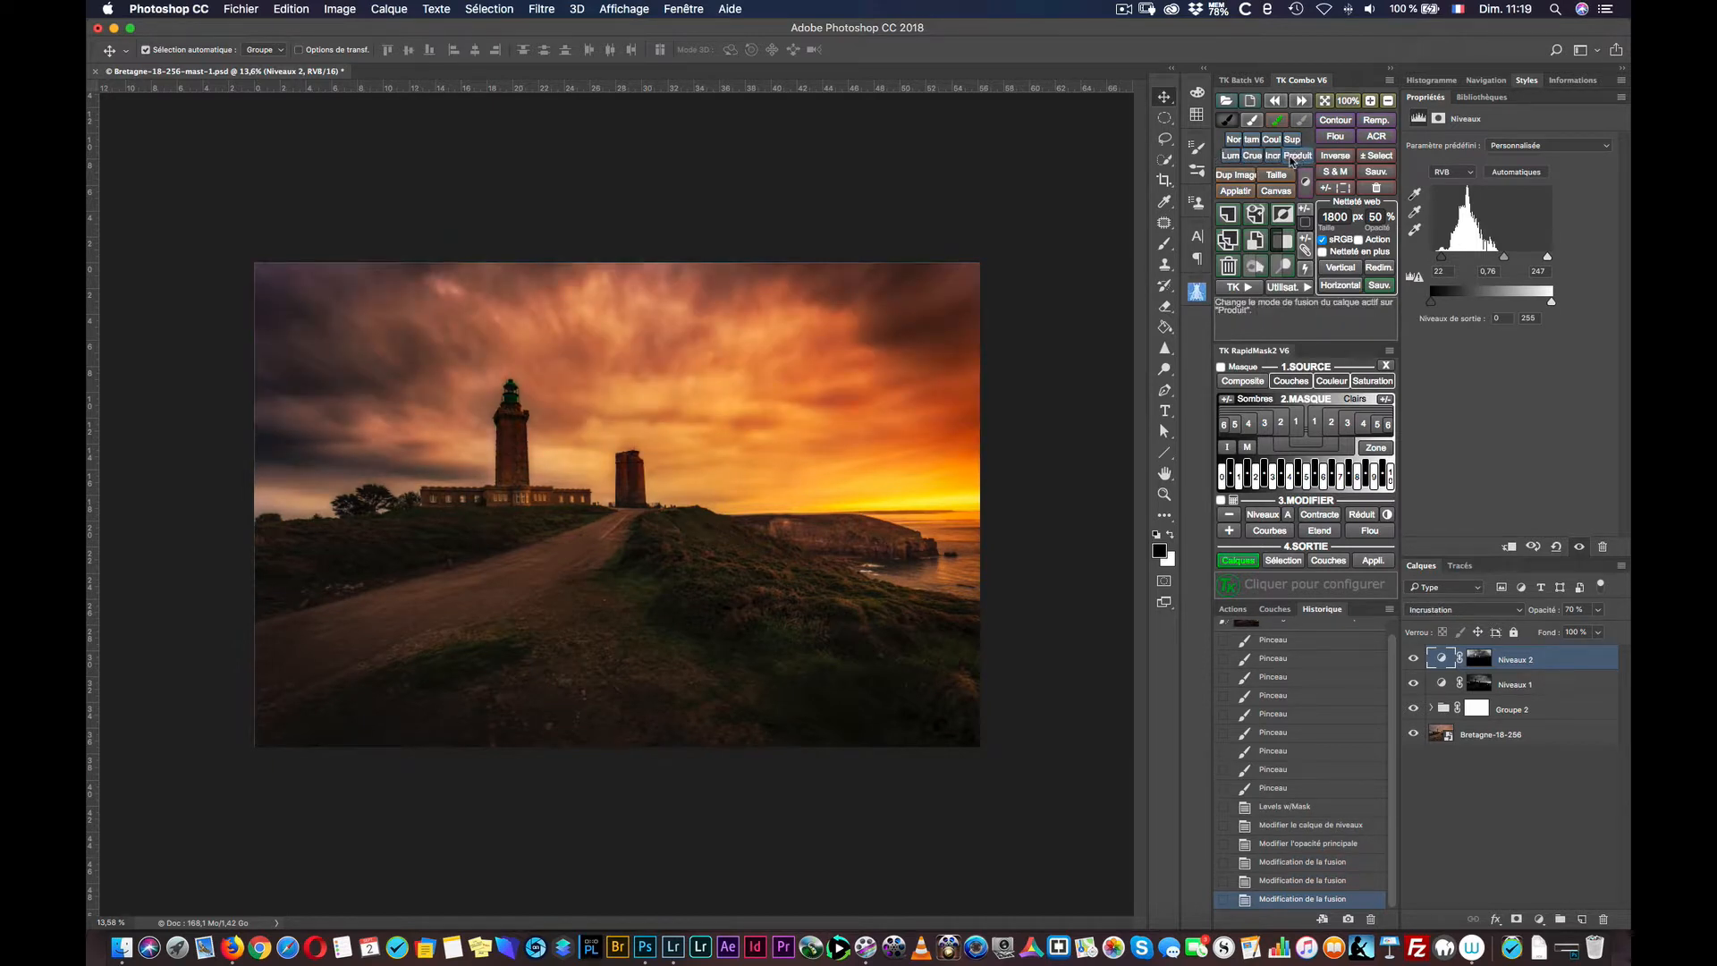
click(1298, 156)
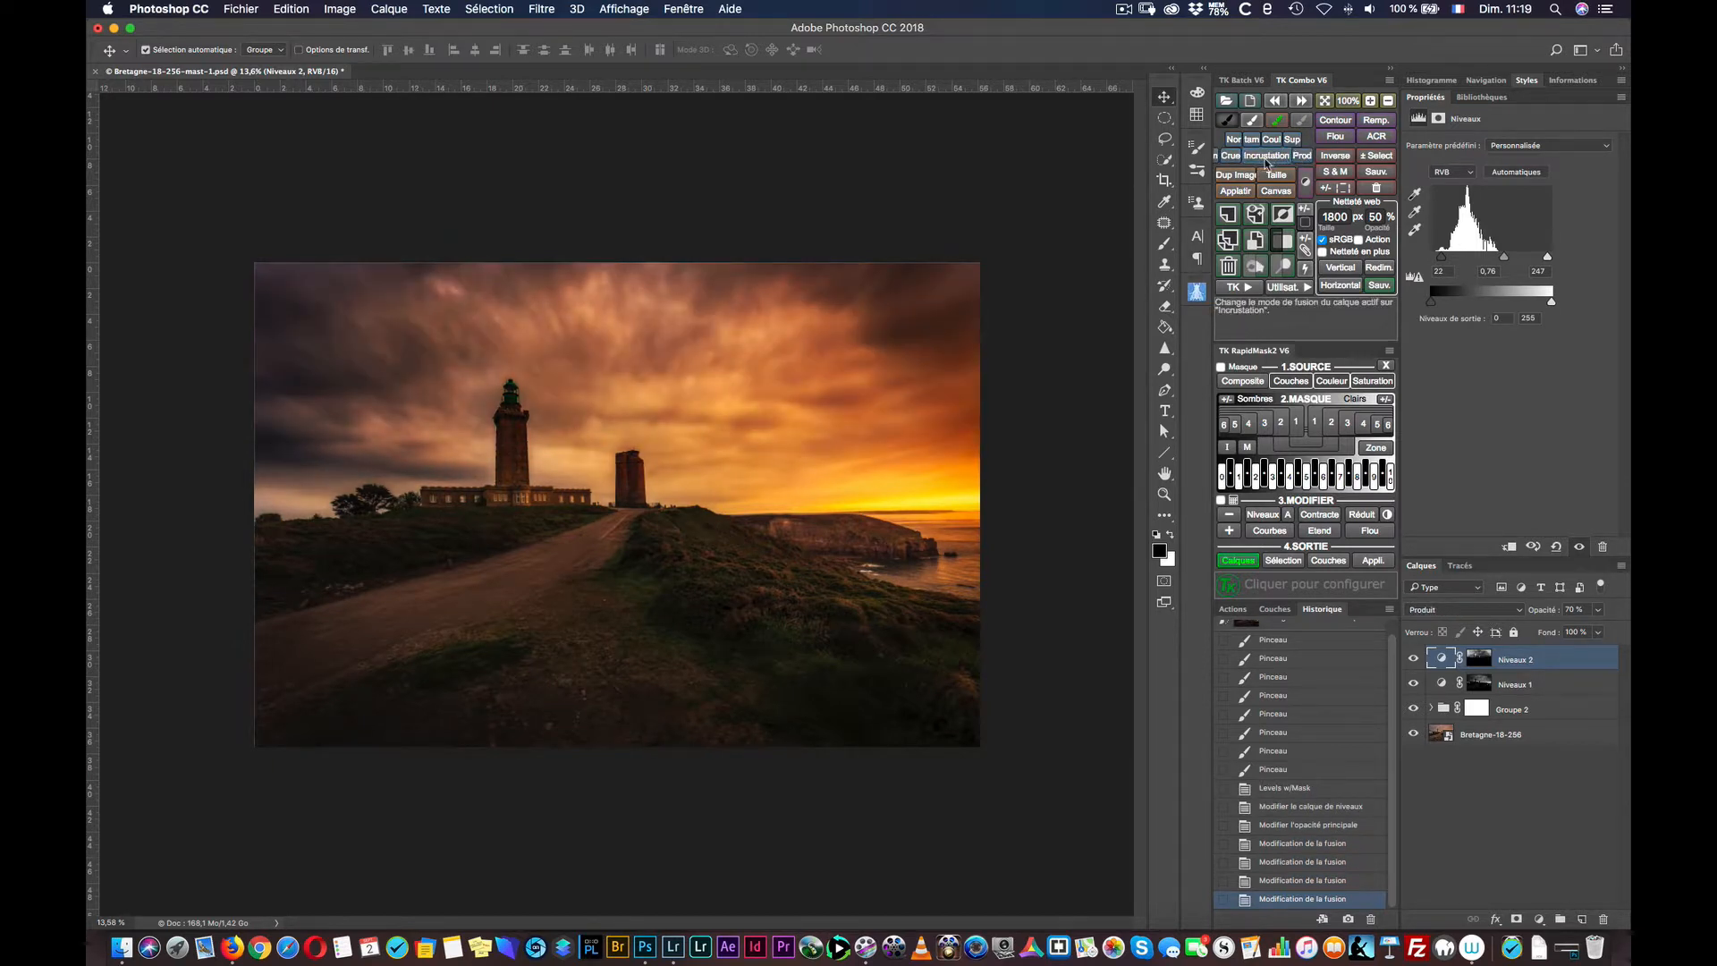
click(1270, 159)
click(1239, 158)
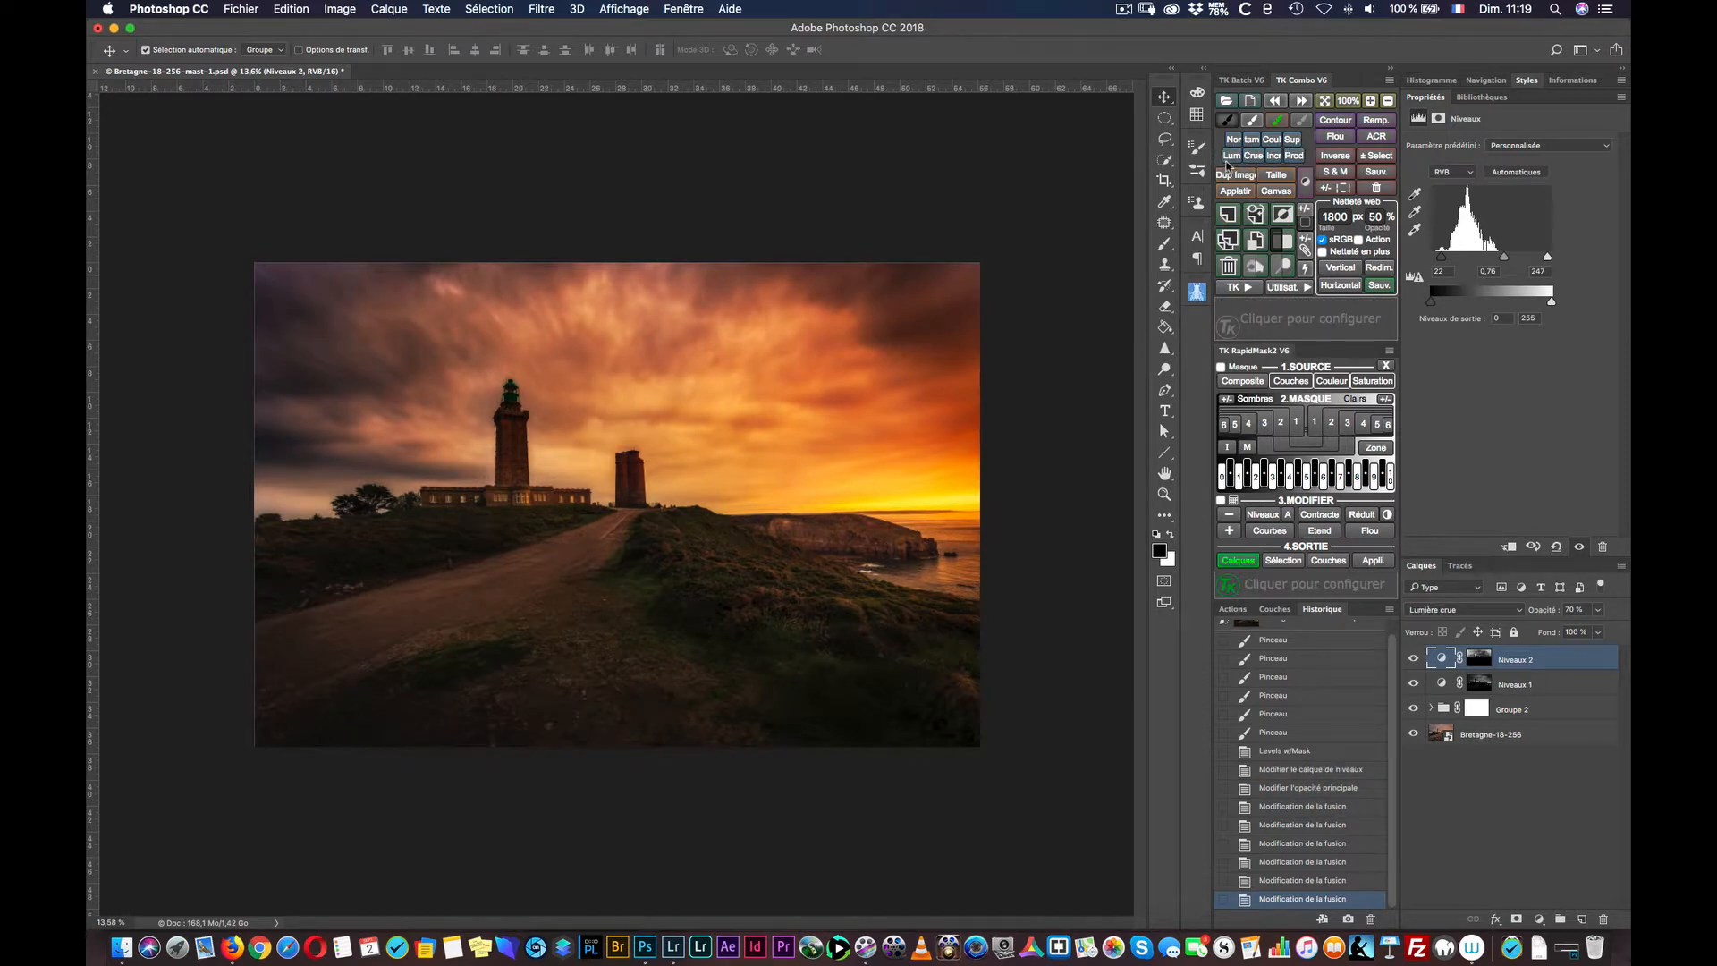
click(1230, 161)
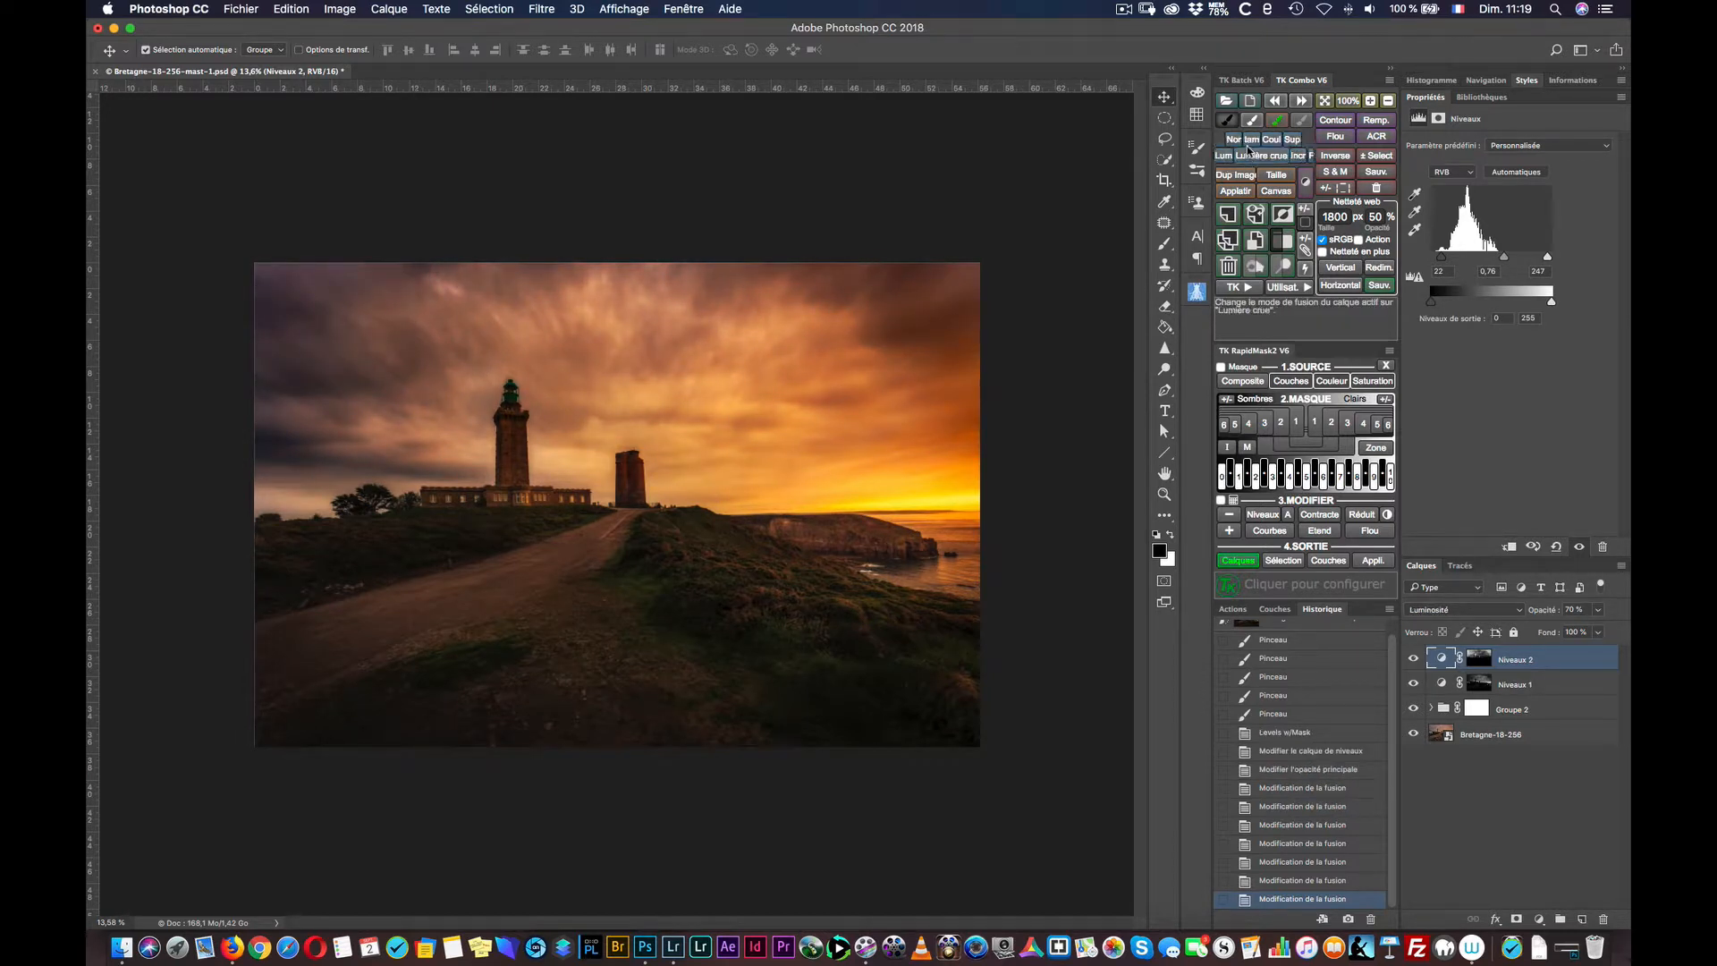
click(1259, 143)
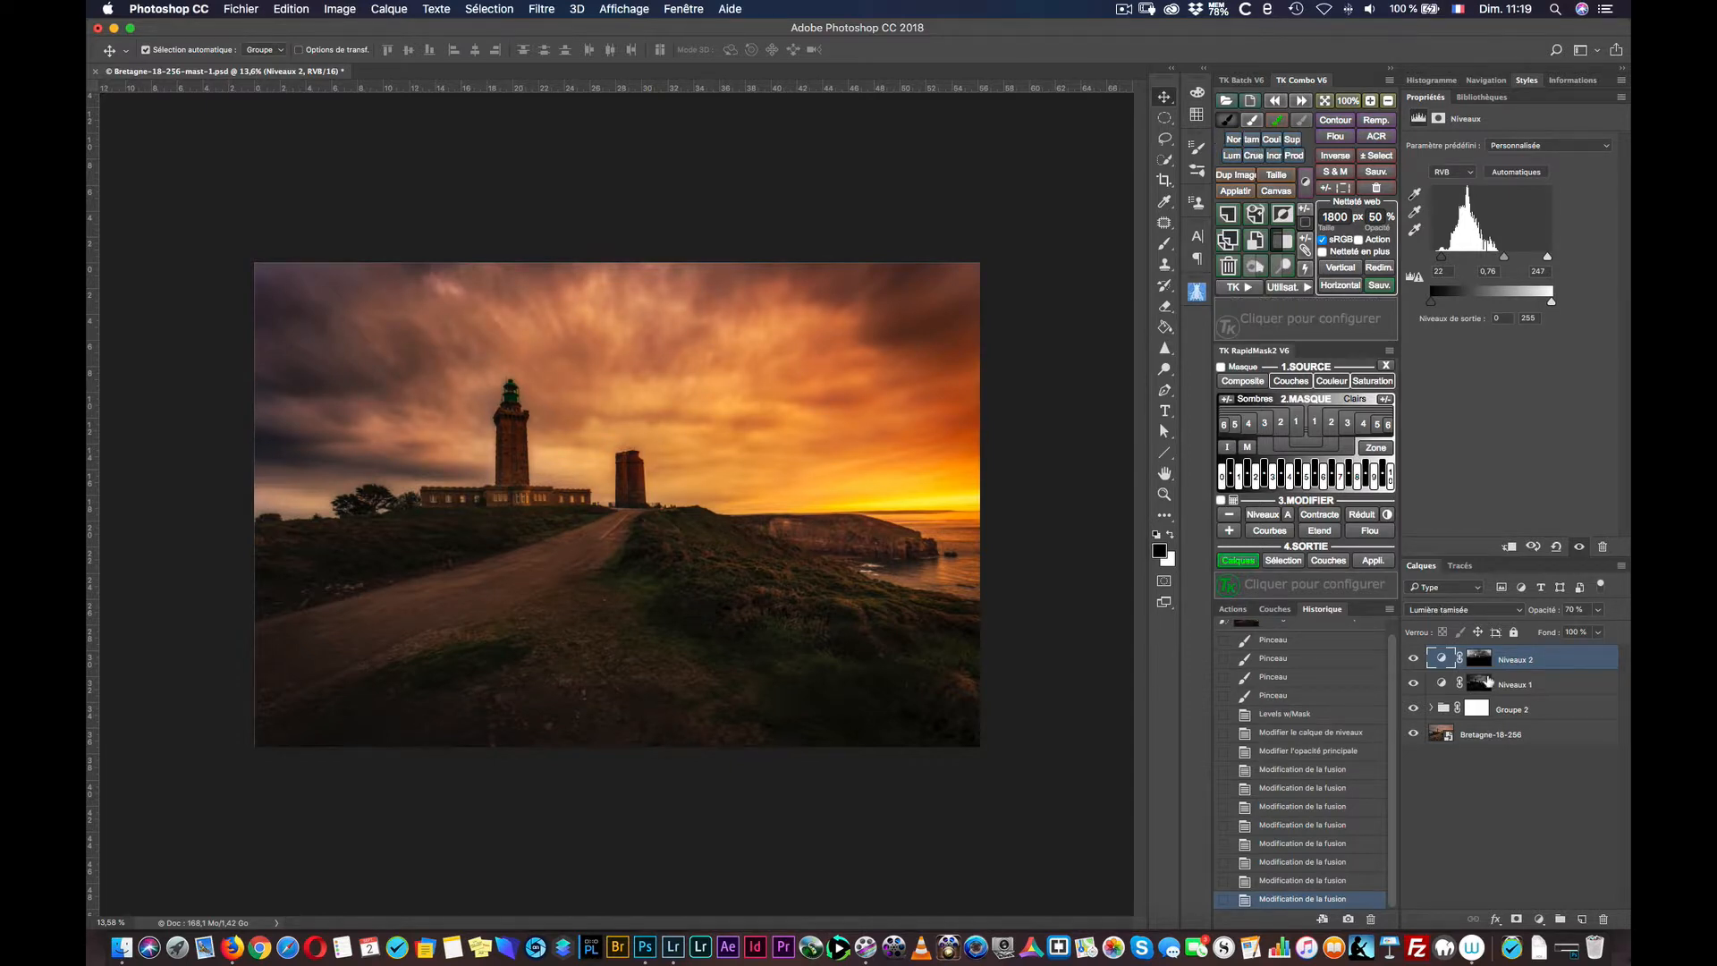
Step: Toggle the visibility of Niveaux 2 repeatedly to compare the sky and towers before and after its adjustment
click(1413, 660)
click(1413, 660)
click(1413, 660)
click(1414, 659)
click(1414, 660)
click(1412, 659)
Step: Show the Niveaux 2 mask for editing and paint the lighthouse's top black with a 641 px brush
click(1476, 660)
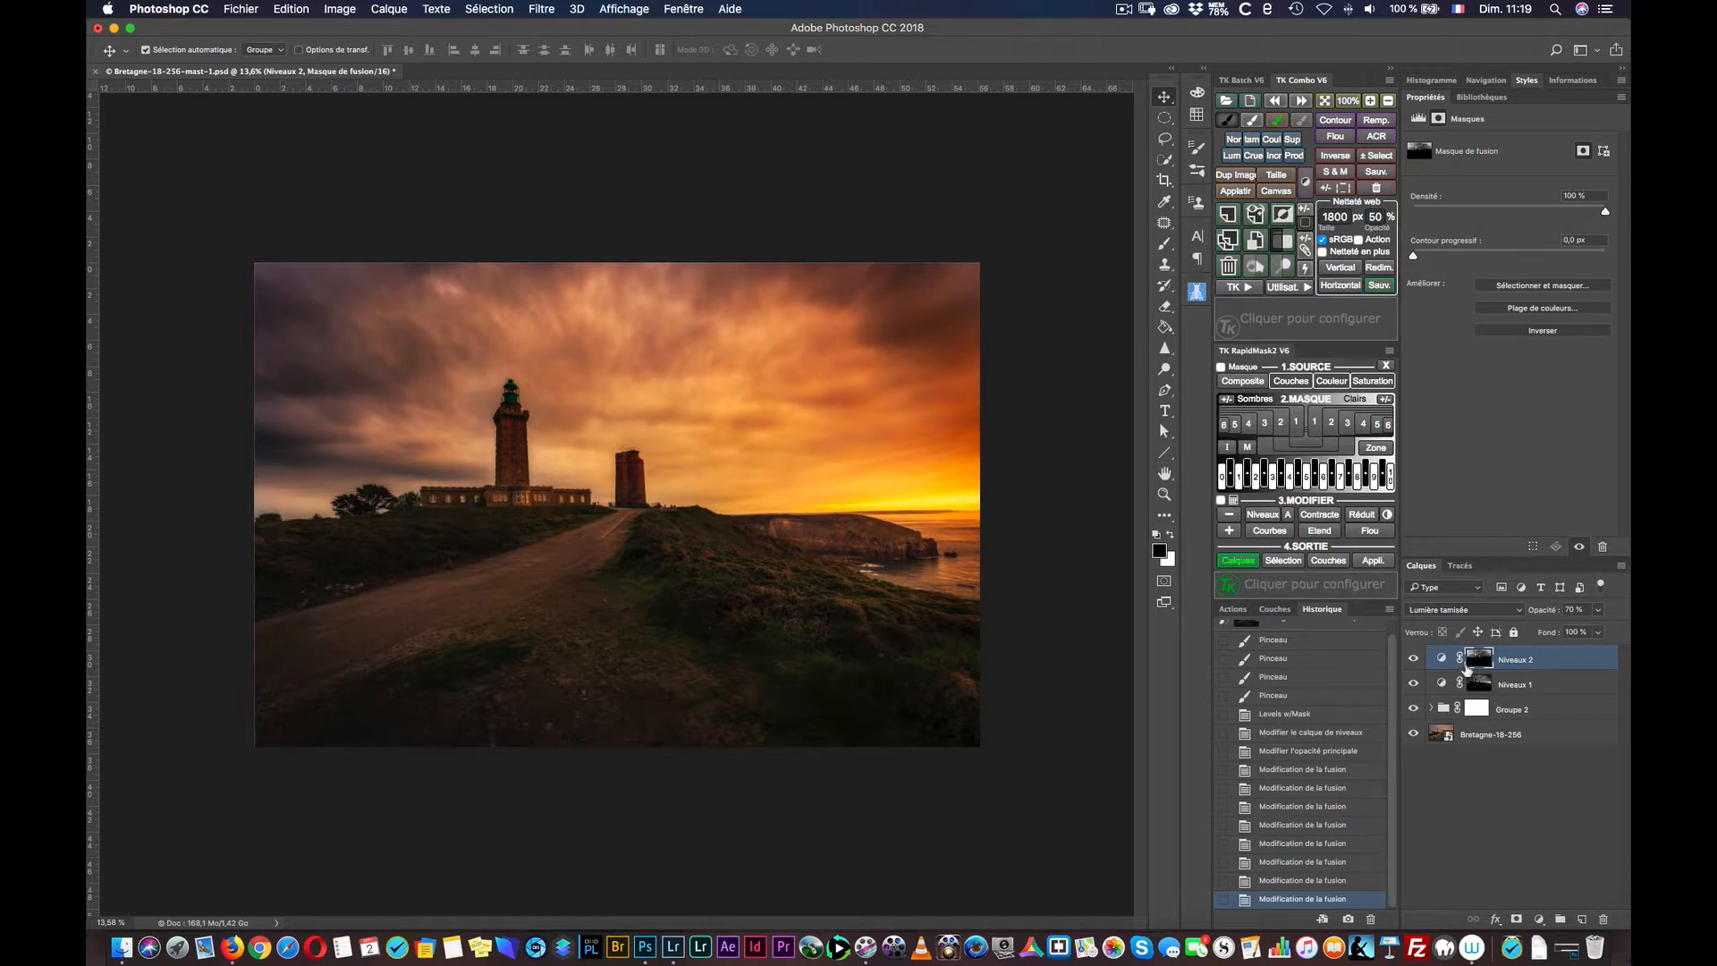
click(1246, 447)
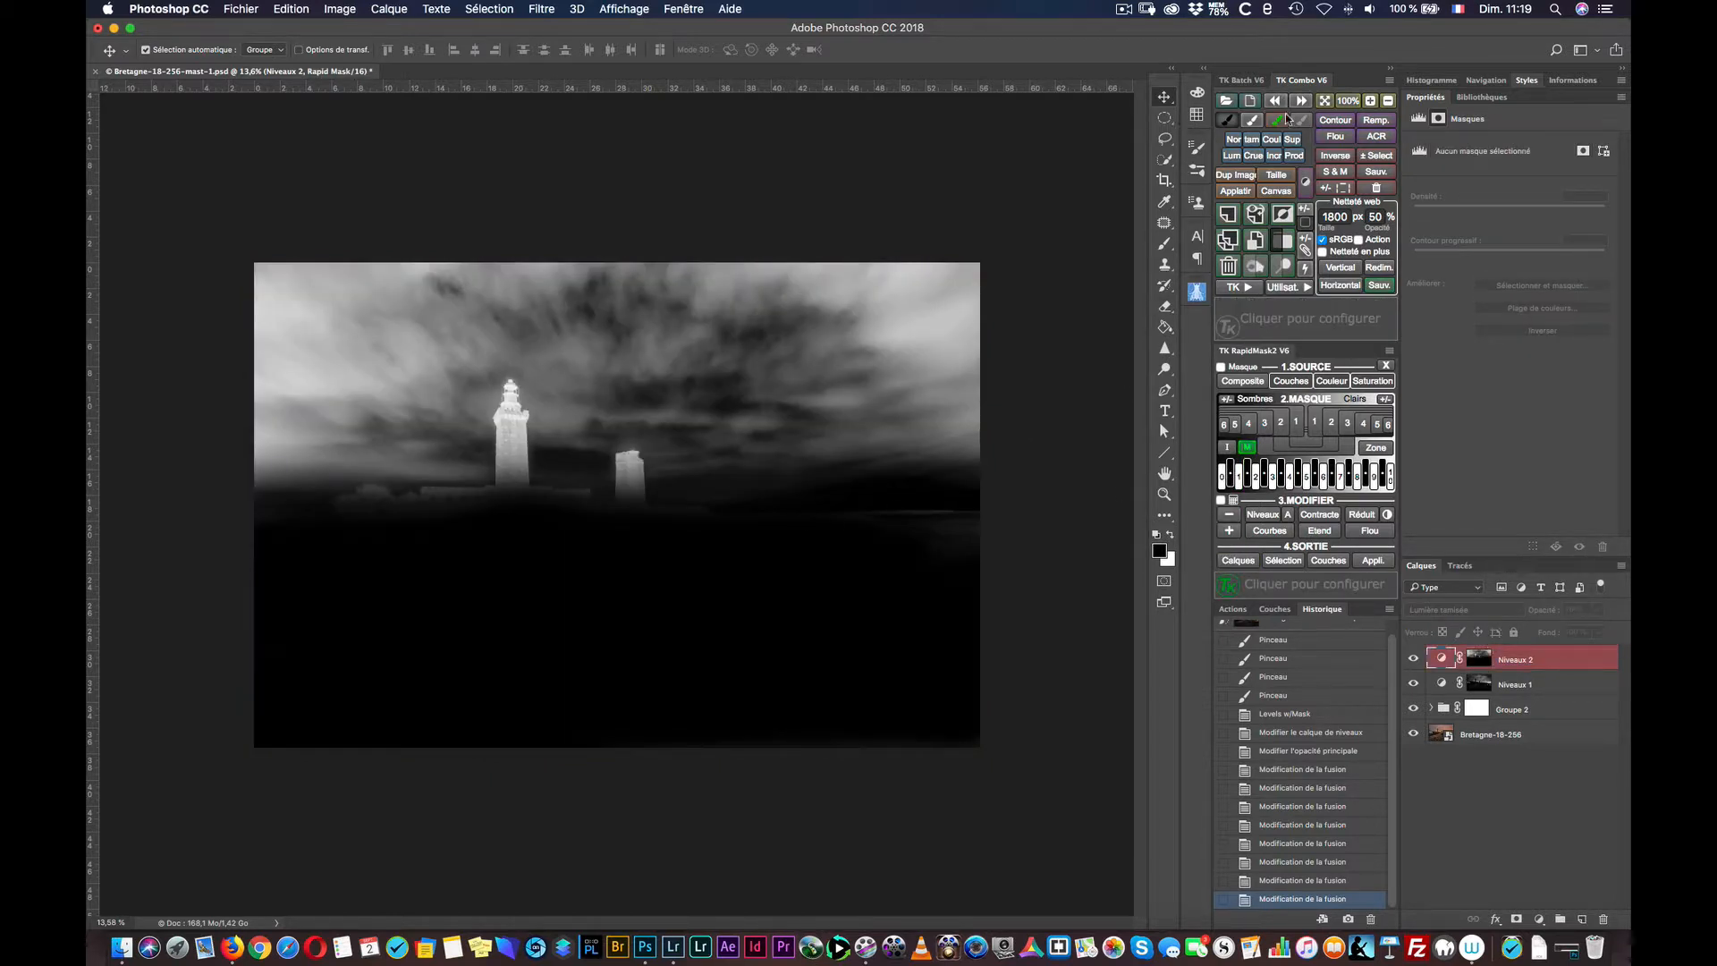
click(1223, 121)
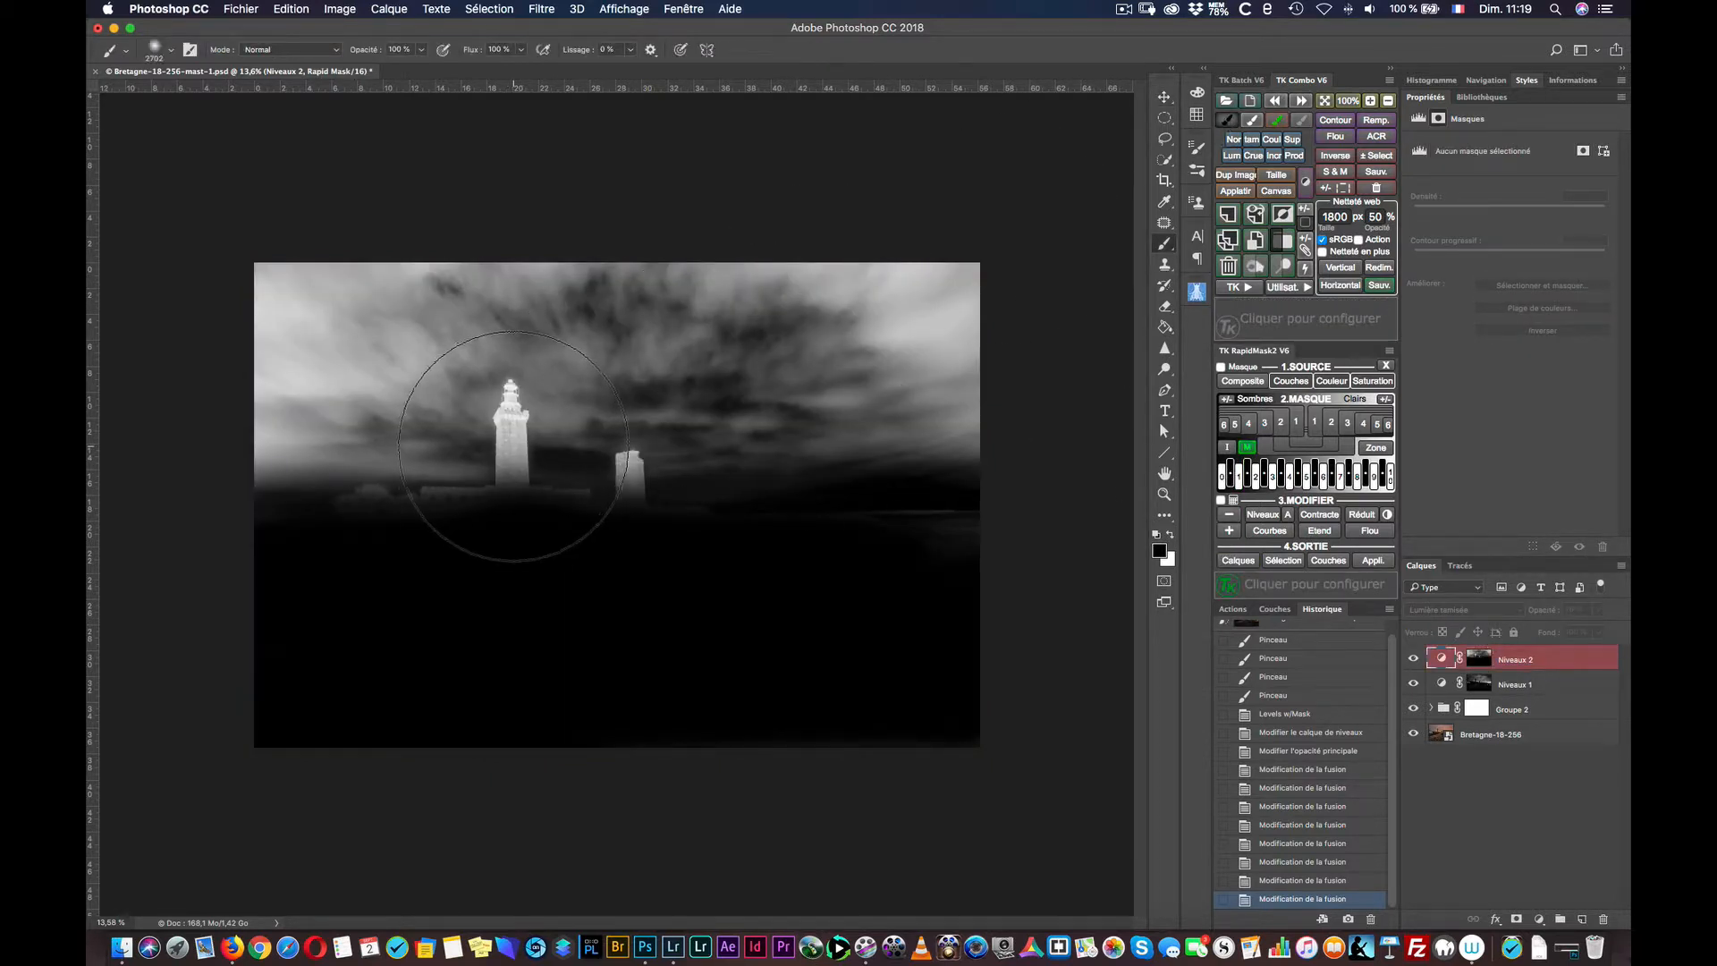
drag(513, 446, 393, 433)
drag(510, 432, 523, 435)
click(510, 400)
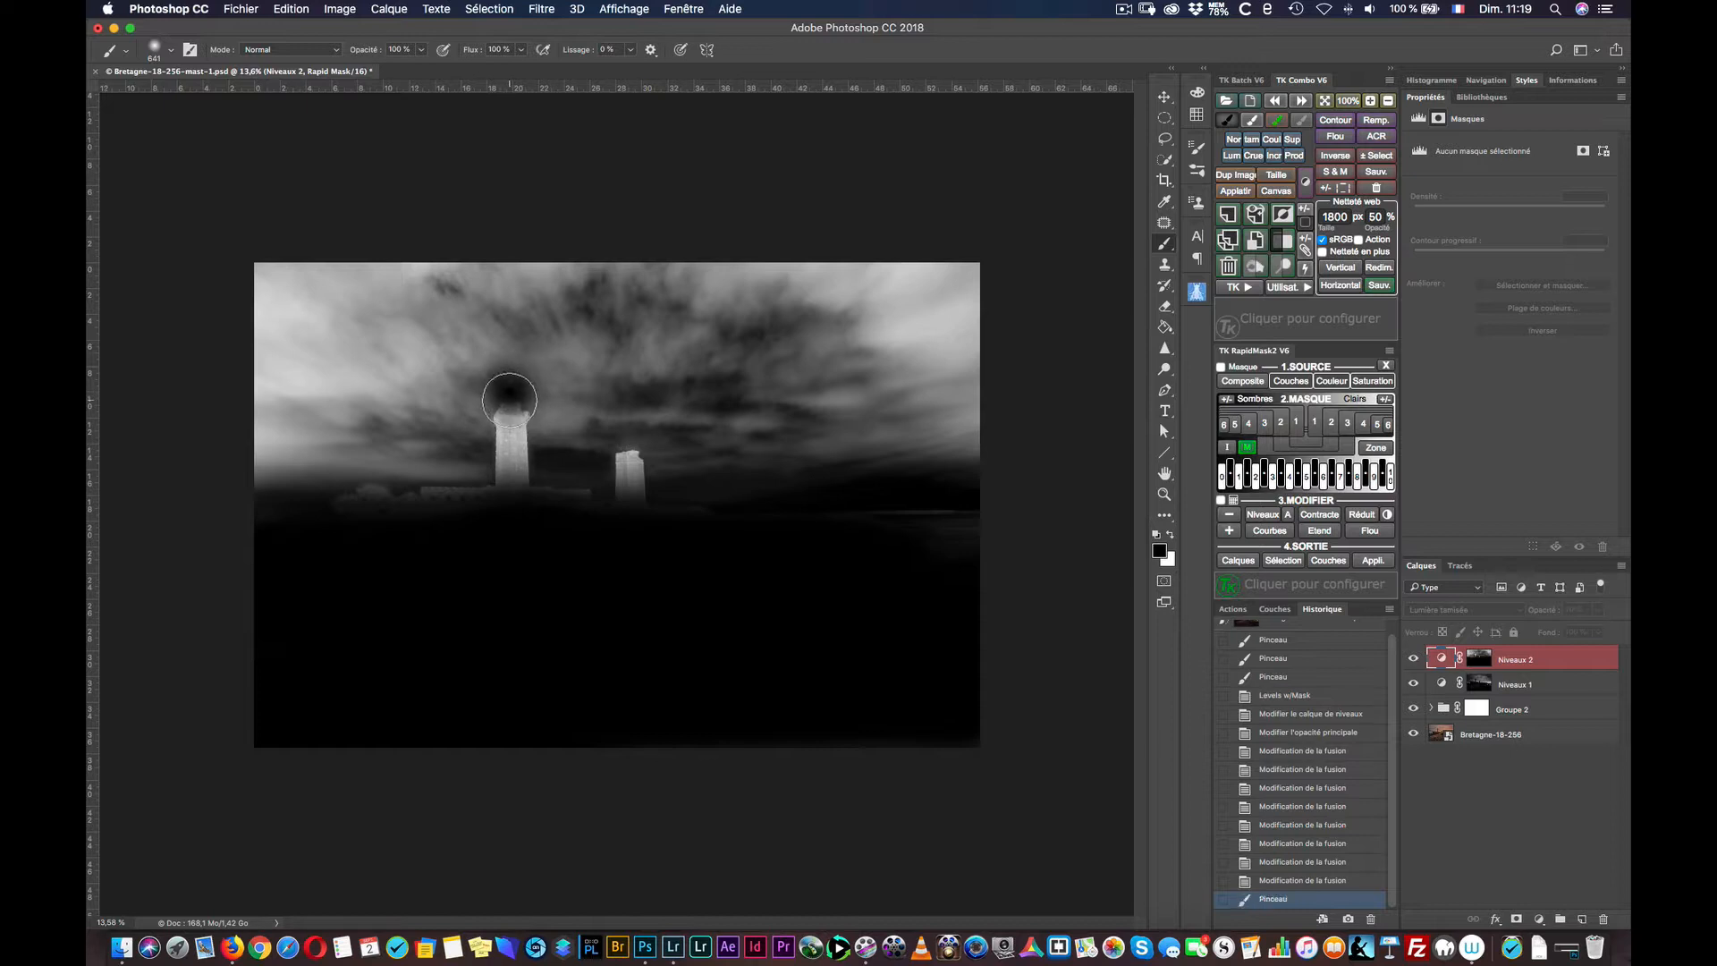
Step: Lower the brush opacity to 67 % and paint the lighthouse tower black in the mask, from base to top
drag(375, 53, 346, 56)
drag(498, 491, 507, 505)
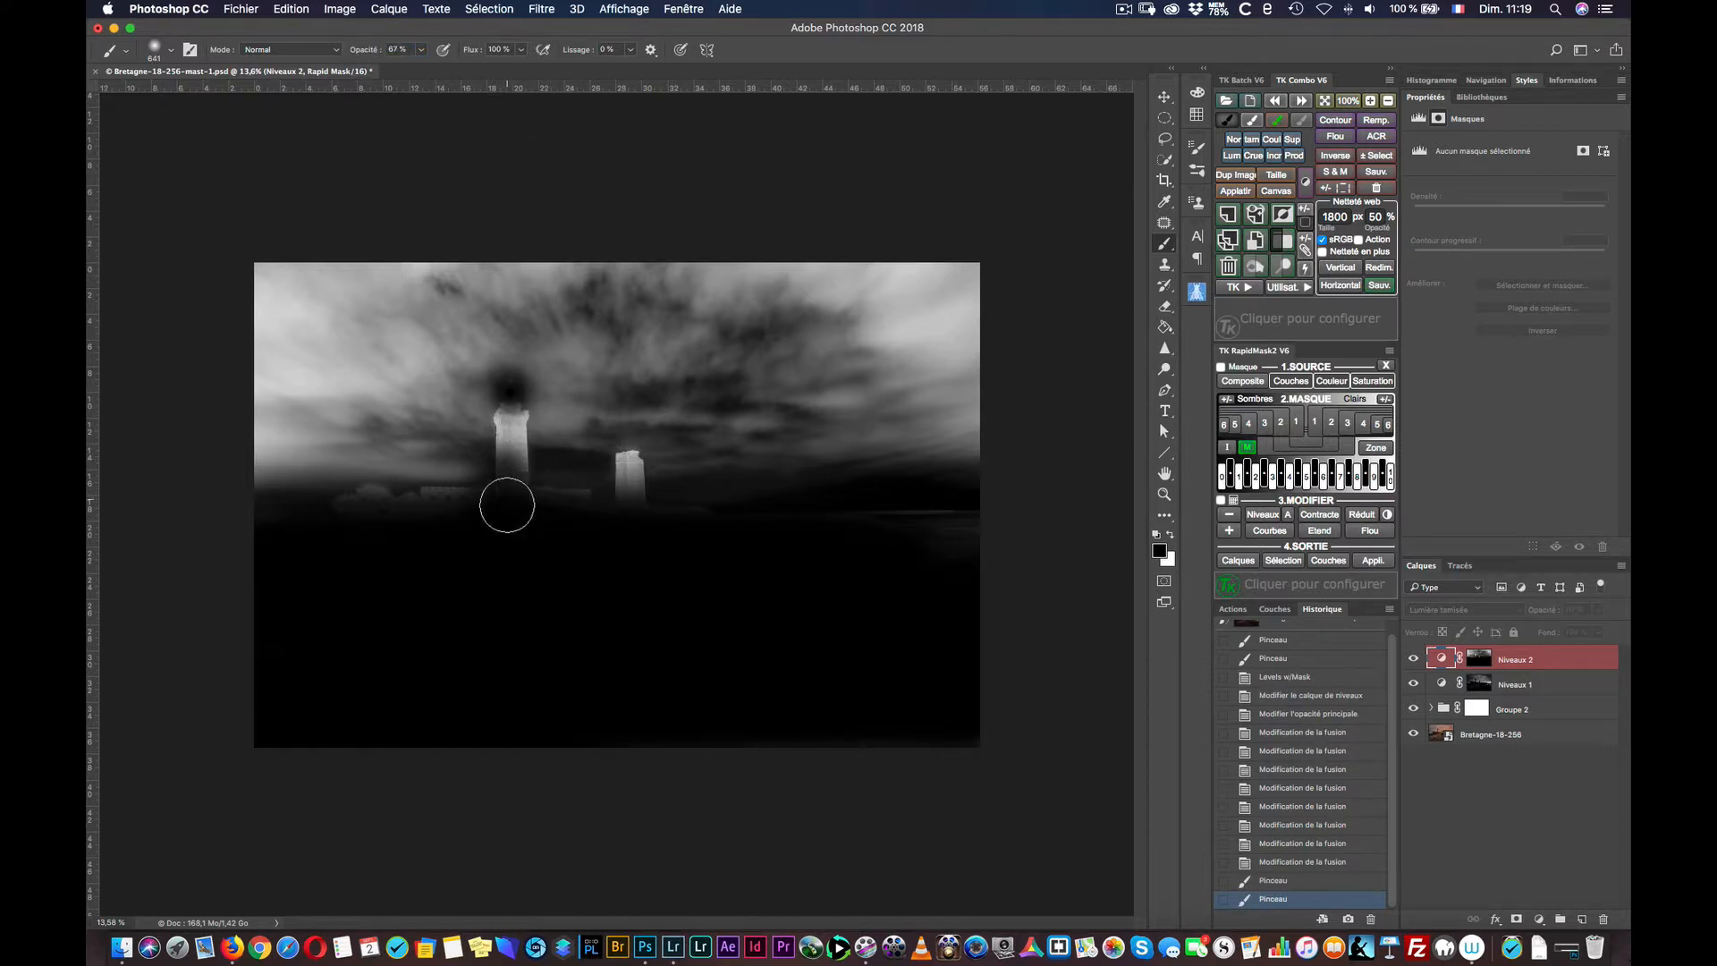
click(510, 505)
click(512, 432)
click(513, 445)
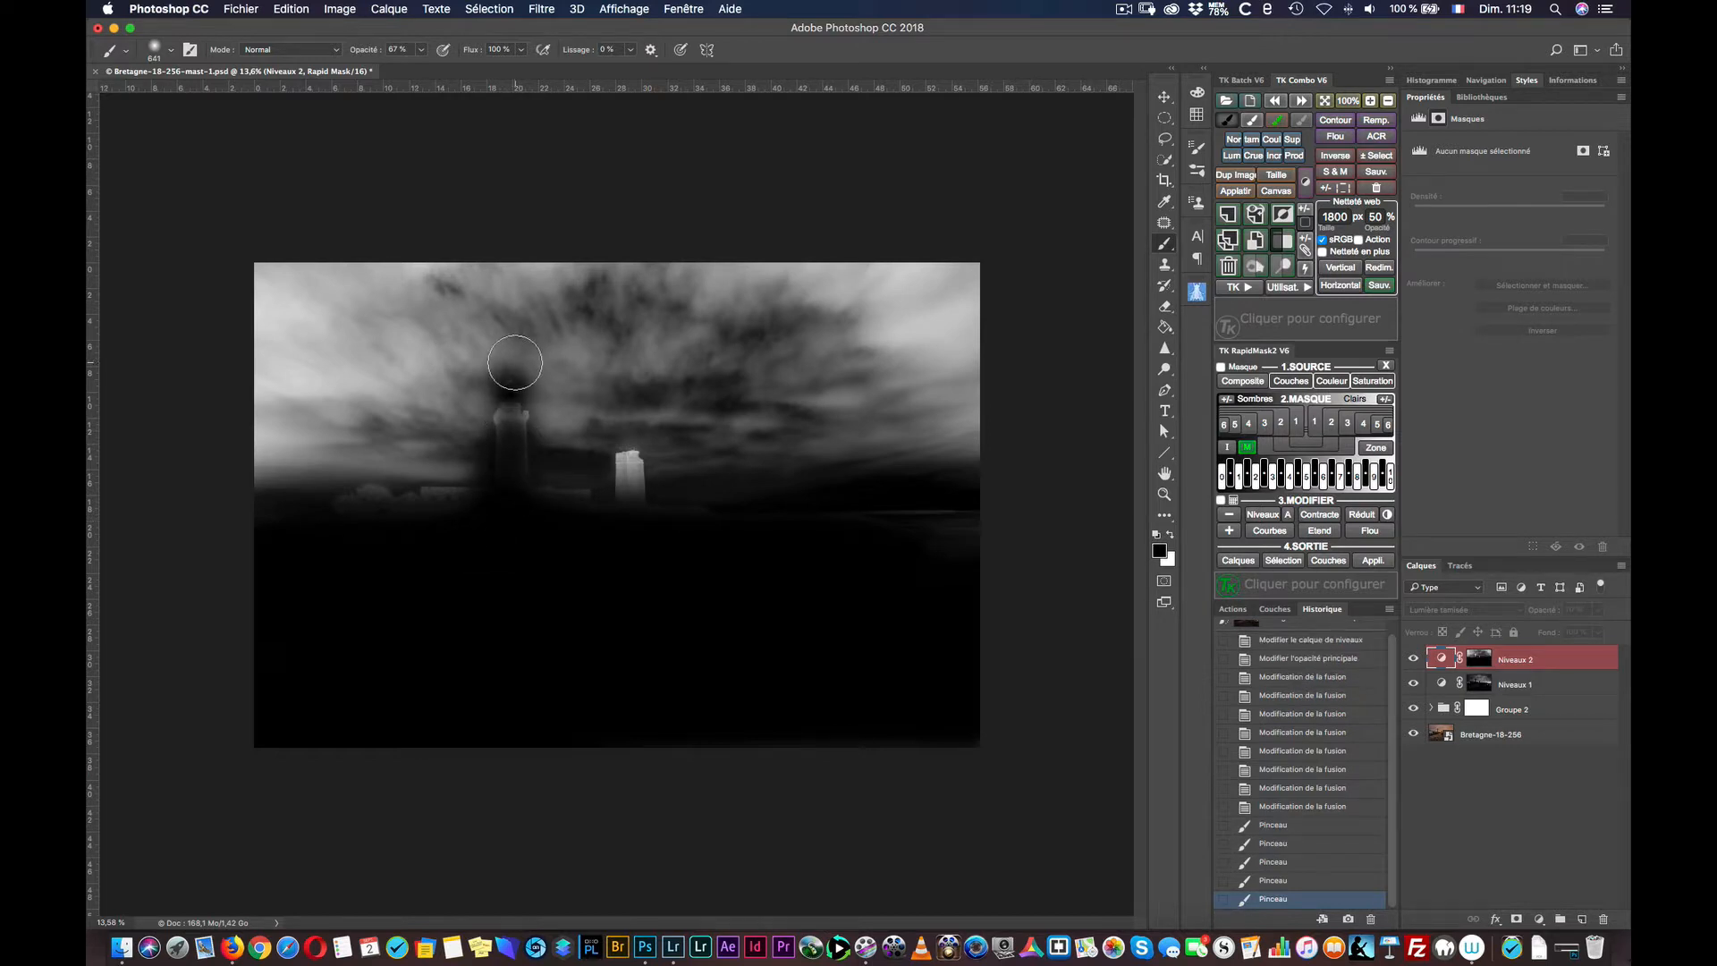
drag(514, 362, 510, 399)
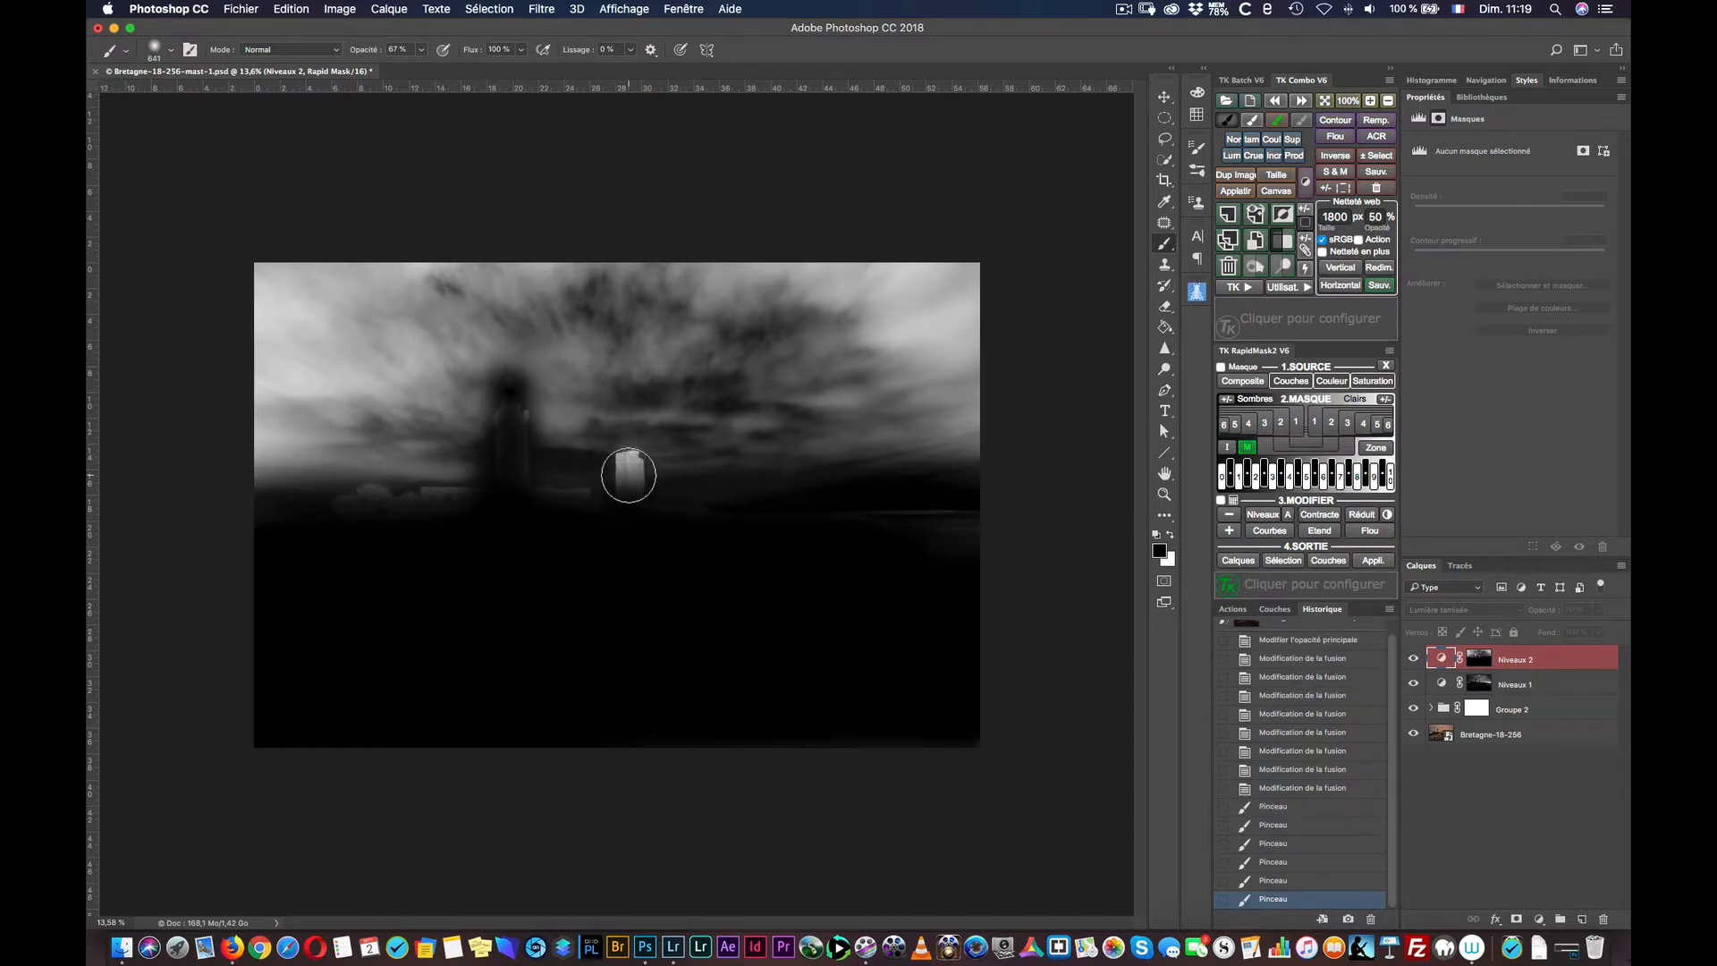
Step: Paint out the smaller square tower in the Niveaux 2 mask with the black brush
click(629, 475)
click(628, 469)
click(628, 458)
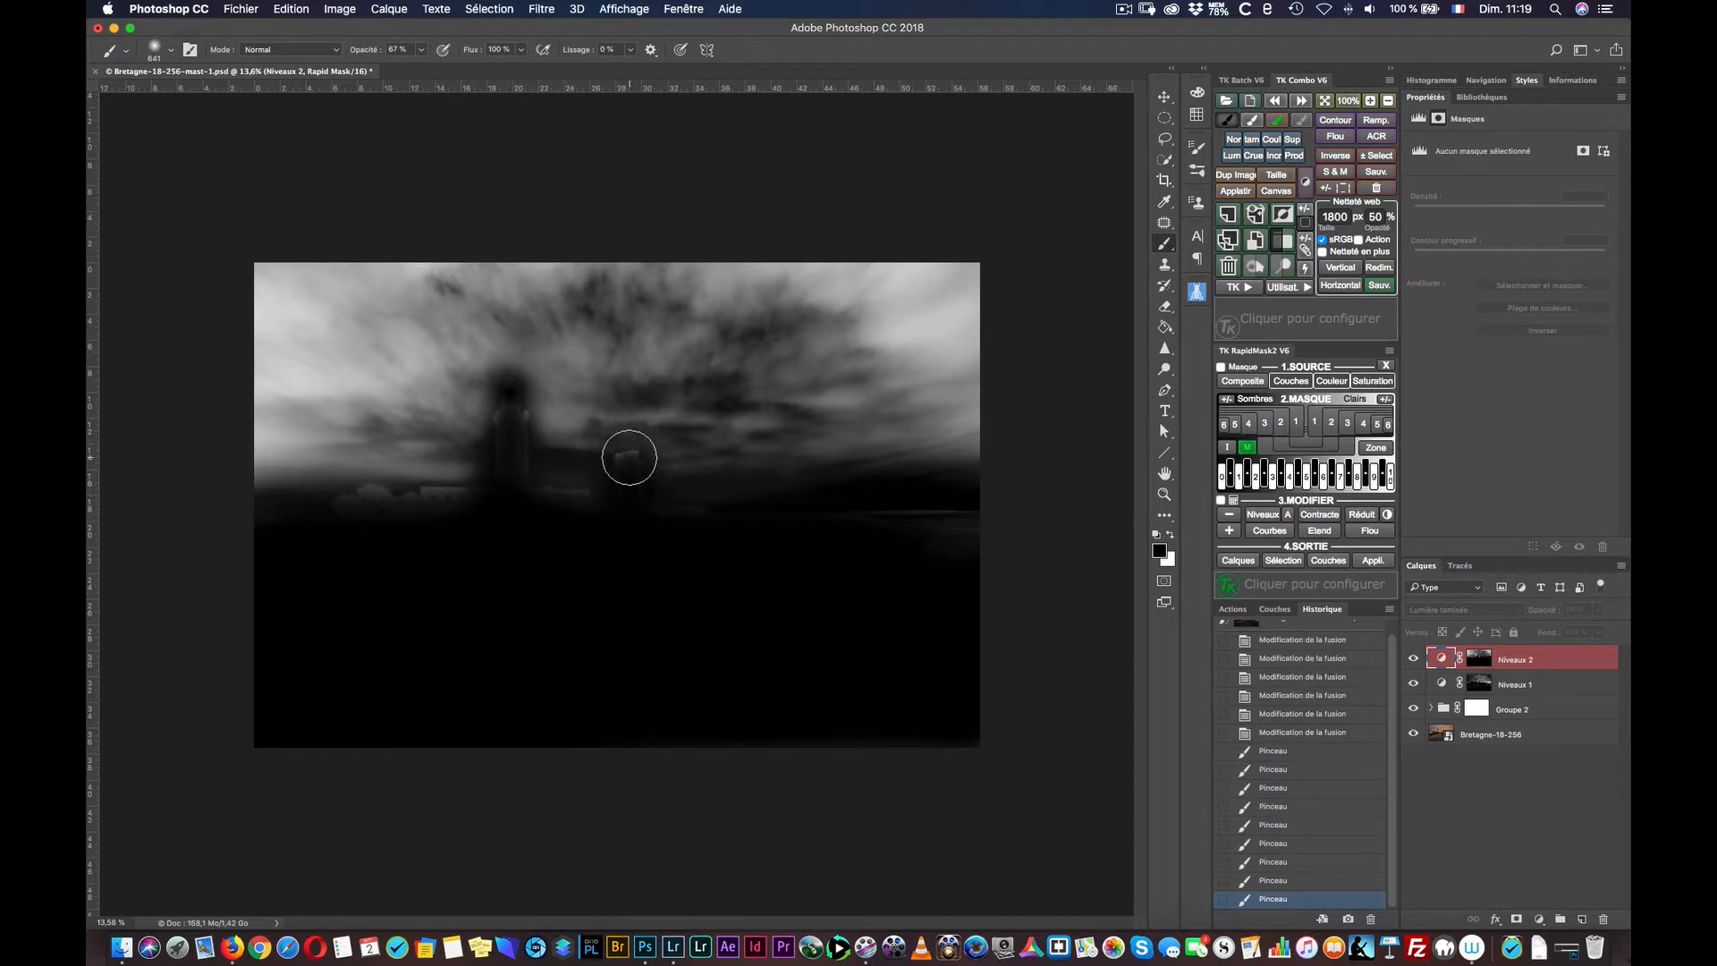
click(629, 456)
click(626, 460)
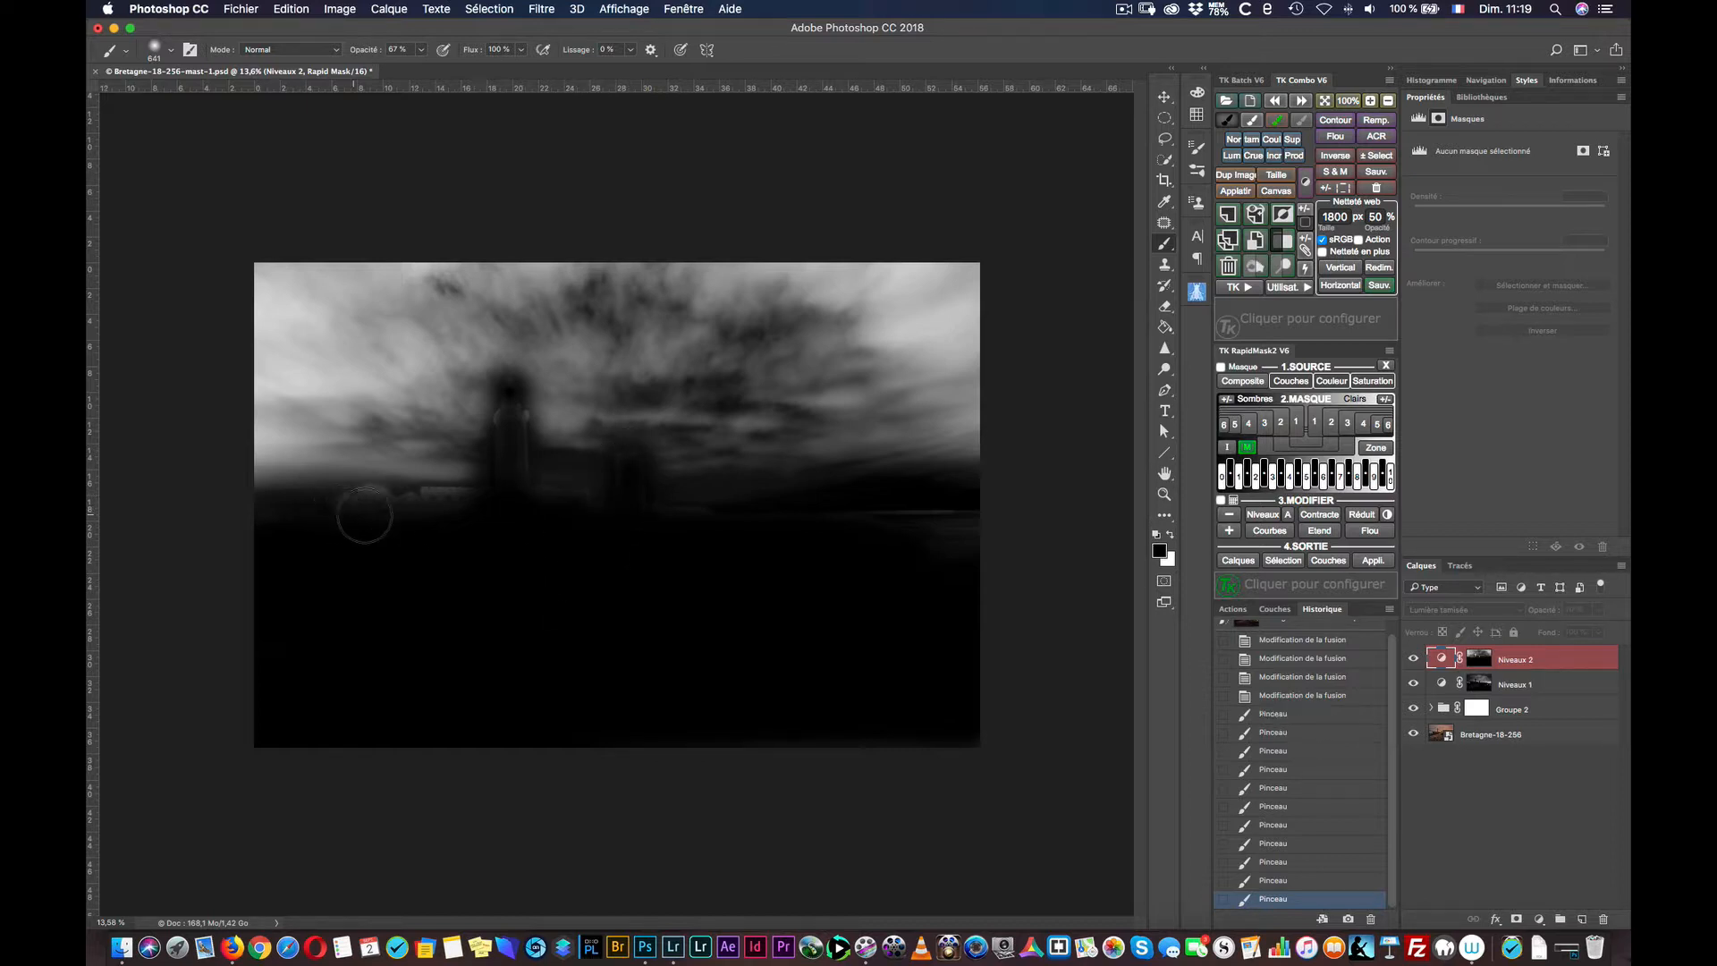
Step: Darken the low buildings and tree beside the lighthouse in the mask, and go over the lighthouse tower once more
drag(445, 508, 377, 498)
click(374, 497)
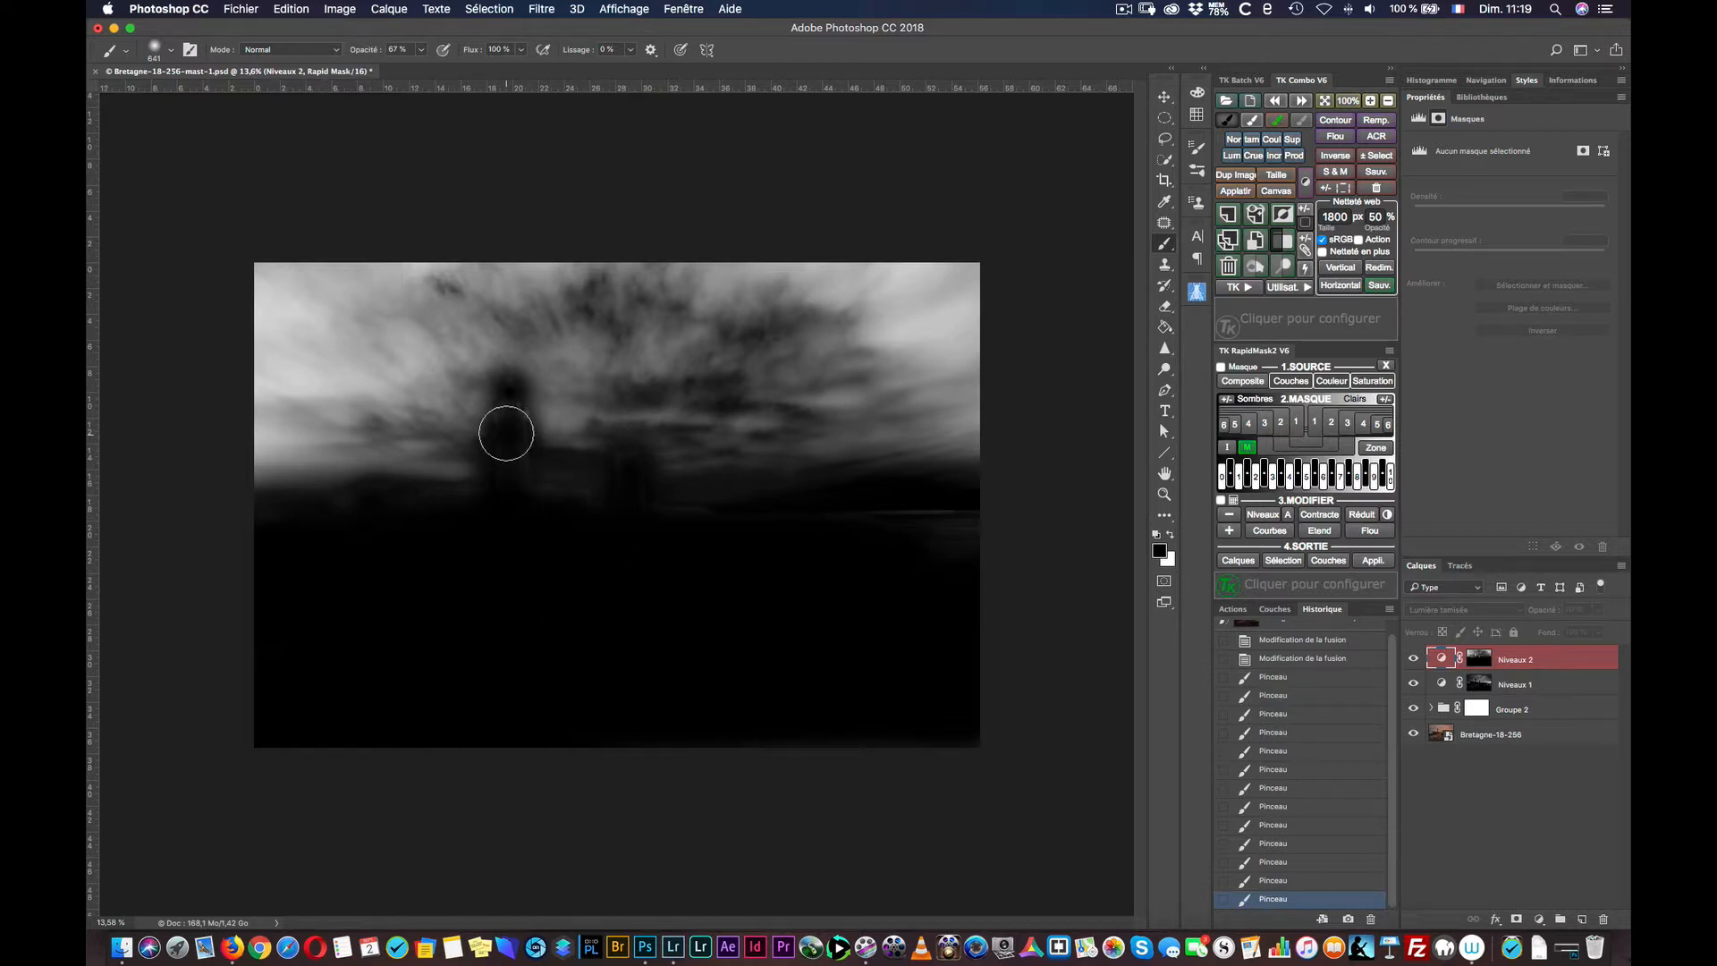
mouse_move(506, 434)
mouse_down()
mouse_move(510, 402)
mouse_move(518, 567)
mouse_up()
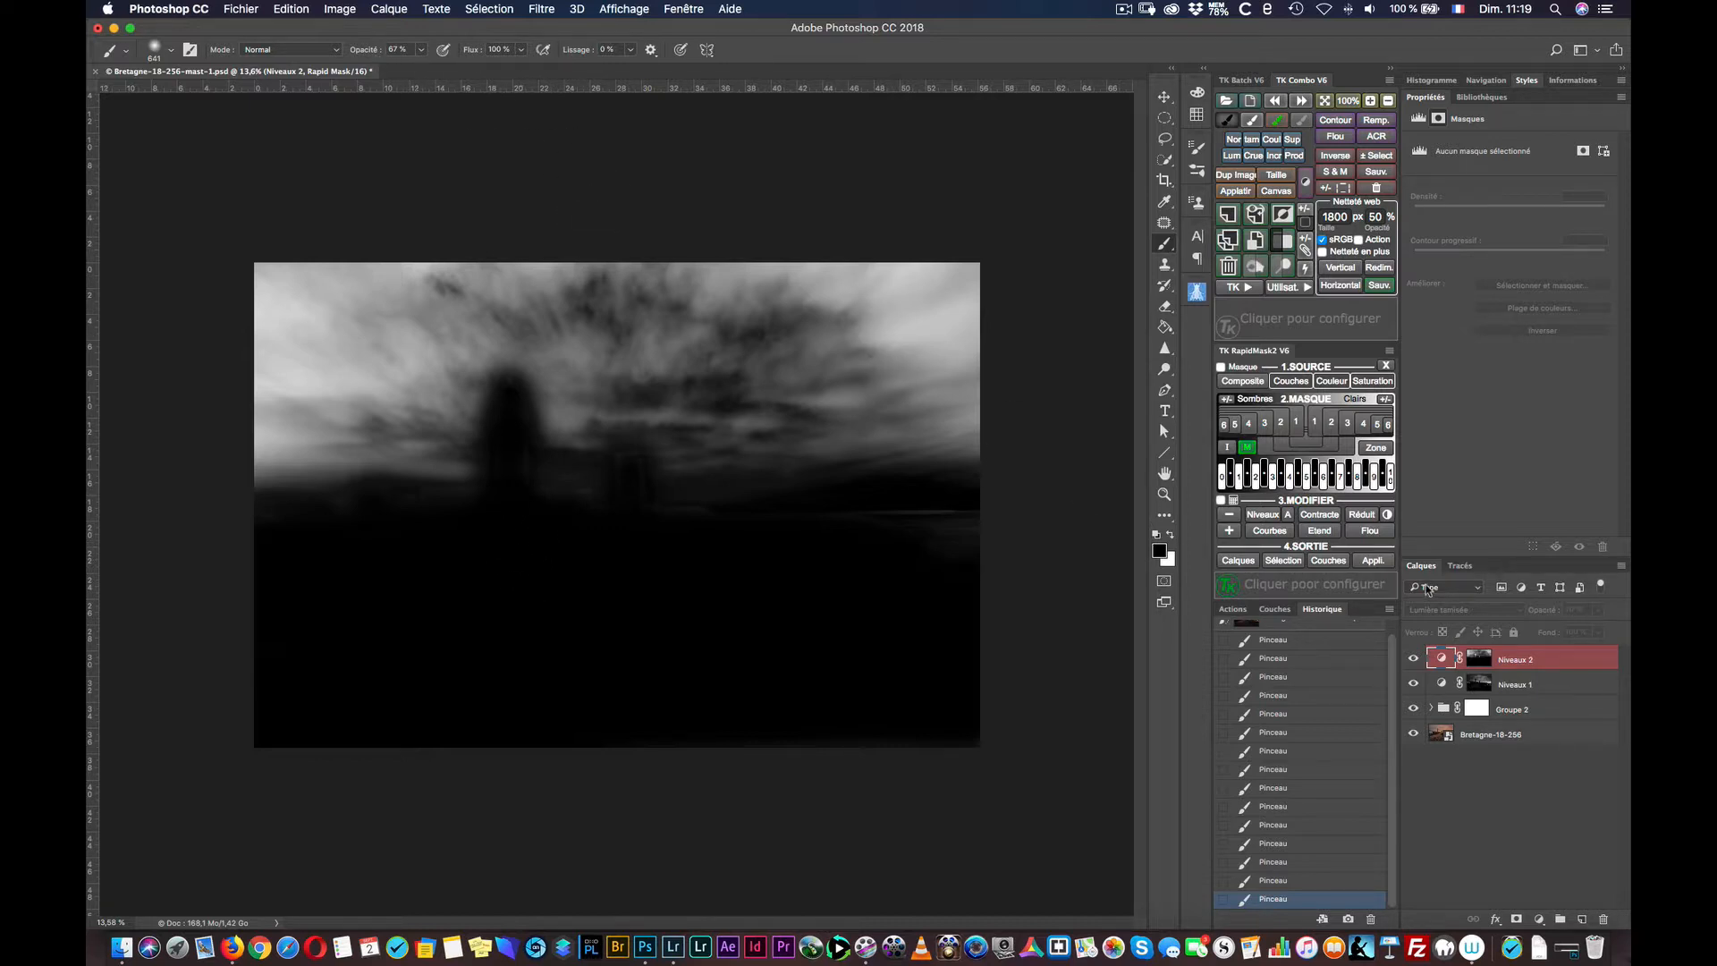
Step: Return to the composite image, compare it with Niveaux 2 hidden, and reduce that layer's opacity
click(1227, 448)
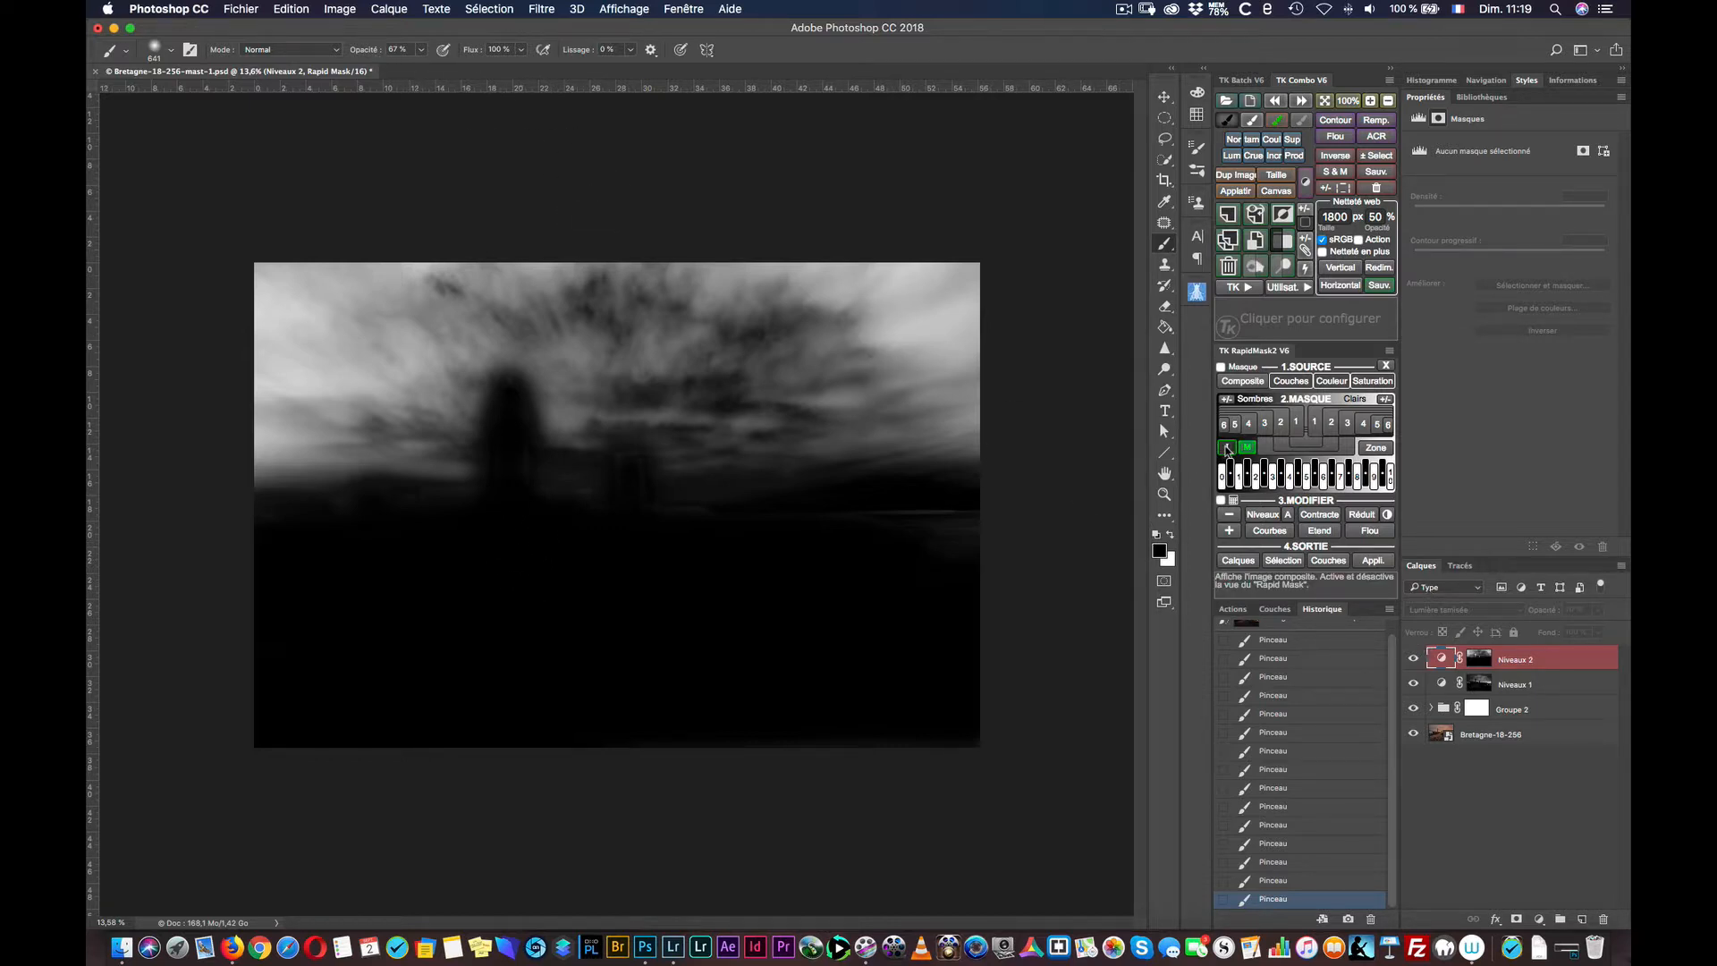
click(1415, 657)
click(1415, 657)
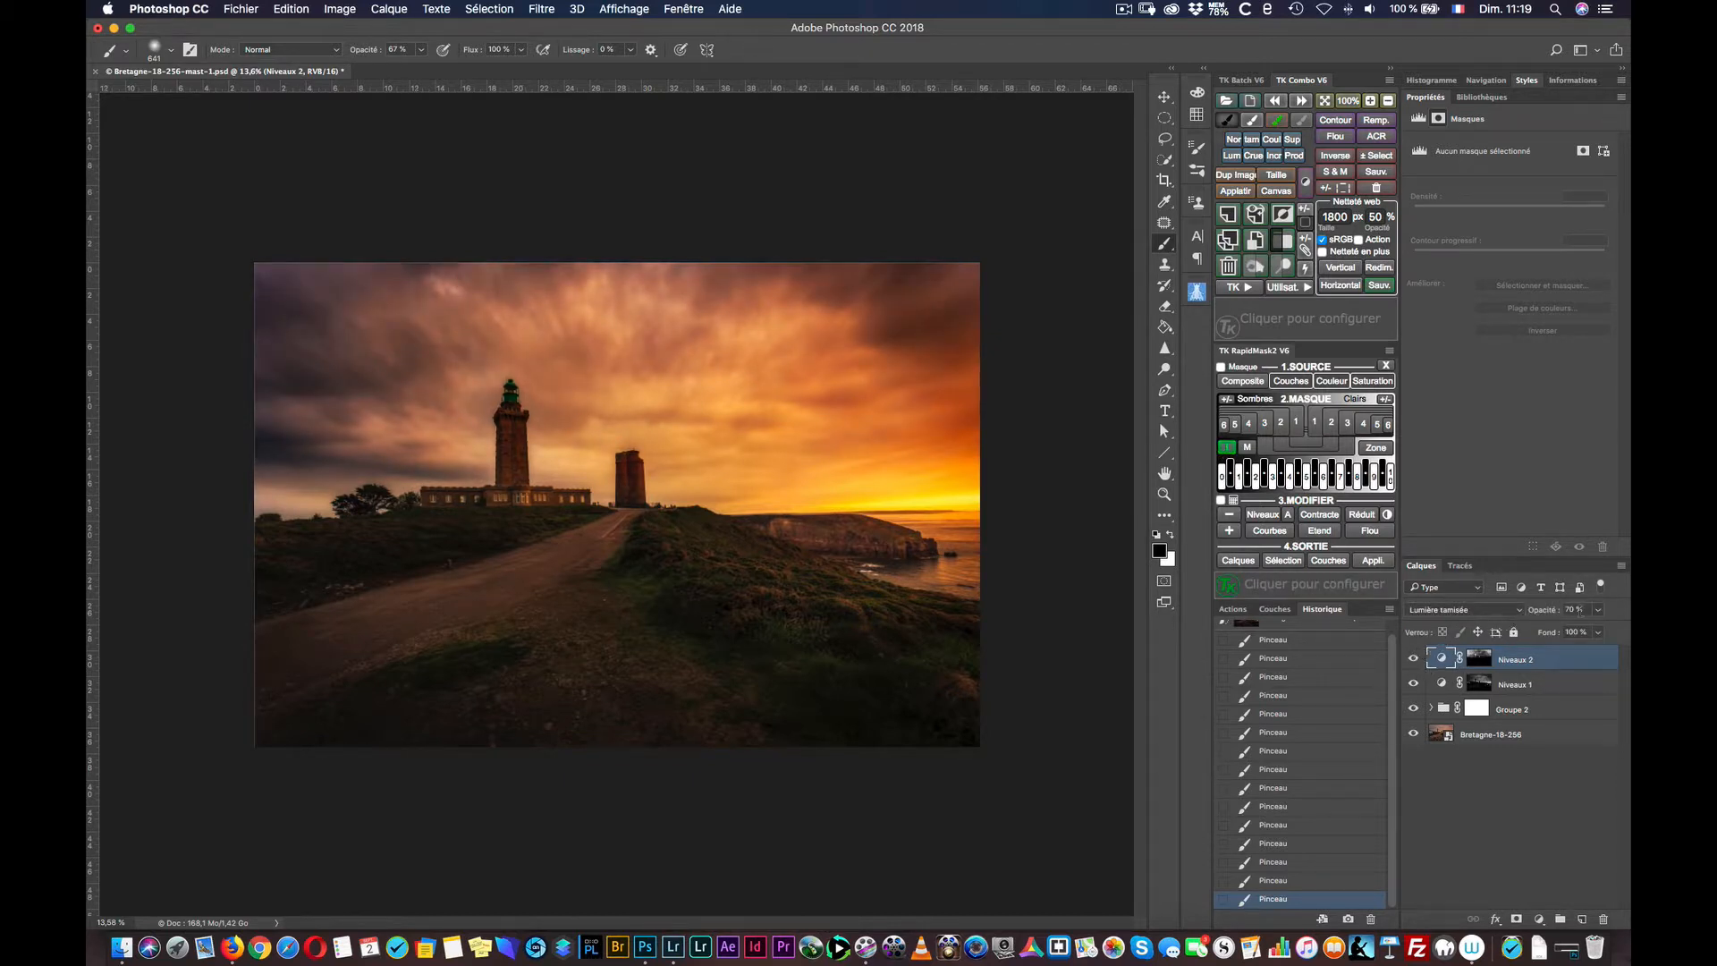
drag(1557, 617, 1527, 615)
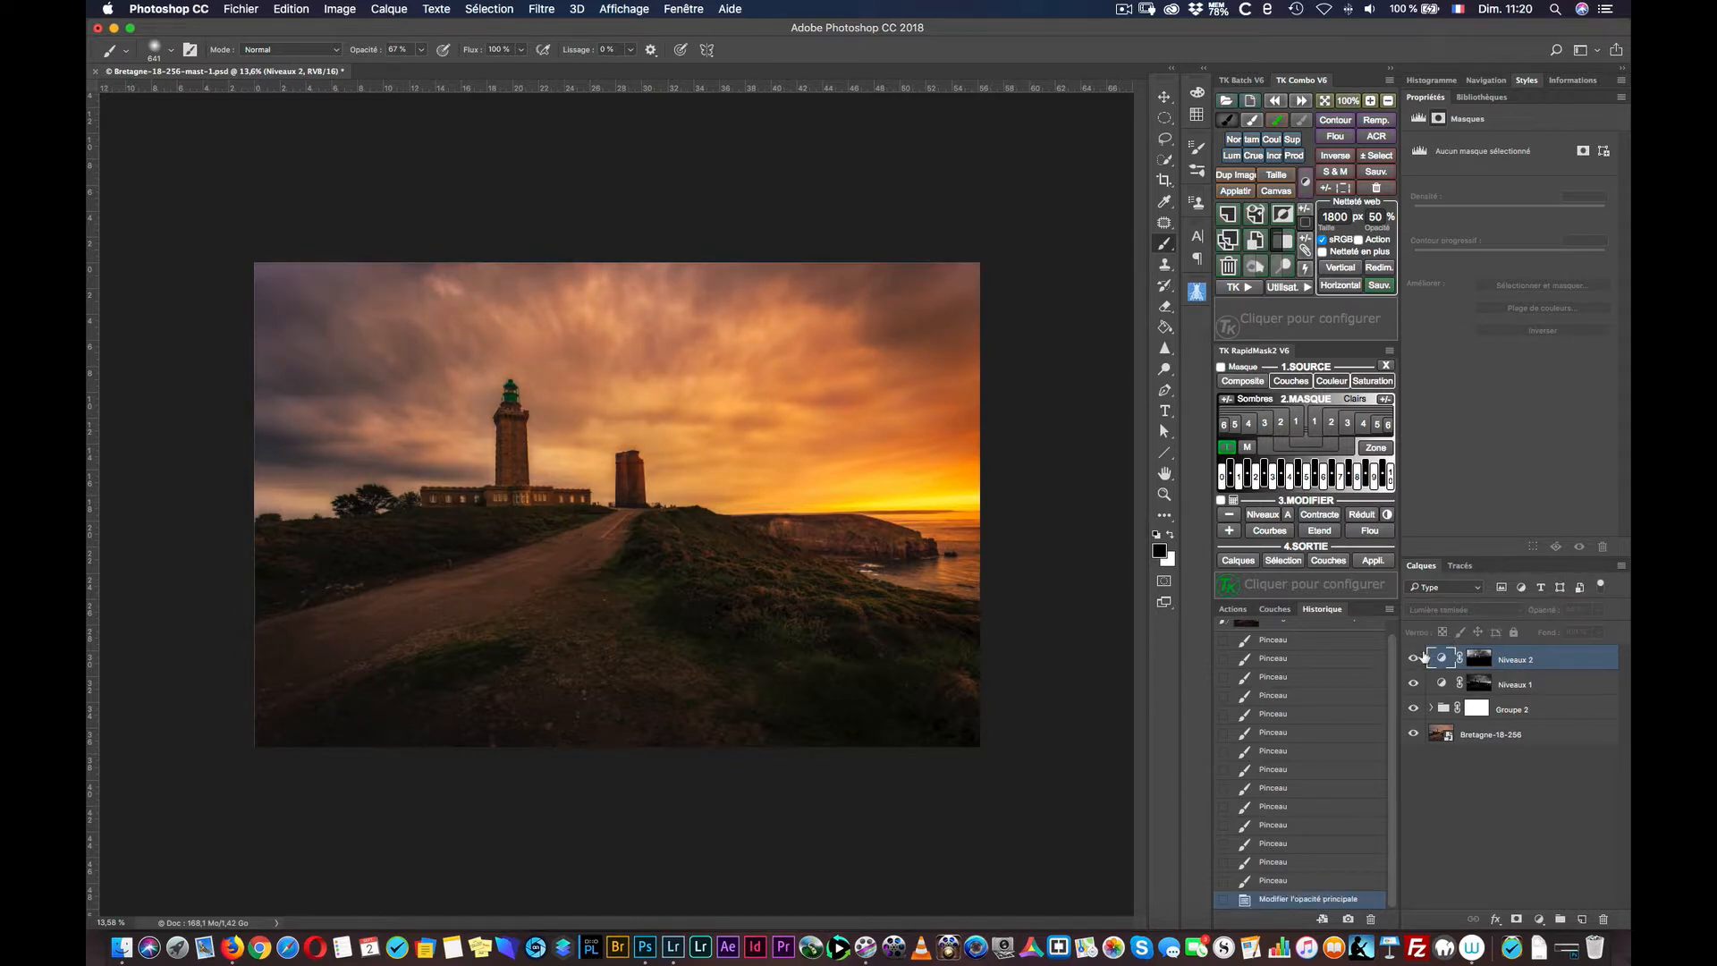
Step: Add a dab of black to the Niveaux 2 mask in the sky just beside the square tower
click(1480, 659)
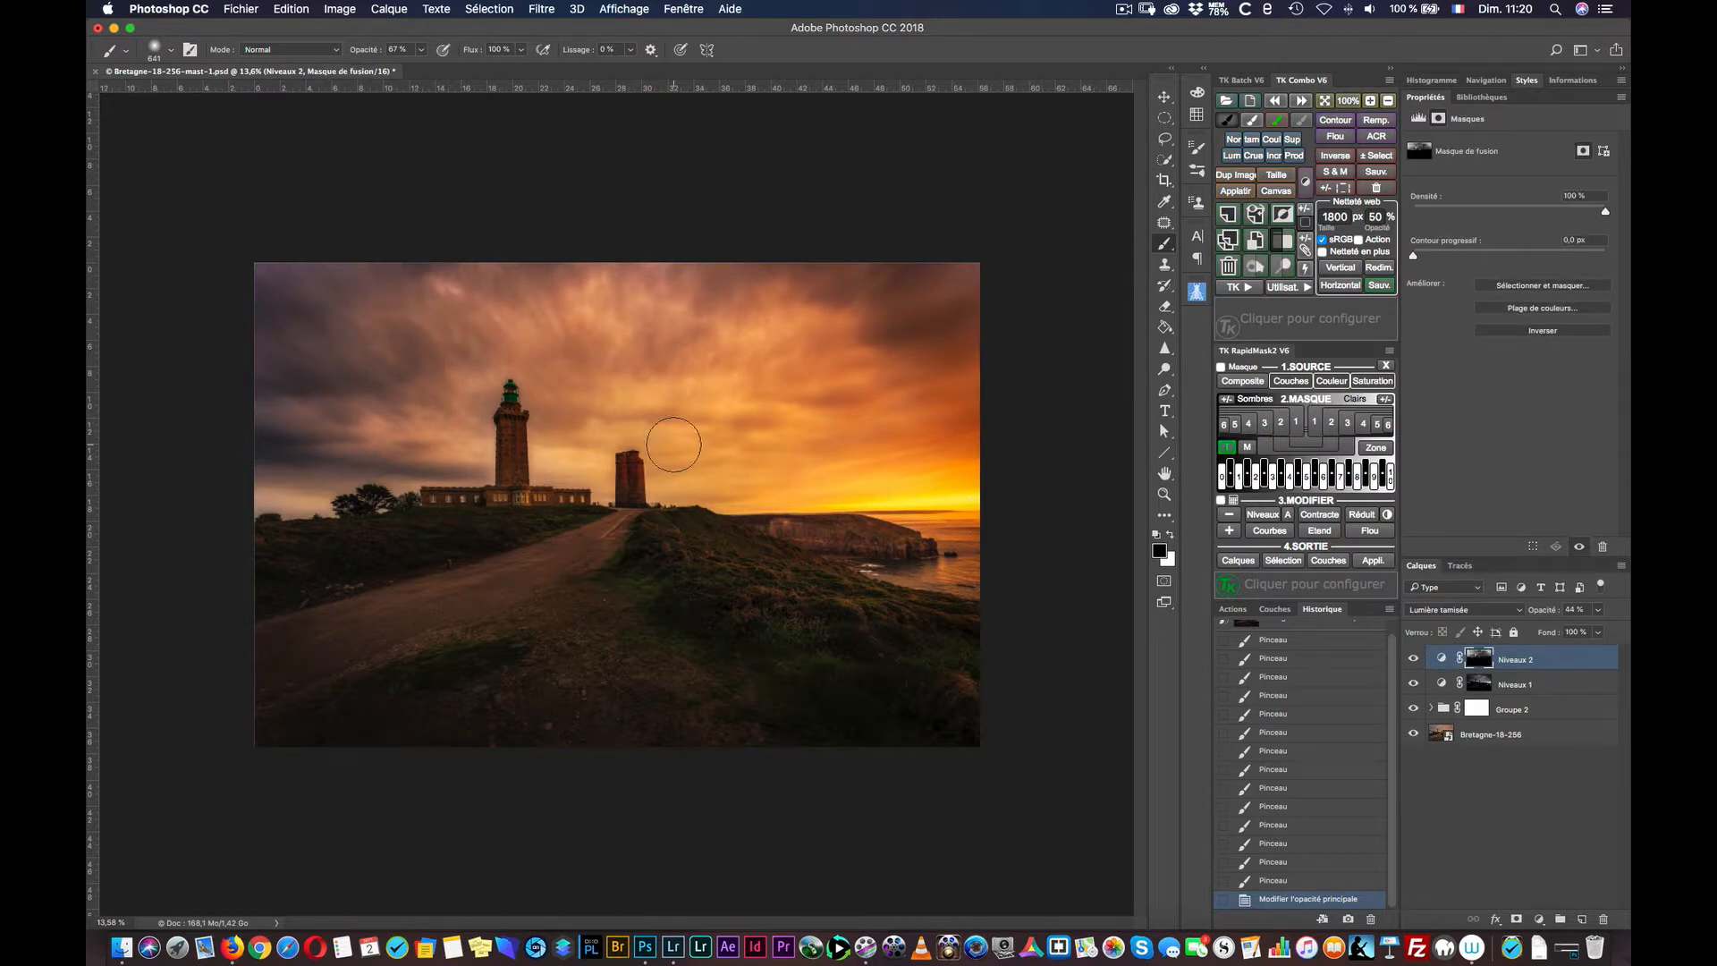
drag(673, 445, 671, 443)
key(v)
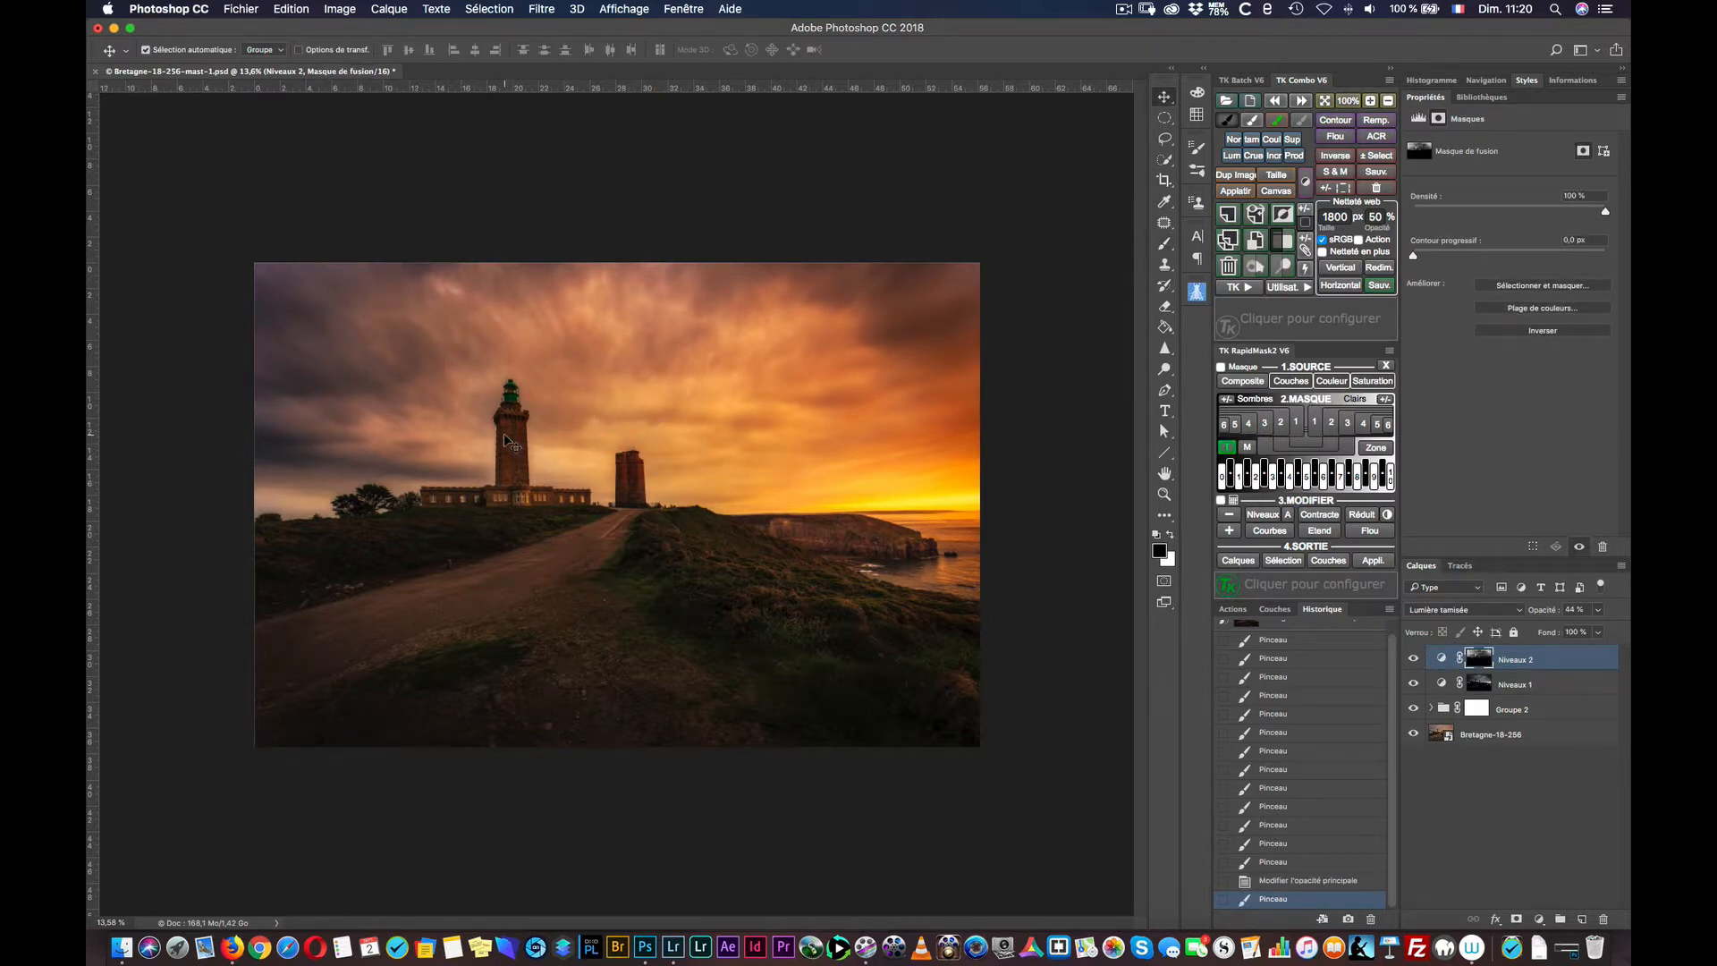
Step: Inspect the Niveaux 2 mask around the lighthouse, apply the Rapid Mask to the layer, and redisplay the mask
key(z)
drag(511, 438, 556, 448)
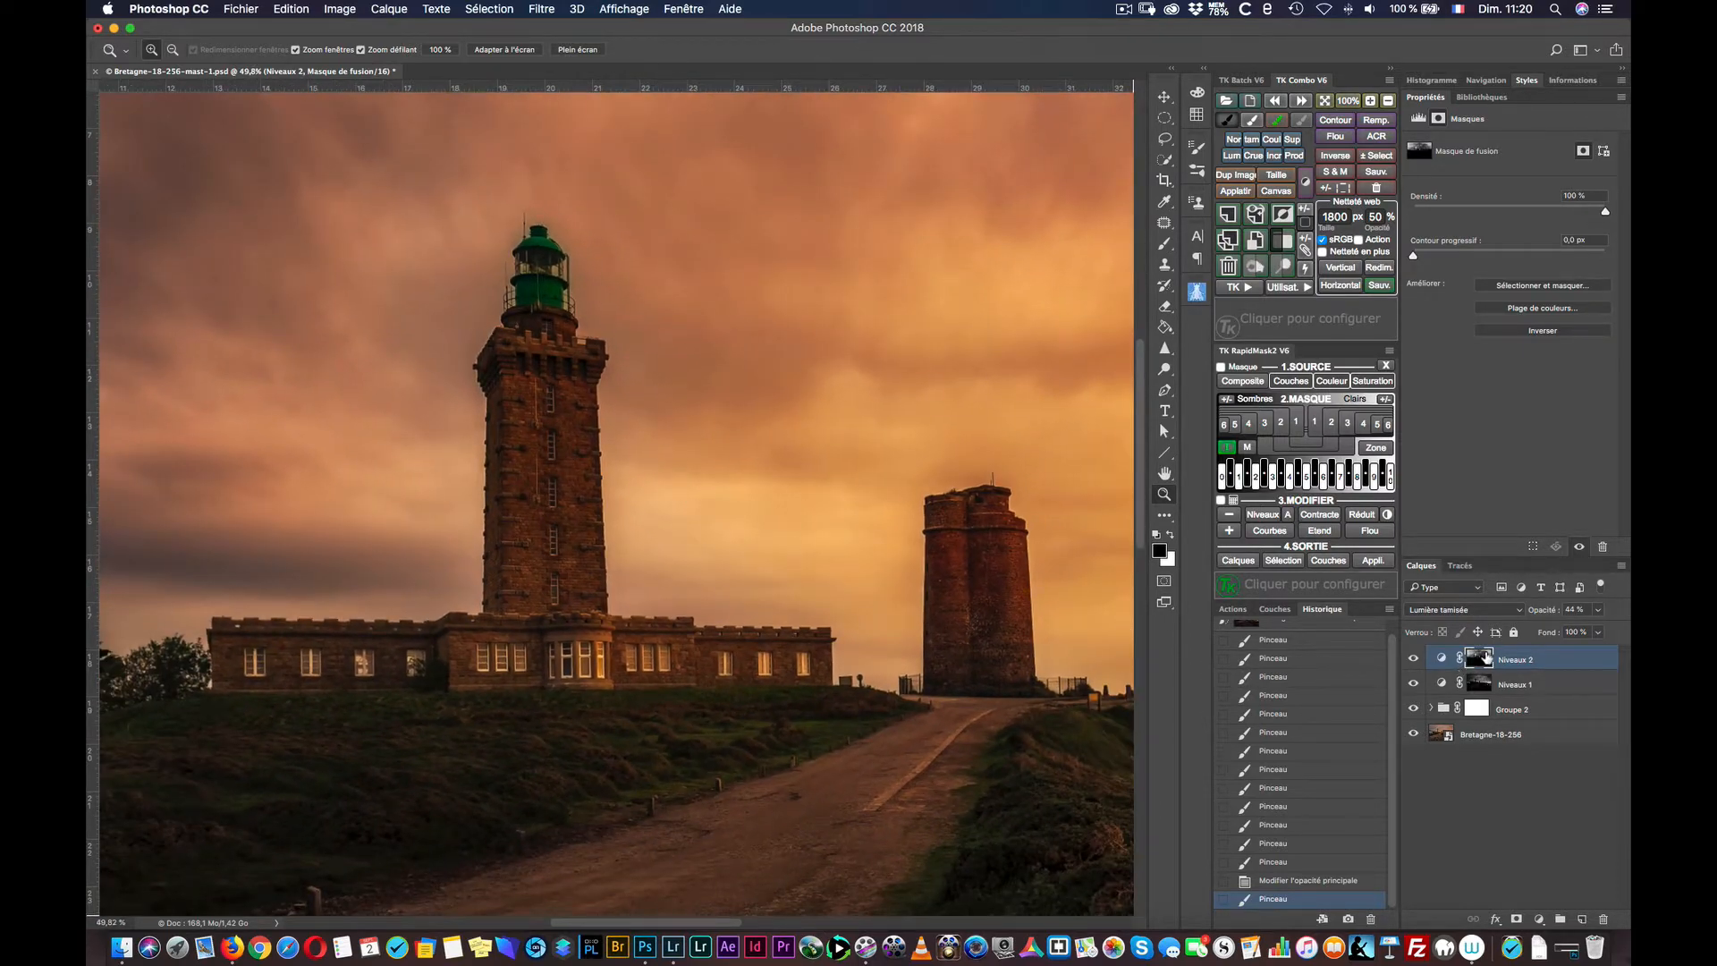
alt+click(1483, 660)
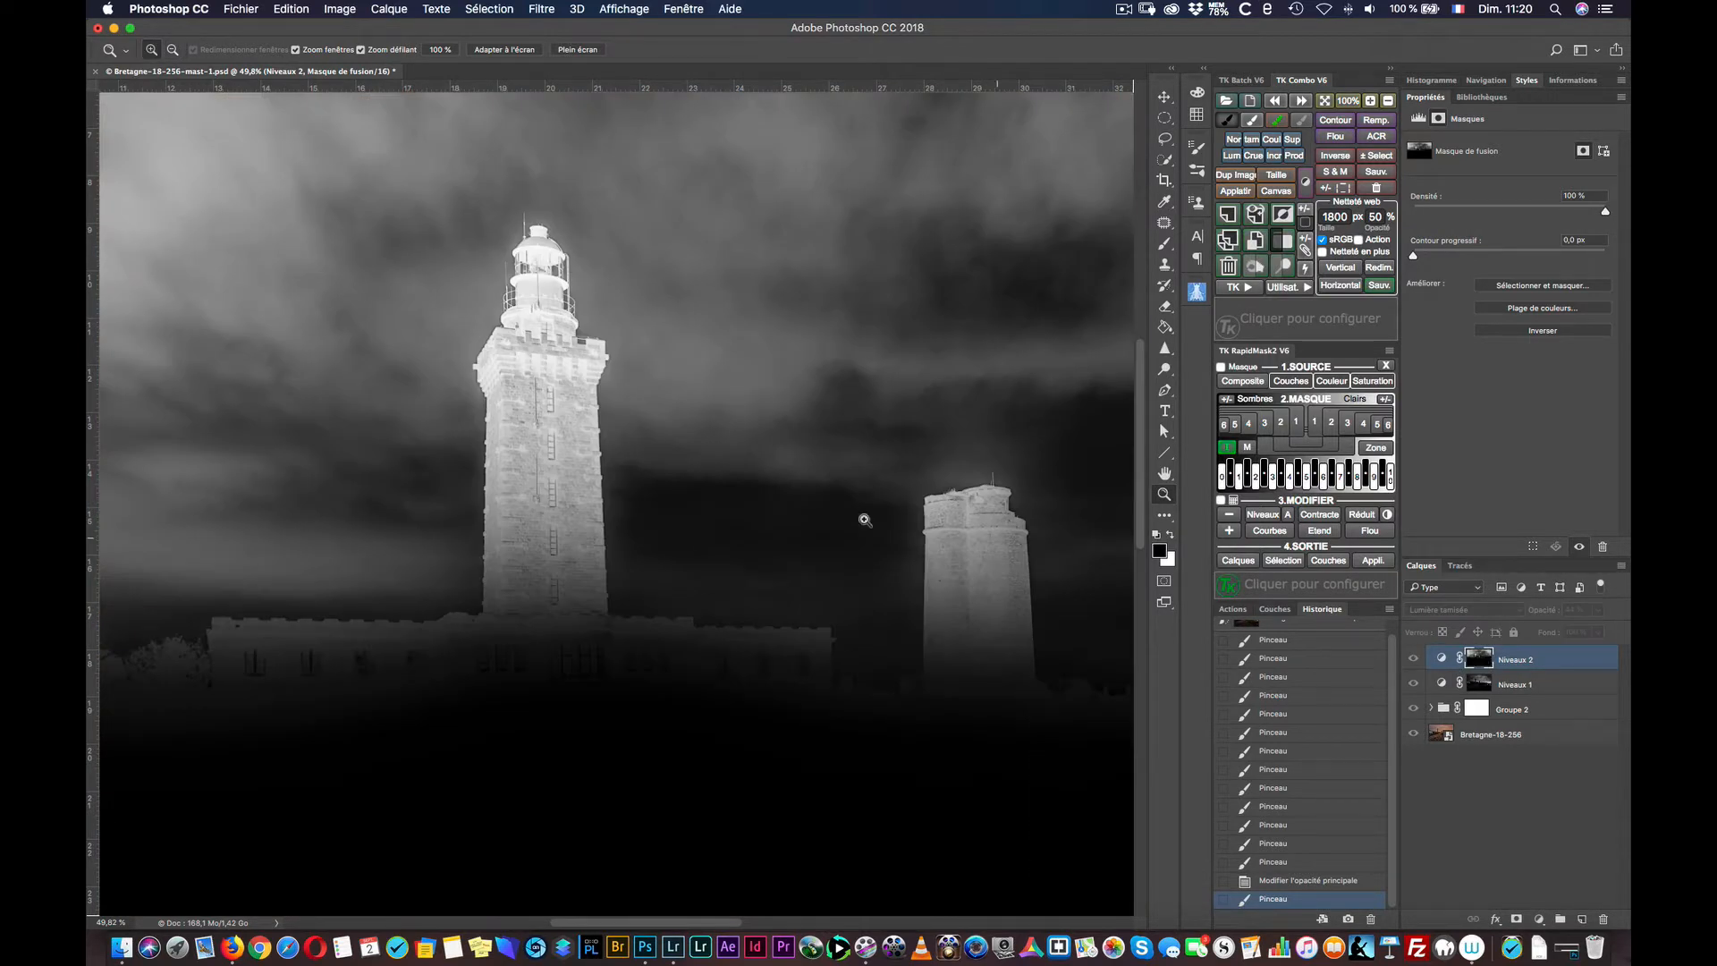
drag(721, 545, 659, 548)
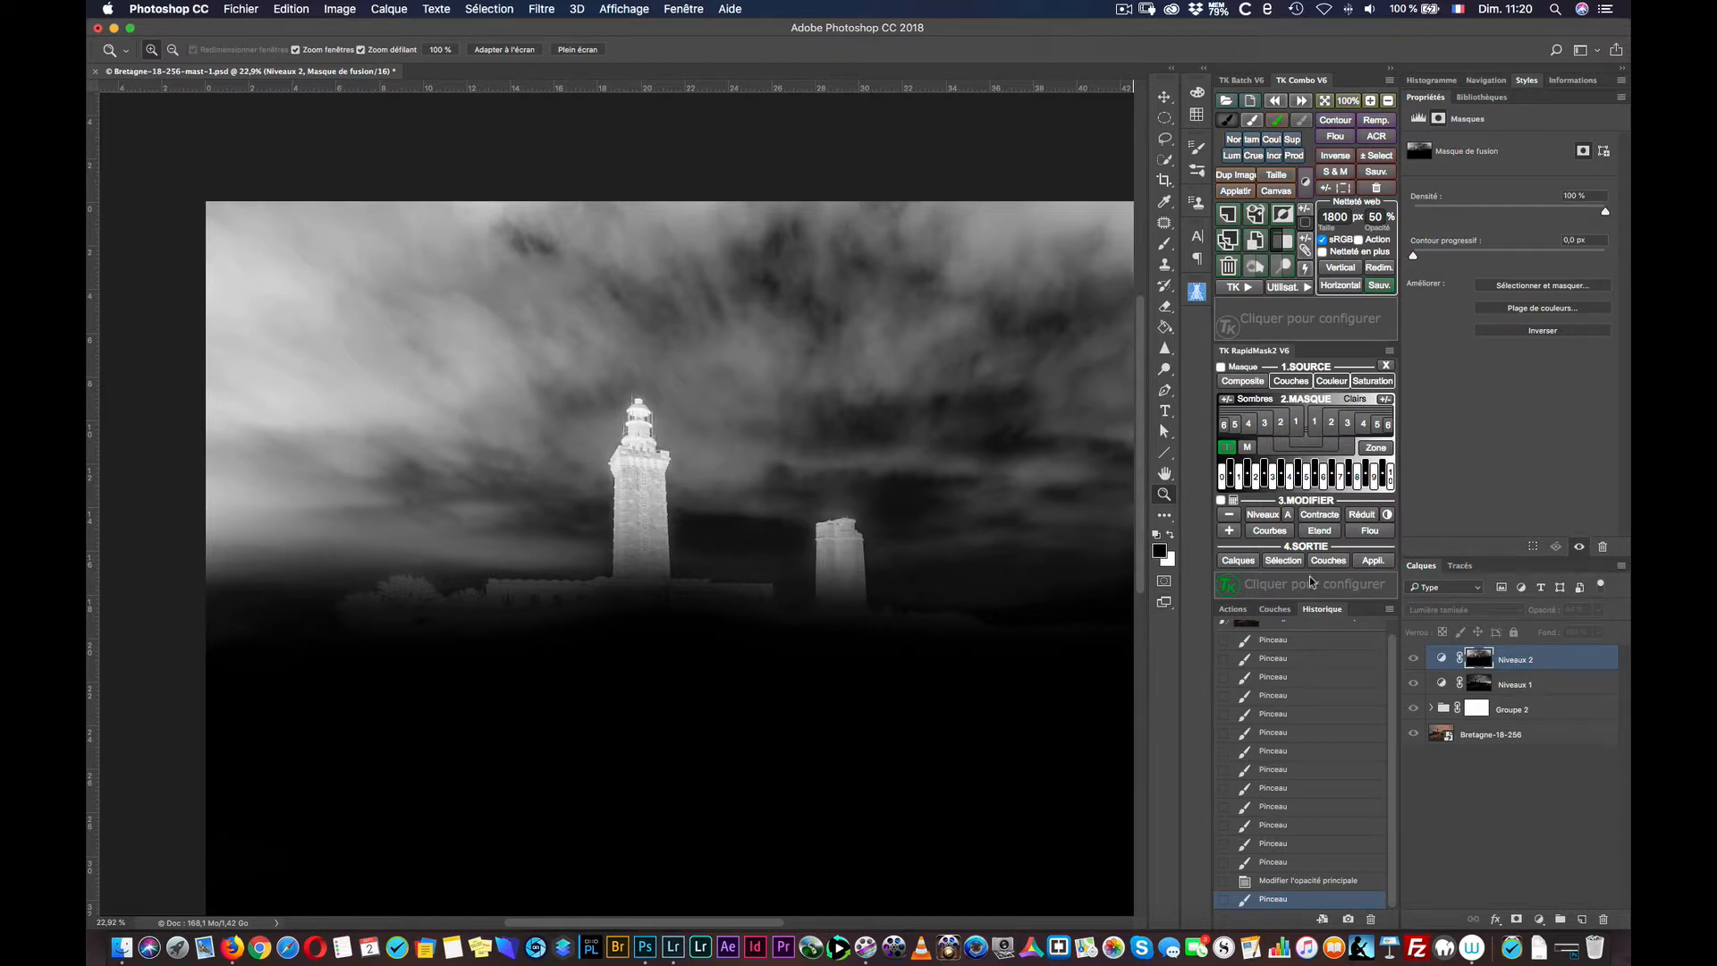
click(1373, 561)
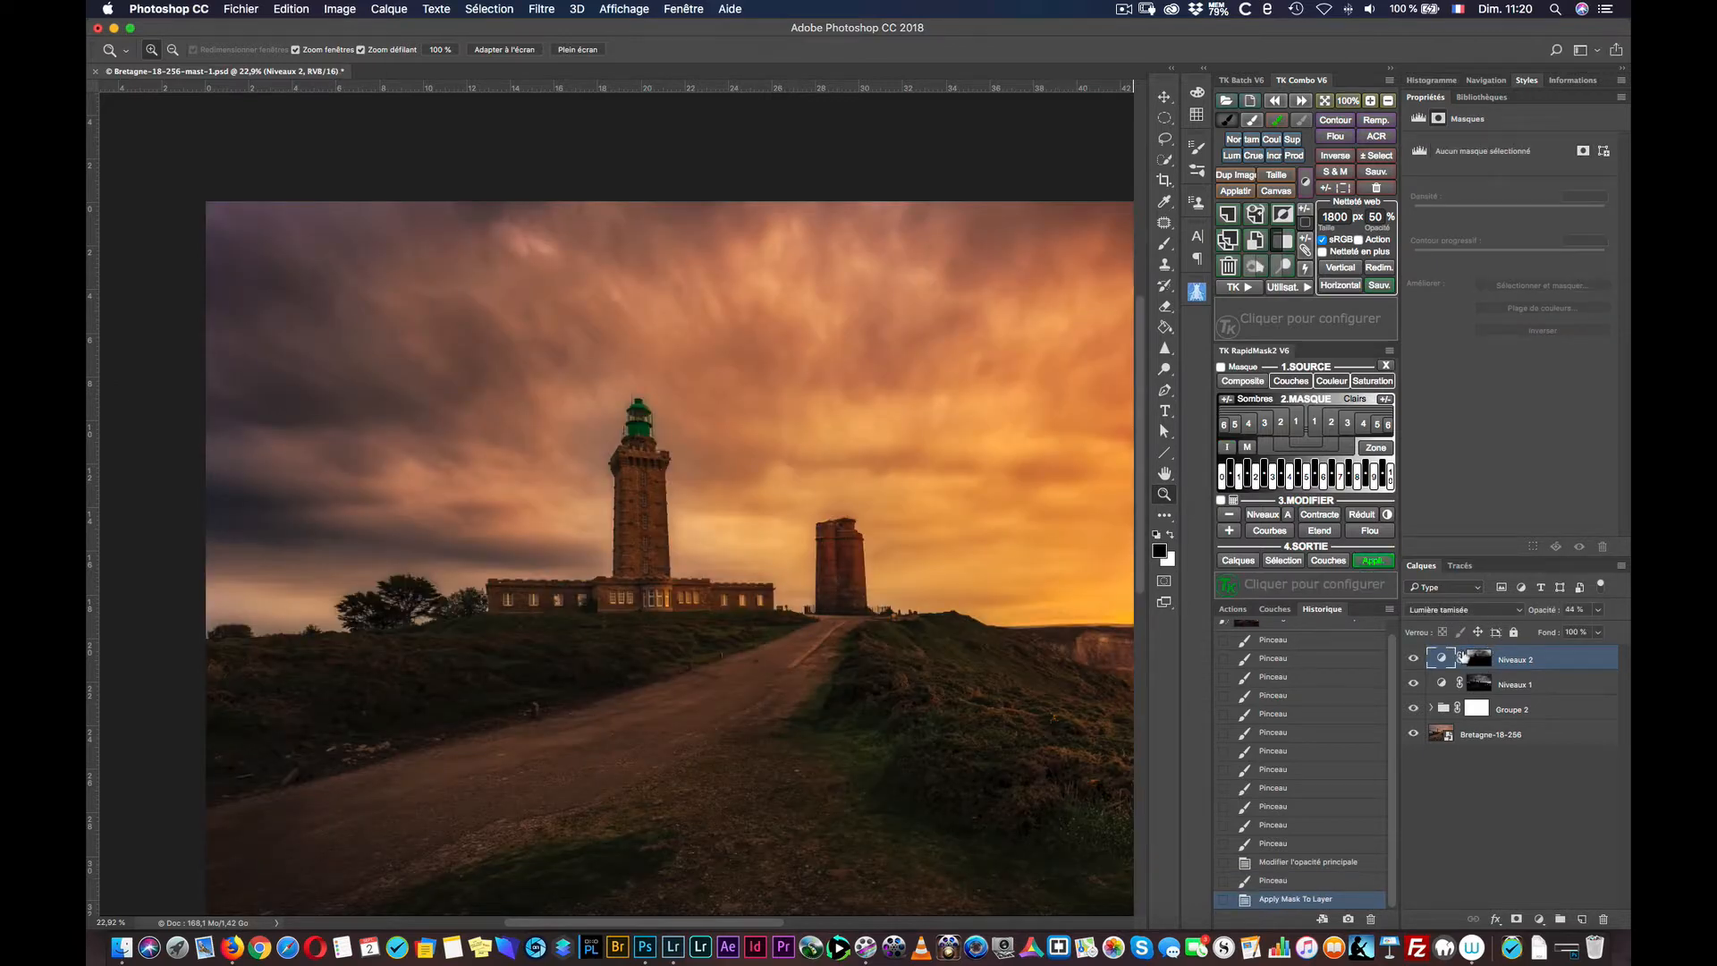
alt+click(1482, 659)
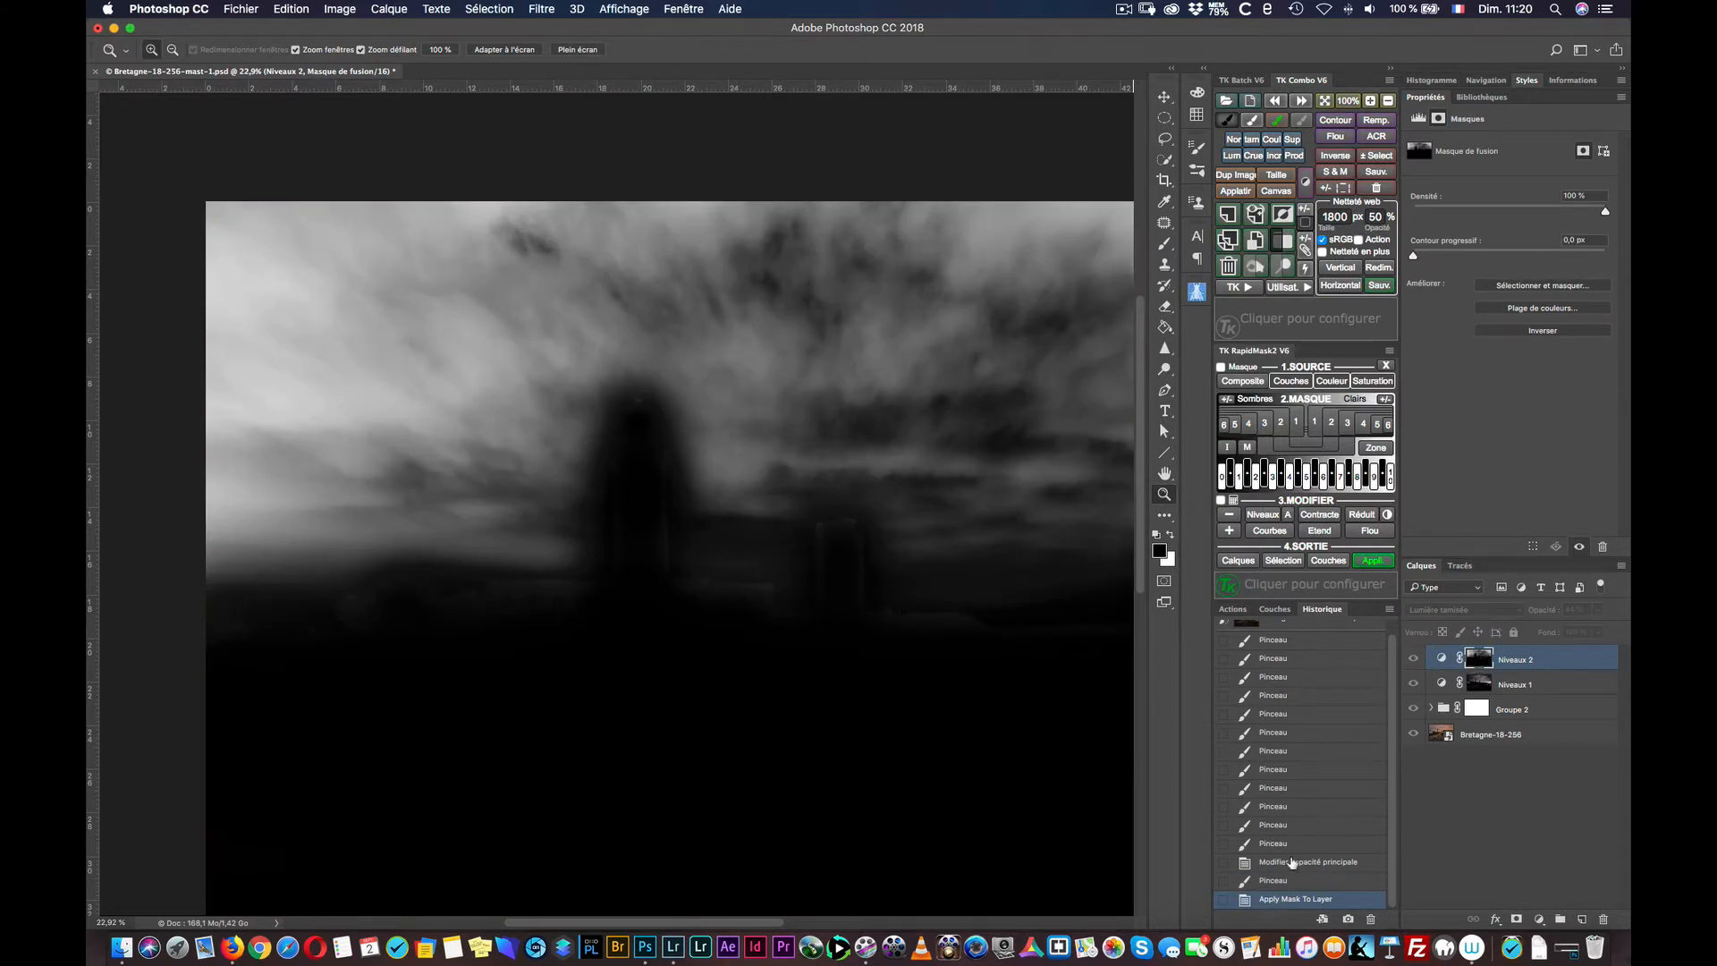
Step: View the Niveaux 2 mask through the RapidMask active-layer mask option, and return to the composite image
mouse_move(1270, 383)
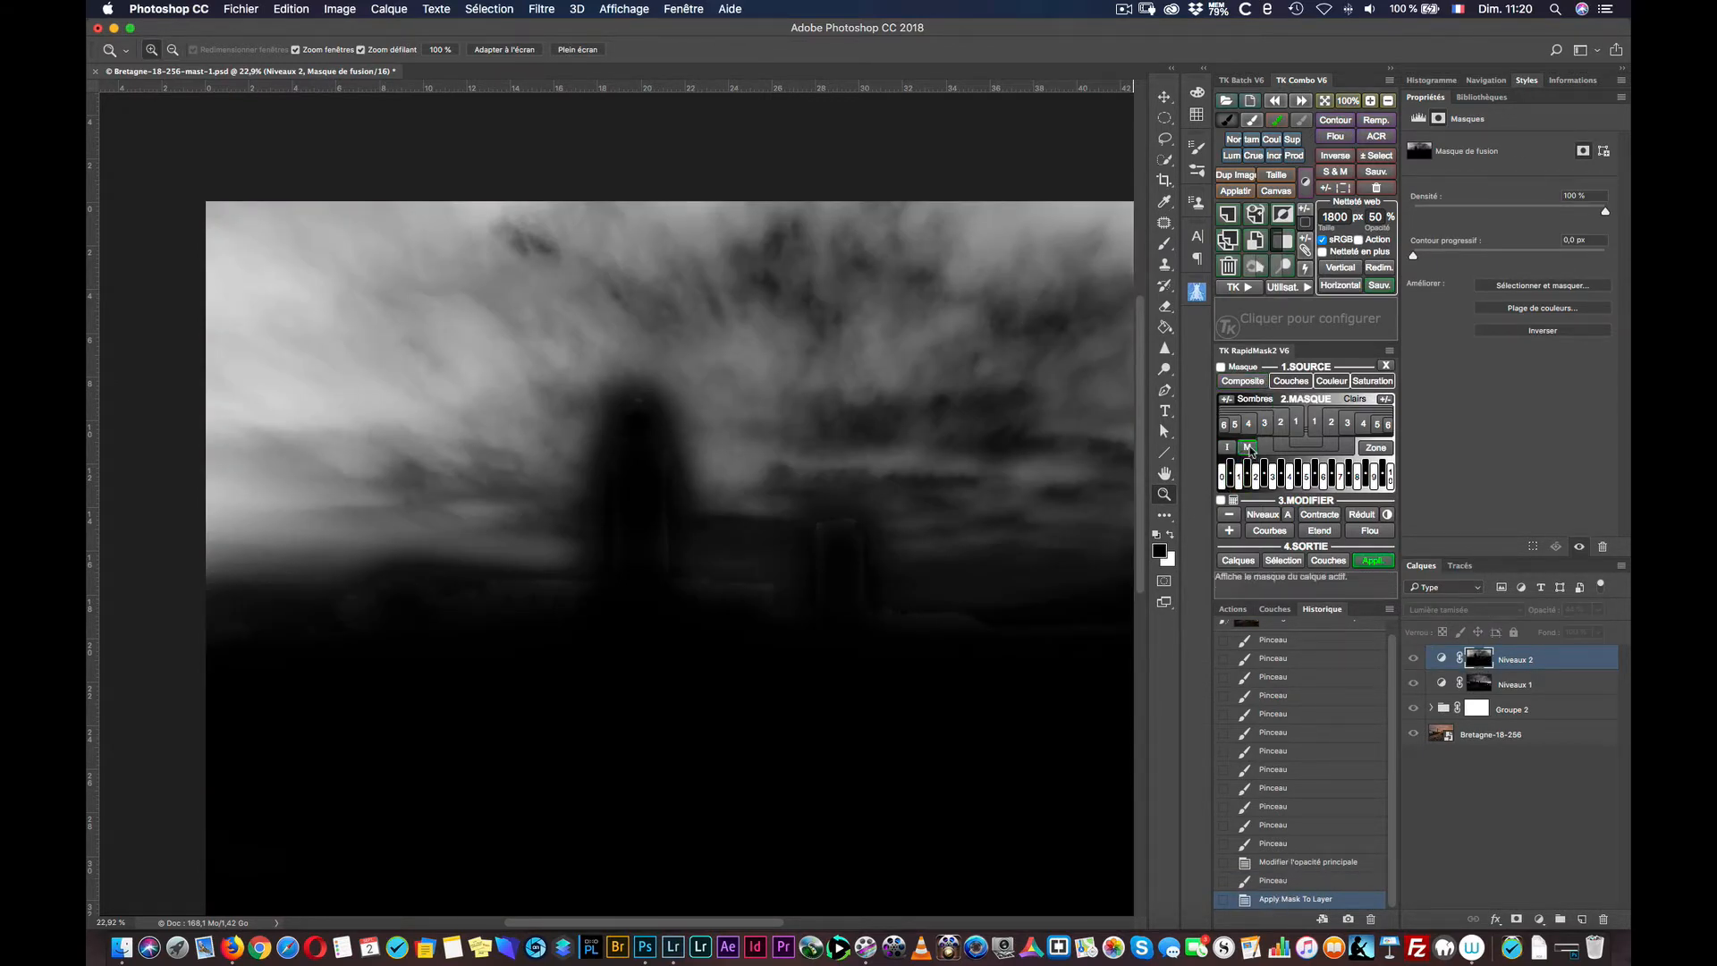
click(1239, 447)
click(1229, 448)
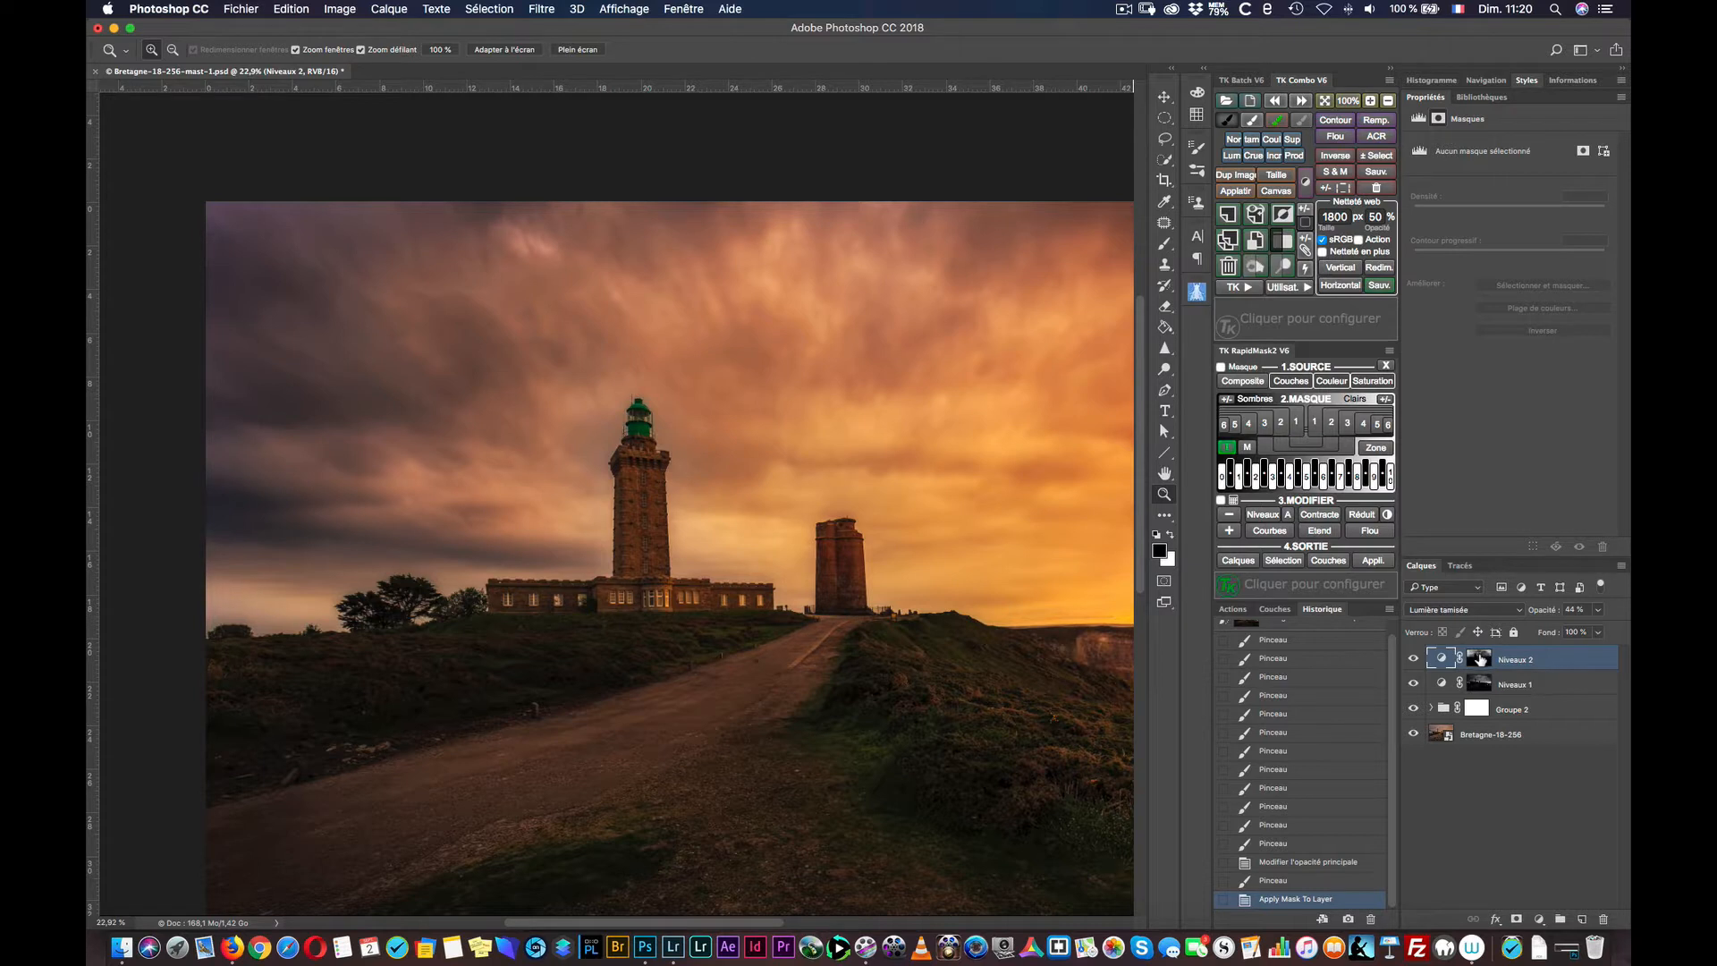
key(alt)
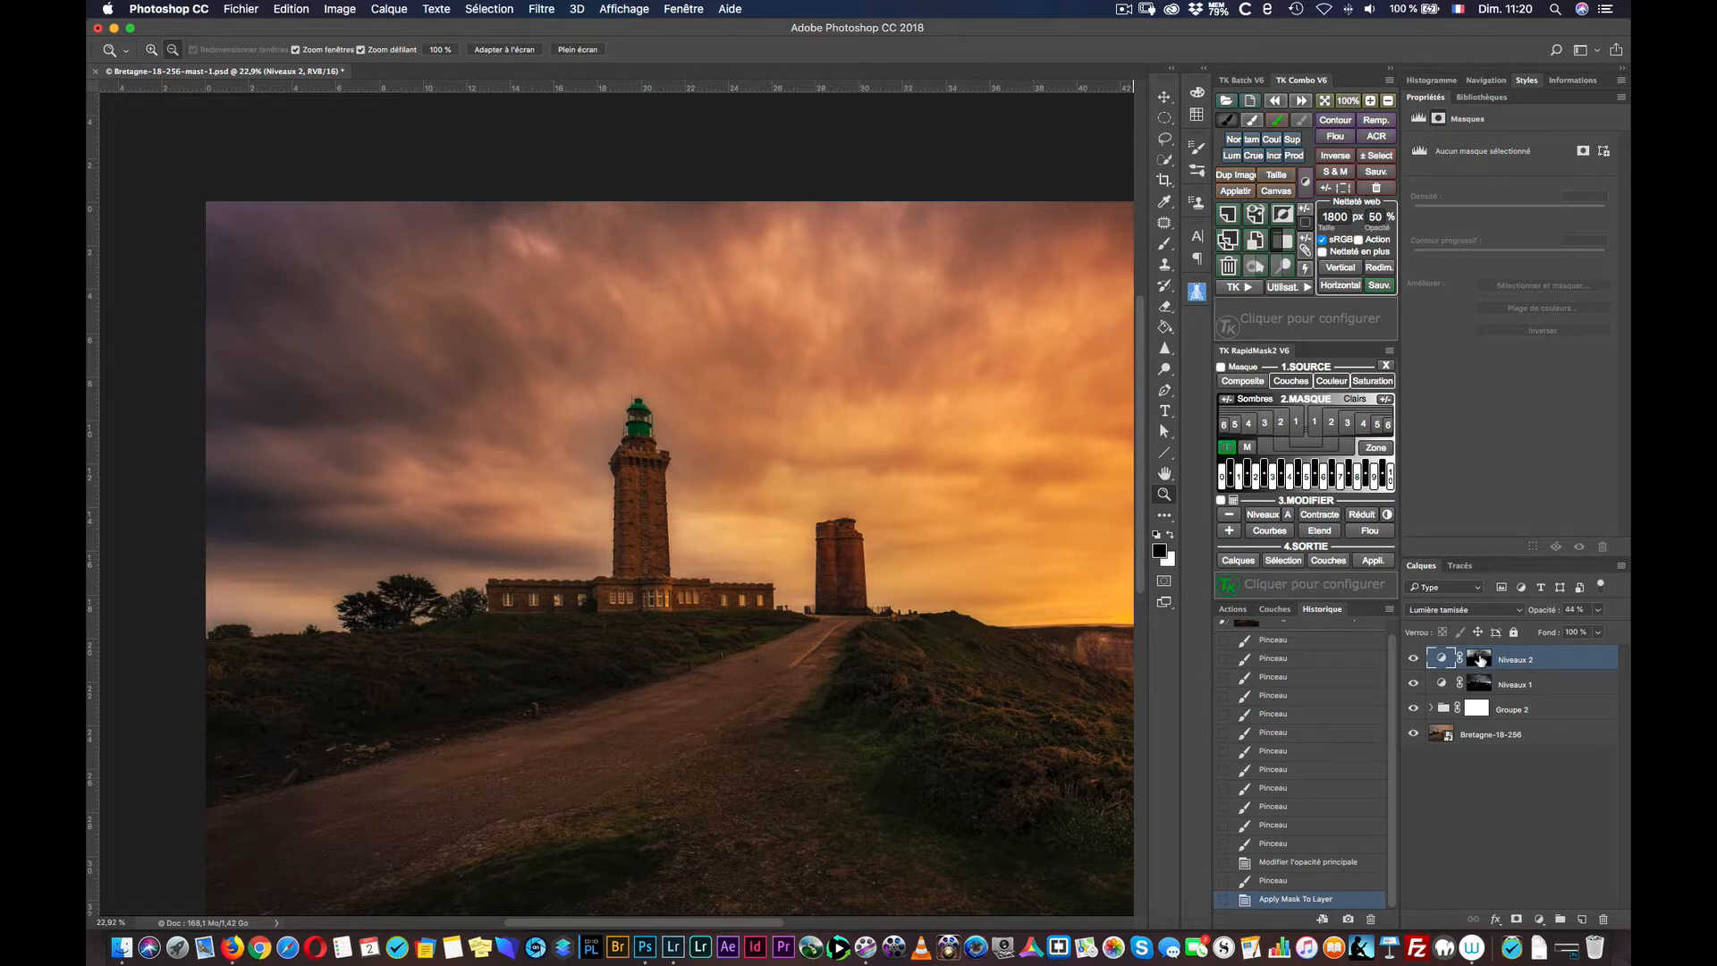
click(1238, 559)
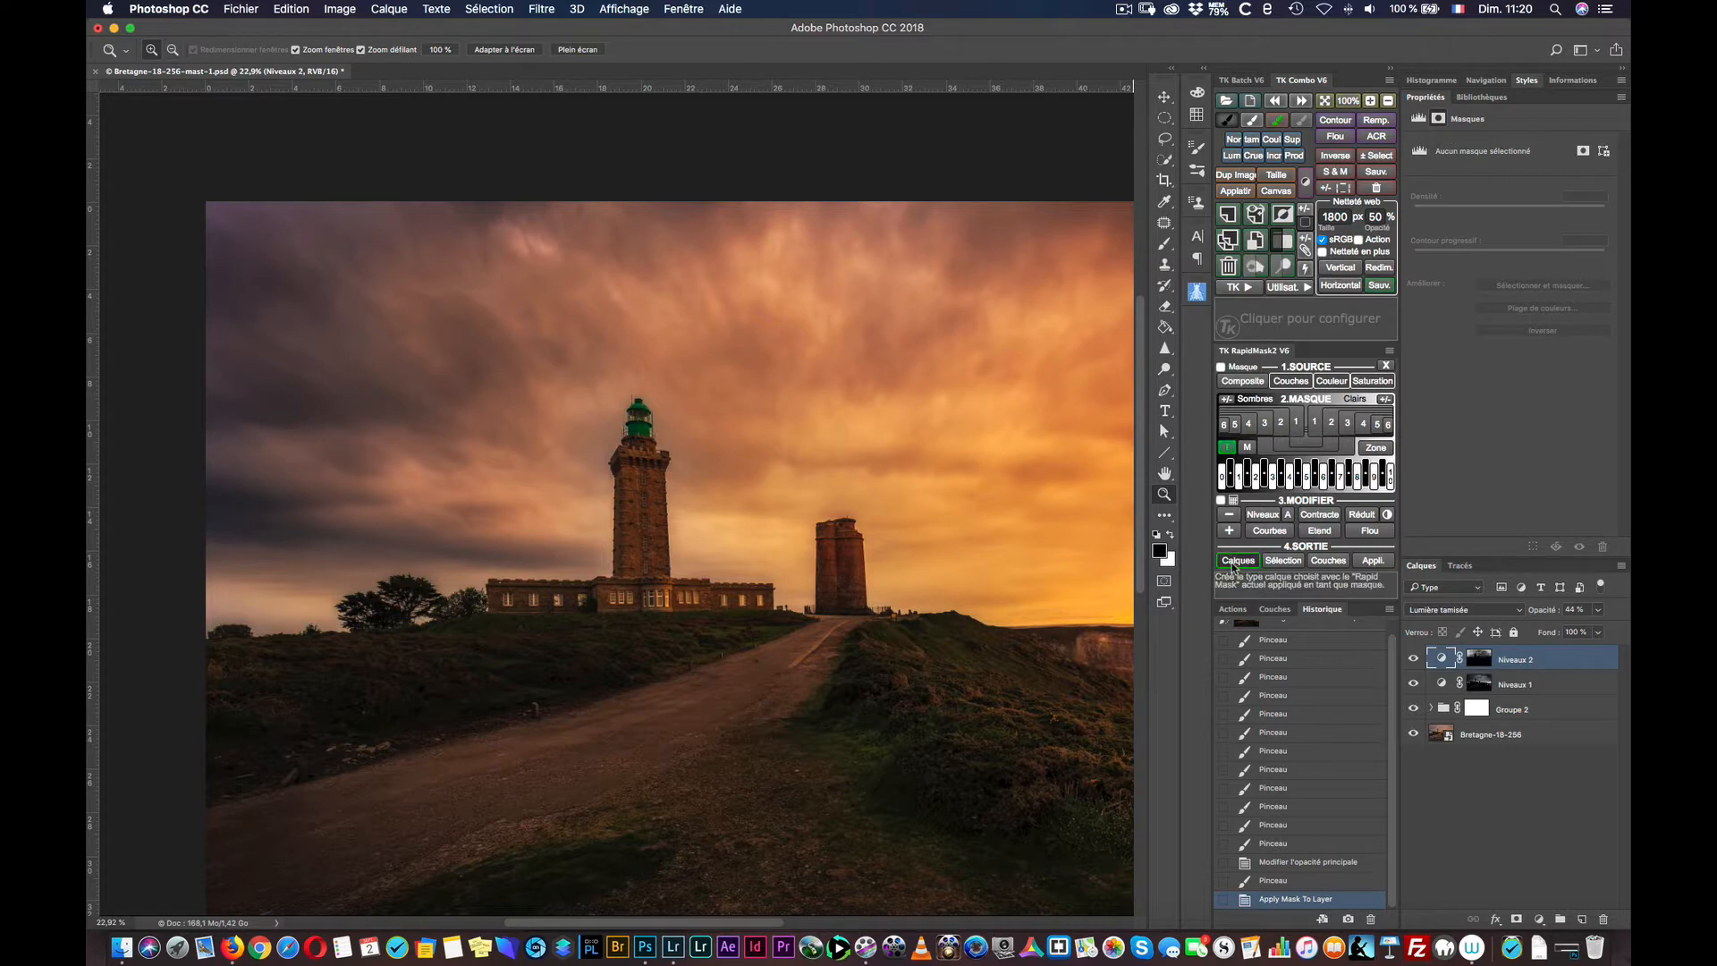
click(1413, 809)
click(1321, 368)
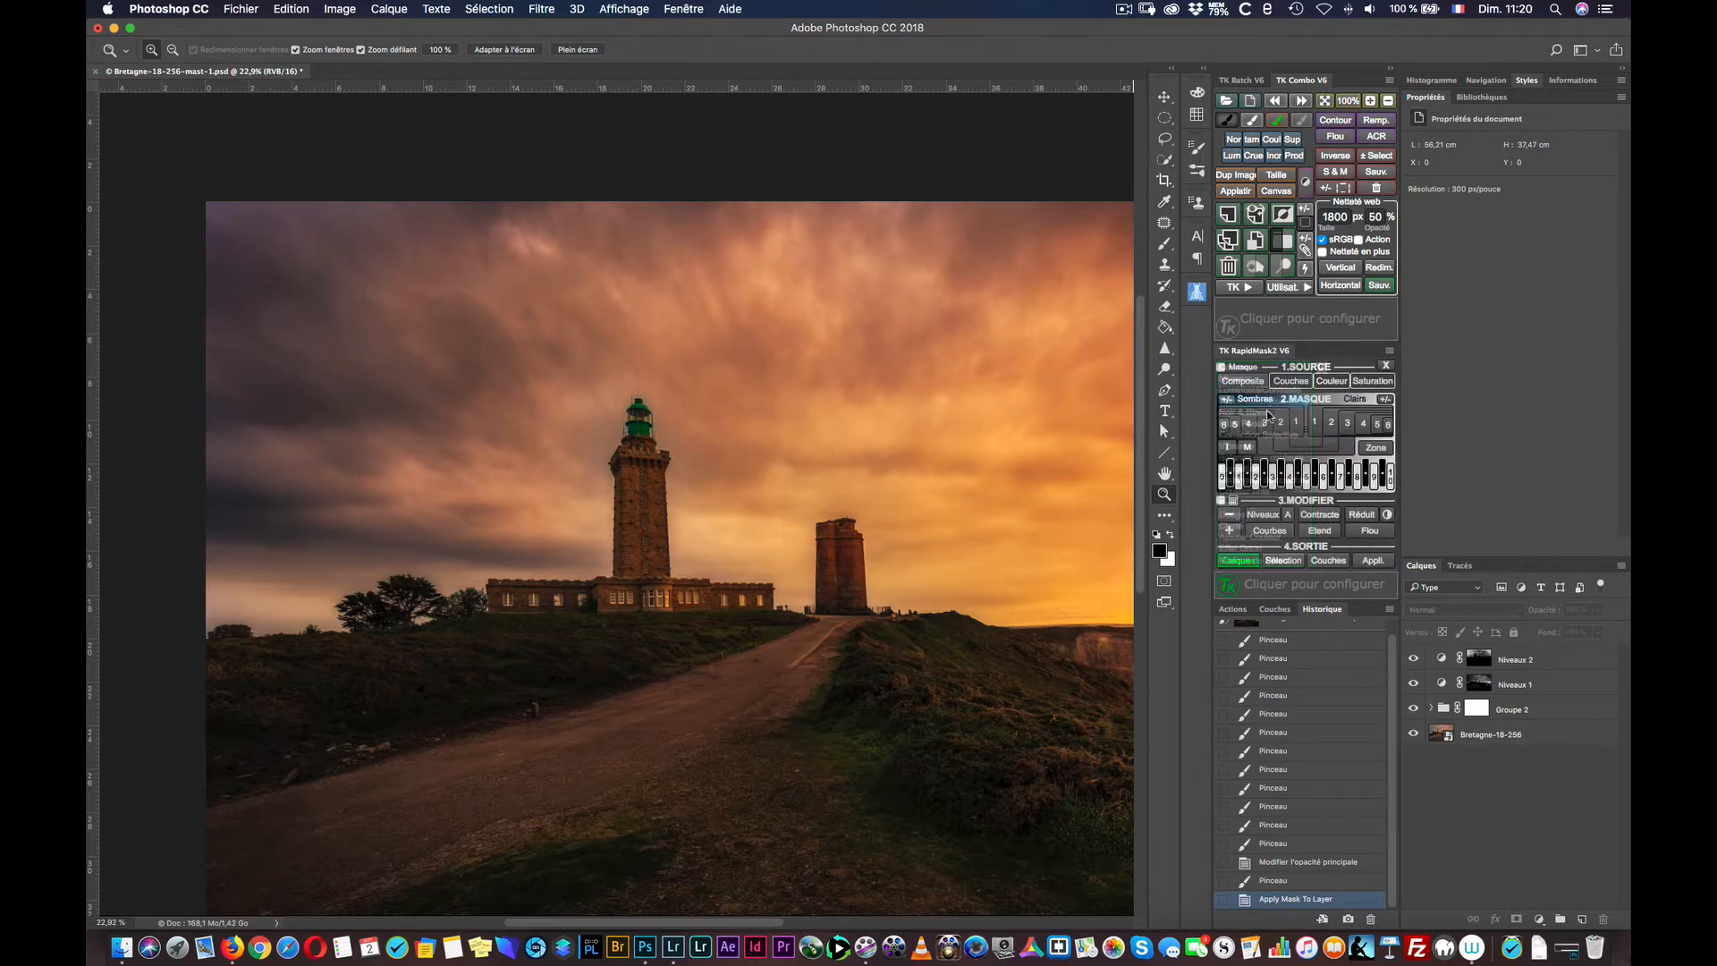
Step: Display the Niveaux 2 mask with RapidMask, and compare it with the layer's own mask view
click(1249, 447)
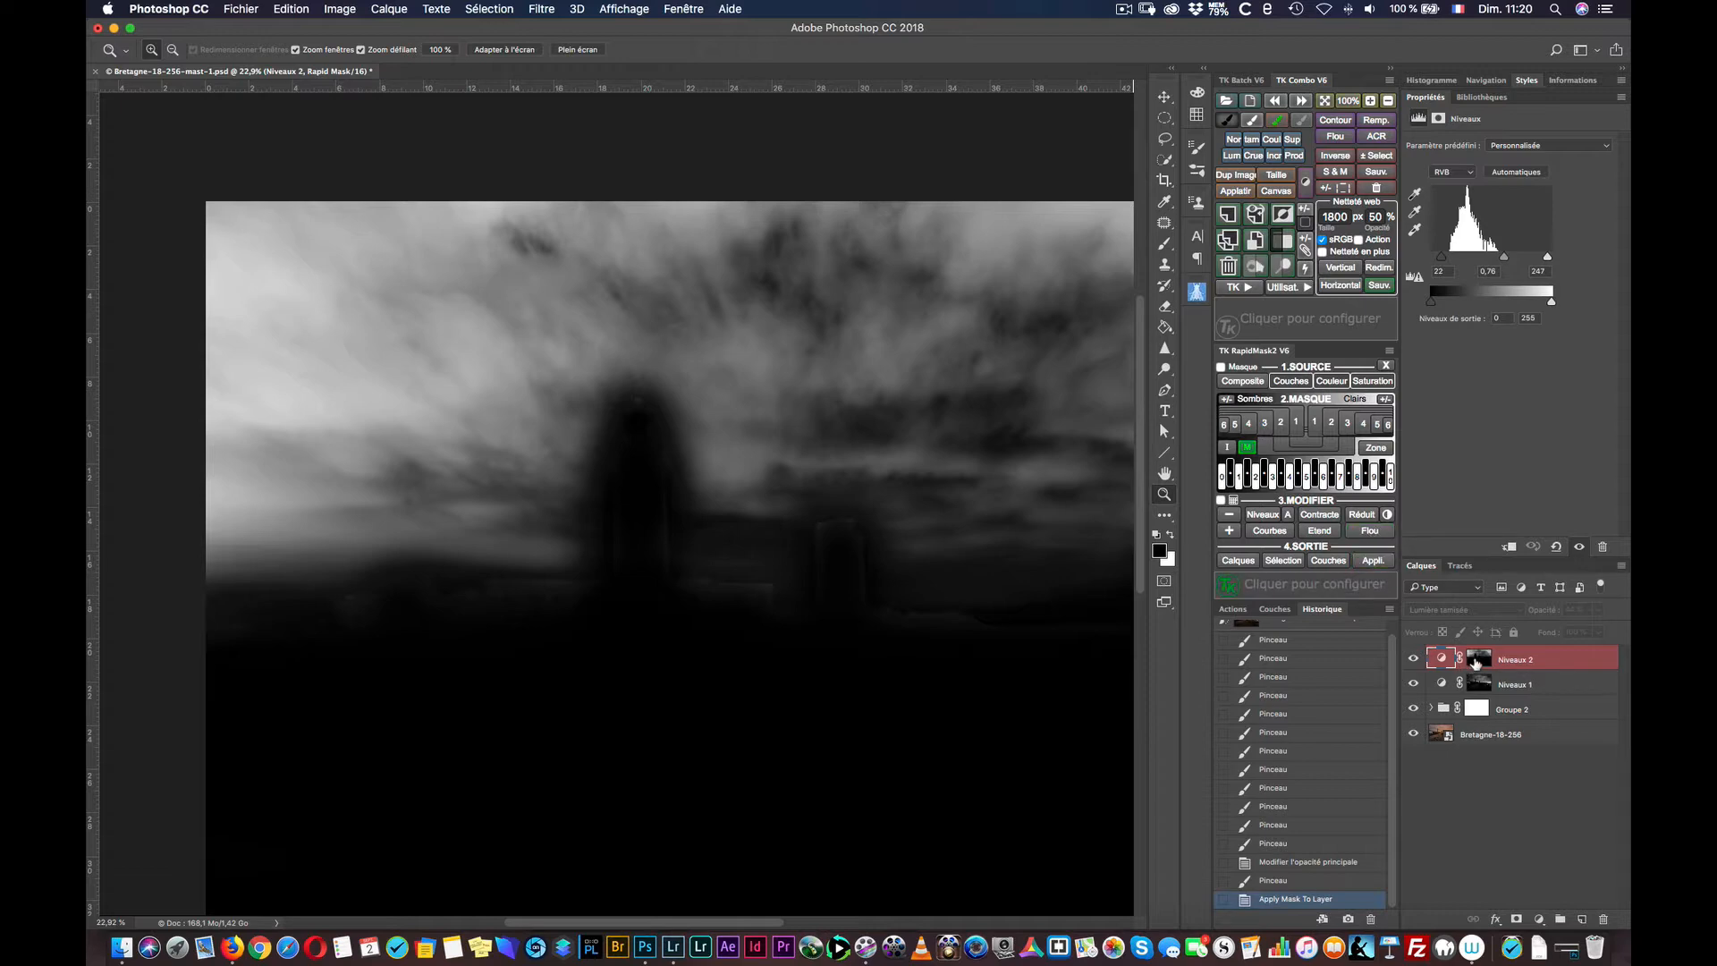
click(1477, 660)
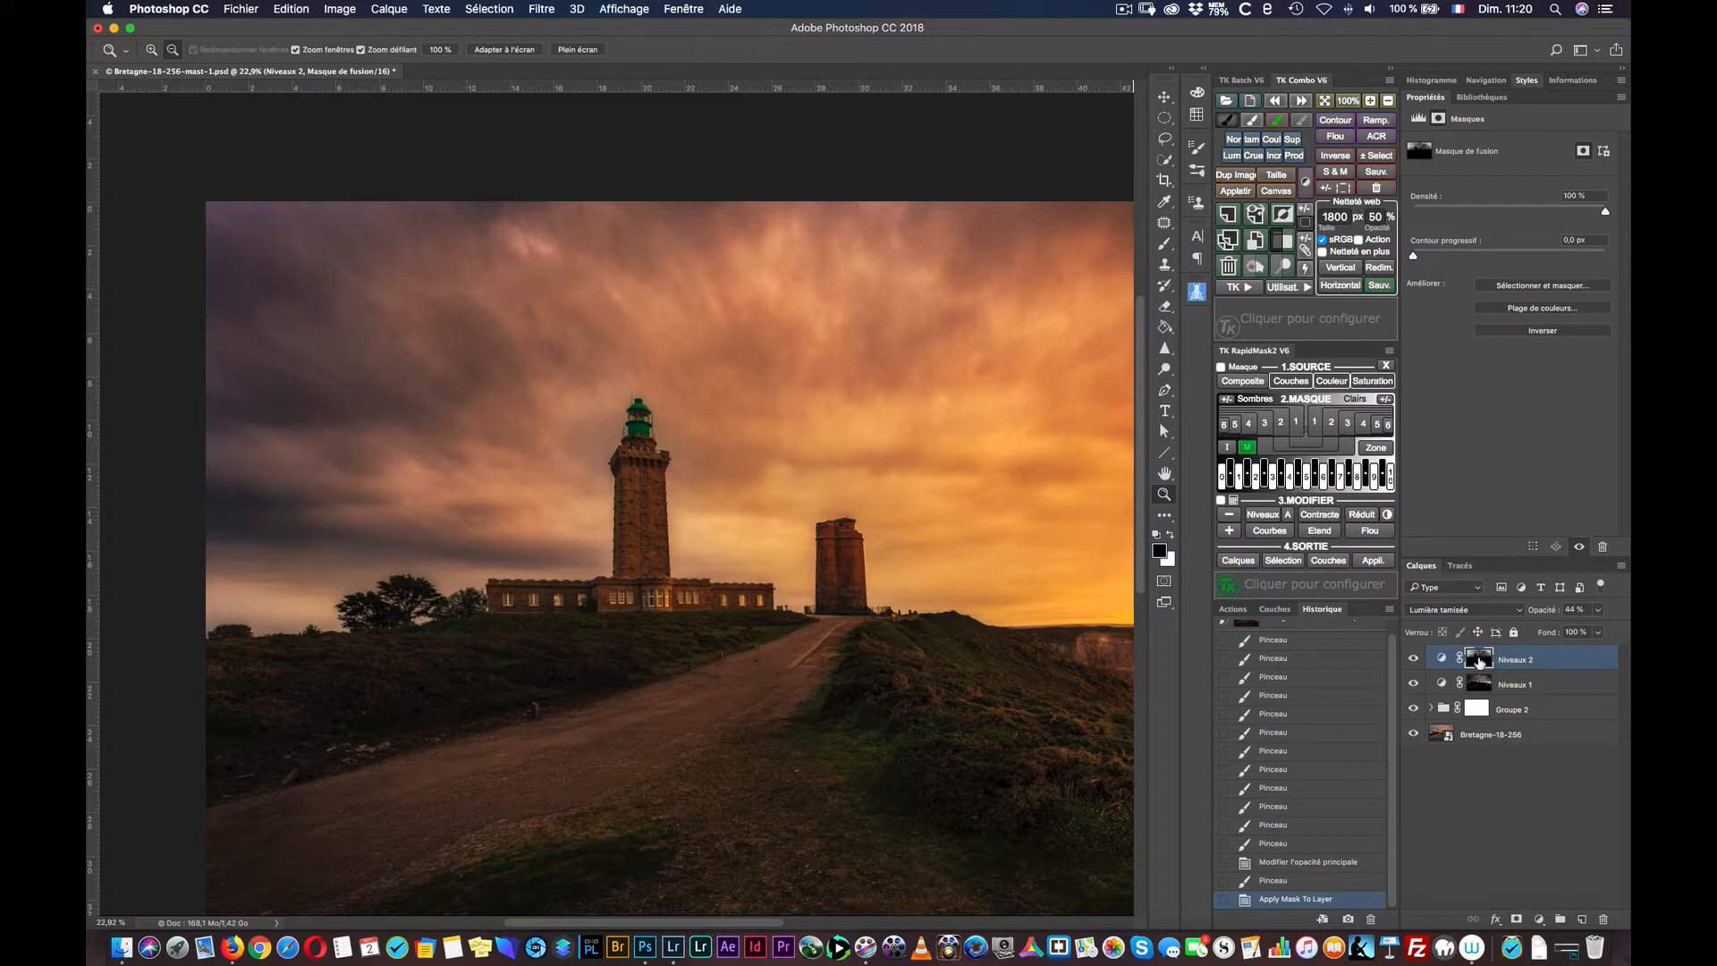
alt+click(1477, 660)
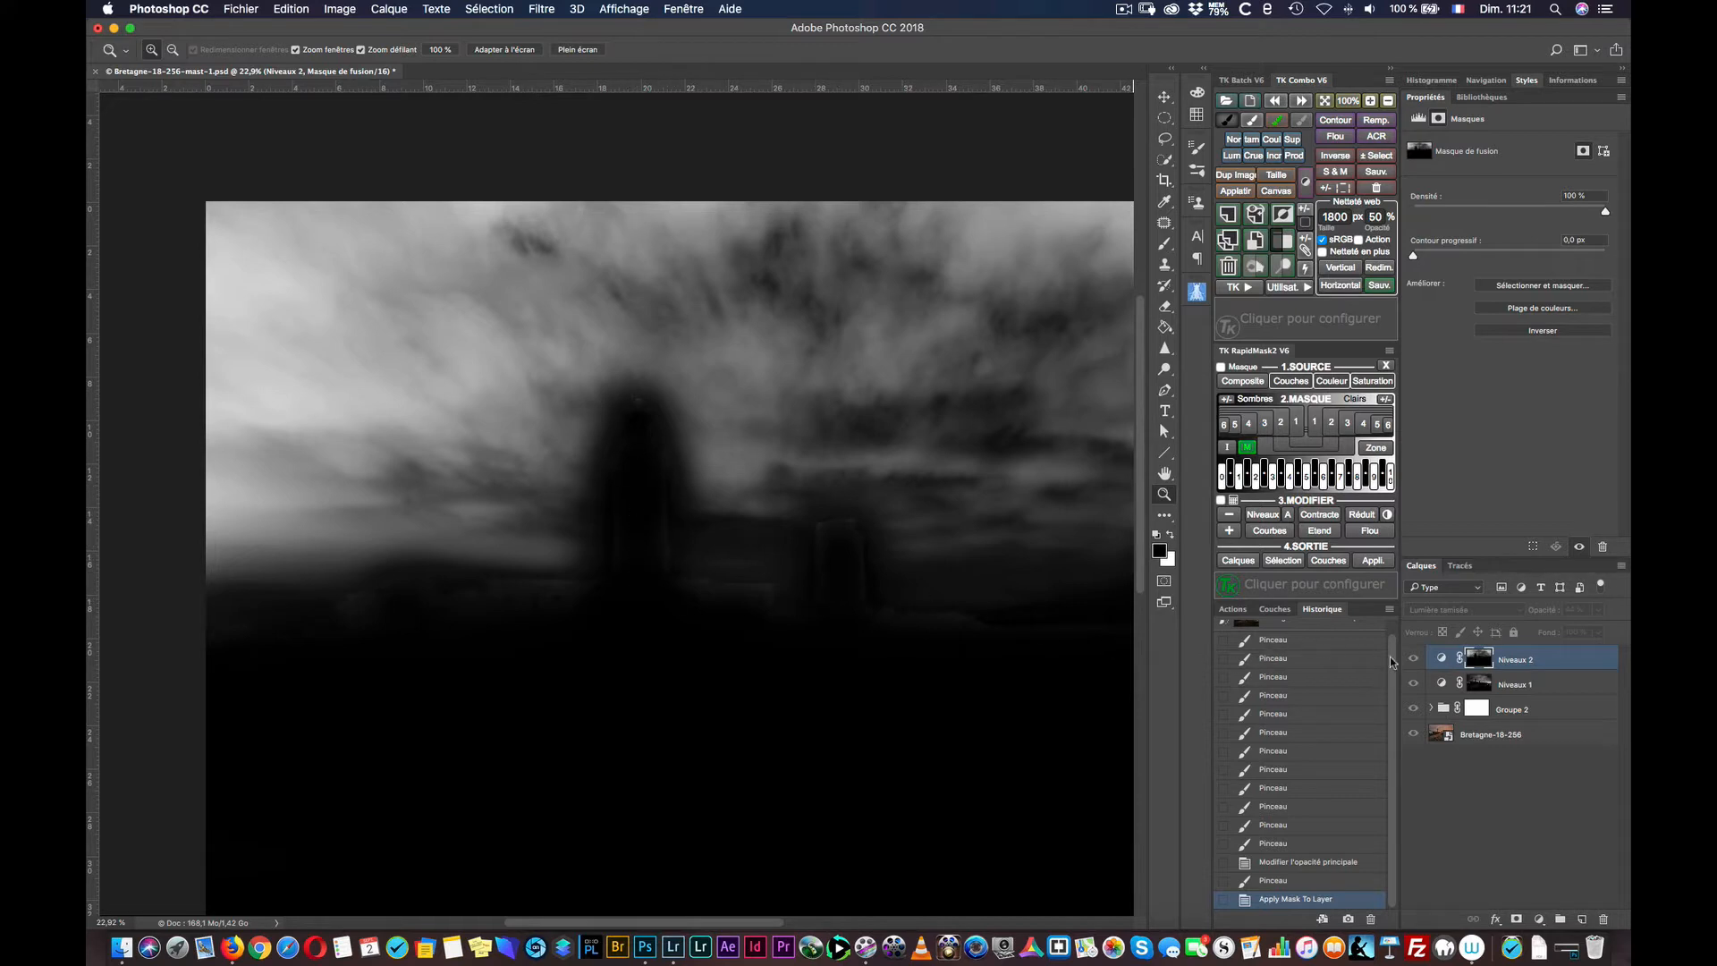
Step: Return to the composite image and compare it with the Niveaux 2 layer hidden and shown
click(1442, 659)
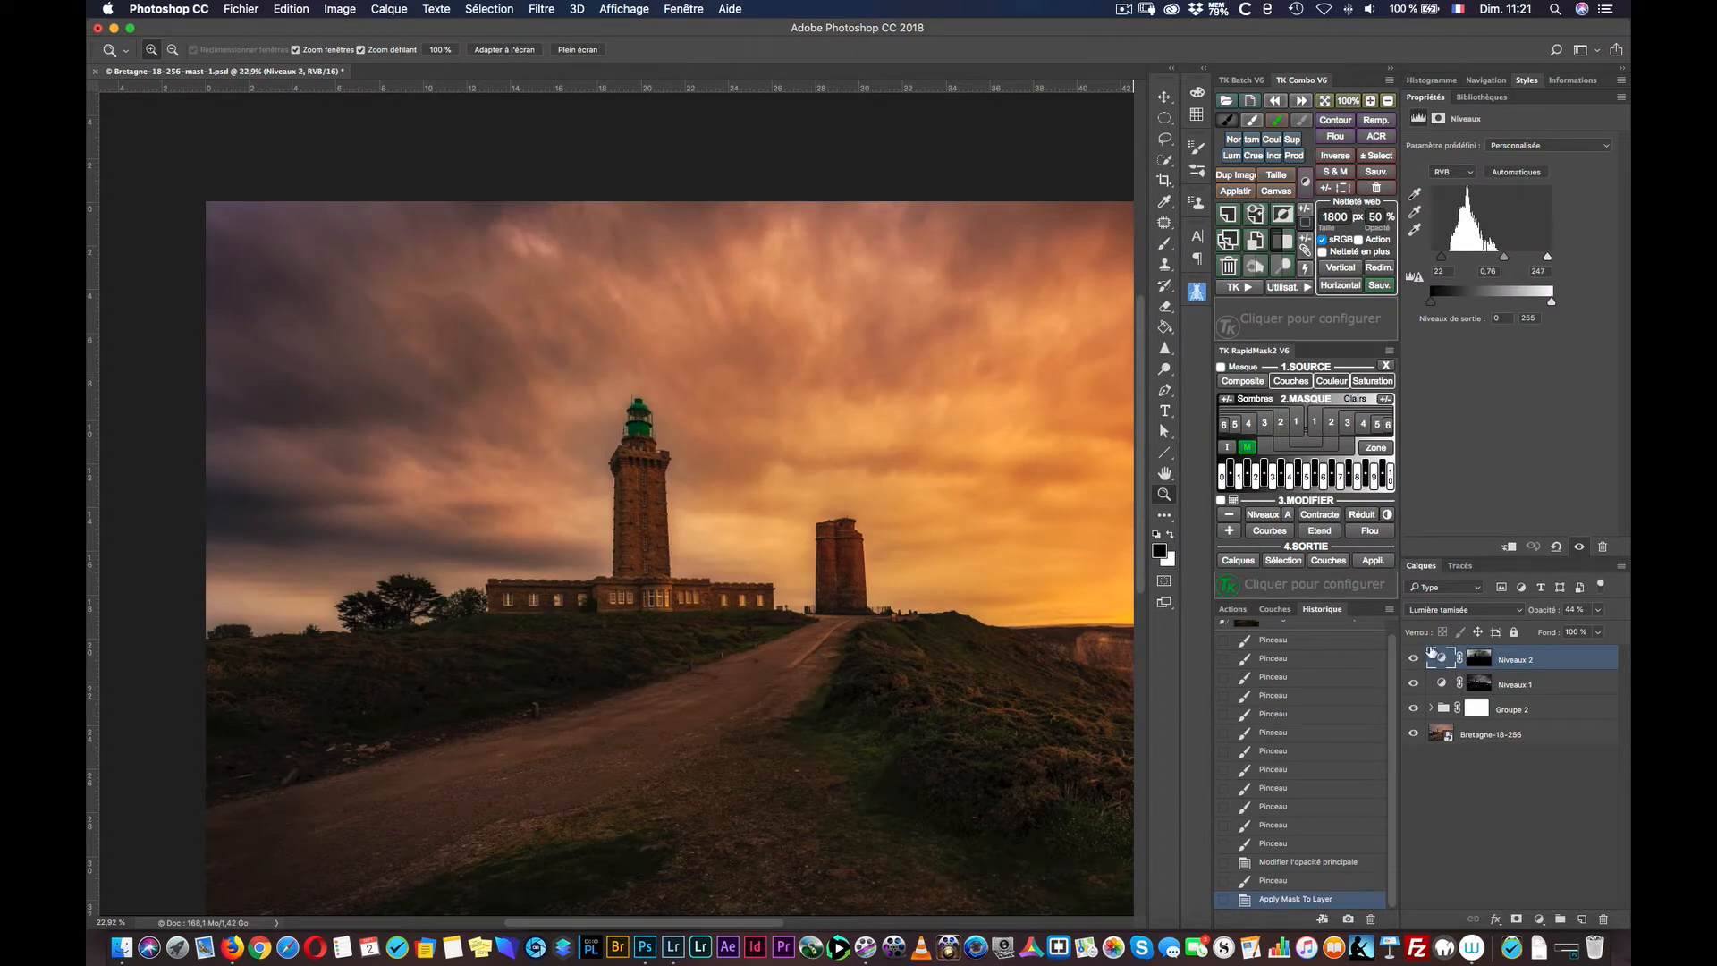
click(1414, 659)
click(1413, 659)
click(1413, 659)
click(1413, 659)
Step: Load the Niveaux 2 mask into RapidMask and soften it with a Gaussian blur of 5,0 pixels
click(1479, 660)
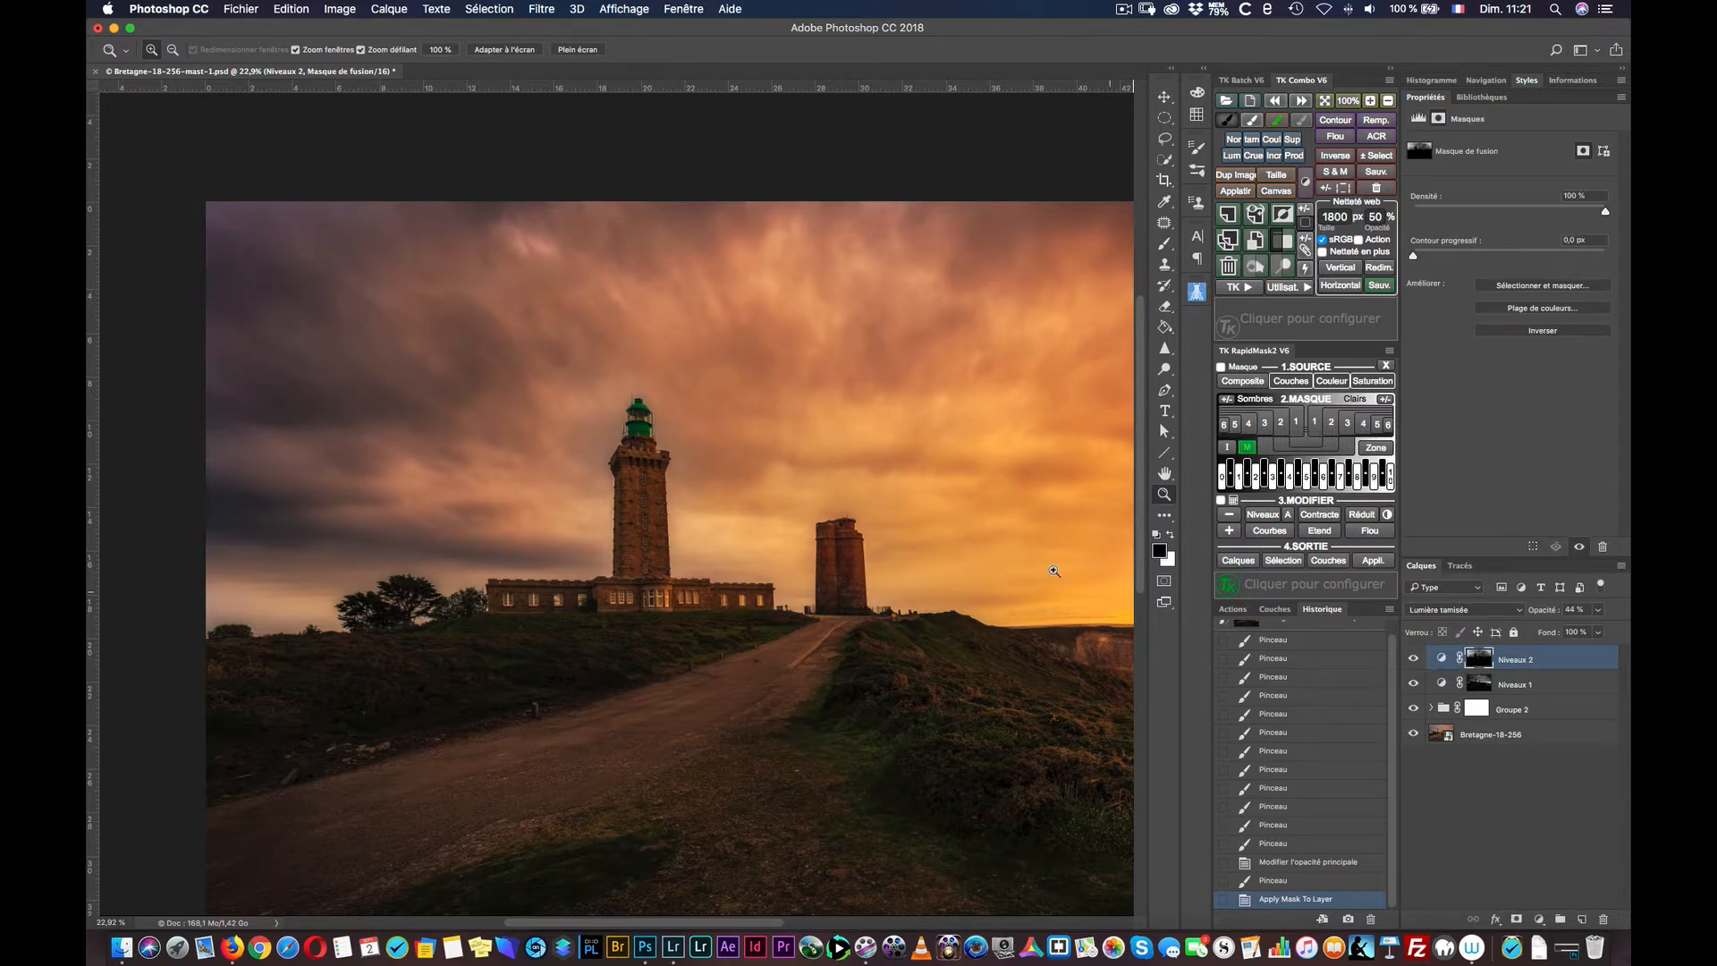
mouse_move(767, 539)
mouse_down()
mouse_move(751, 528)
mouse_move(771, 526)
mouse_up()
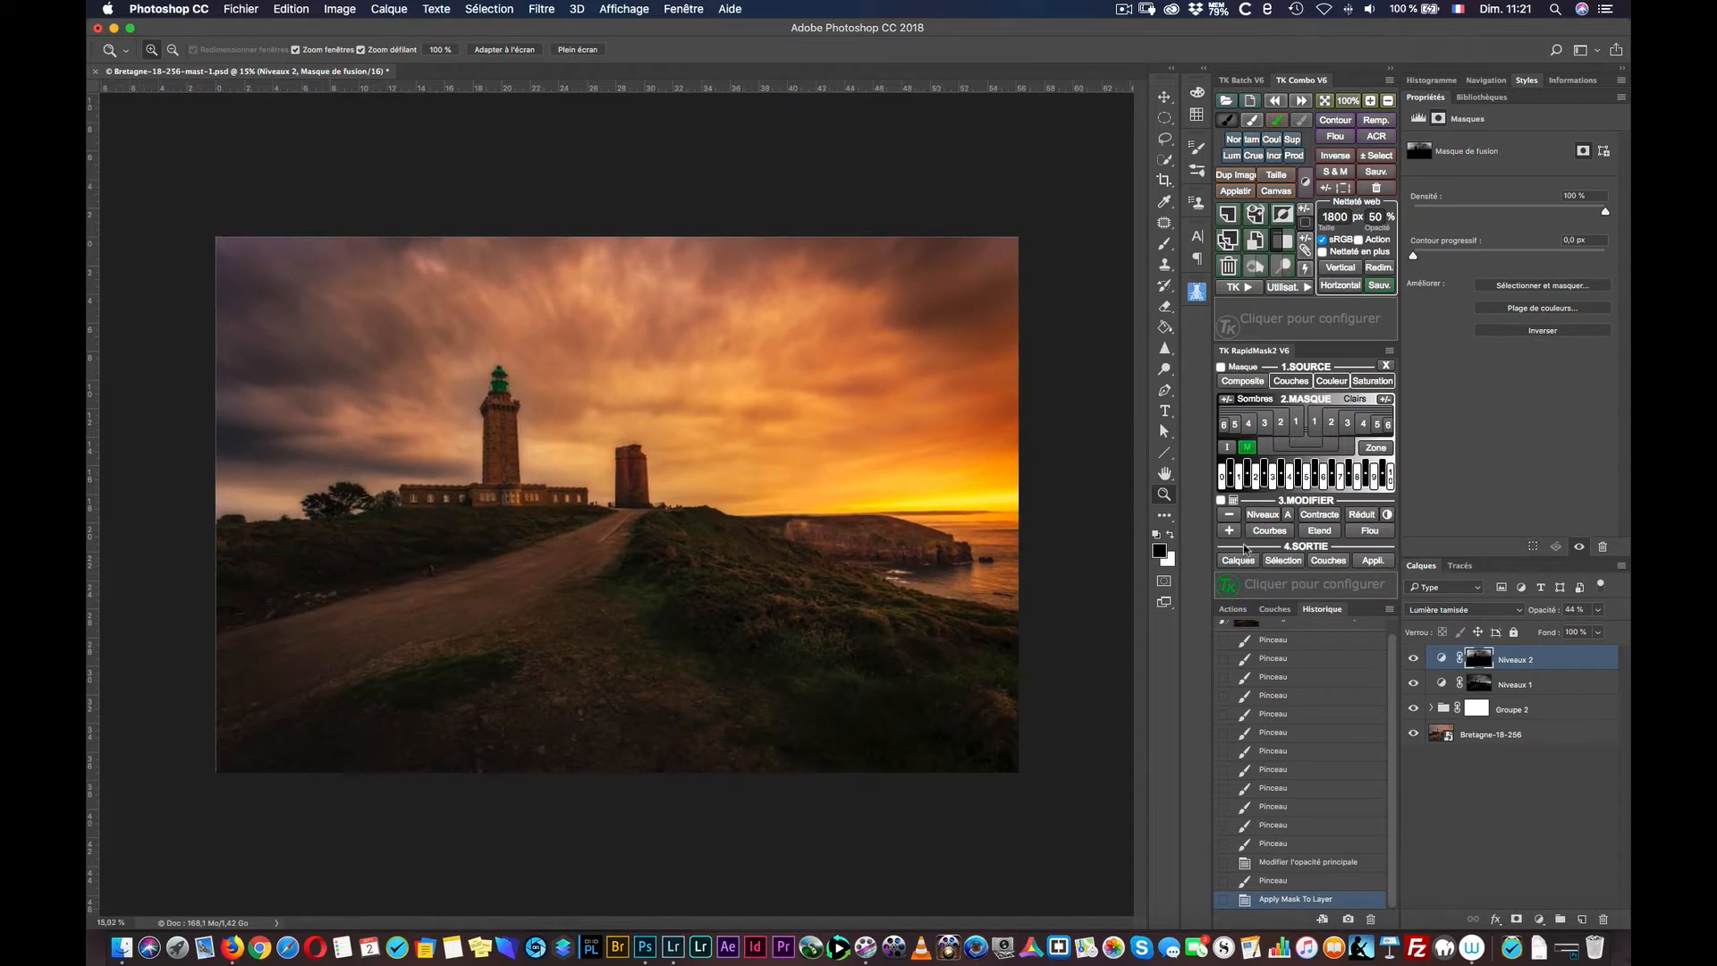
click(1246, 448)
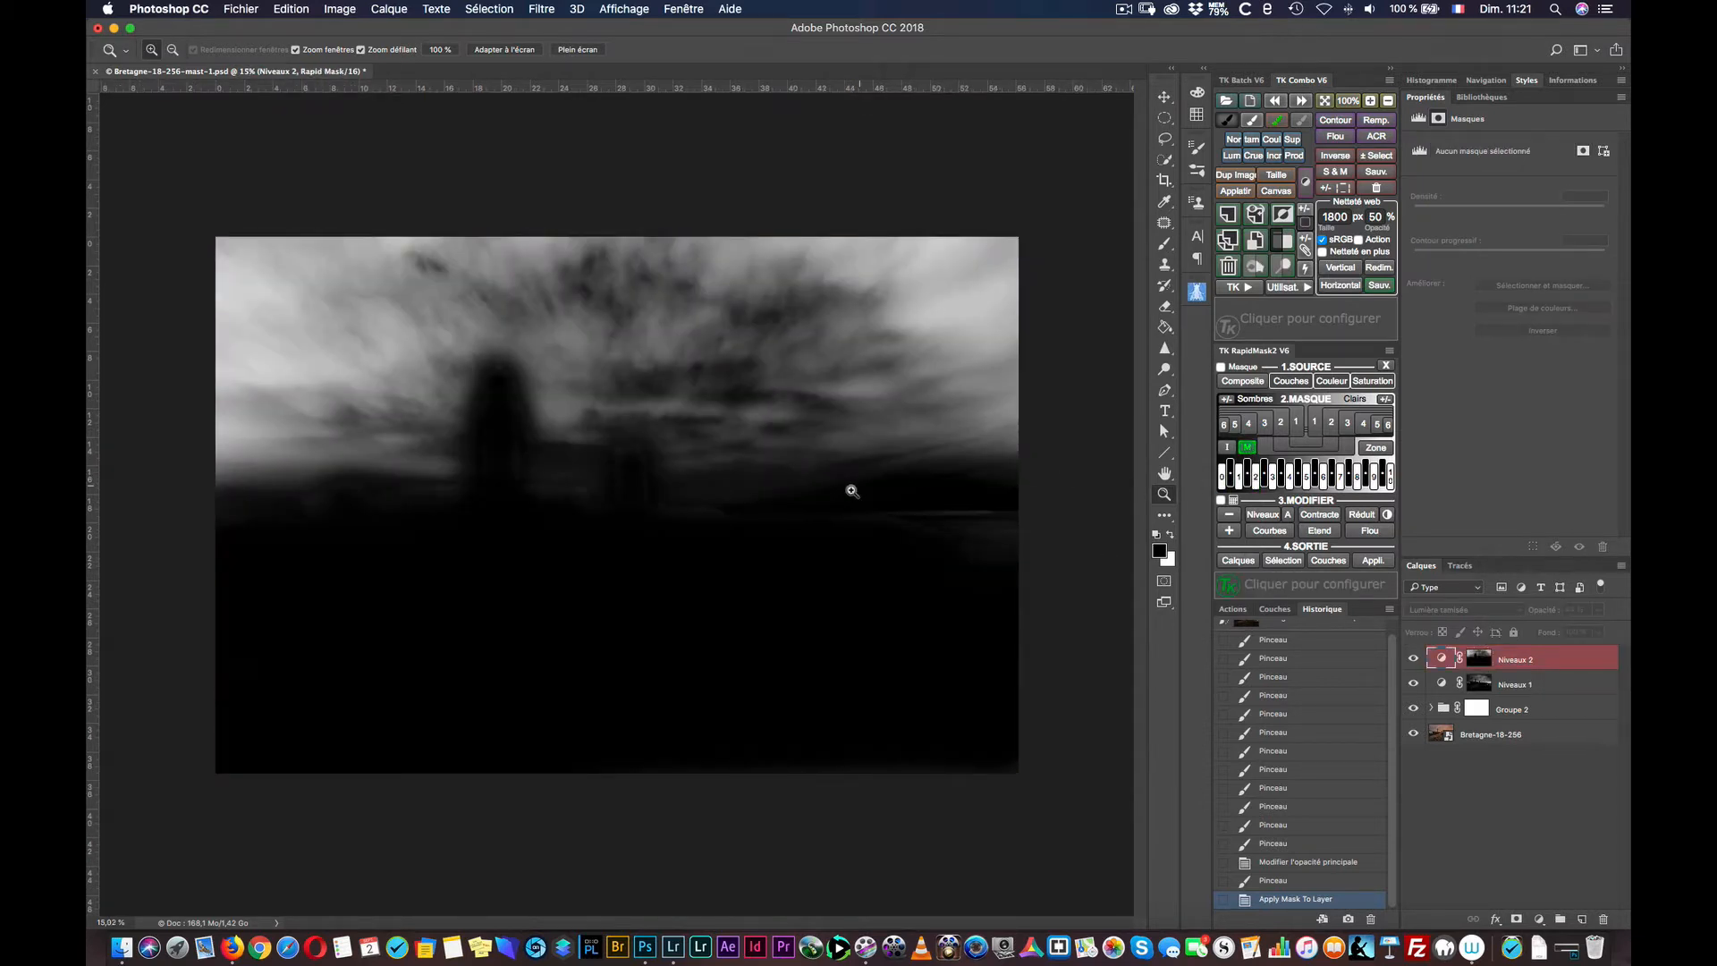
click(1368, 531)
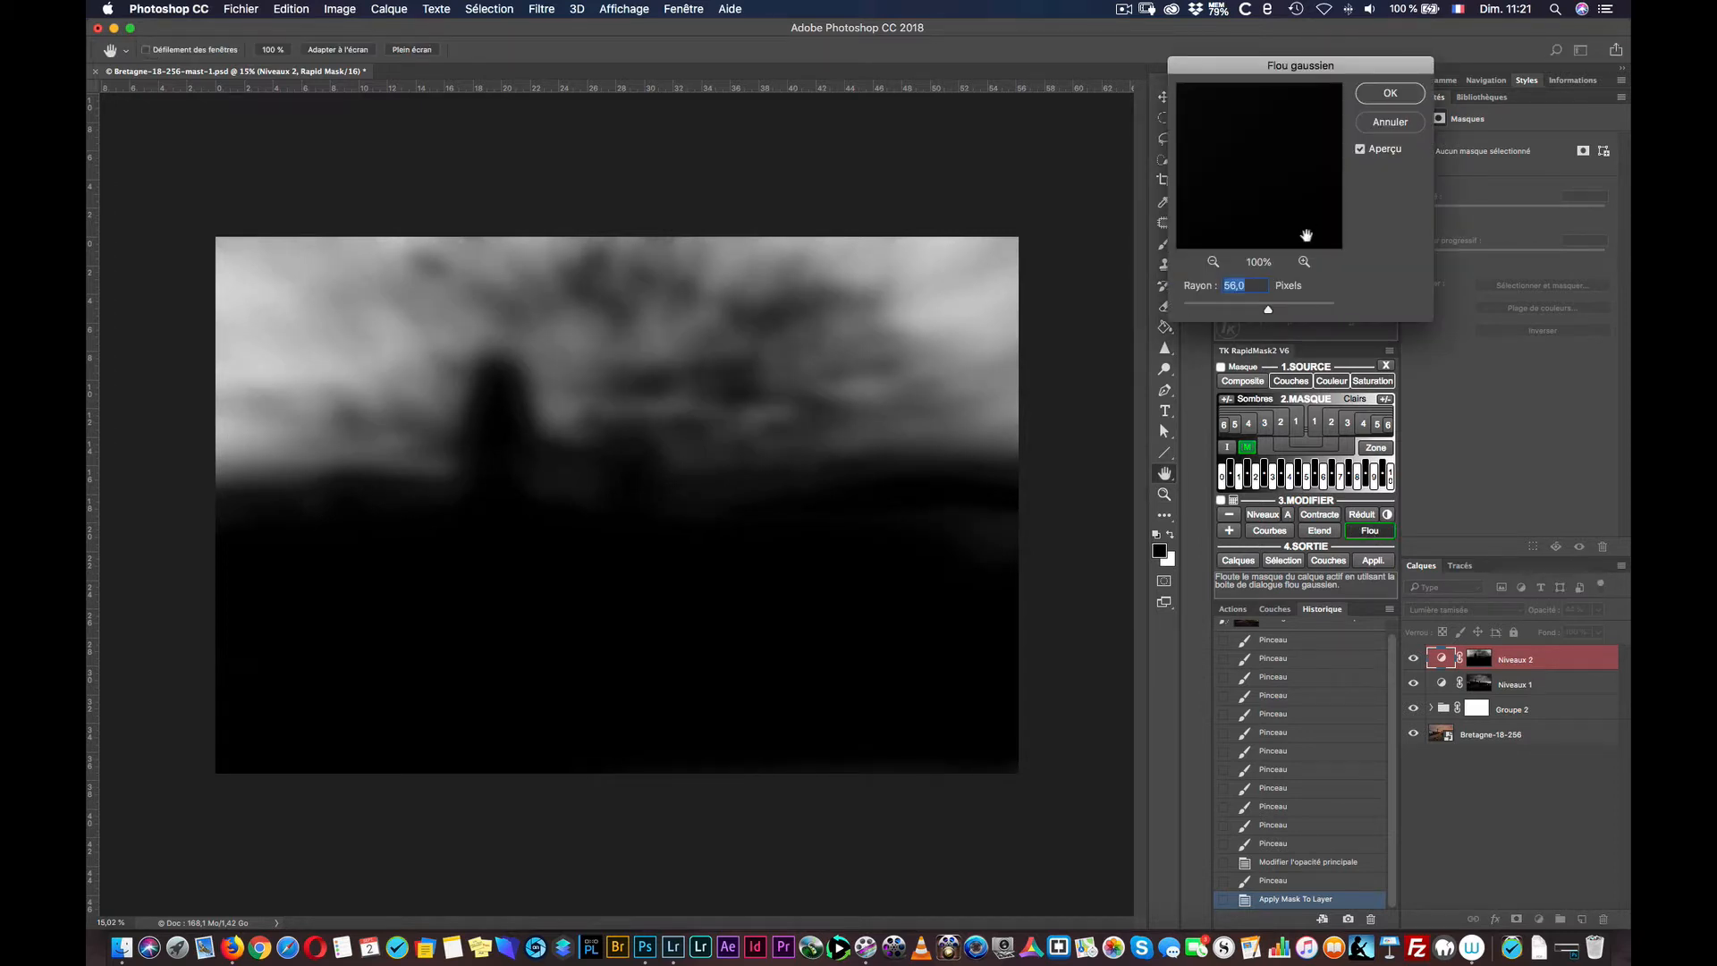
click(1217, 305)
drag(1217, 309, 1218, 311)
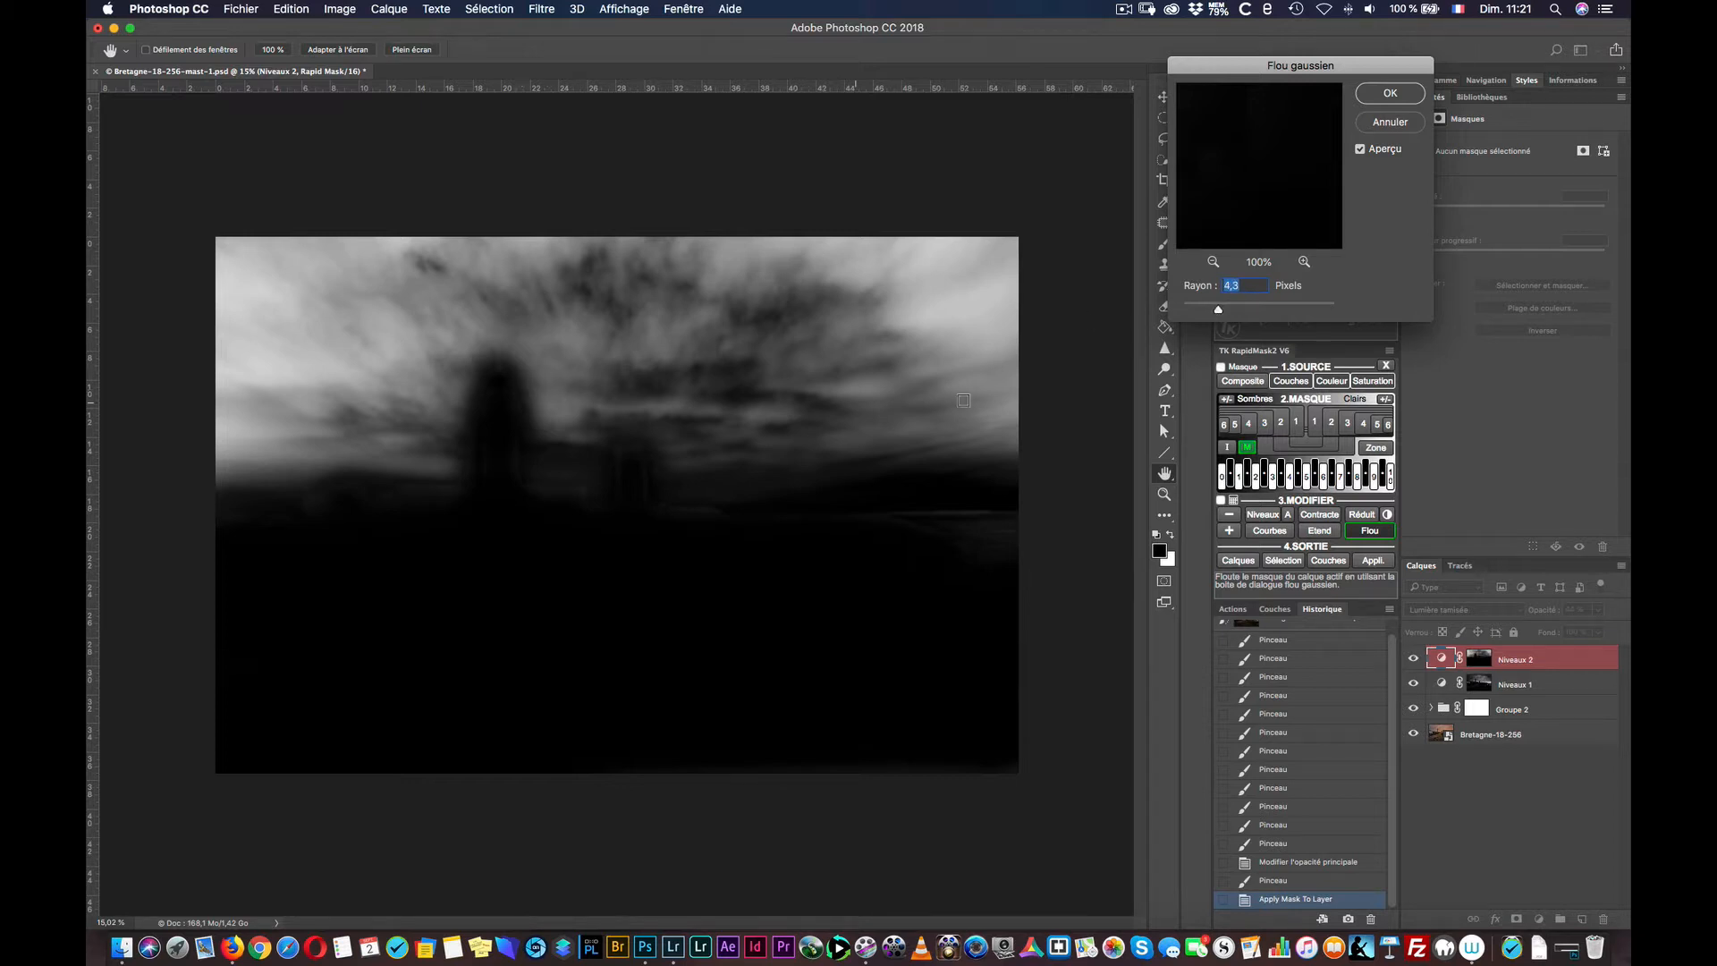
click(1248, 309)
mouse_move(1248, 310)
mouse_down()
mouse_move(1270, 311)
mouse_move(1223, 310)
mouse_up()
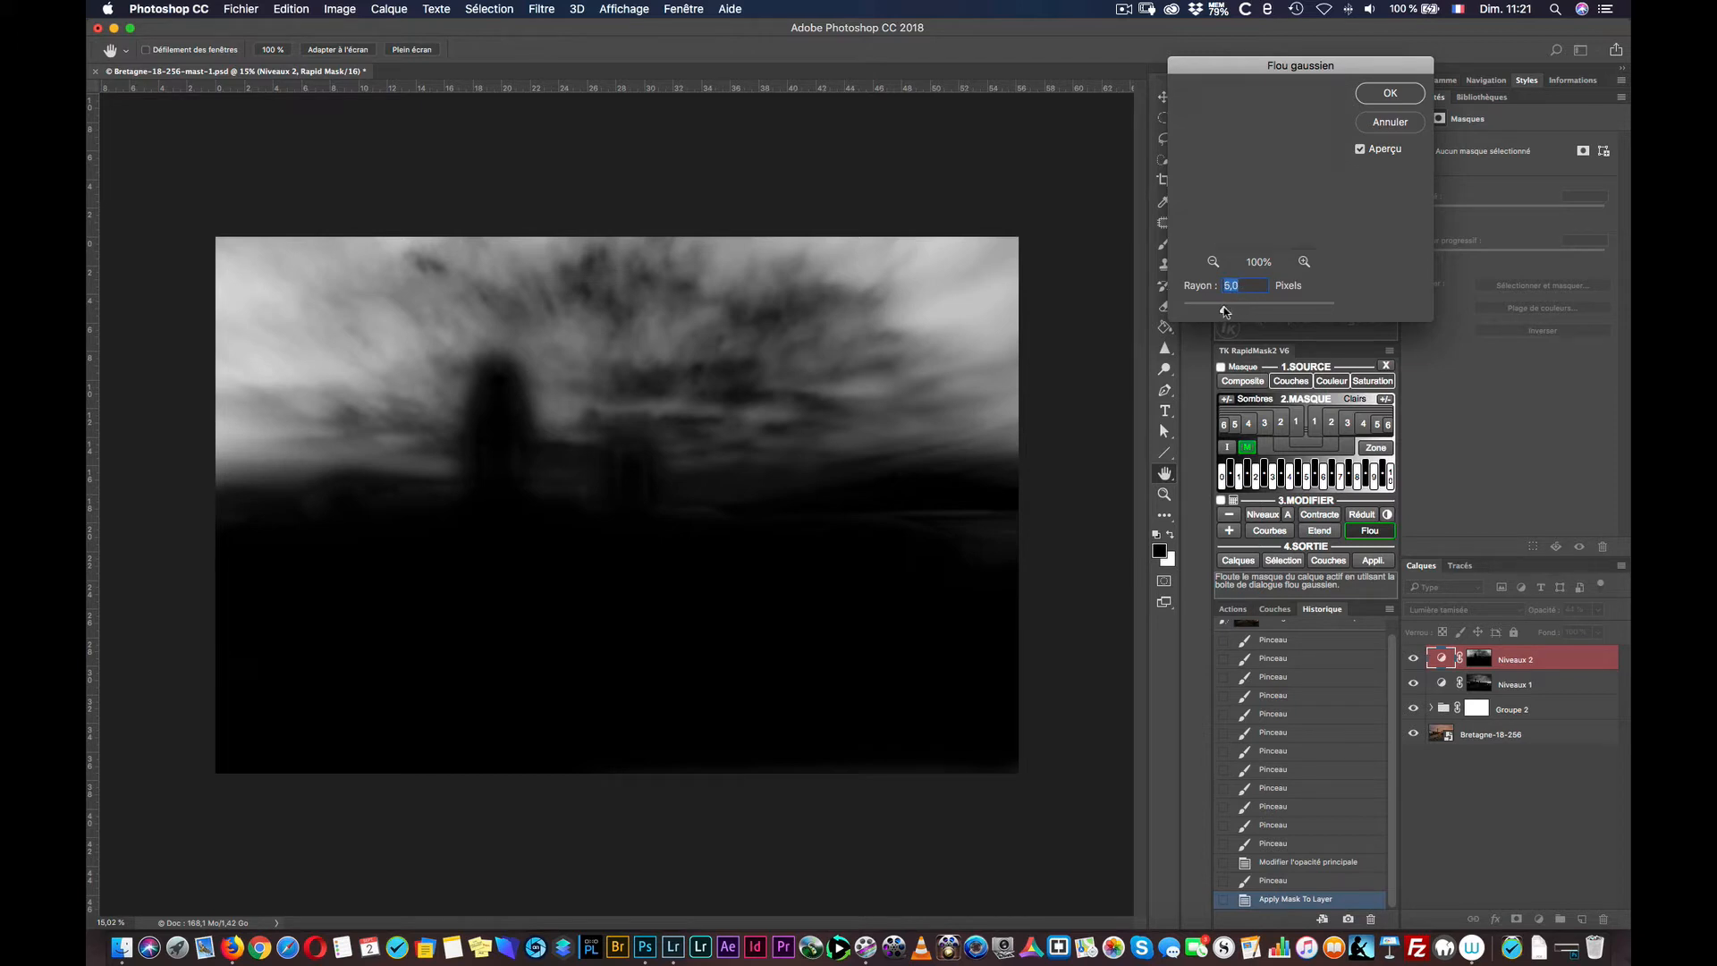
click(1361, 152)
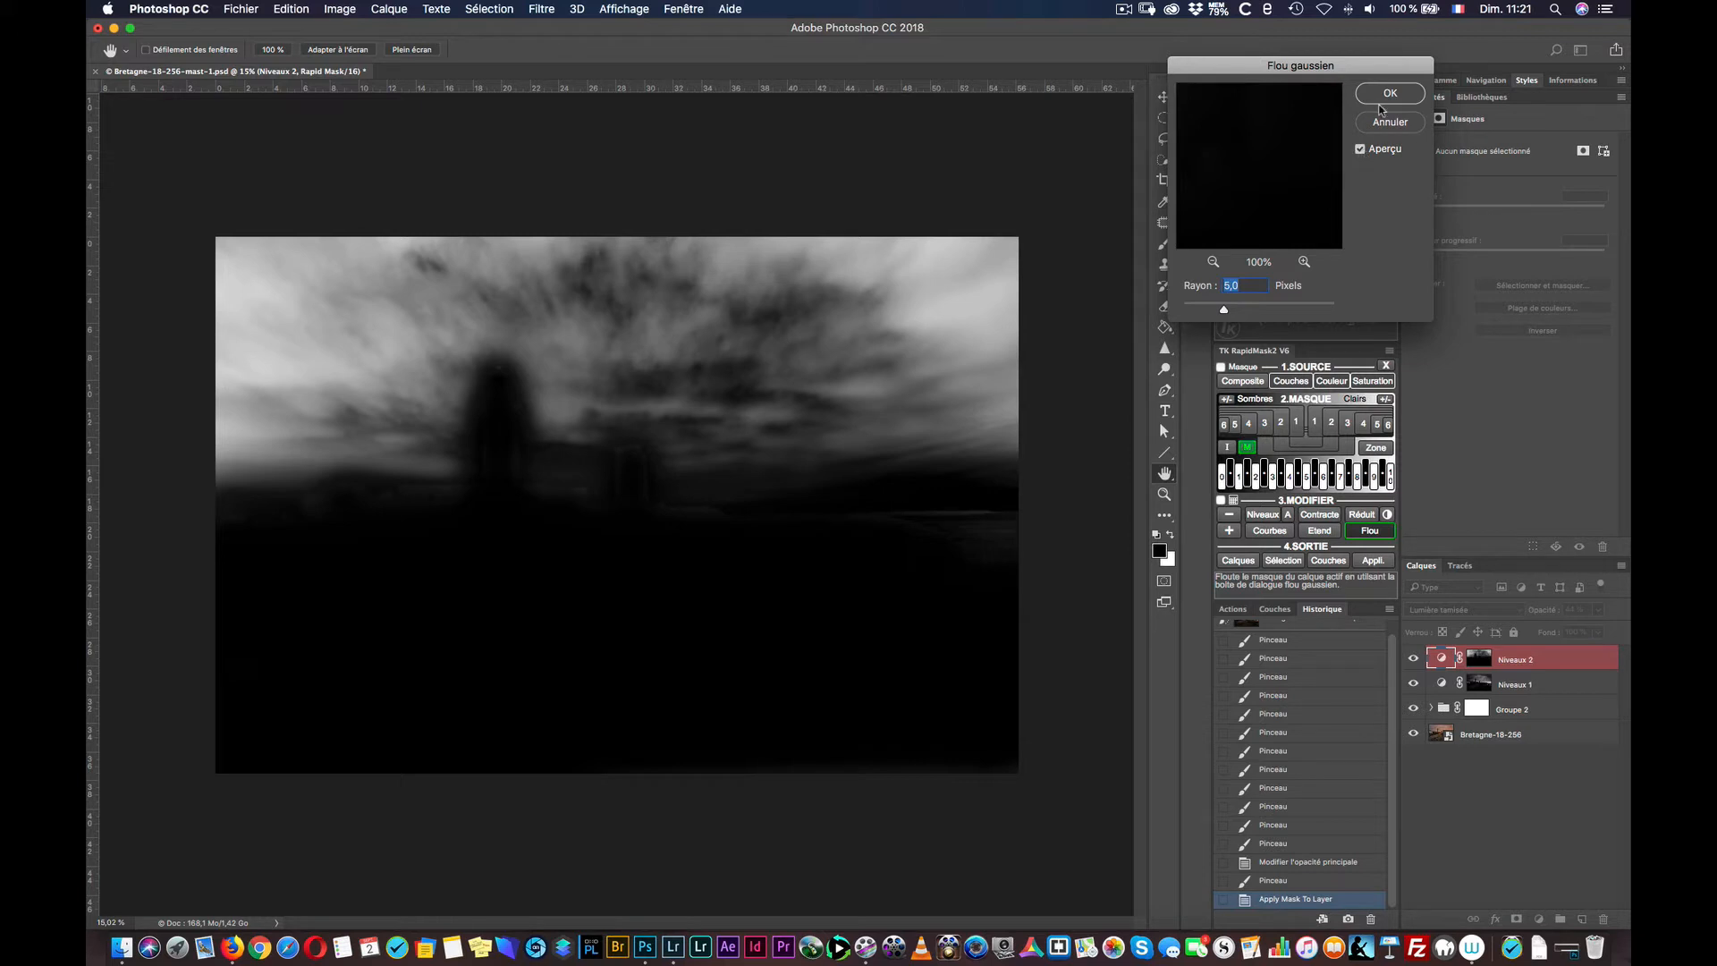
click(1390, 93)
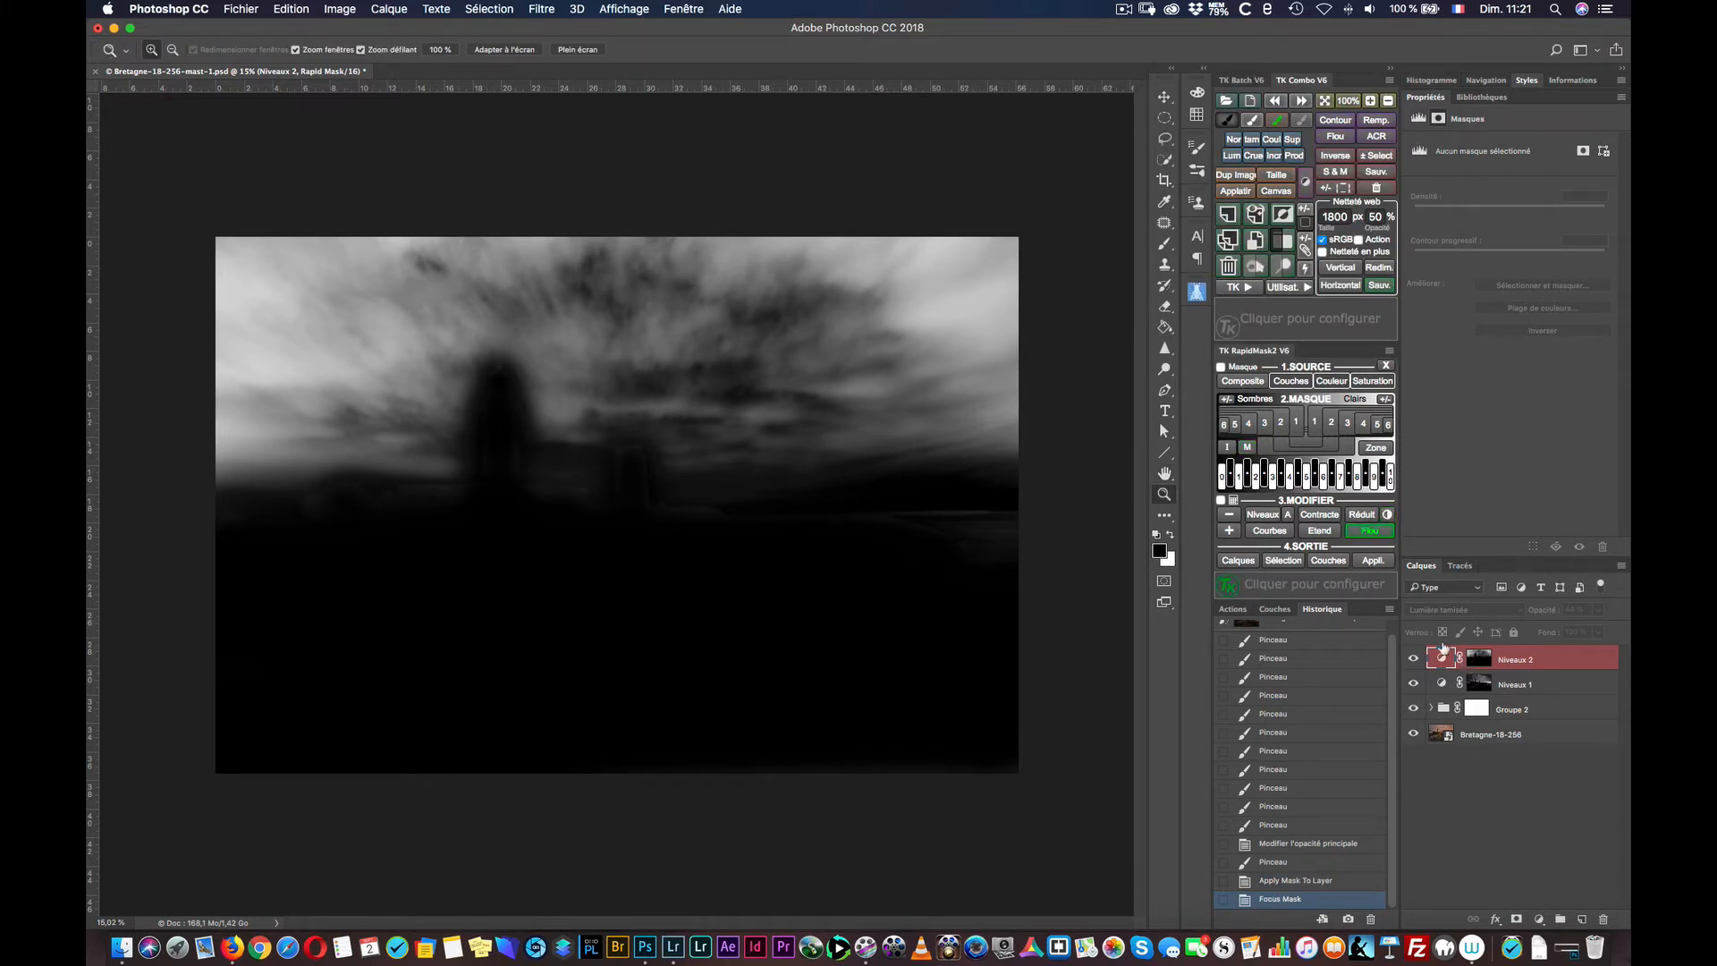
Step: Check the blurred mask against the composite image, and apply it to the Niveaux 2 layer
click(1480, 662)
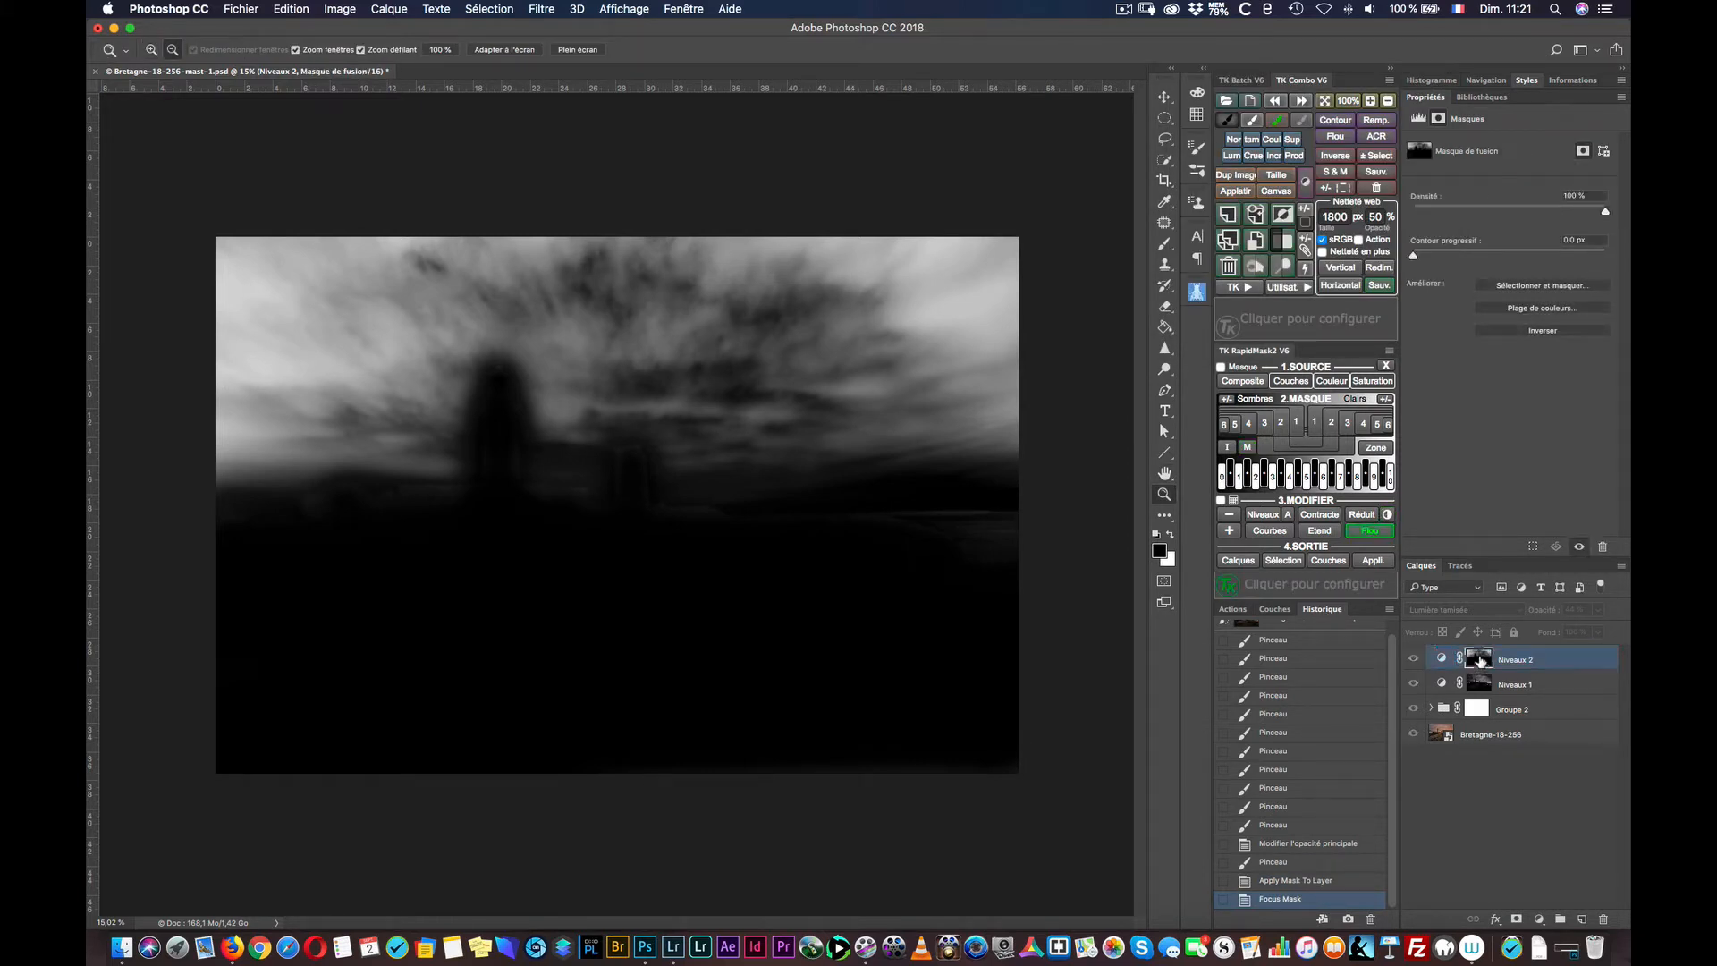
alt+click(1481, 660)
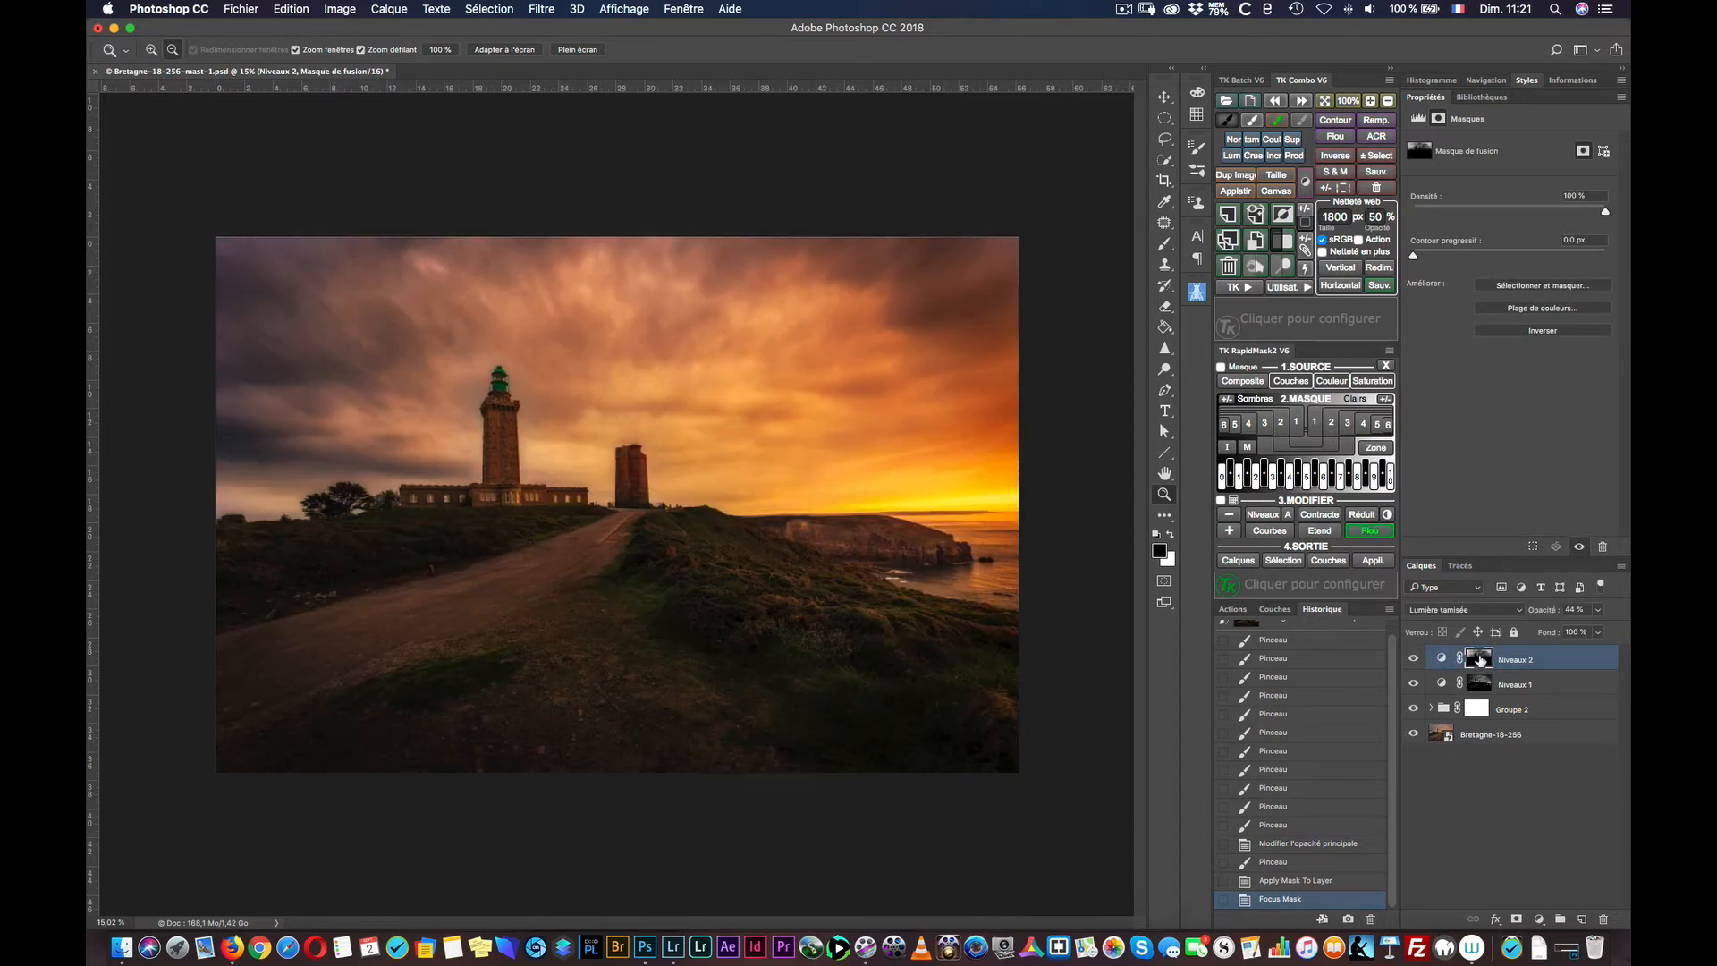
alt+click(1481, 660)
alt+click(1483, 659)
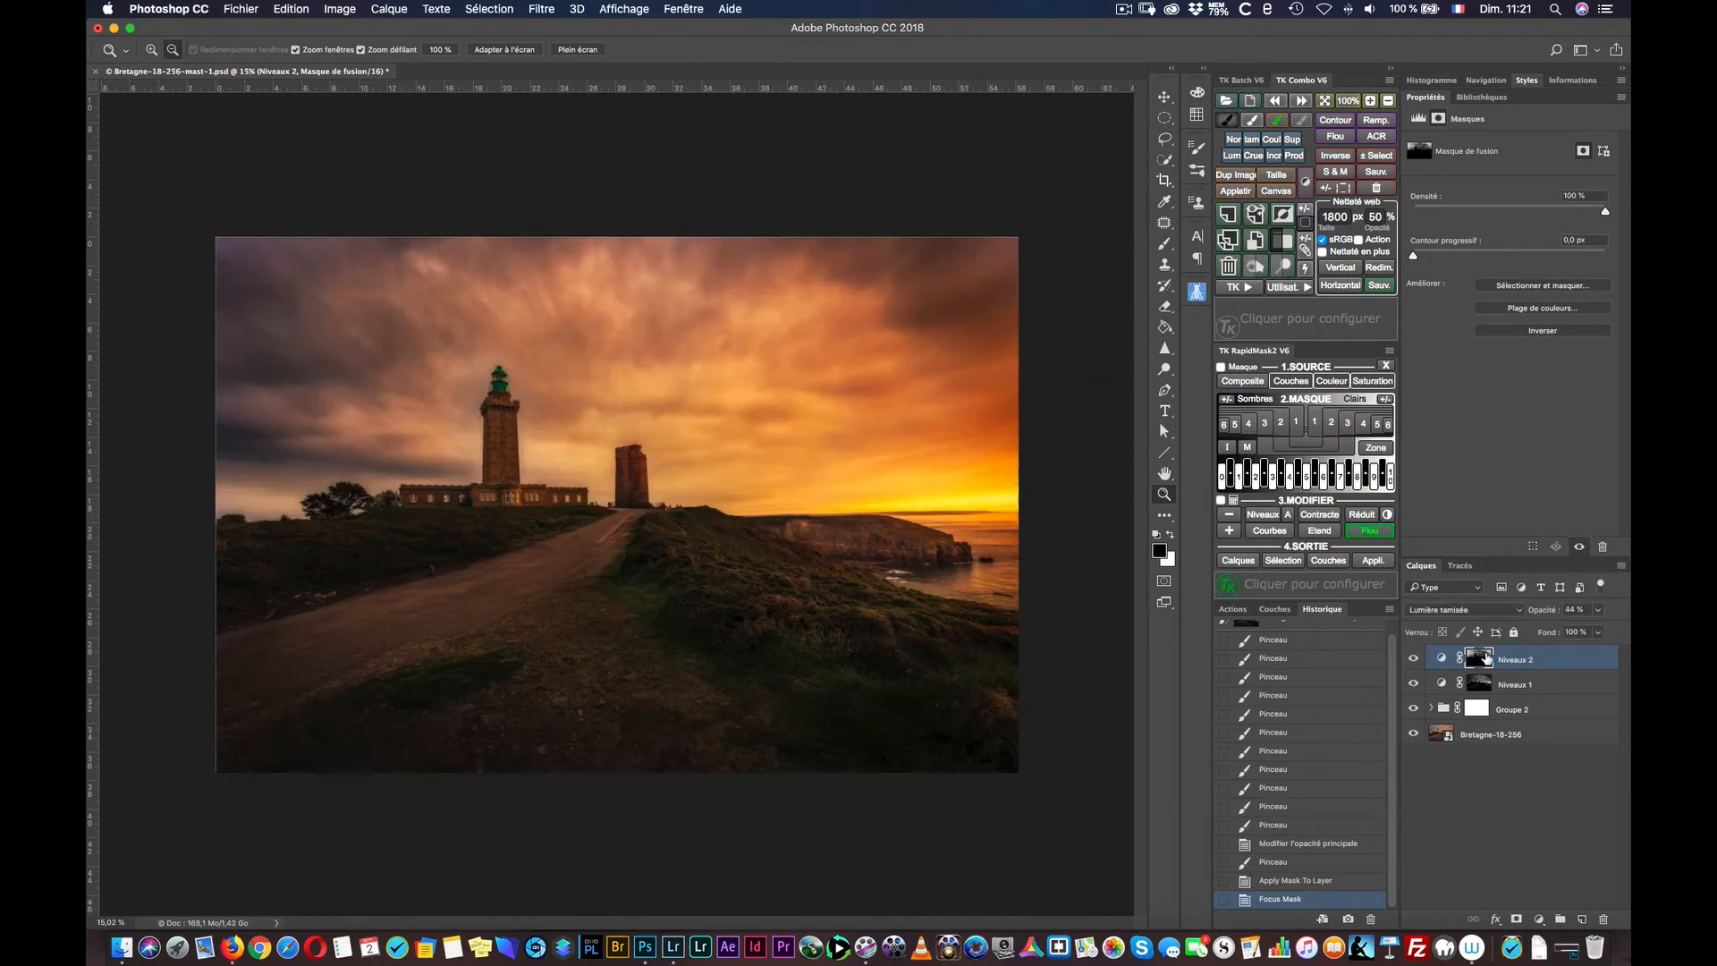
click(1375, 562)
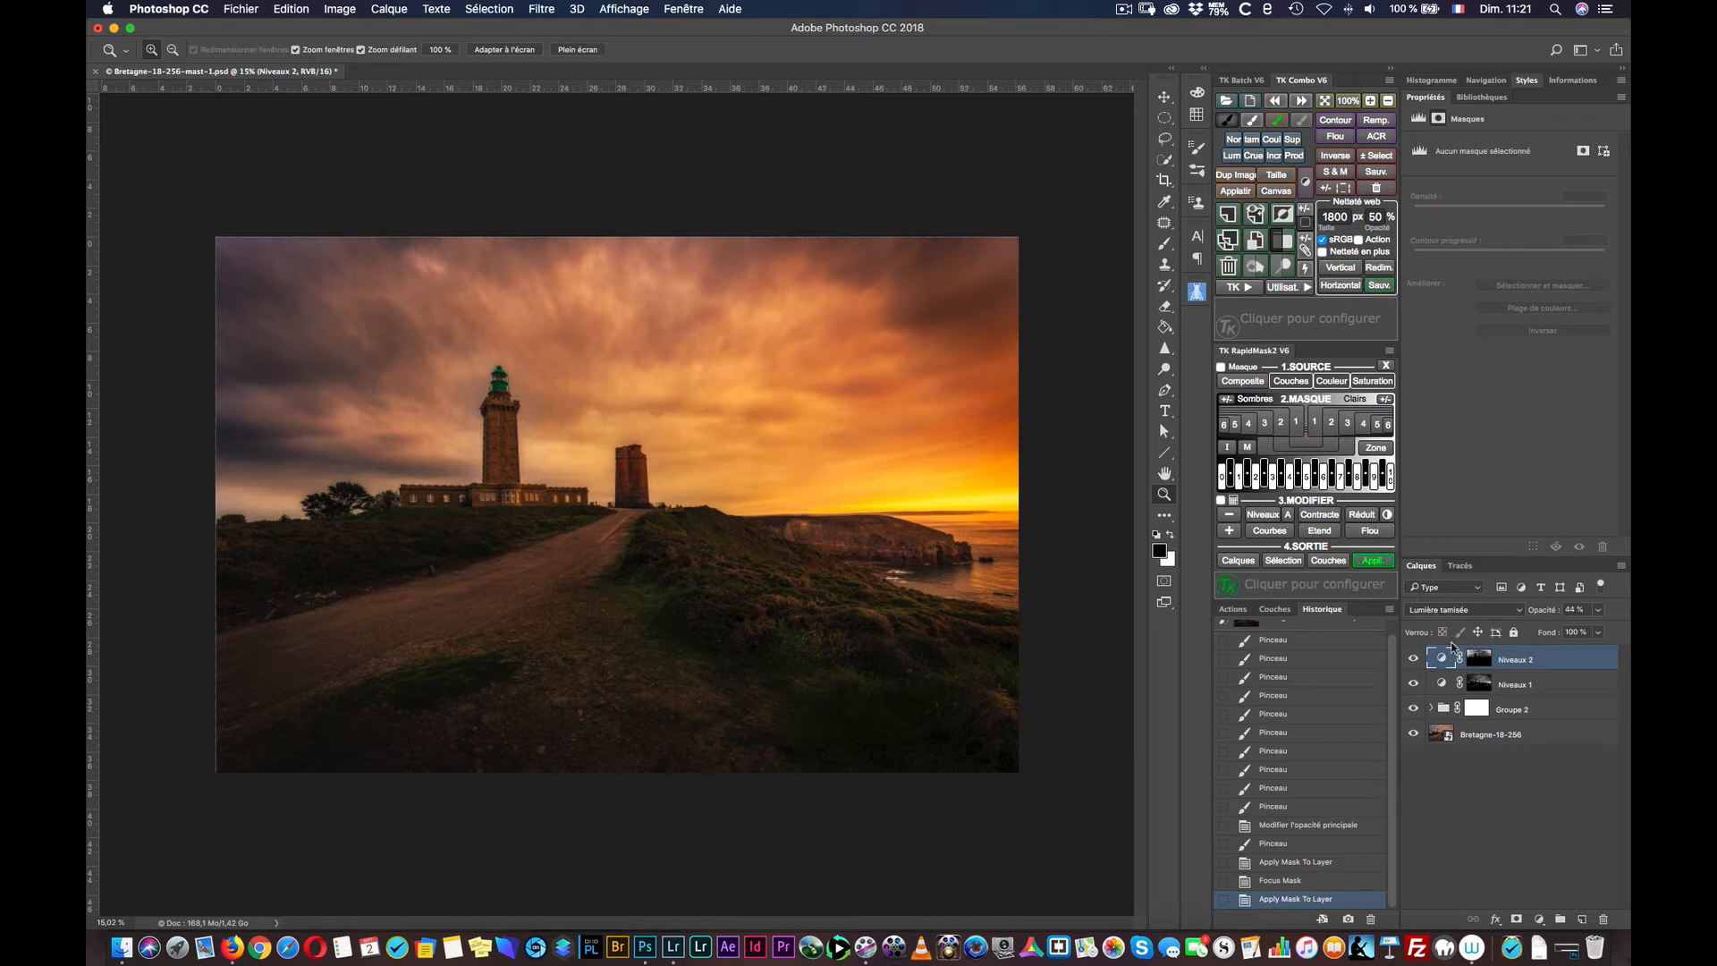
Step: Compare the photo with Niveaux 2 hidden and shown, and raise that layer's opacity to 60 %
click(1442, 658)
click(1480, 658)
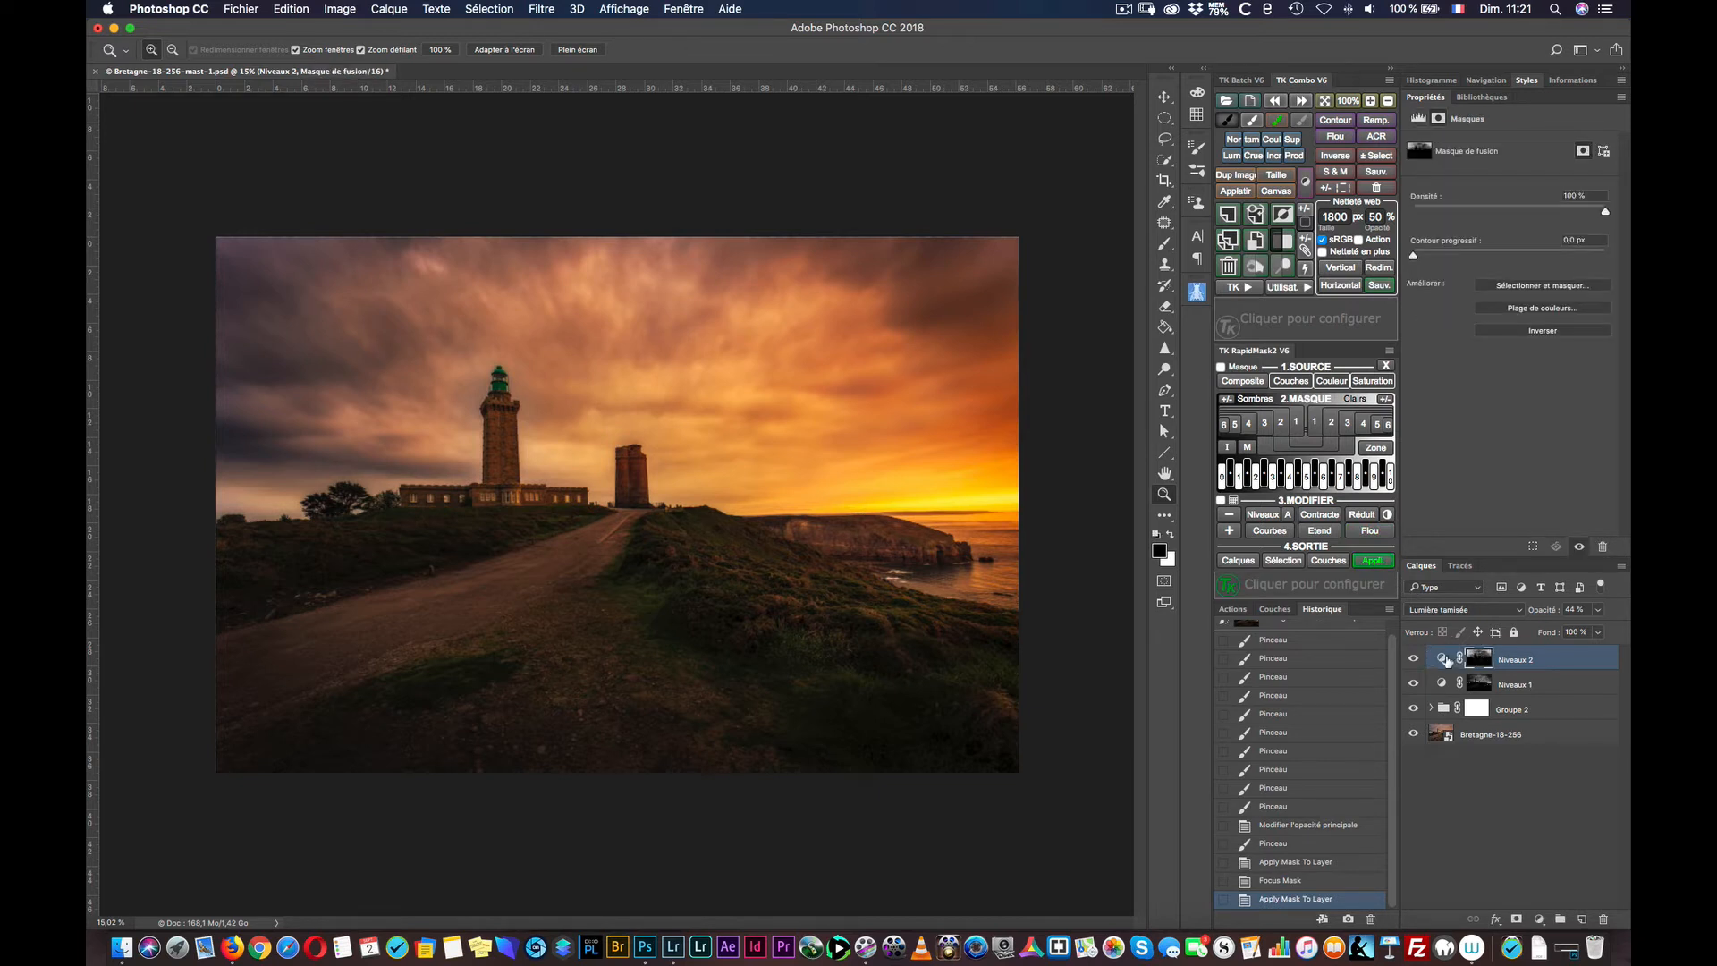
click(1441, 658)
click(1412, 659)
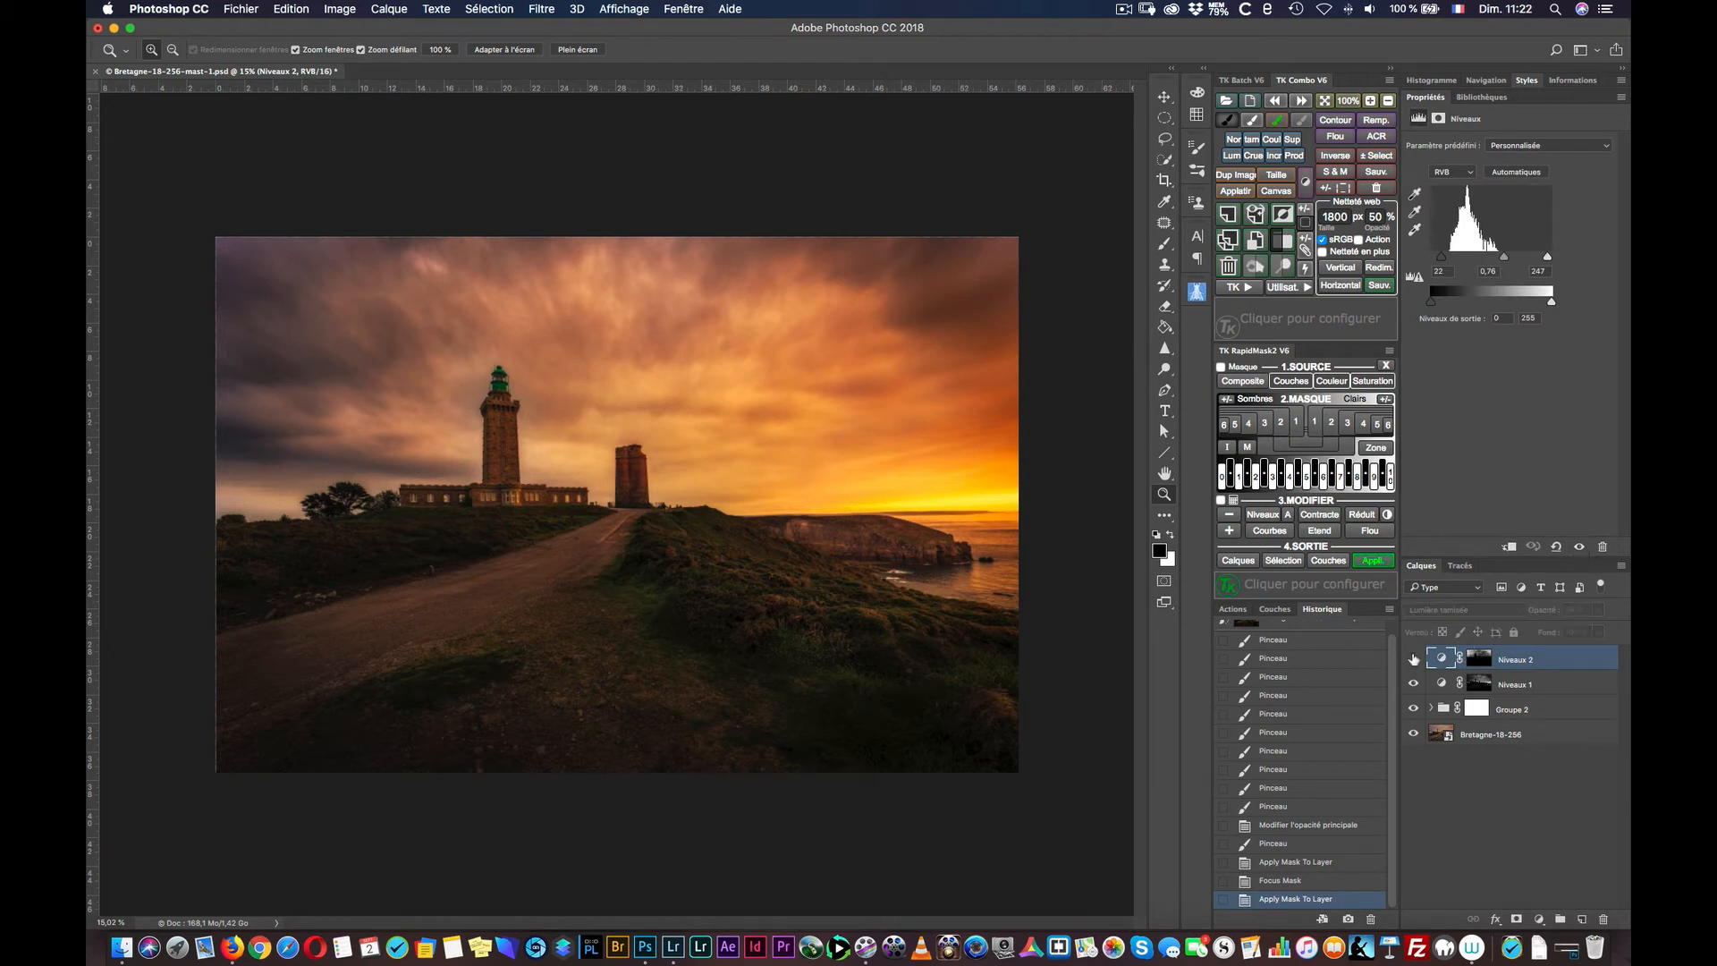
click(1413, 659)
click(1415, 659)
click(1418, 660)
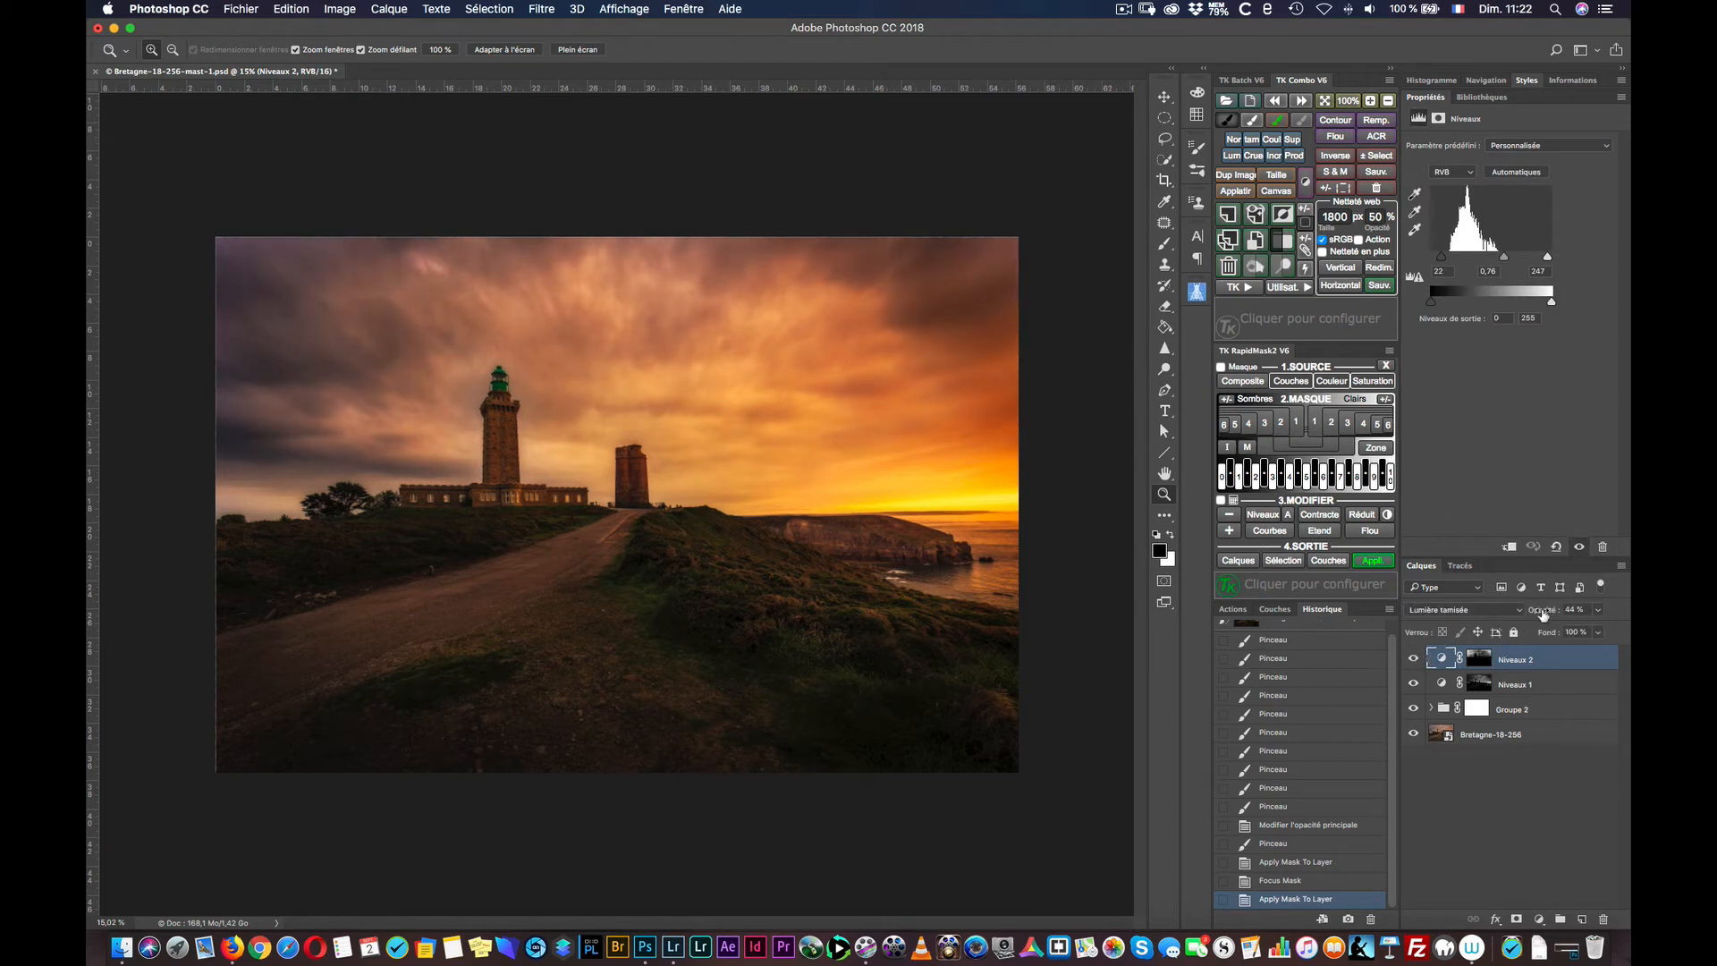
drag(1543, 613, 1556, 611)
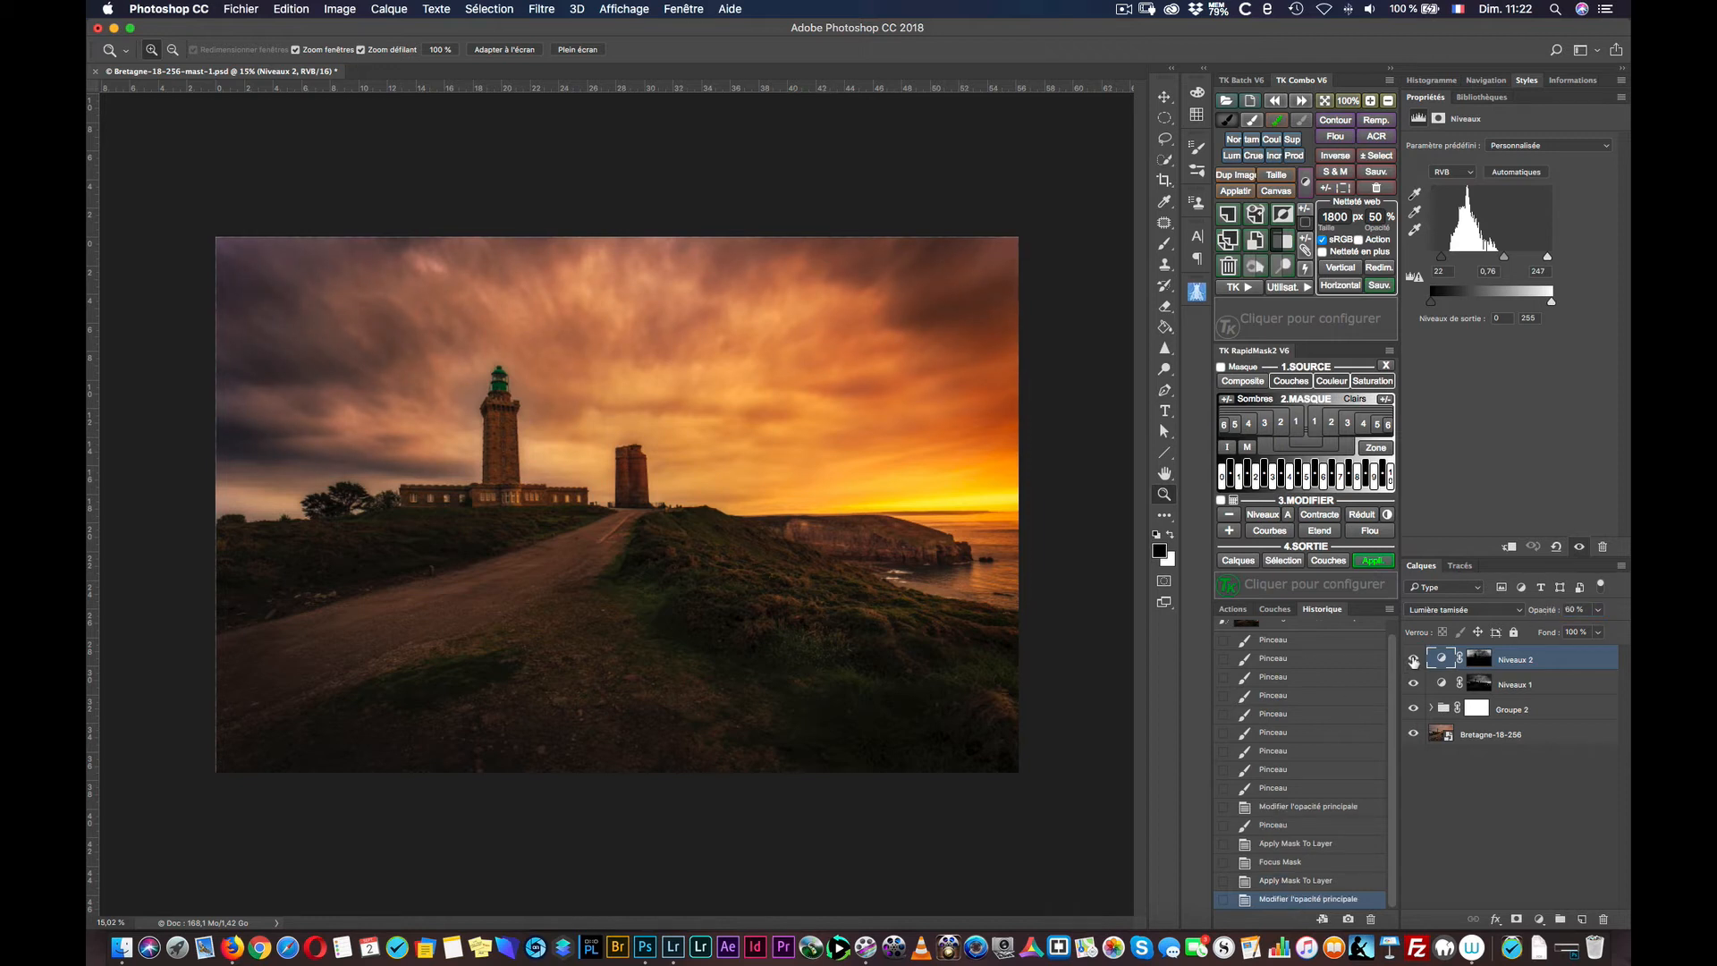
Step: Toggle the Niveaux 2 and Niveaux 1 layers off and on to compare the photo before and after both adjustments
click(1413, 659)
click(1414, 684)
click(1415, 684)
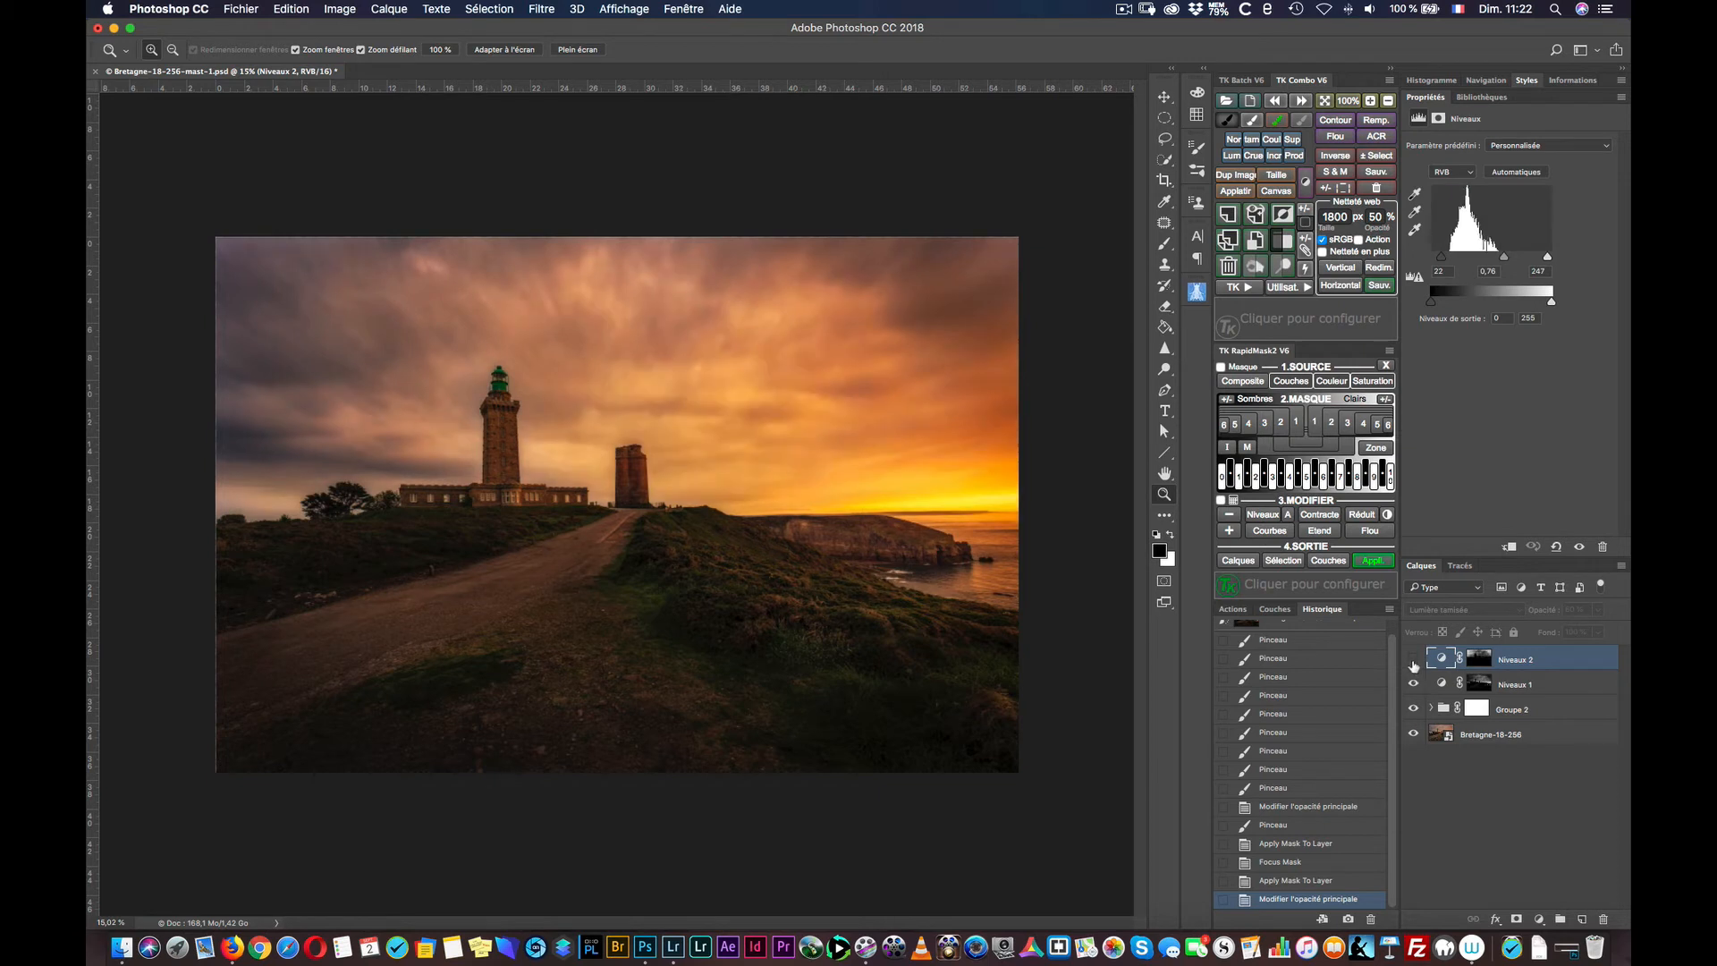
click(1414, 660)
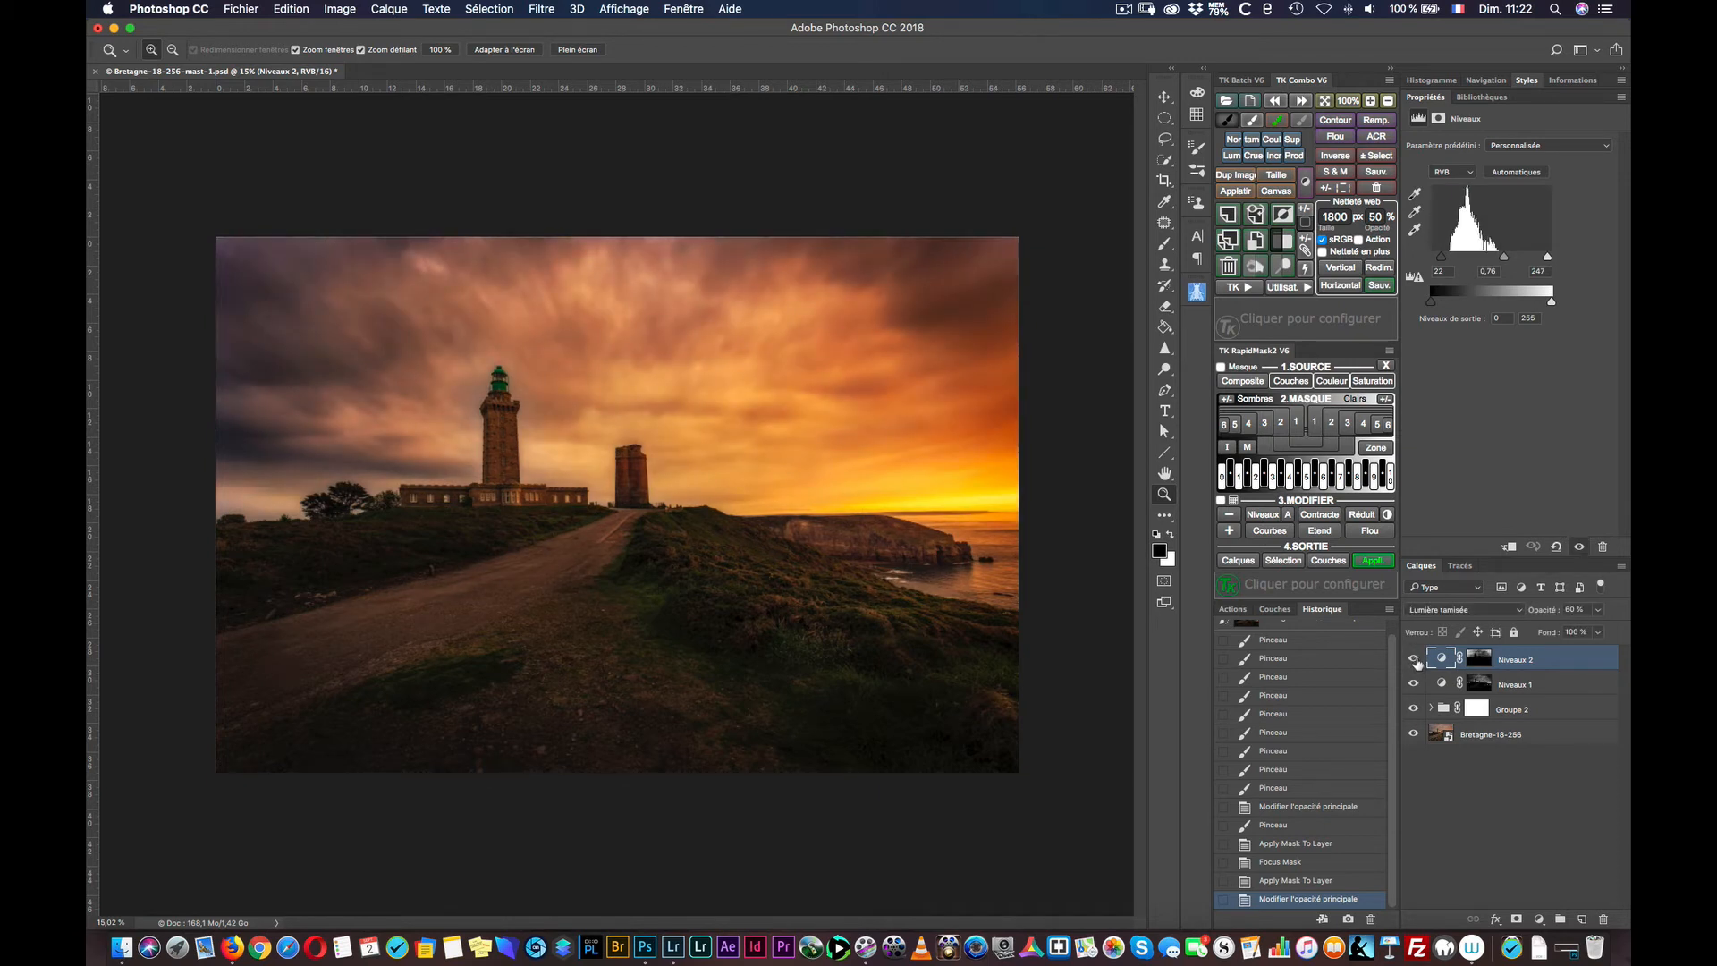
click(1414, 659)
click(1414, 660)
click(1414, 663)
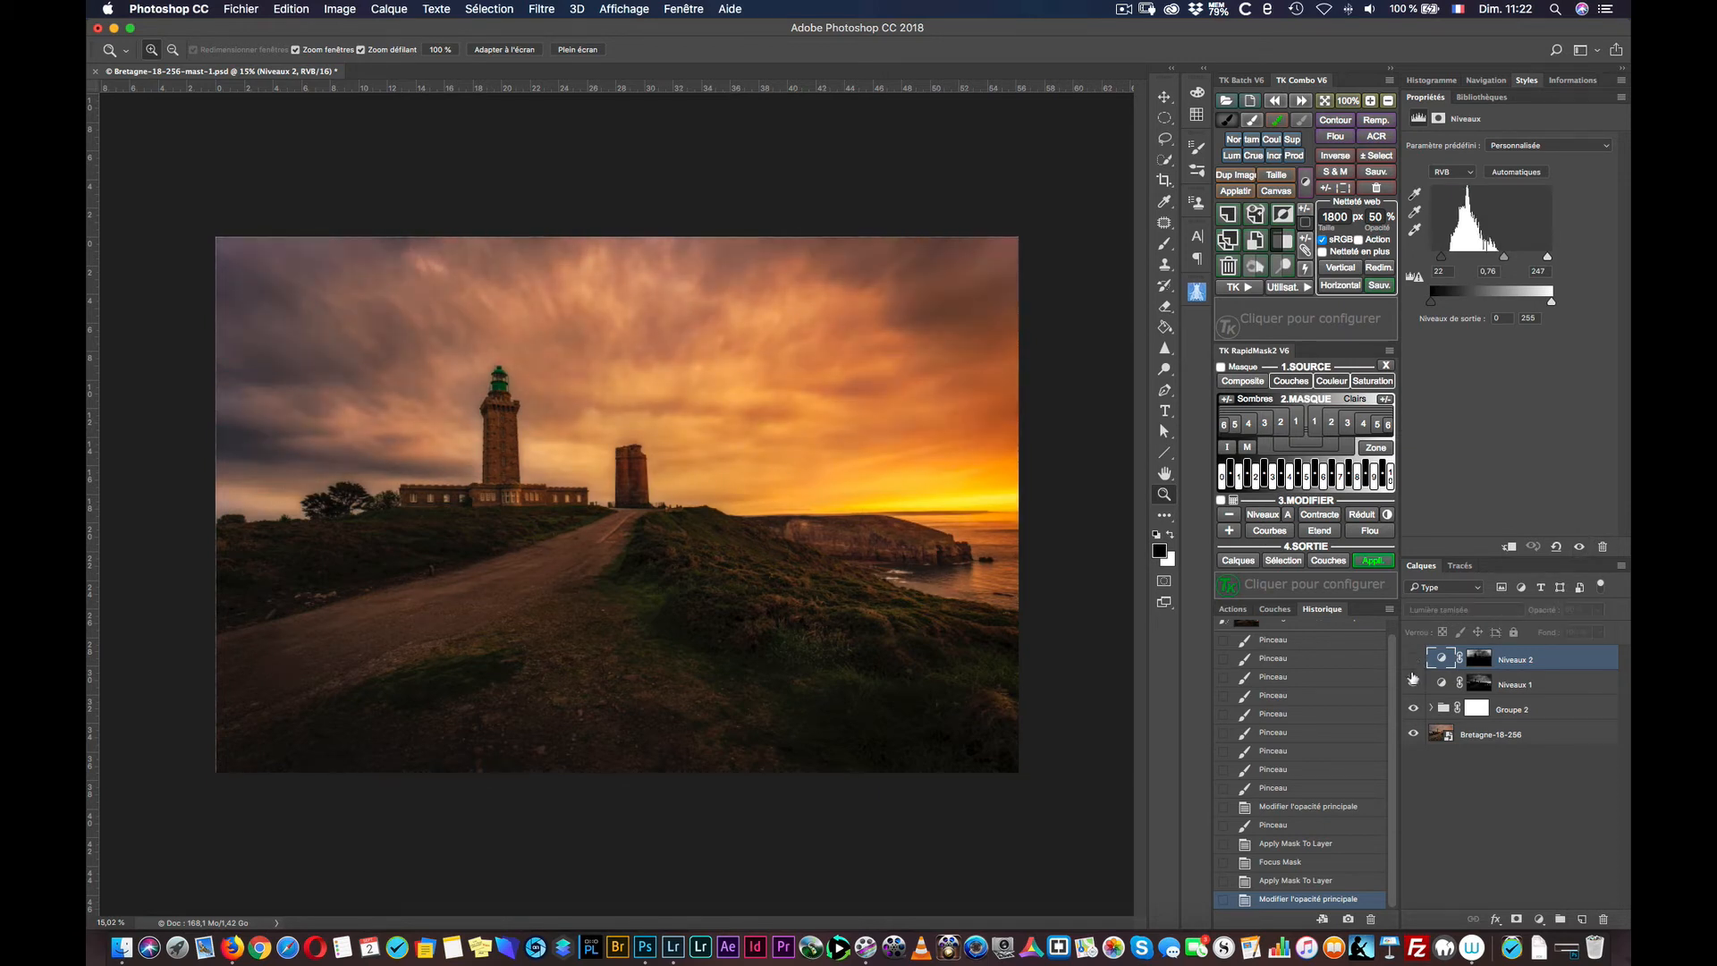
click(1413, 660)
click(1415, 684)
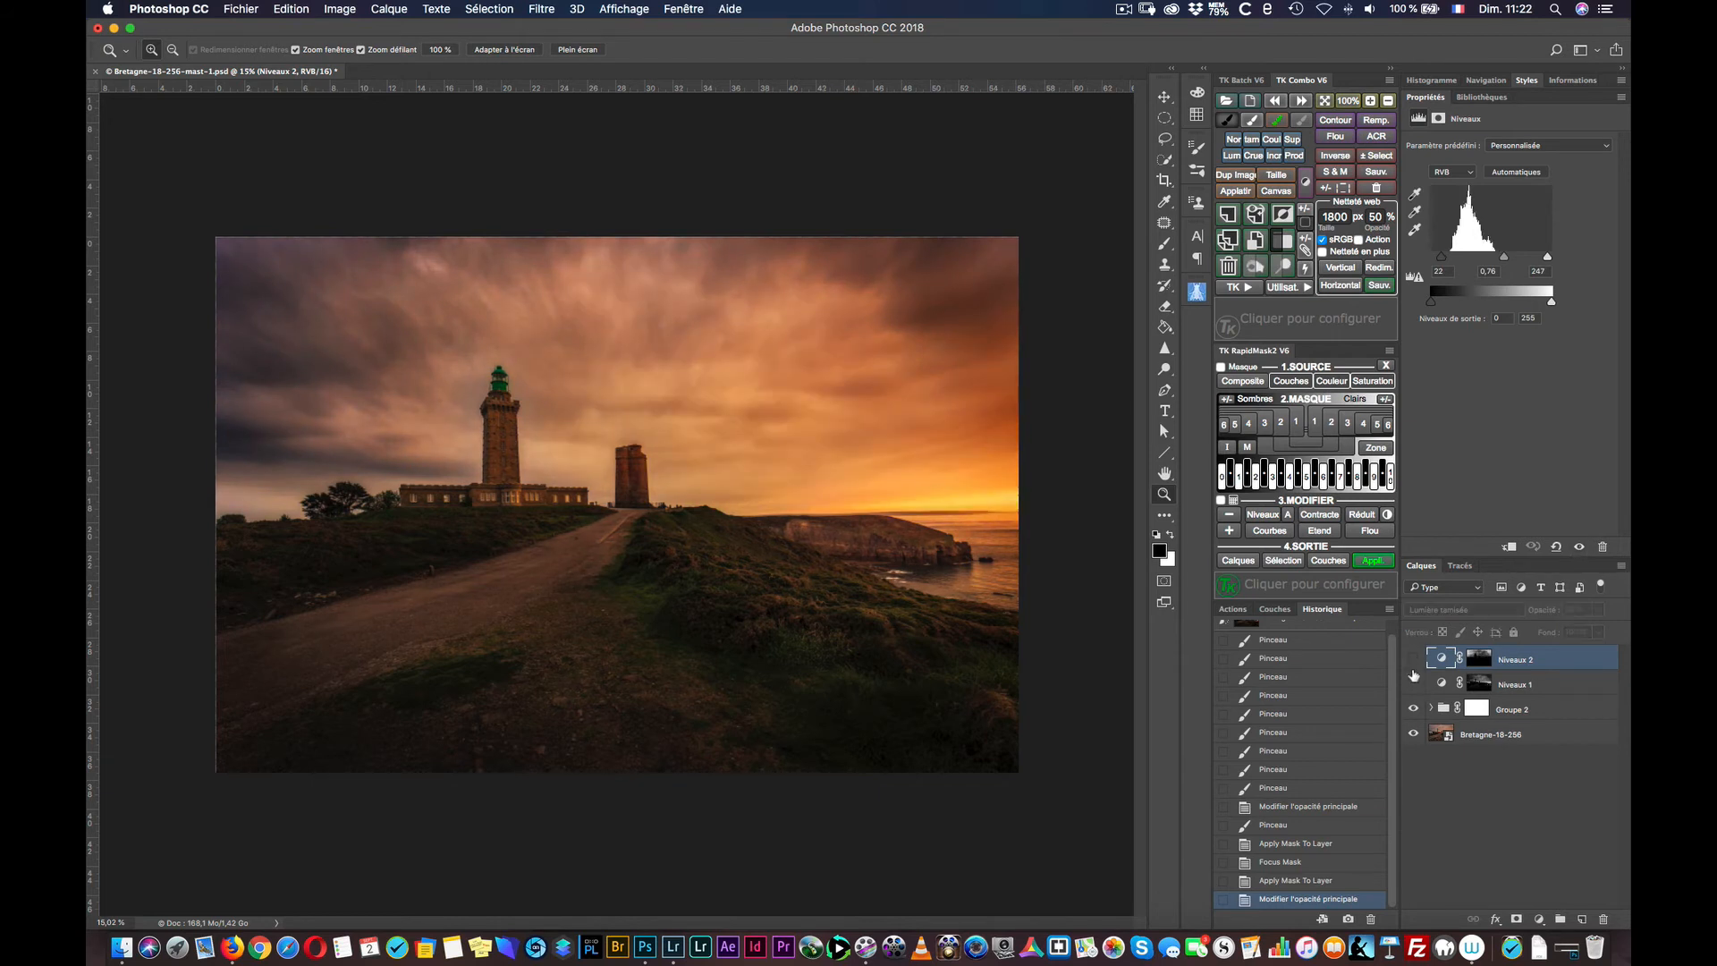
click(1414, 684)
click(1413, 660)
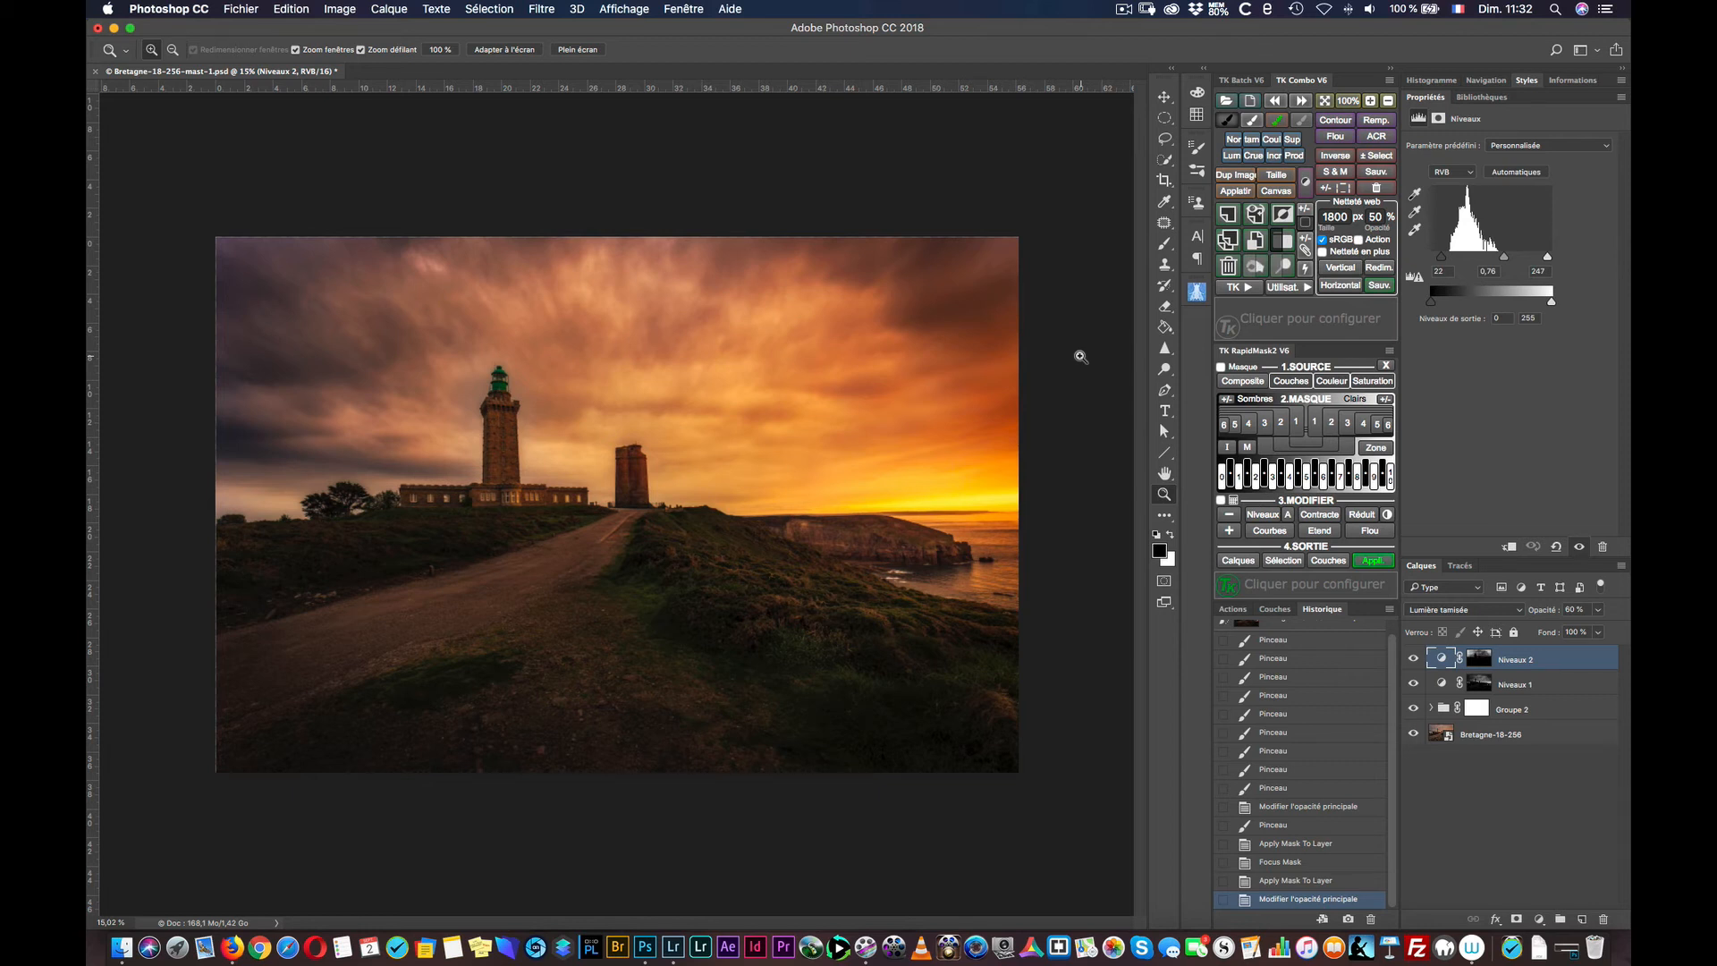
Step: Switch to the Dragonstreet Photography home page in Firefox
key(ctrl+Left)
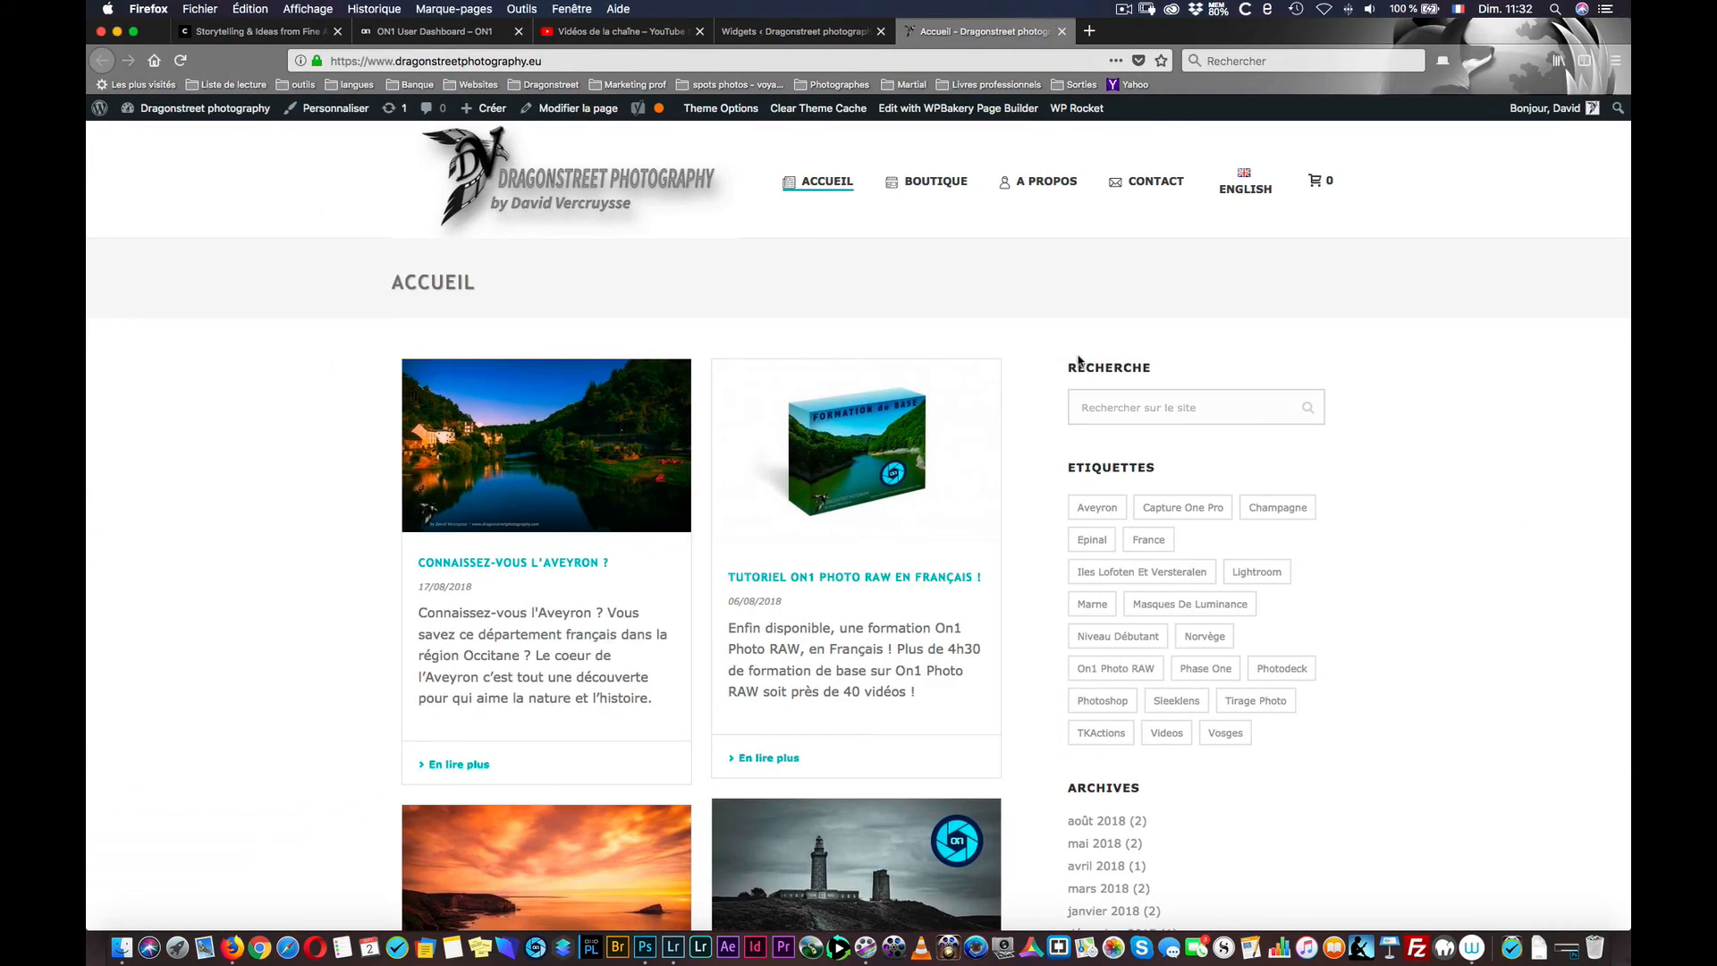